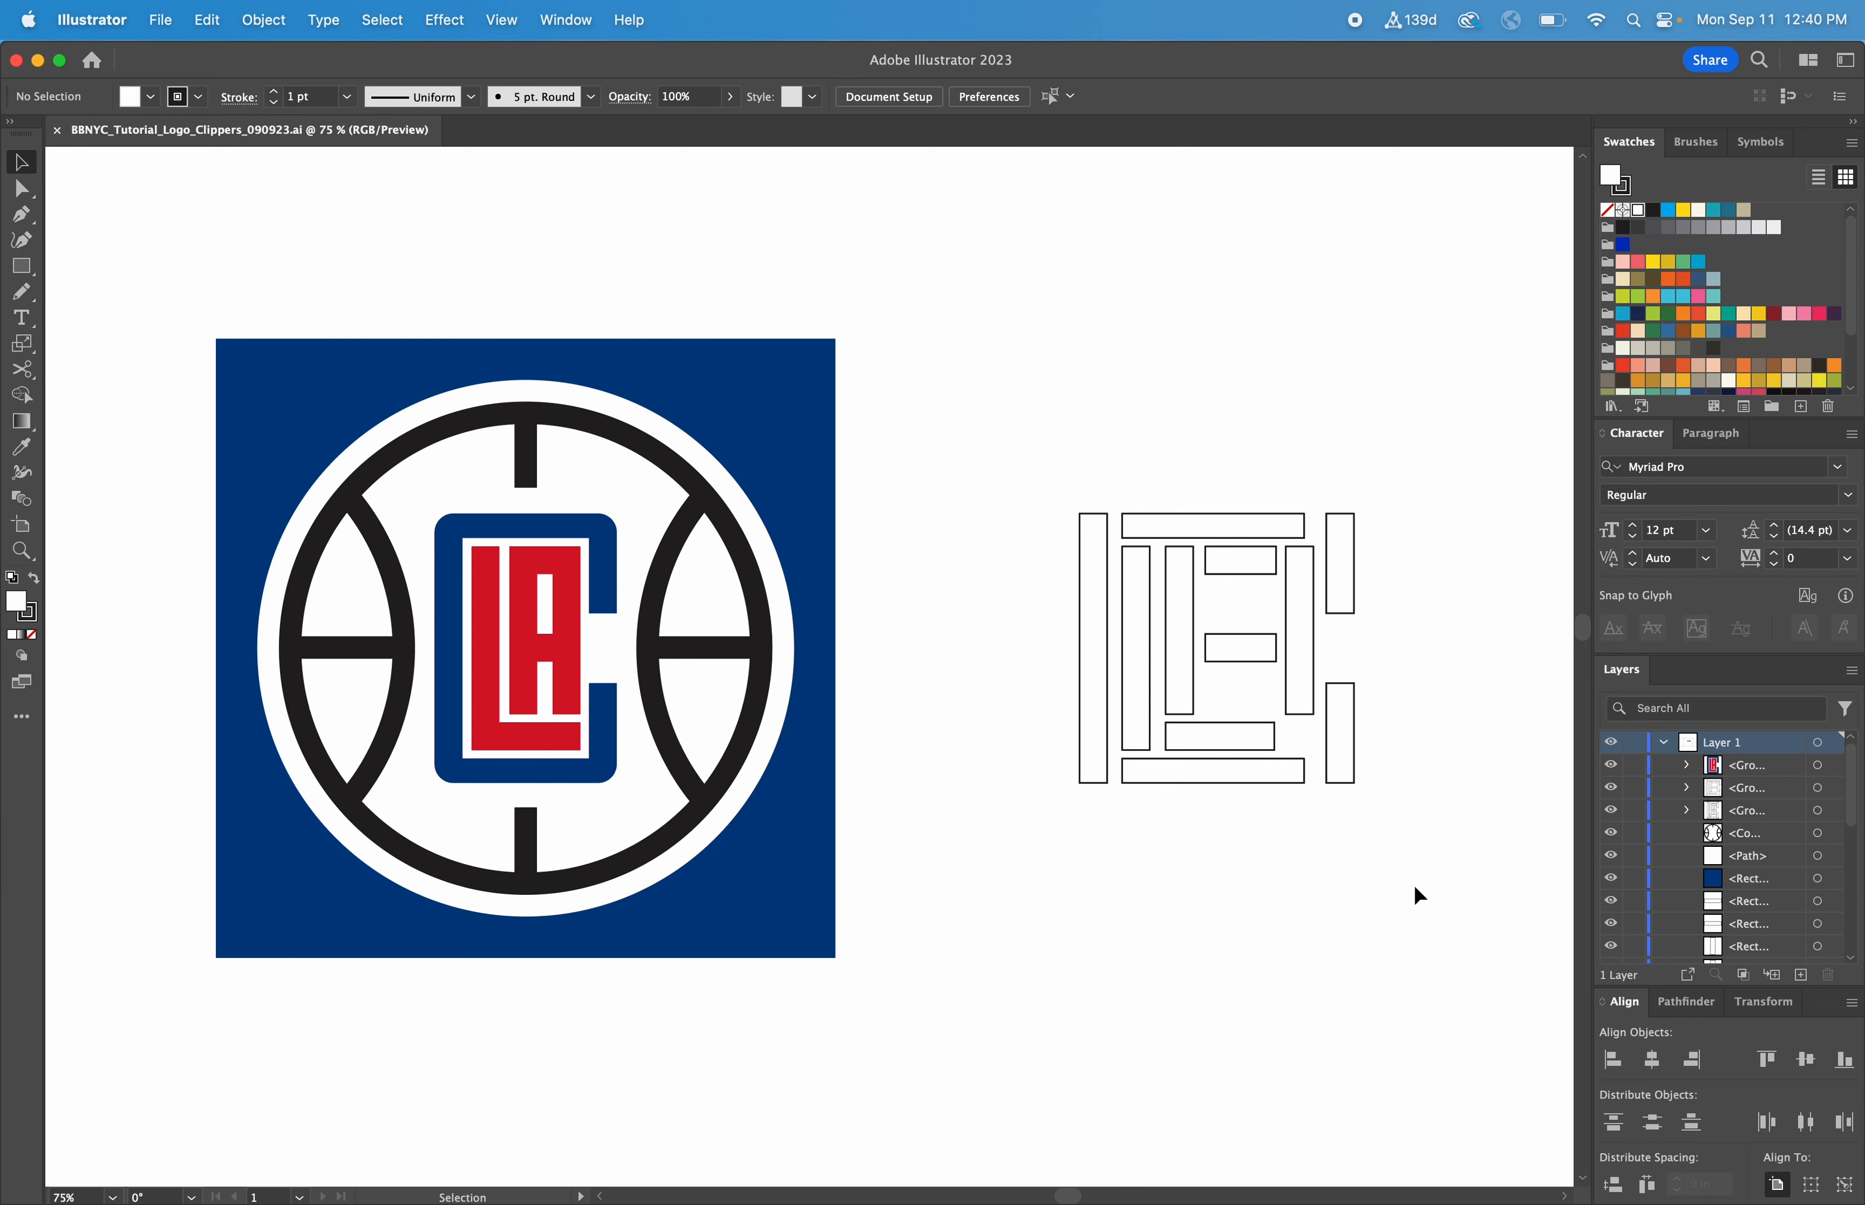
Move the grouped outline rectangles to the left, closer to the reference logo
{"action": "left_click_drag", "start_coordinate": [1413, 884], "coordinate": [1075, 458]}
{"action": "left_click_drag", "start_coordinate": [1151, 514], "coordinate": [1022, 503]}
{"action": "key", "text": "z"}
{"action": "left_click_drag", "start_coordinate": [1384, 982], "coordinate": [311, 399]}
{"action": "key", "text": "v"}
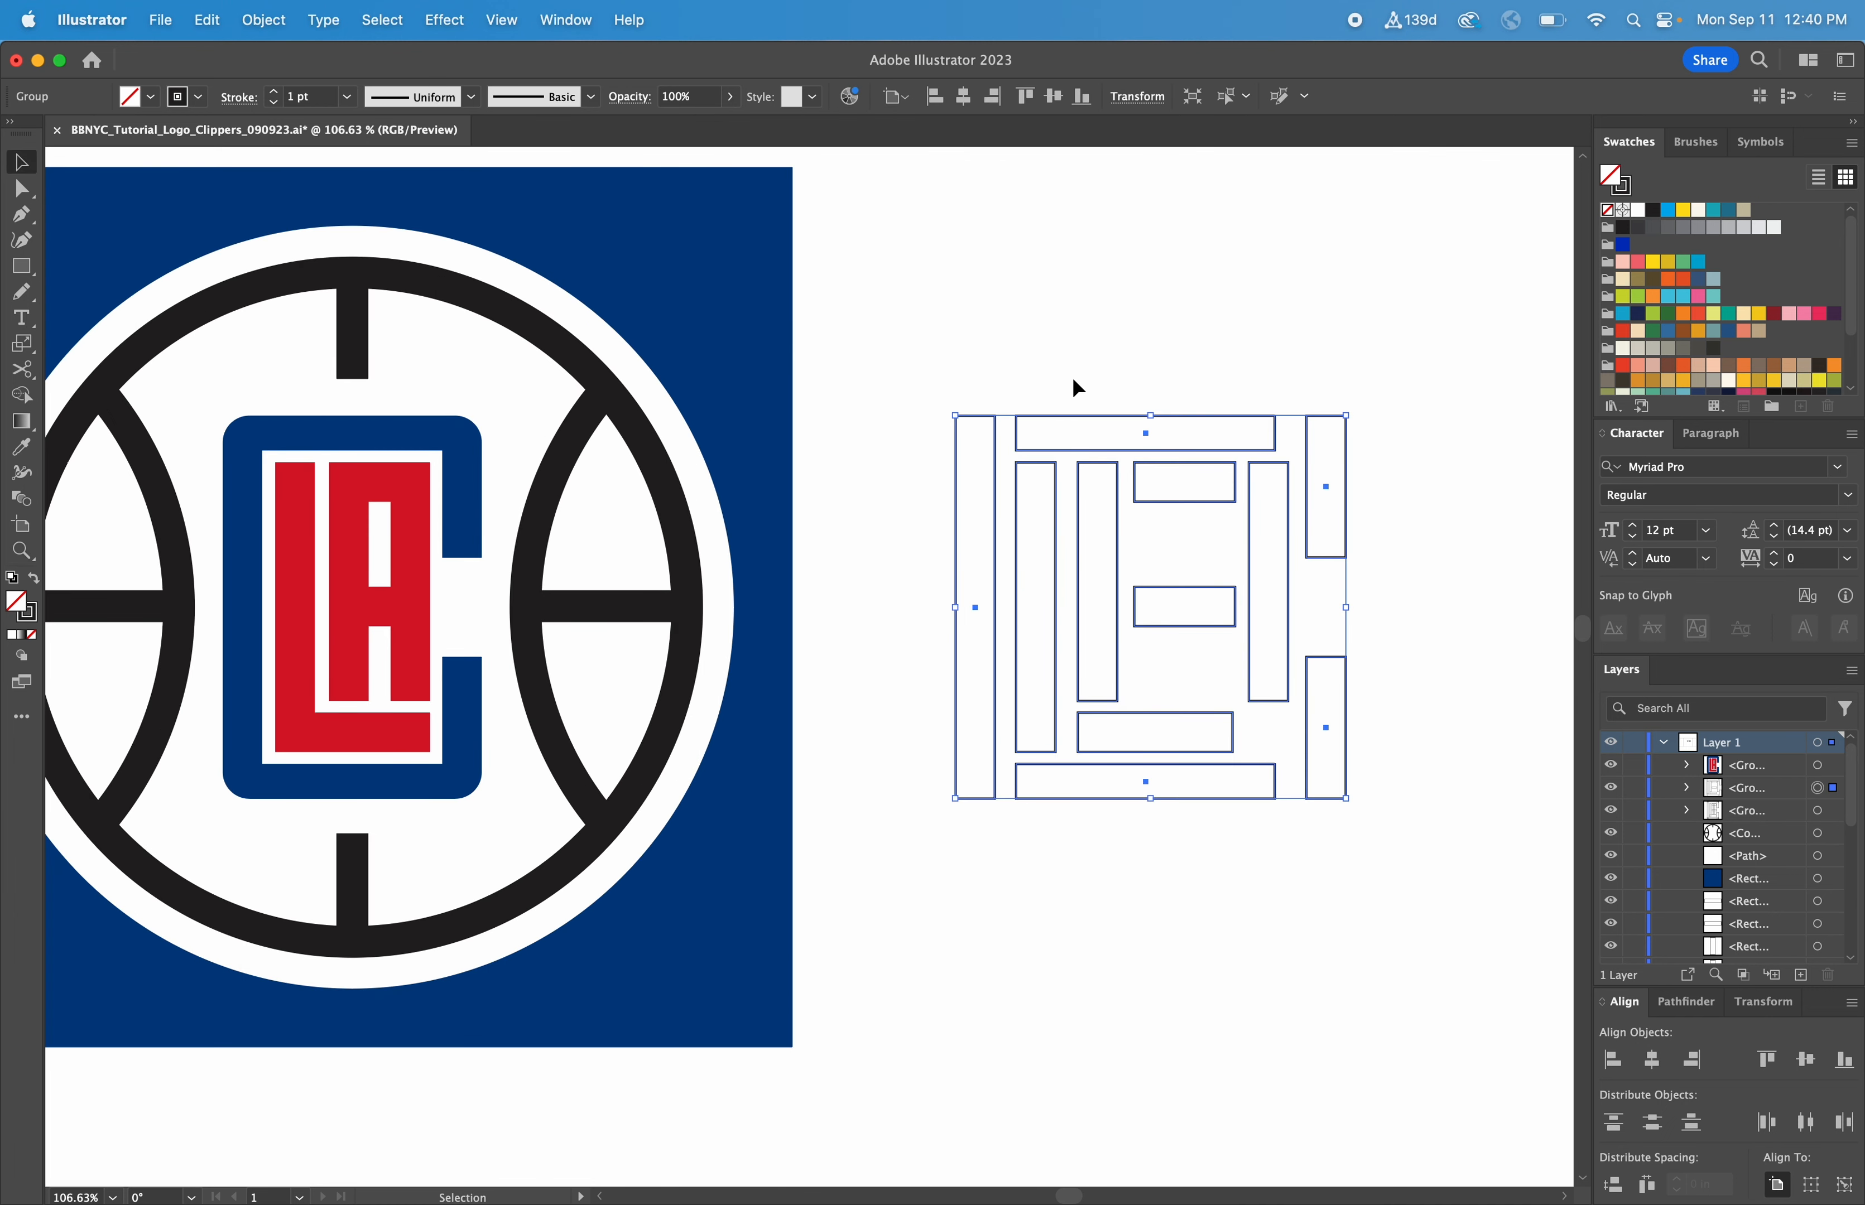
{"action": "left_click", "coordinate": [1071, 374]}
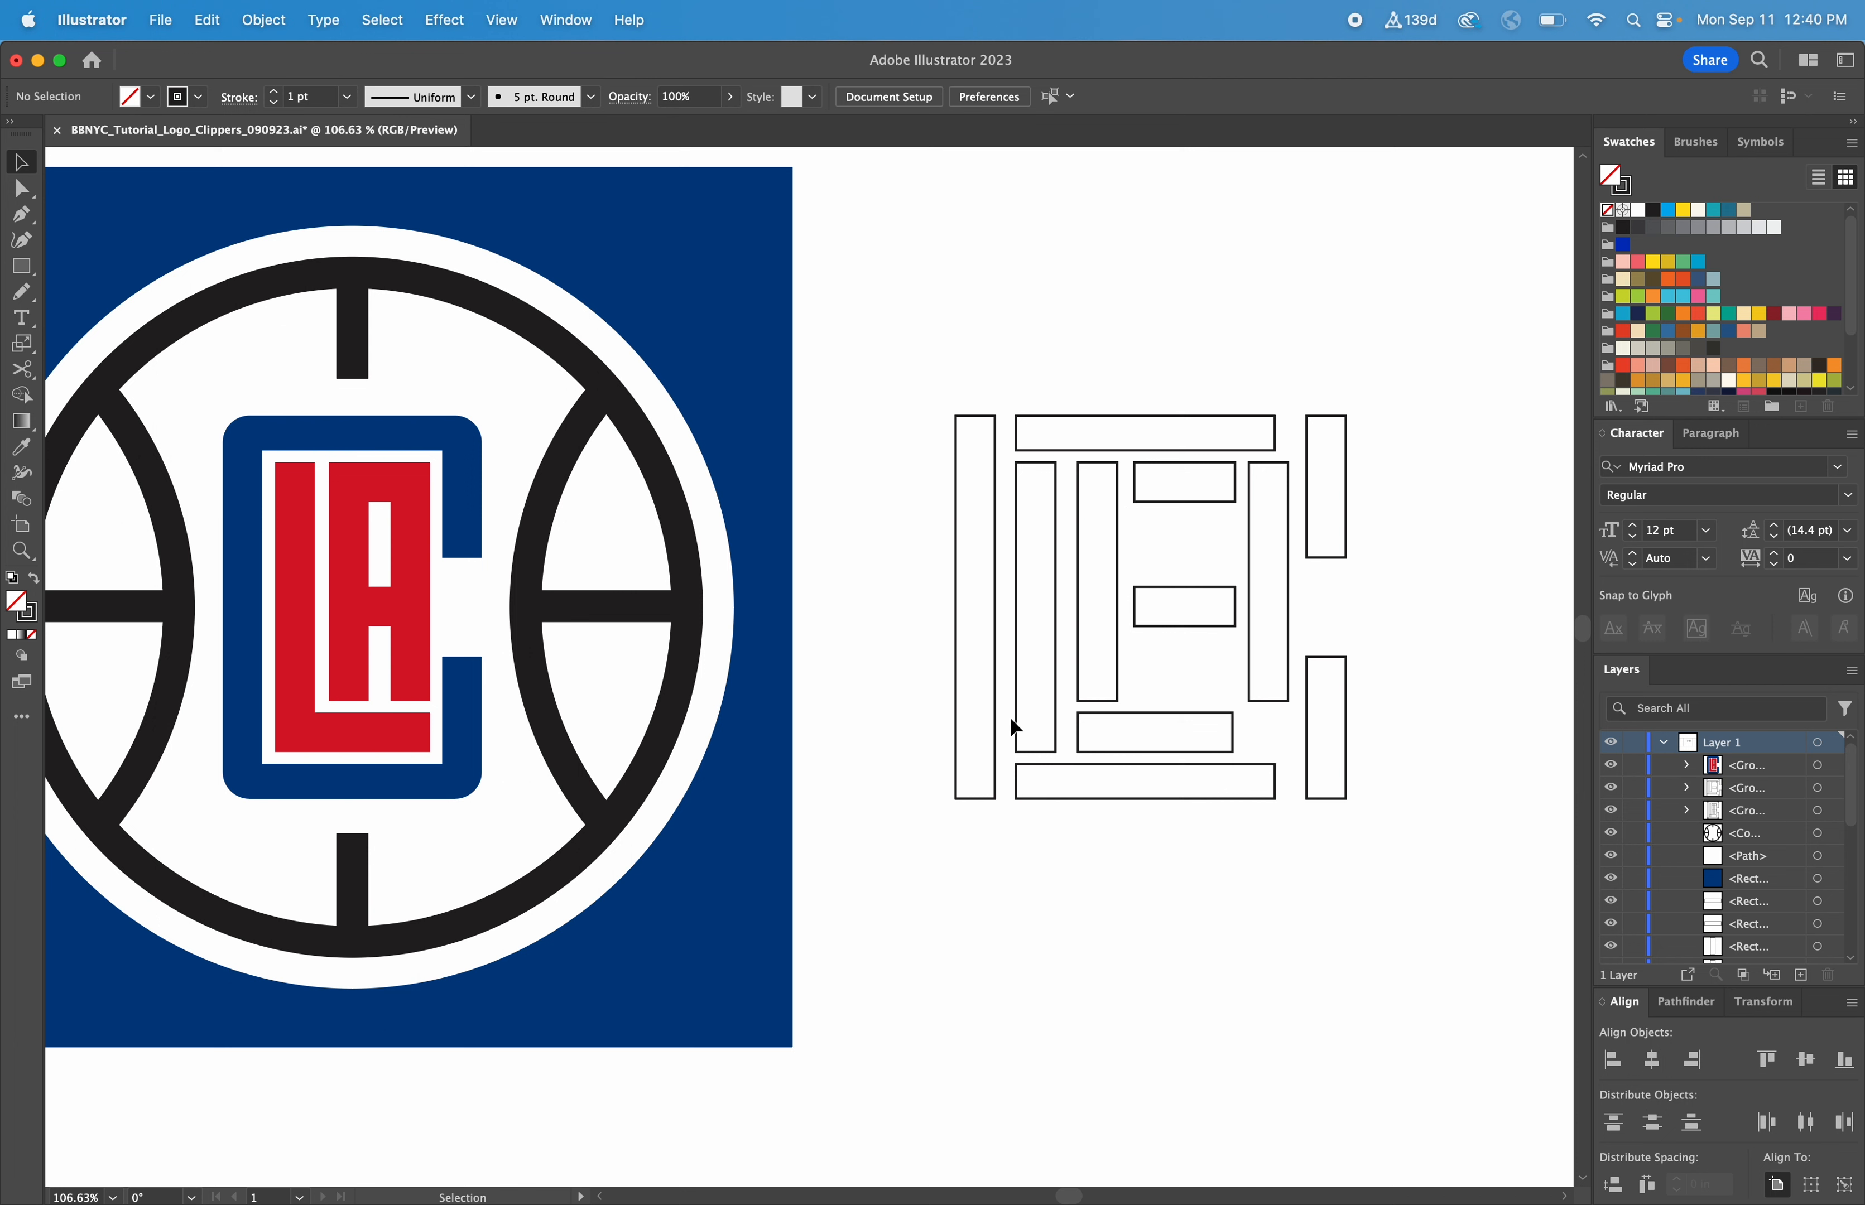
Ungroup the outline rectangles so each bar can be handled separately
{"action": "left_click_drag", "start_coordinate": [1088, 733], "coordinate": [1087, 731]}
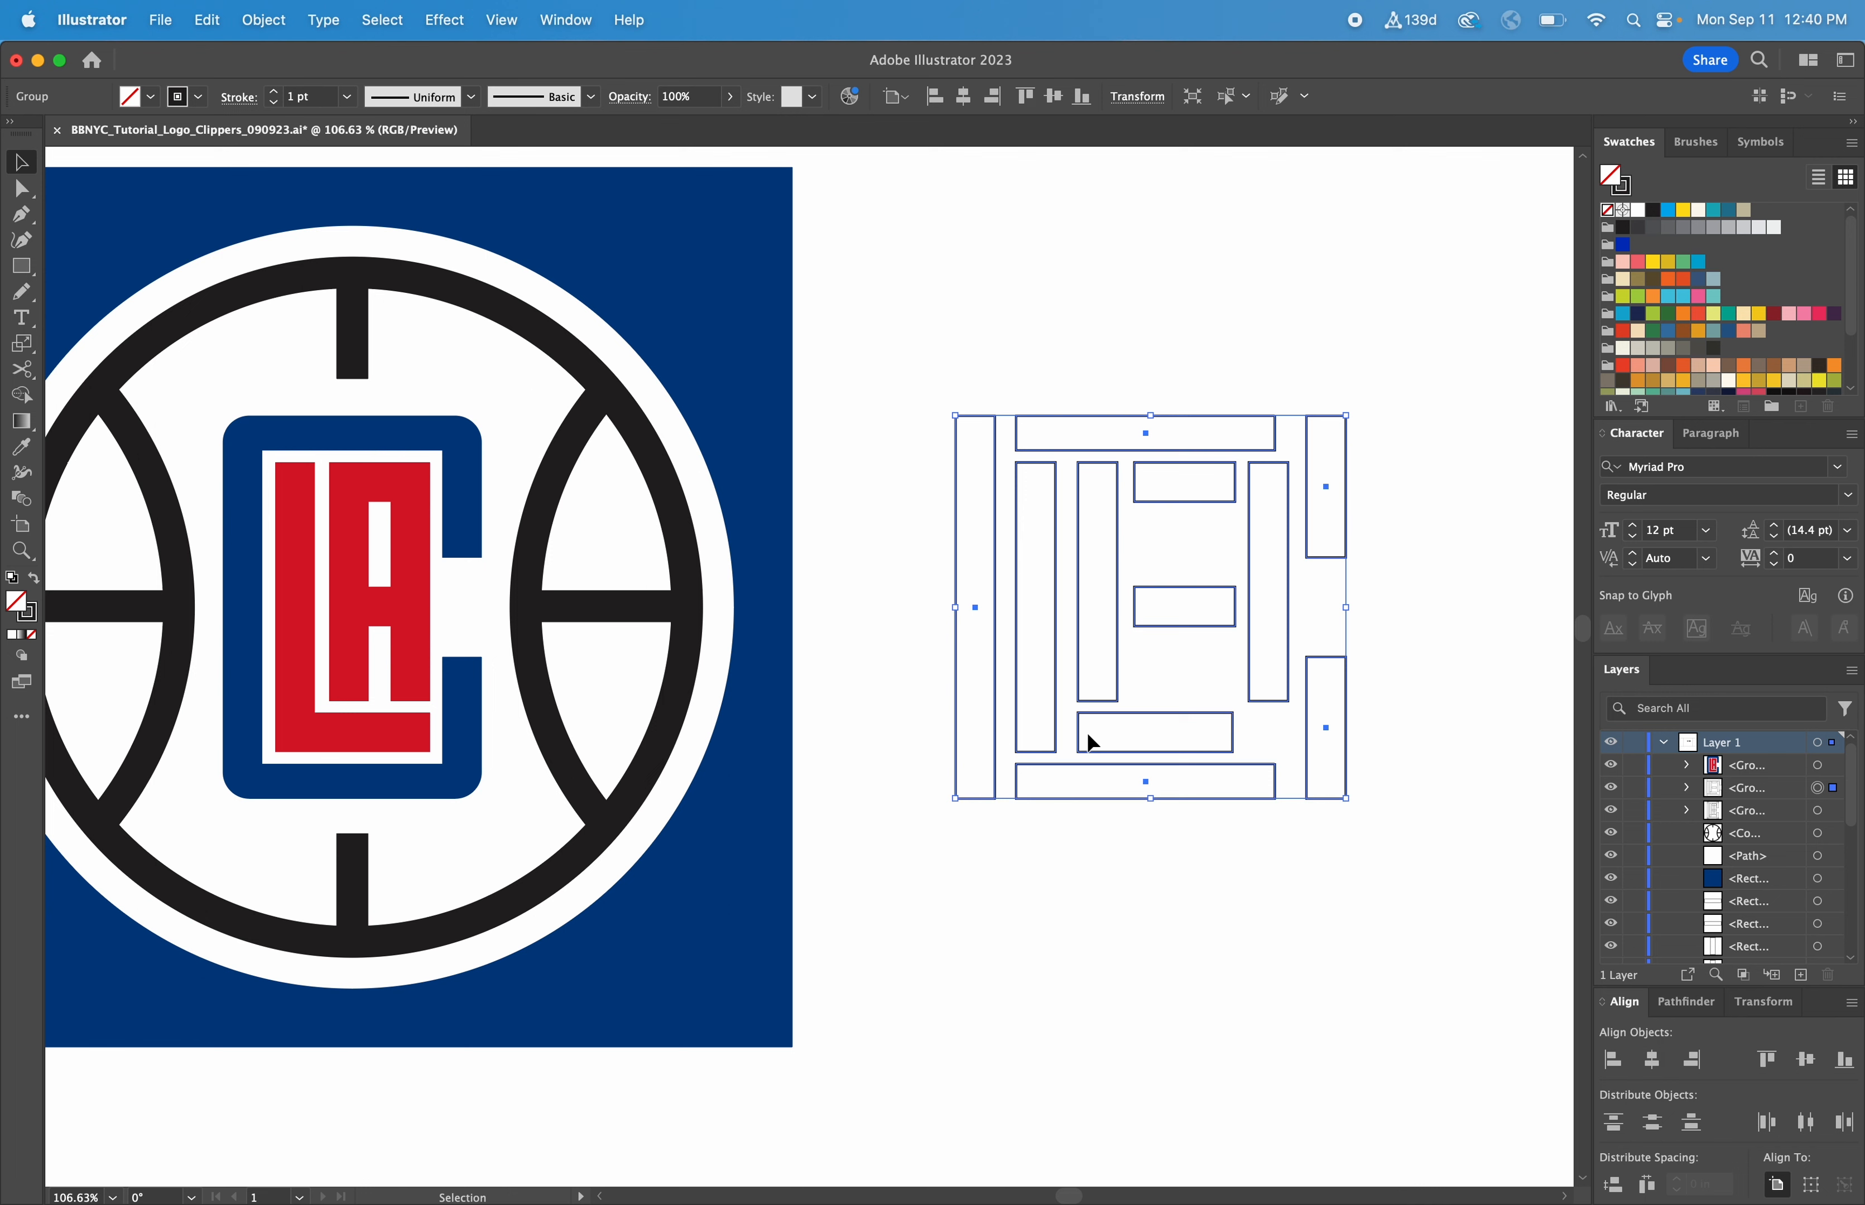
{"action": "right_click", "coordinate": [1093, 713]}
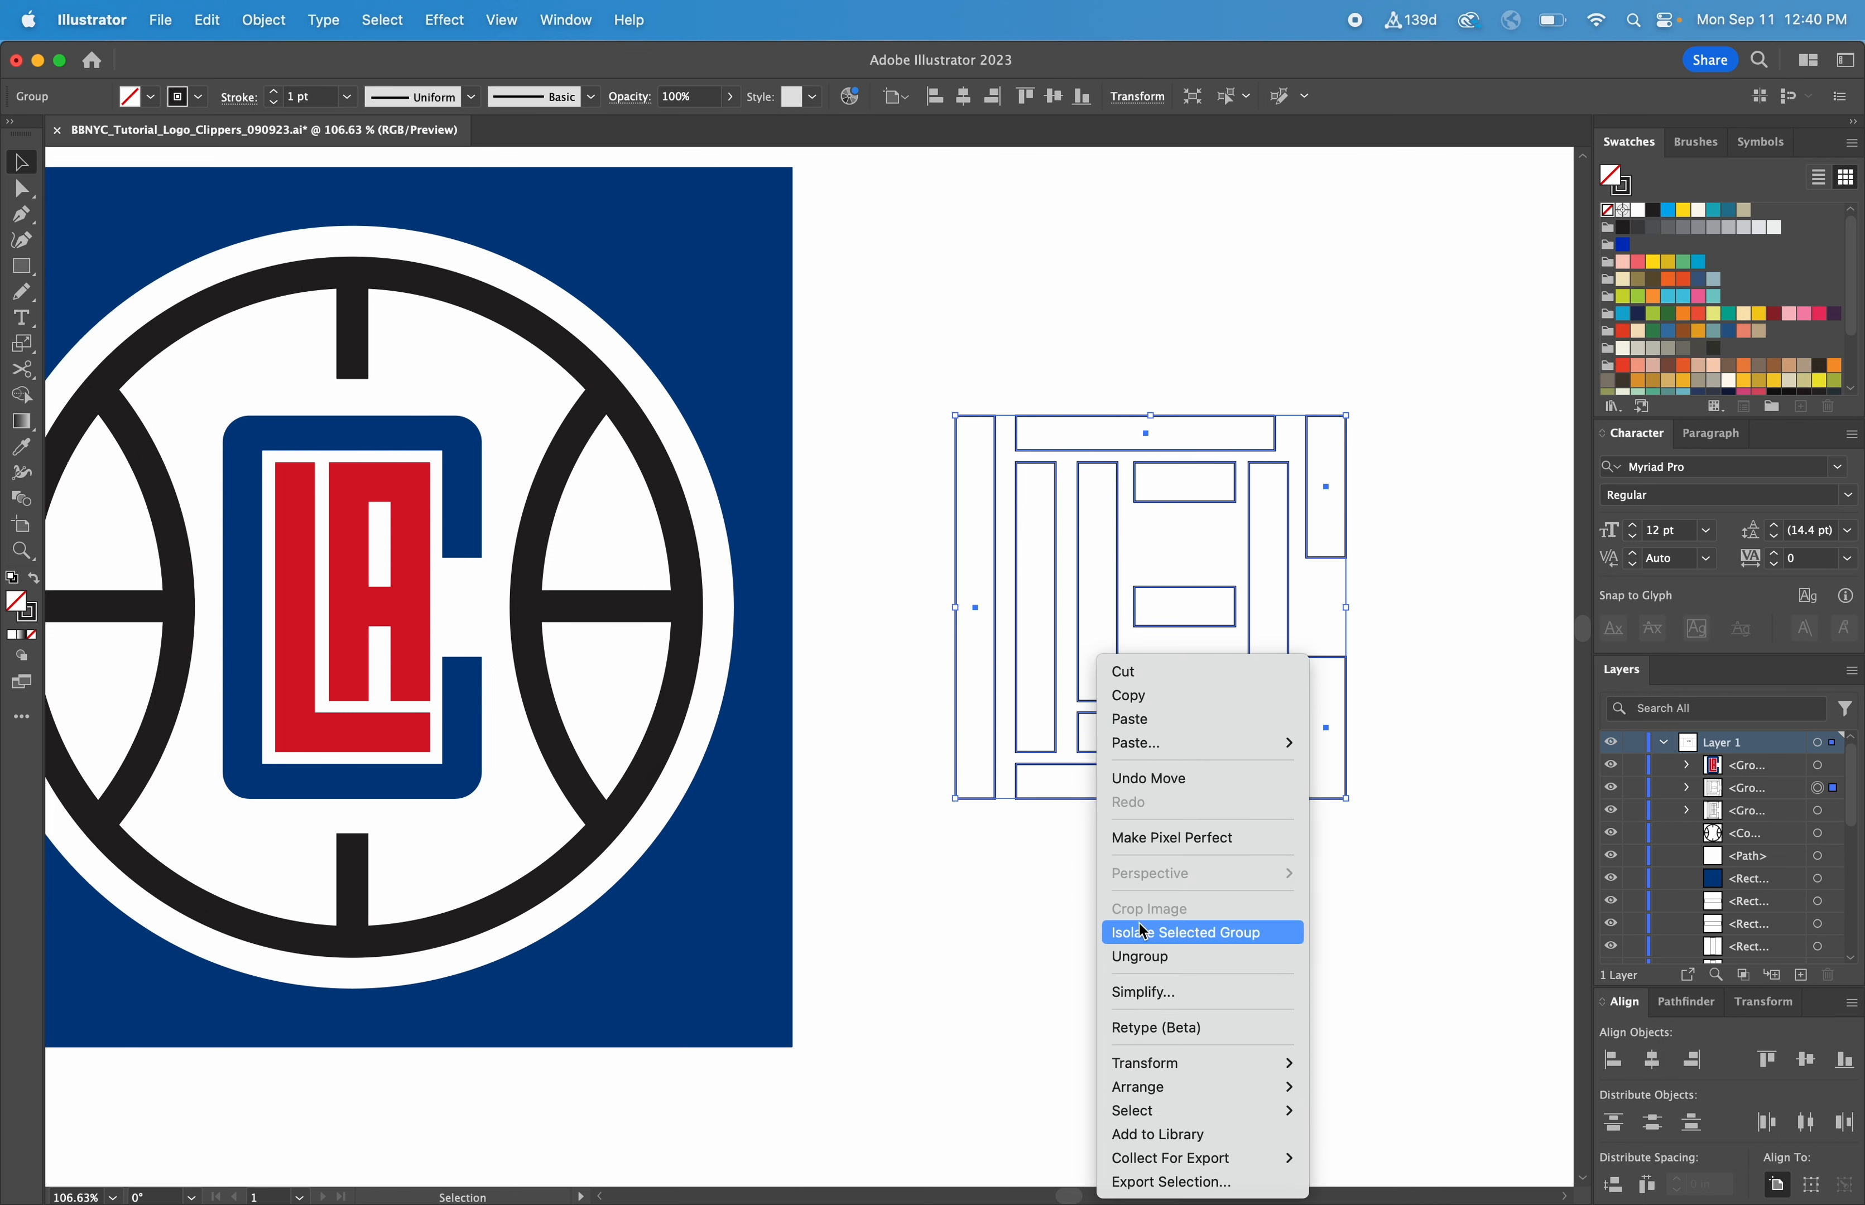
{"action": "left_click", "coordinate": [1148, 961]}
{"action": "left_click", "coordinate": [1041, 912]}
Align the left edges of the L's vertical bar and its horizontal base bar
{"action": "left_click_drag", "start_coordinate": [1006, 732], "coordinate": [1124, 748]}
{"action": "left_click", "coordinate": [1611, 1062]}
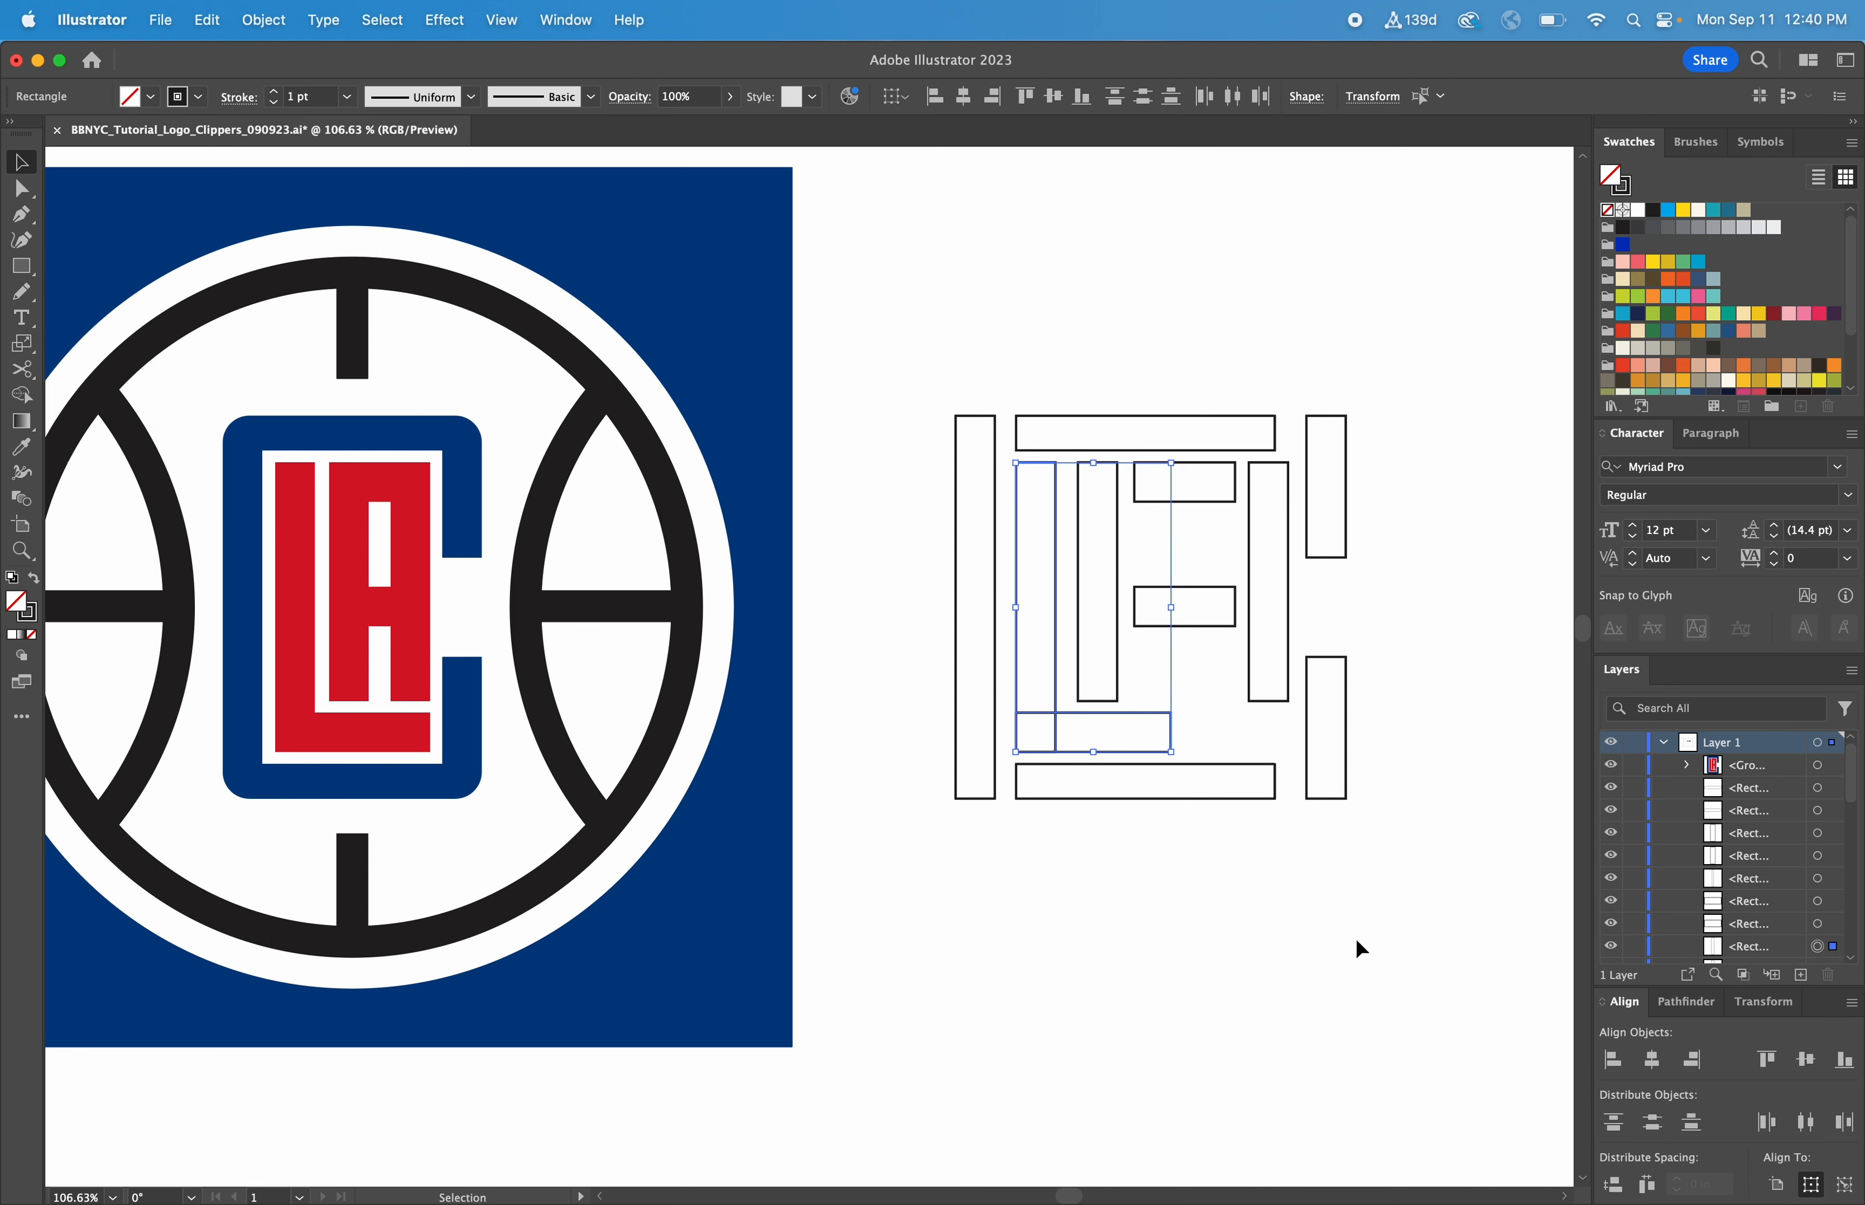
{"action": "left_click", "coordinate": [1357, 938]}
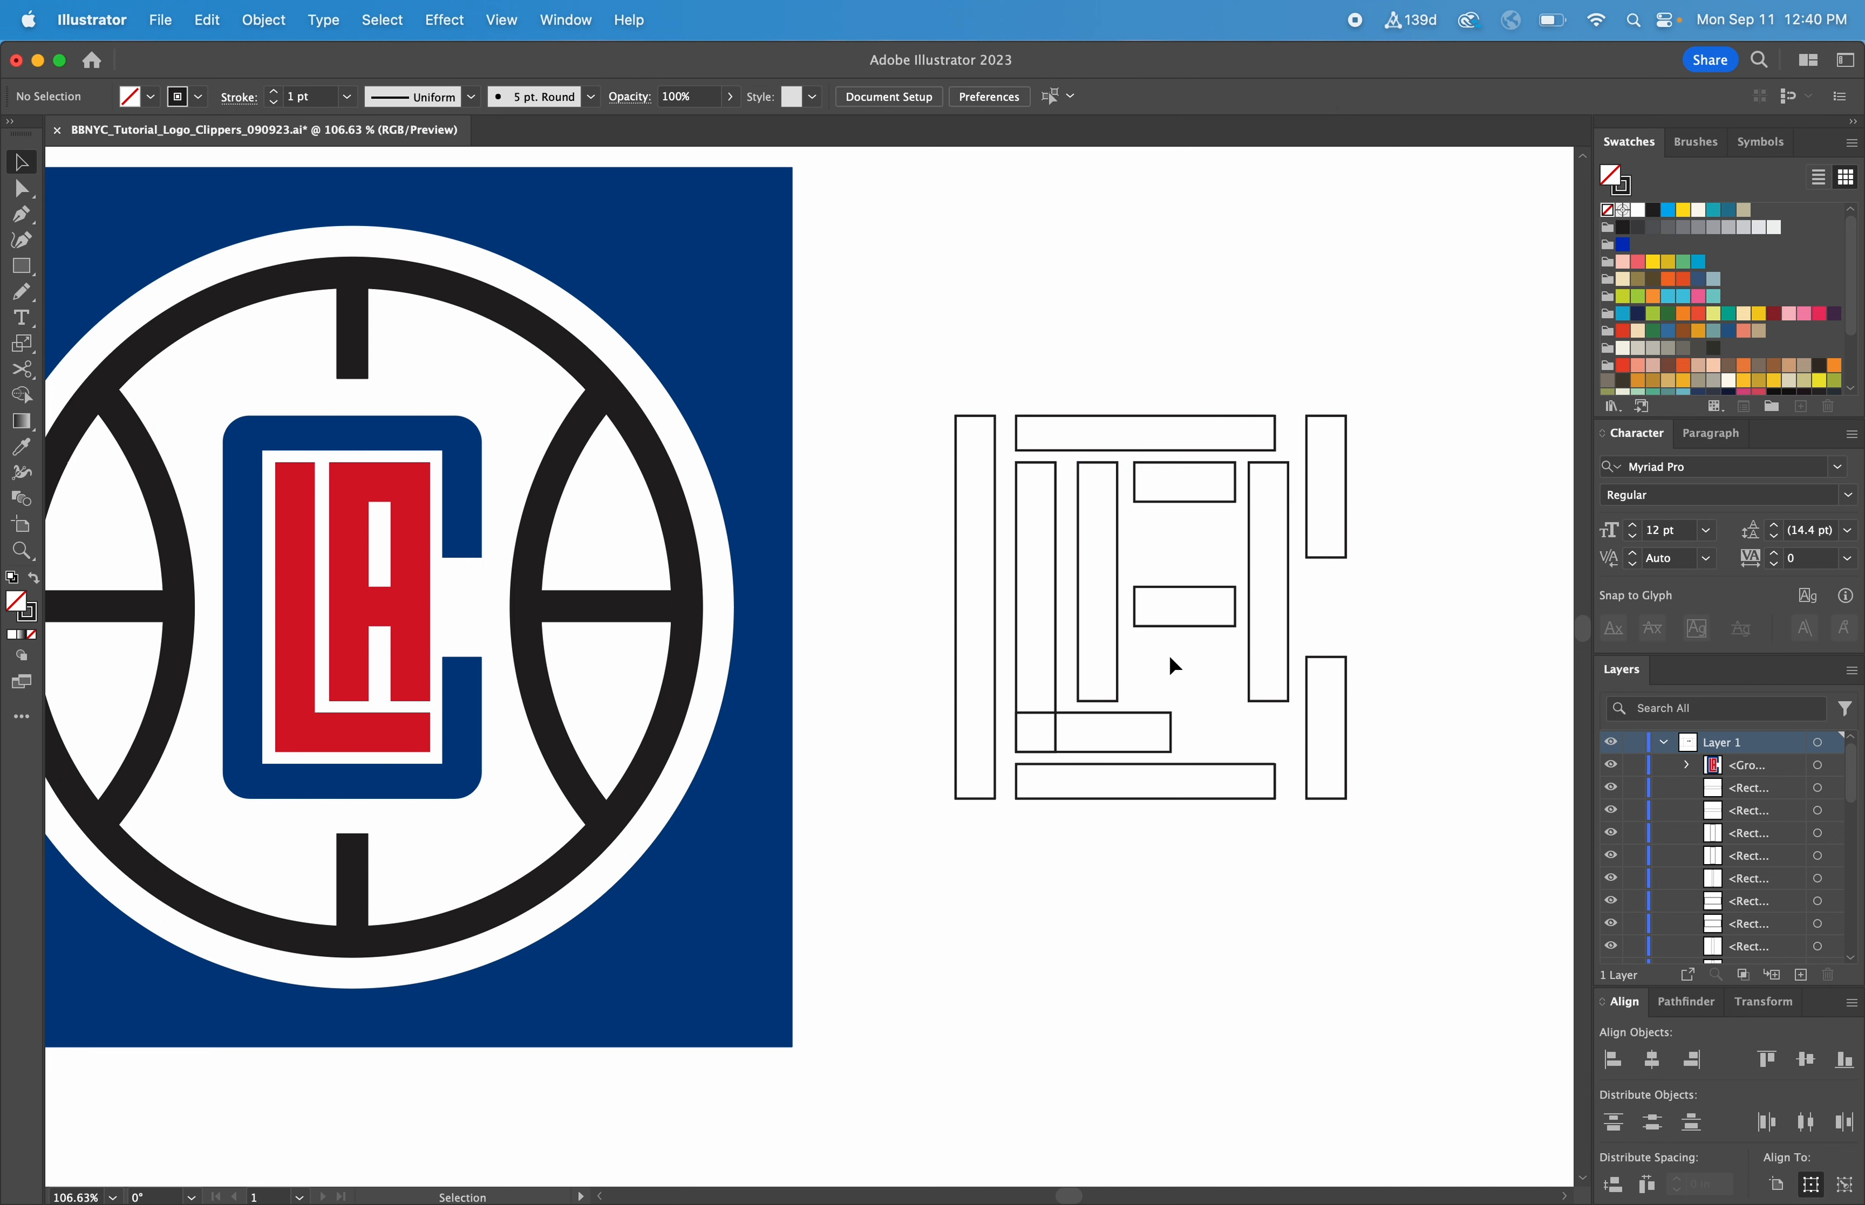
Align the left edges of the A's left stem and its two crossbars
{"action": "left_click_drag", "start_coordinate": [1168, 652], "coordinate": [1102, 478]}
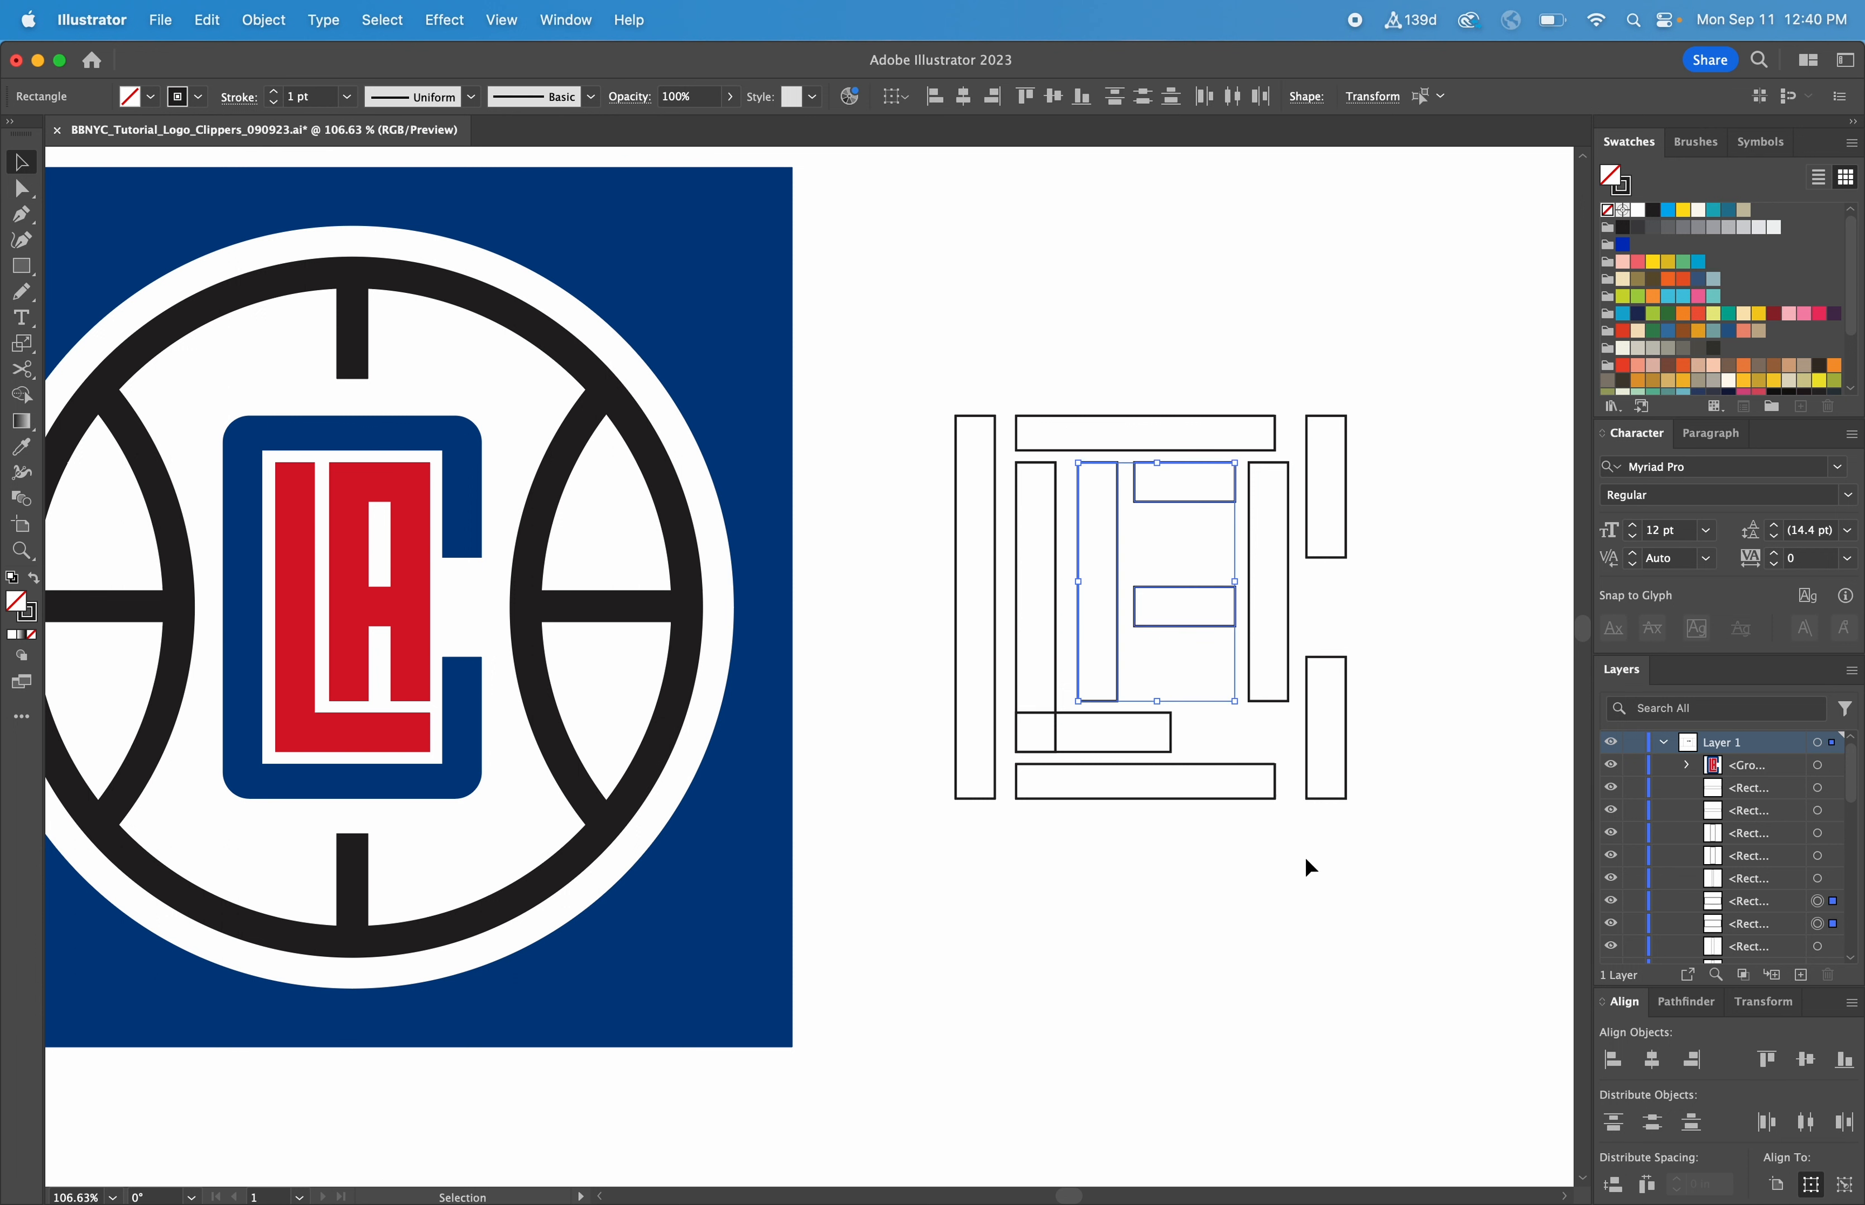
{"action": "left_click", "coordinate": [1611, 1060]}
{"action": "left_click", "coordinate": [1369, 957]}
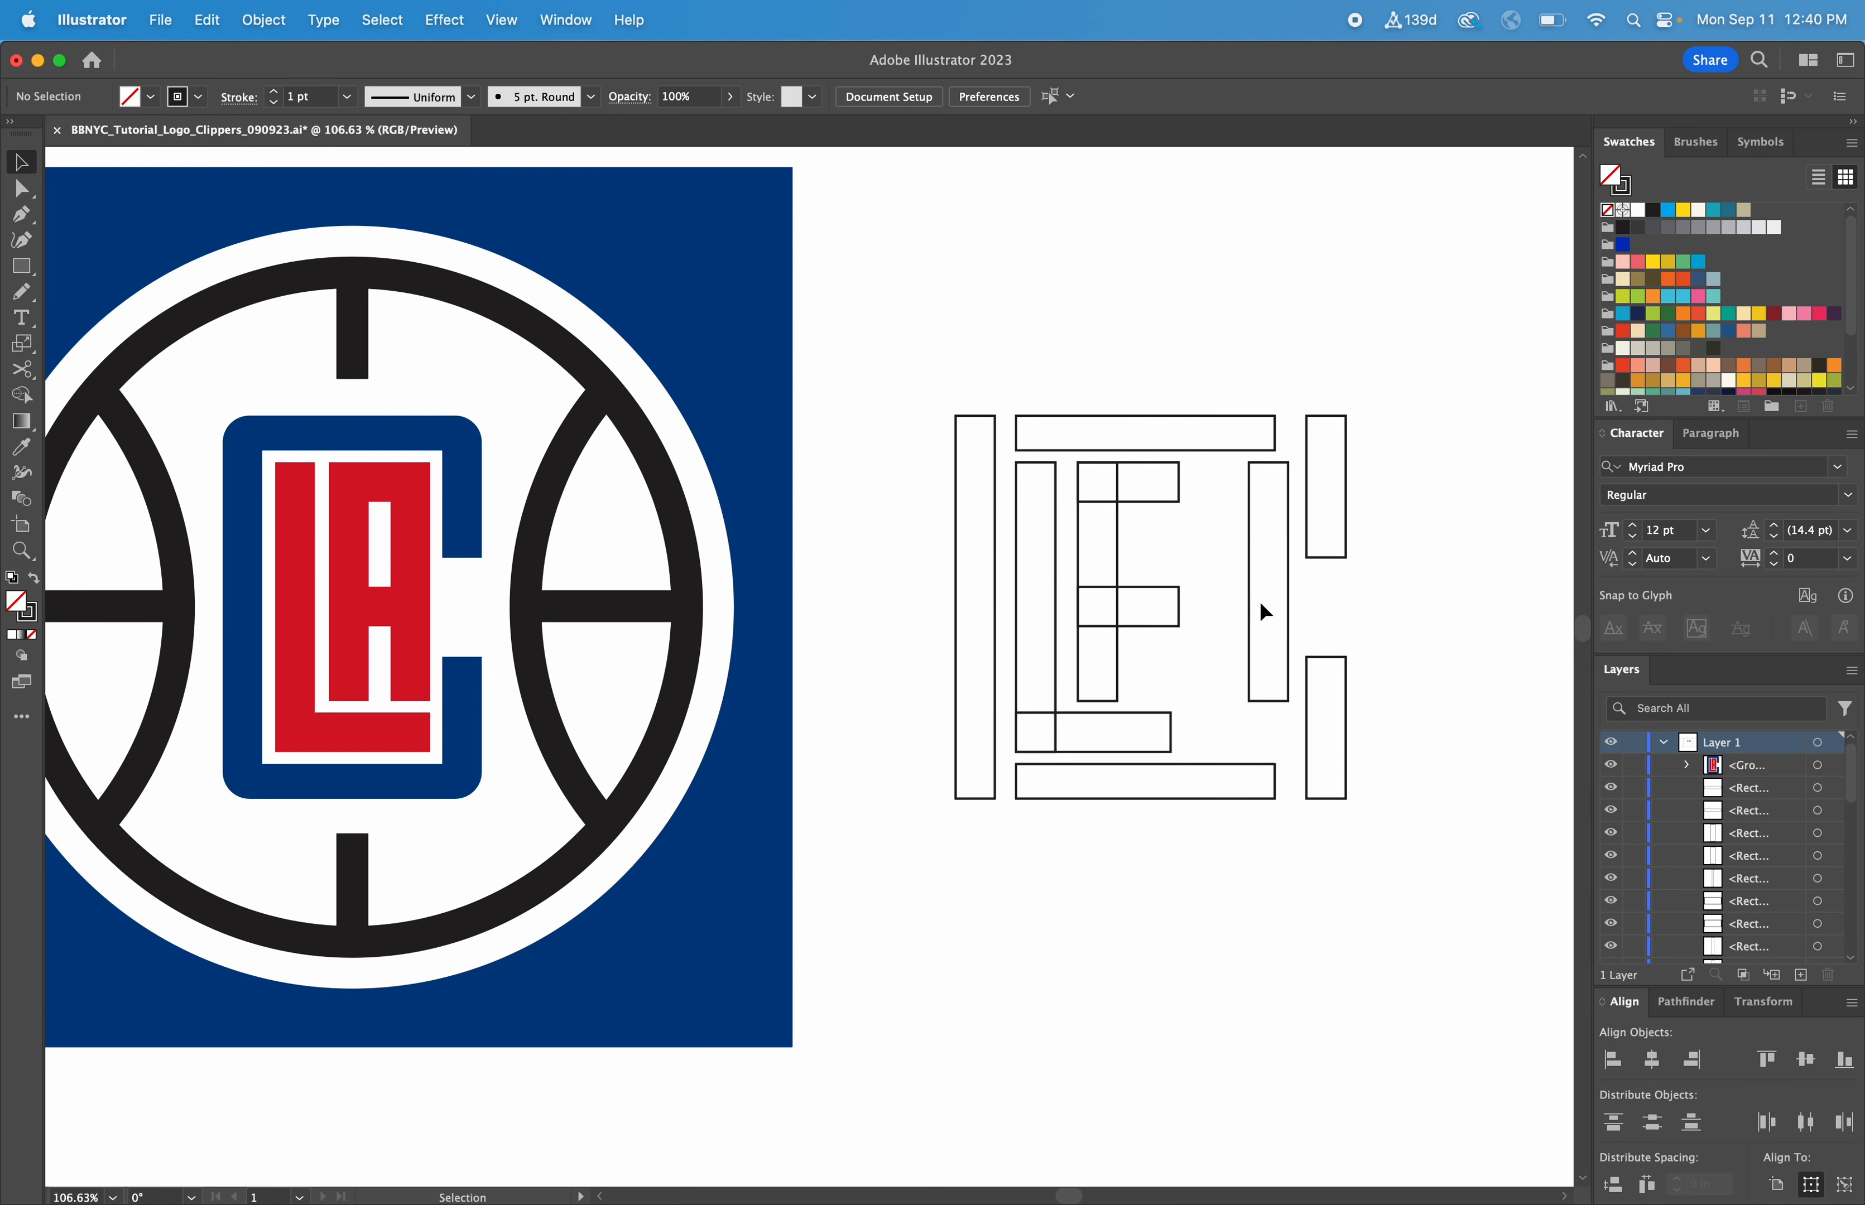
Move the A's right stem over the two crossbars and align it with their right ends
{"action": "left_click_drag", "start_coordinate": [1293, 596], "coordinate": [1165, 578]}
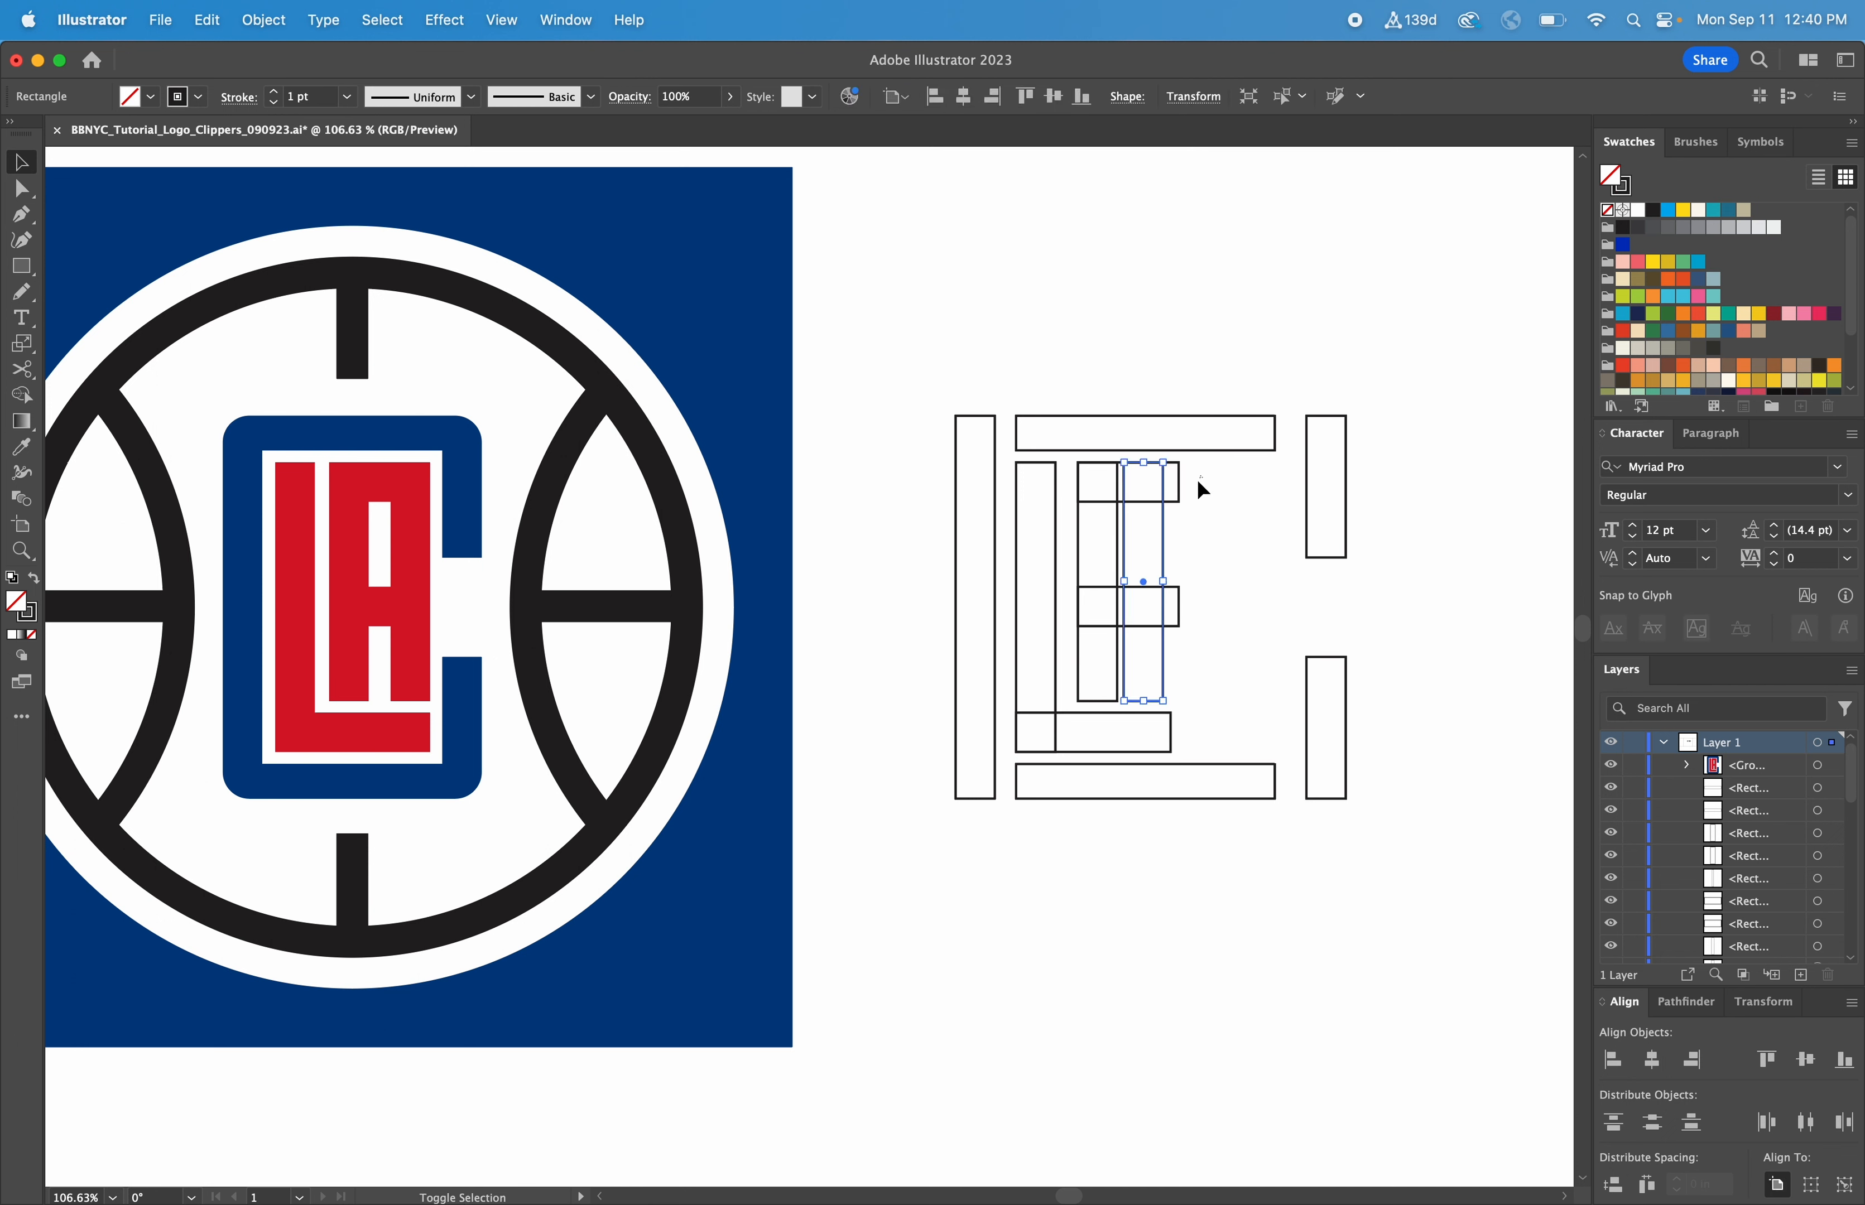
{"action": "left_click", "coordinate": [1178, 599], "text": "shift"}
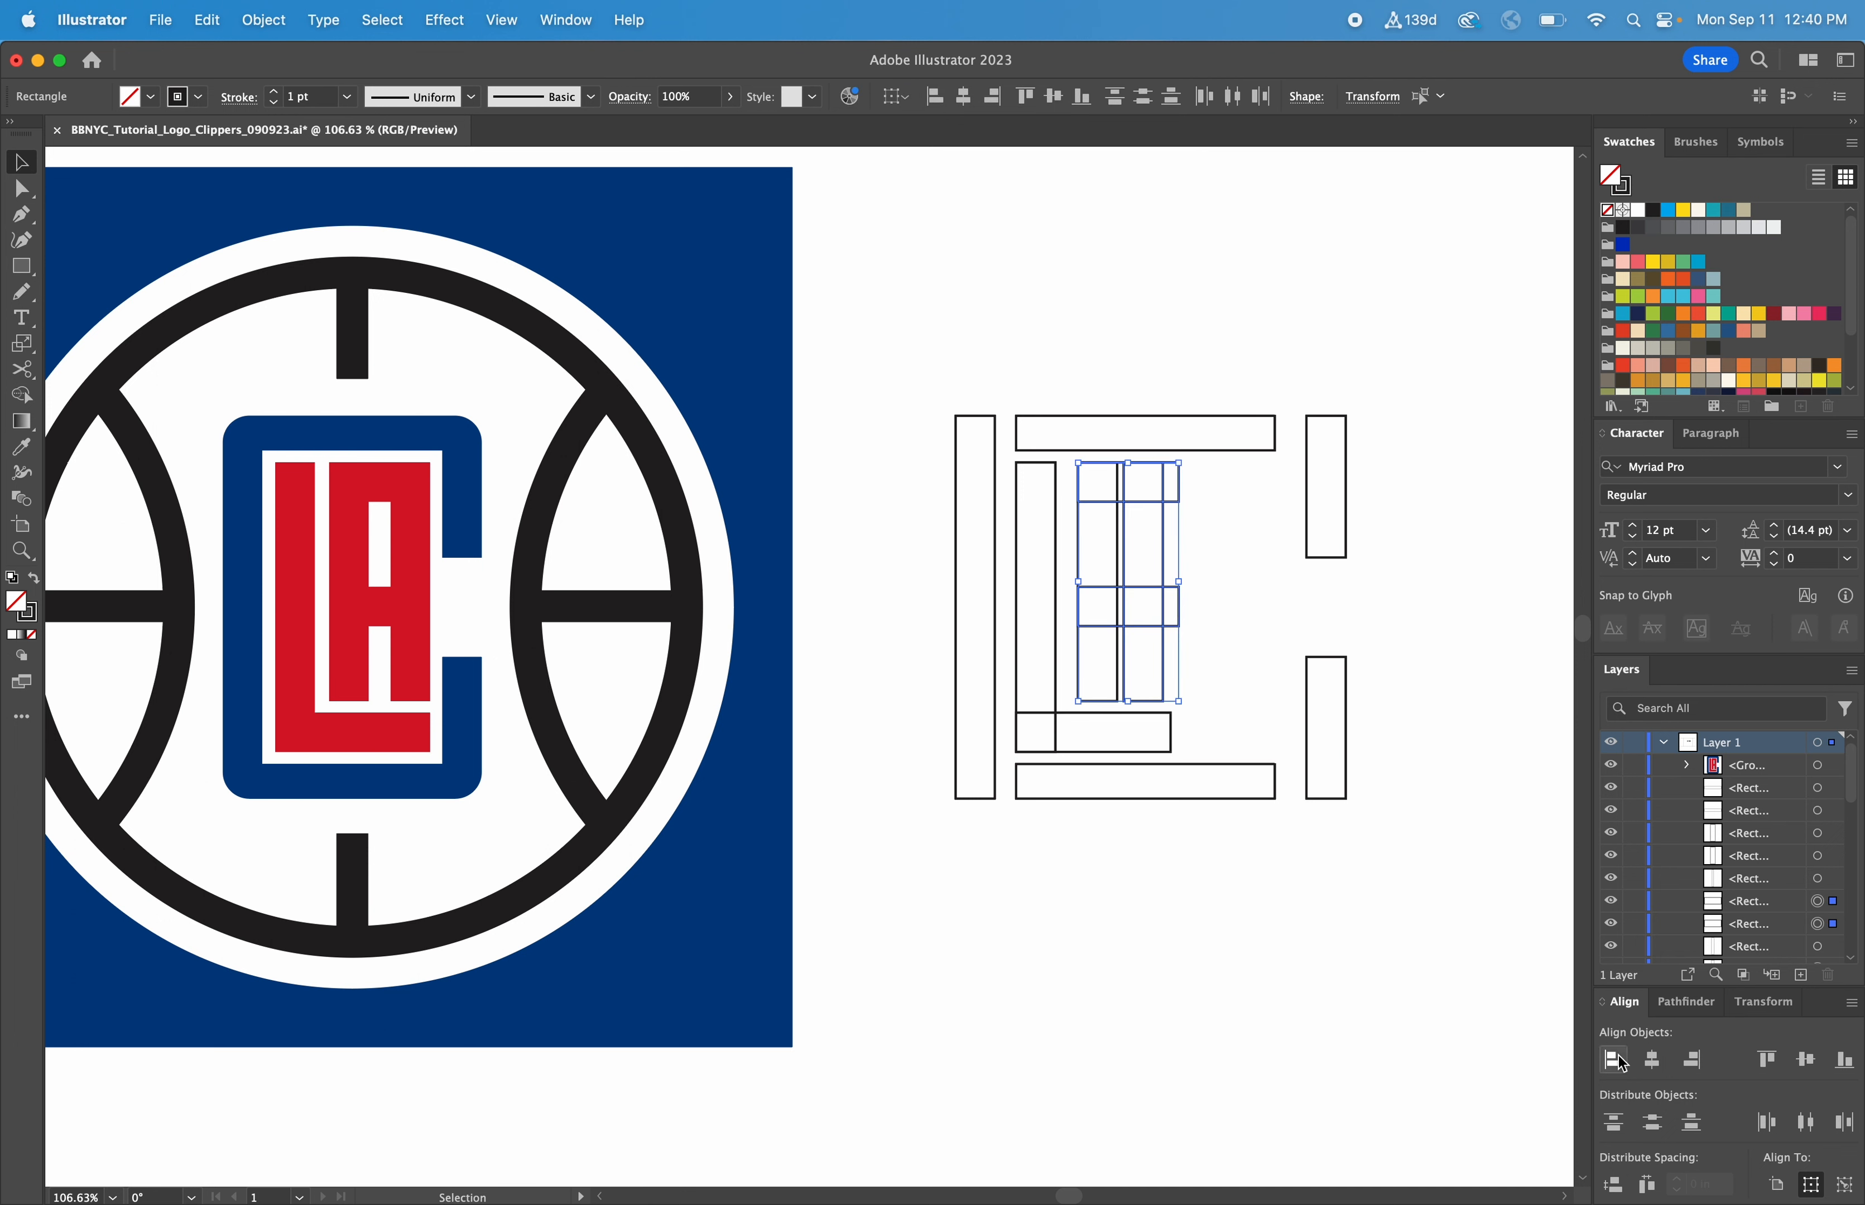
{"action": "left_click", "coordinate": [1691, 1062]}
{"action": "left_click", "coordinate": [1371, 971]}
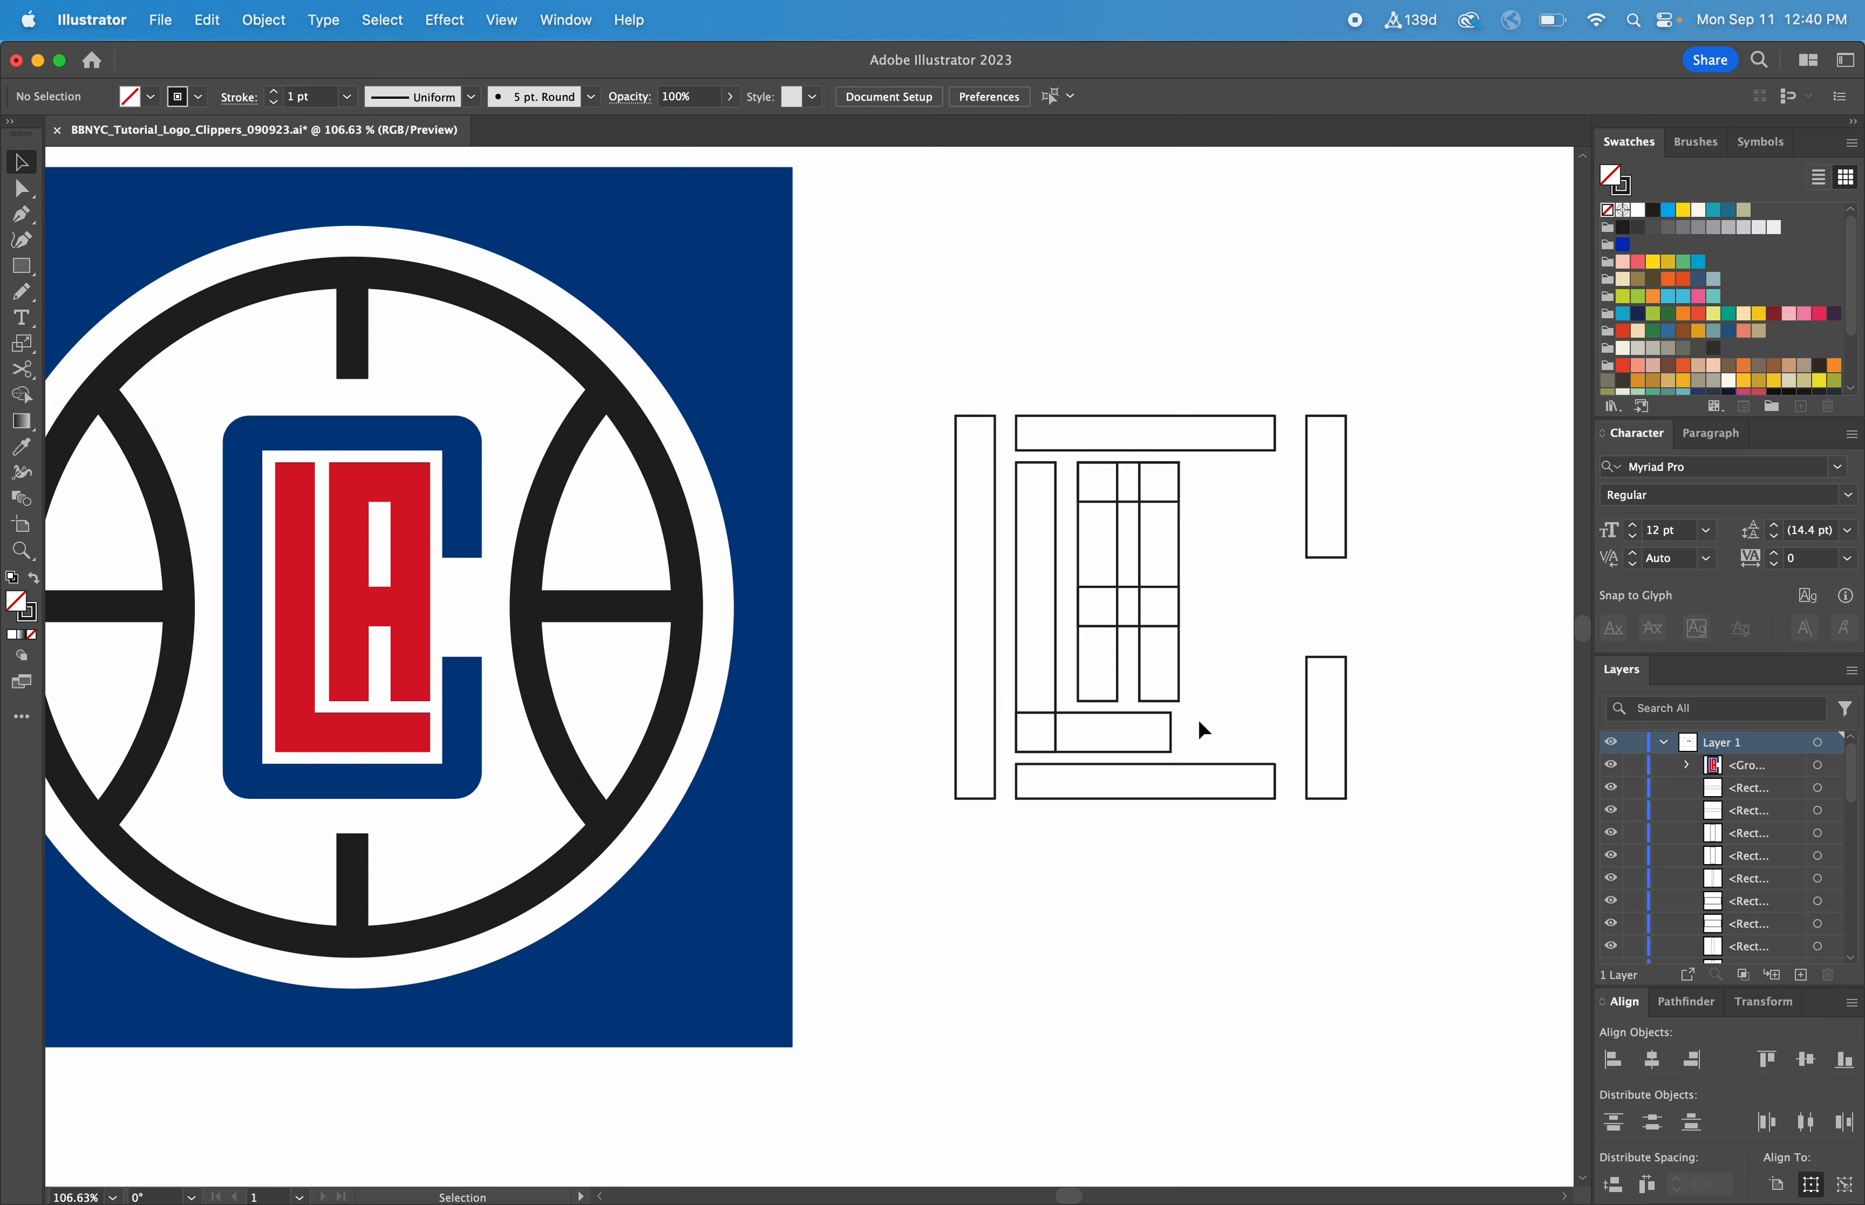
Left-align the C's top and bottom bars with its tall vertical bar
{"action": "left_click_drag", "start_coordinate": [1214, 816], "coordinate": [1215, 816]}
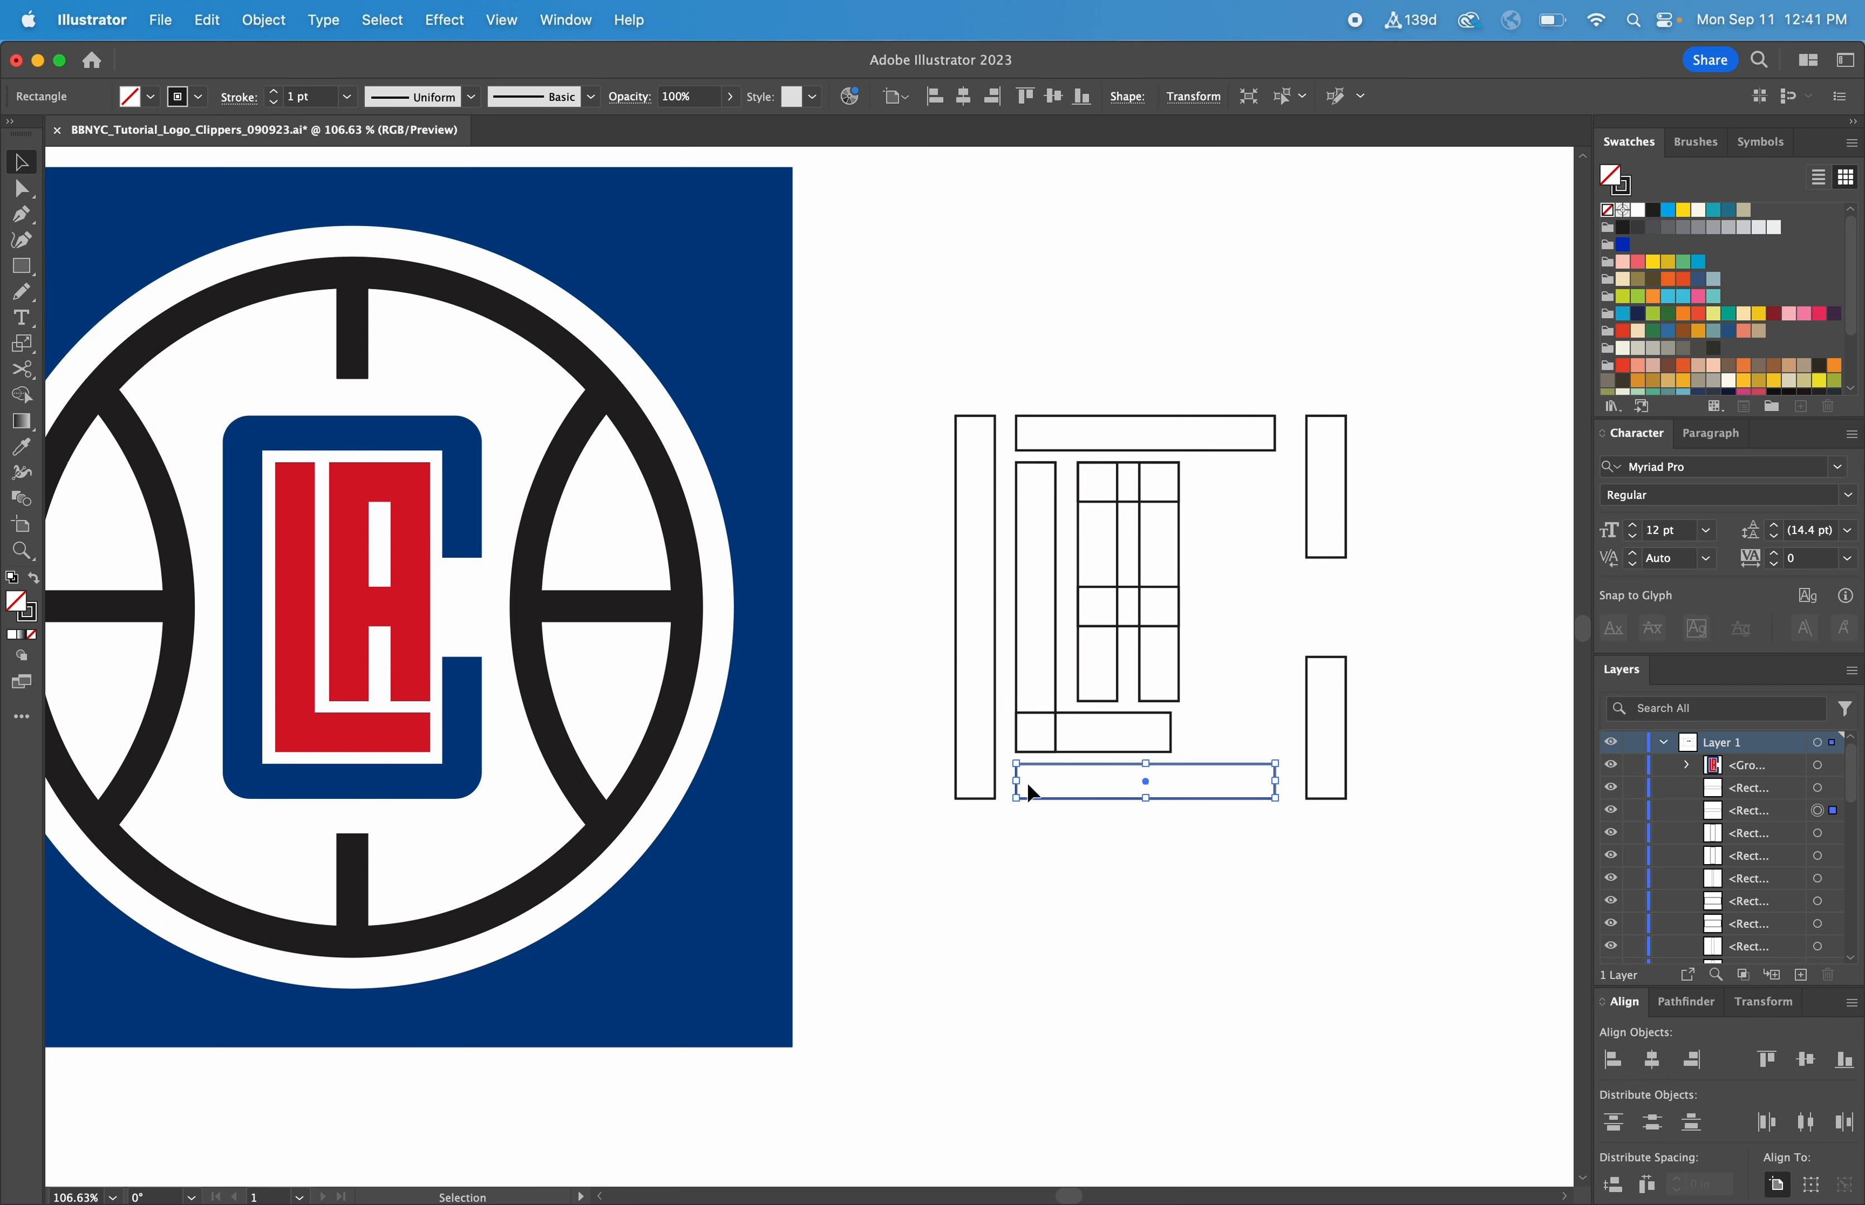
{"action": "left_click", "coordinate": [1050, 427], "text": "shift"}
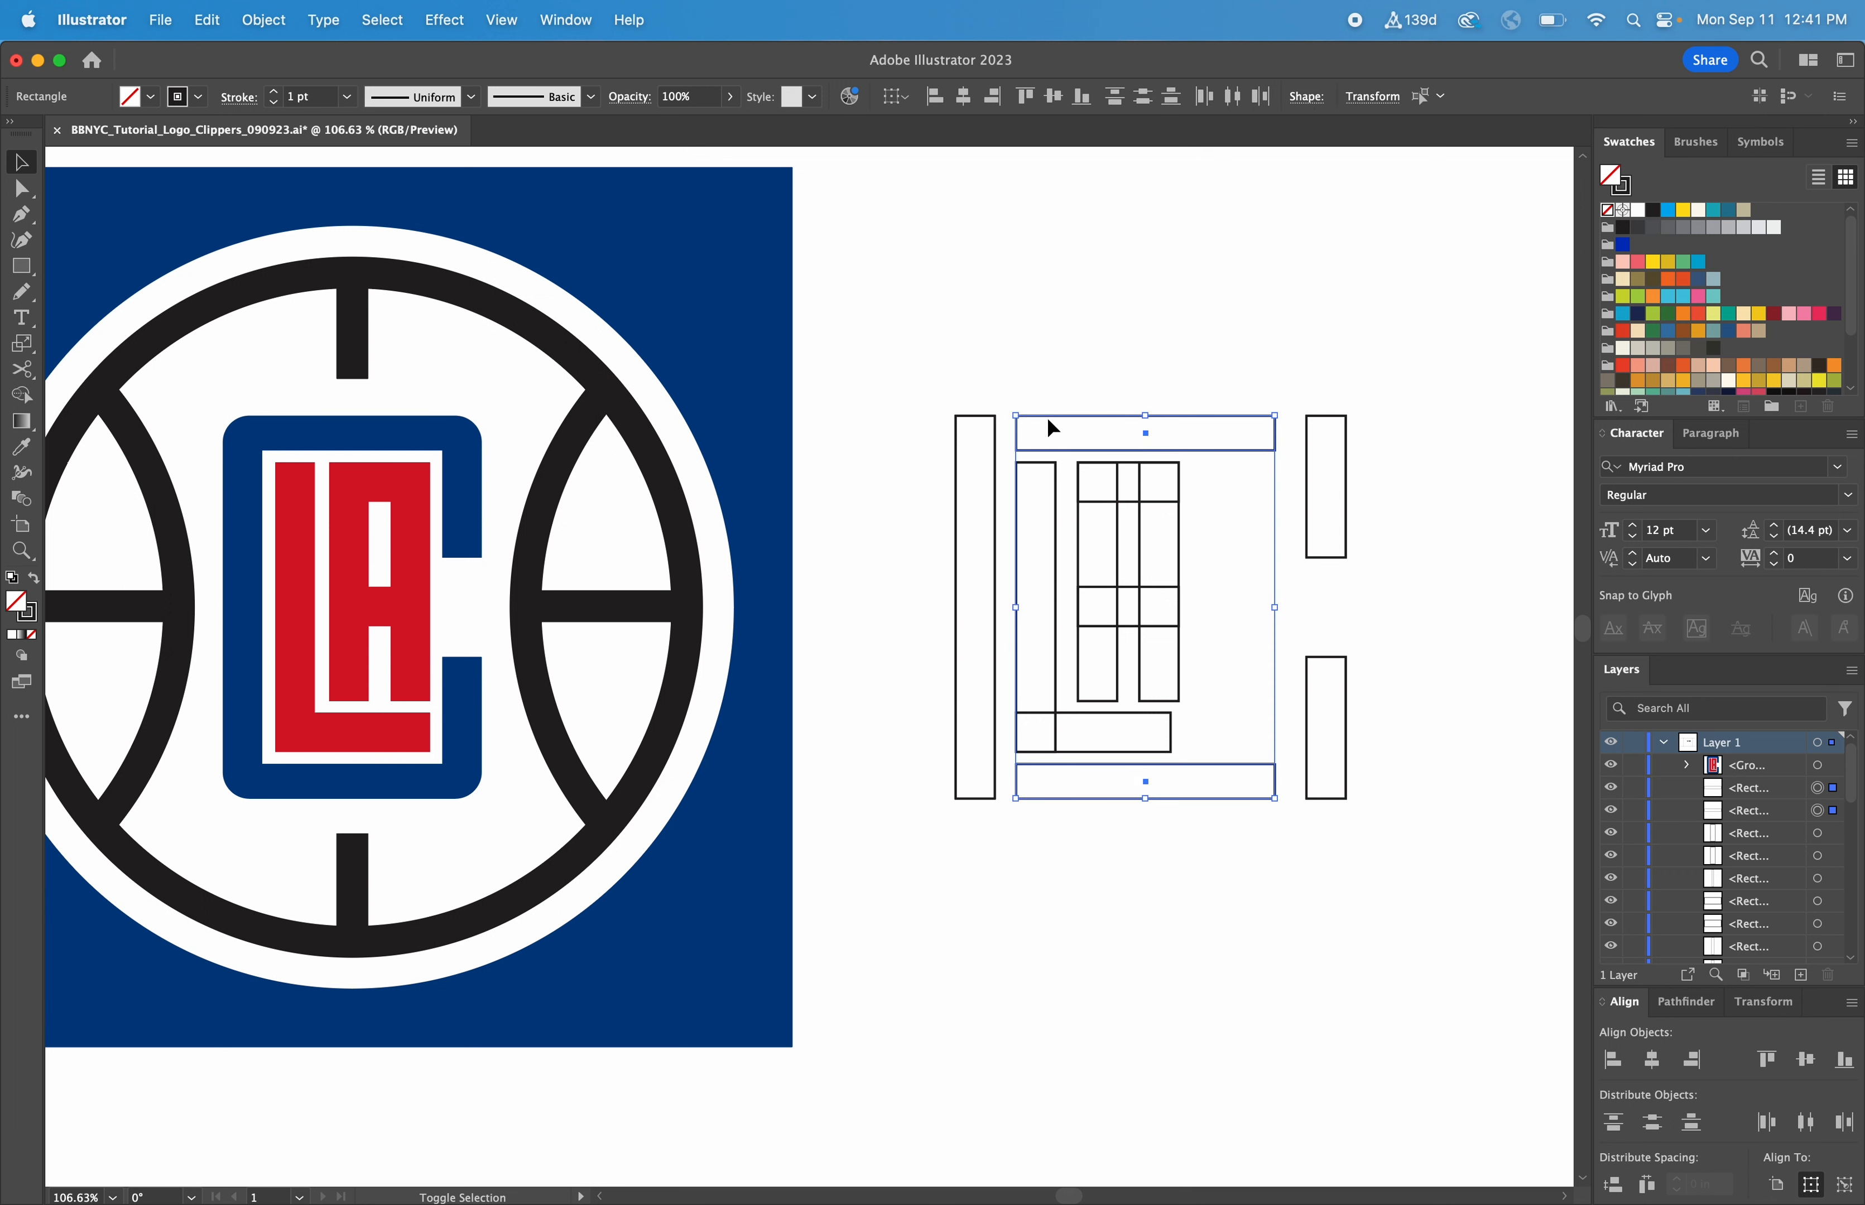
{"action": "left_click", "coordinate": [957, 492], "text": "shift"}
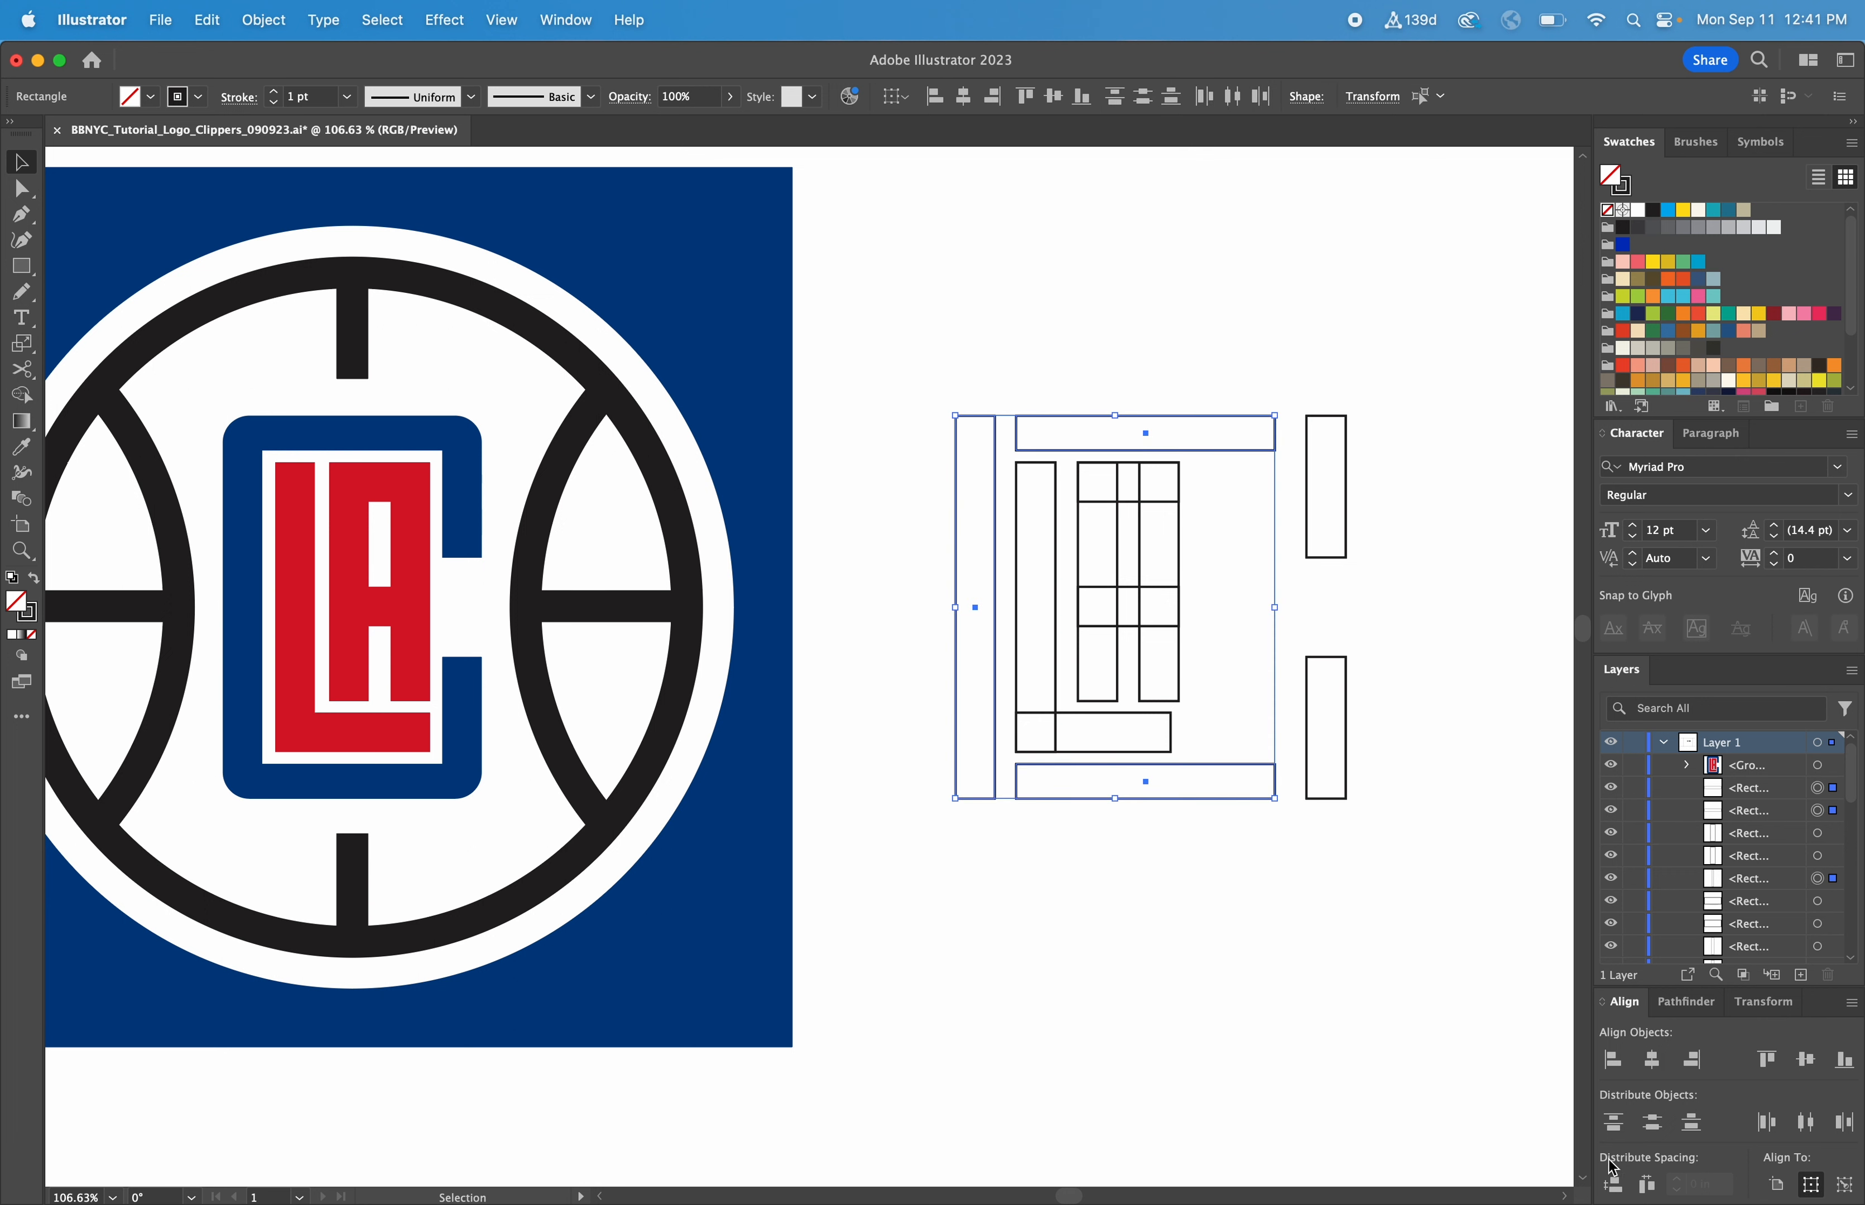
{"action": "left_click", "coordinate": [1612, 1061]}
{"action": "left_click", "coordinate": [1374, 730]}
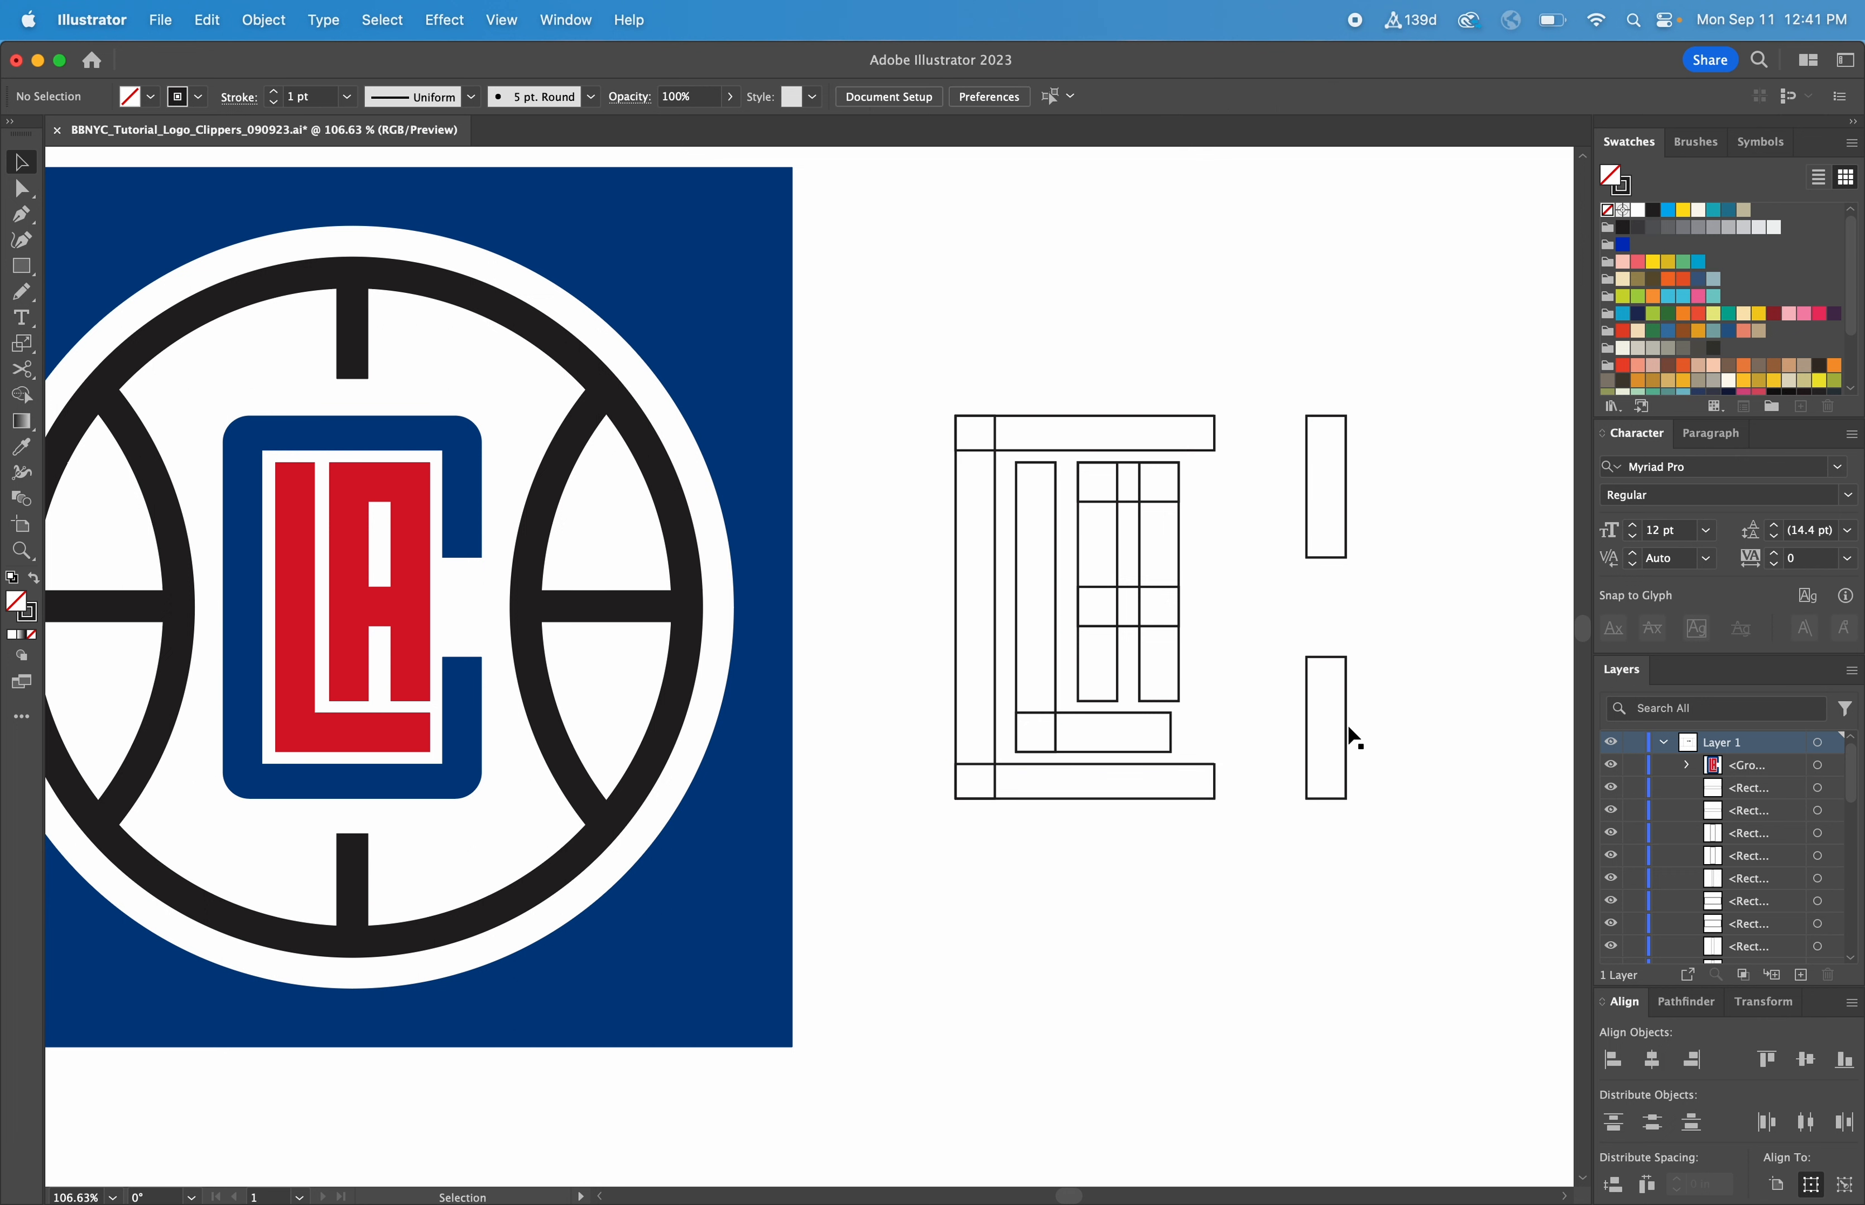
Right-align the C's two short vertical bars with the right end of its top bar
{"action": "left_click_drag", "start_coordinate": [1350, 736], "coordinate": [1299, 479]}
{"action": "left_click", "coordinate": [1214, 434], "text": "shift"}
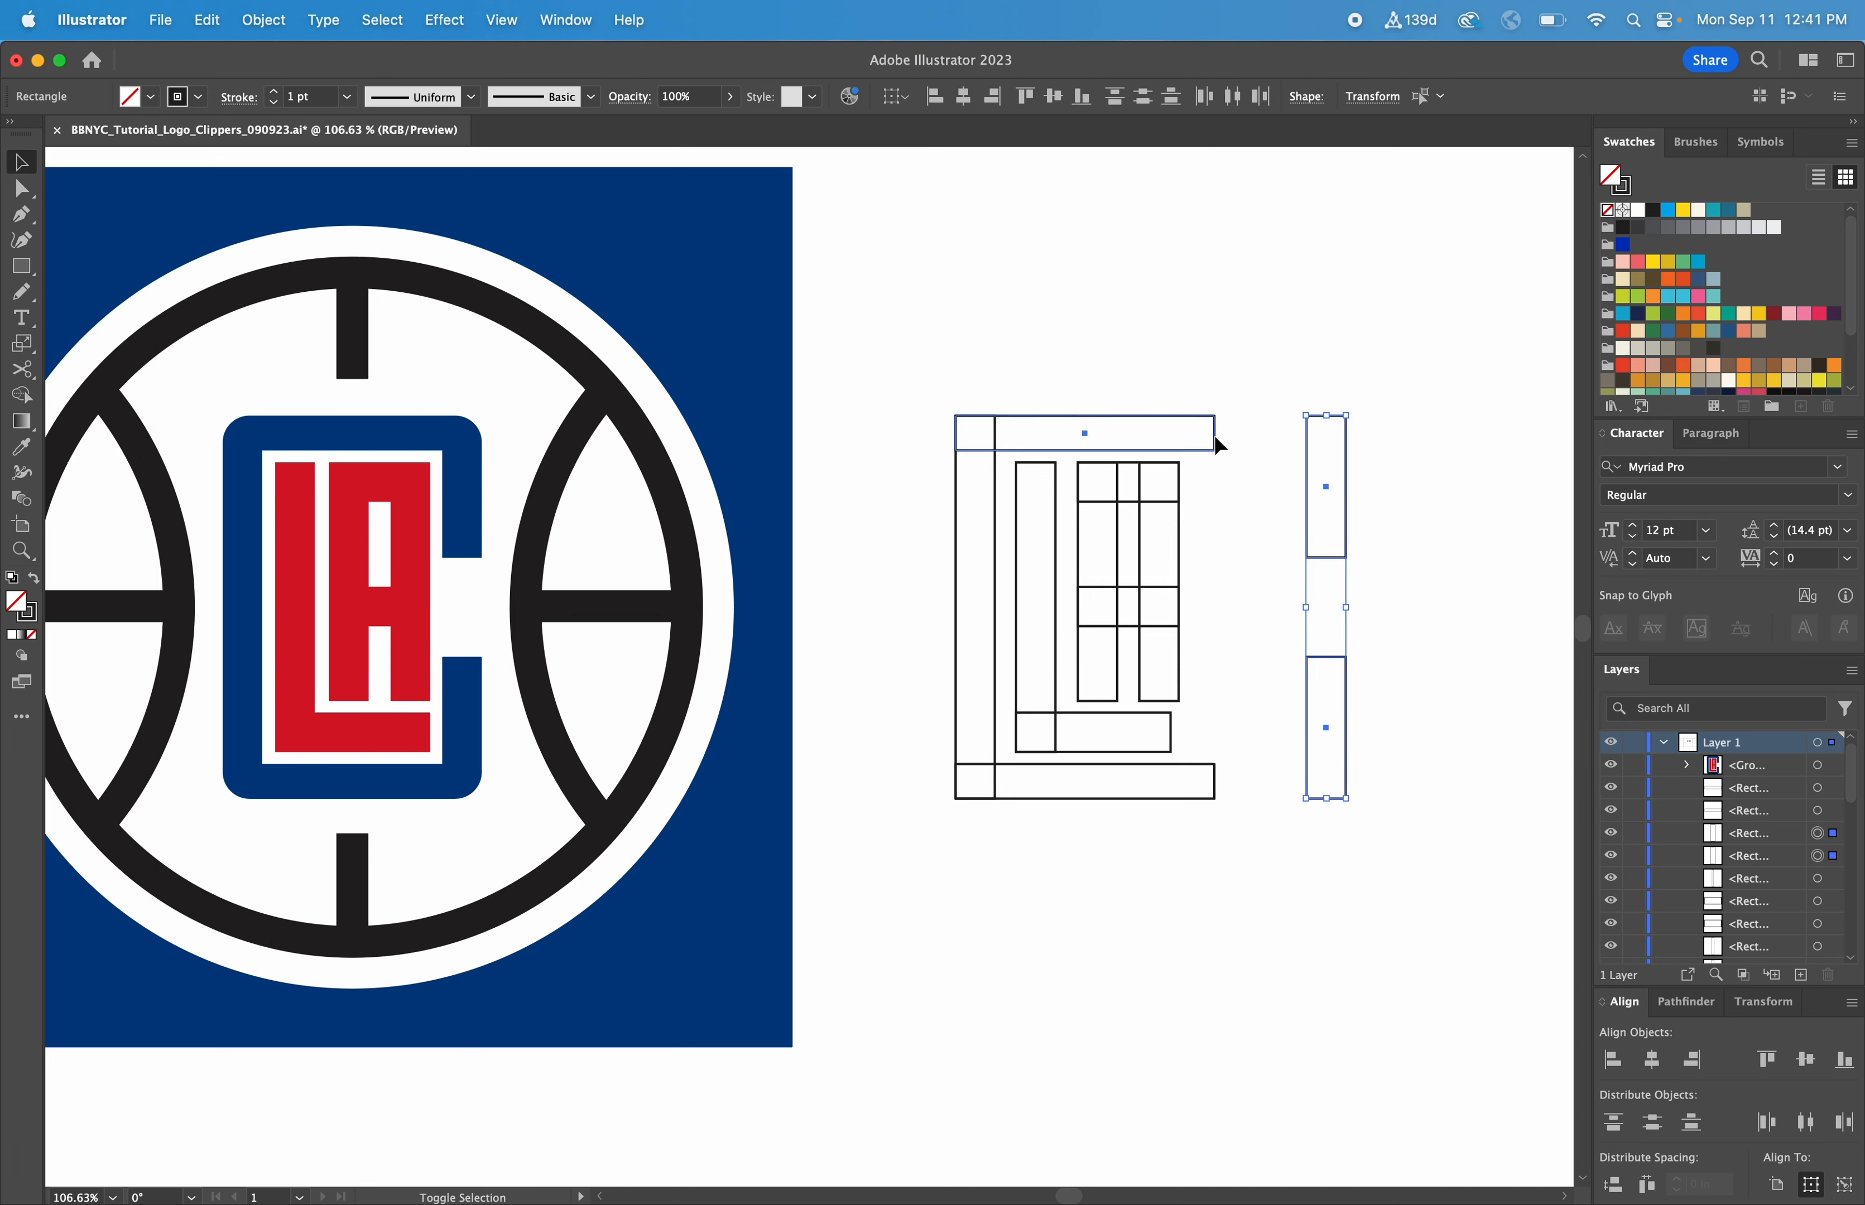
{"action": "left_click", "coordinate": [1213, 435]}
{"action": "left_click", "coordinate": [1692, 1061]}
{"action": "left_click", "coordinate": [1329, 920]}
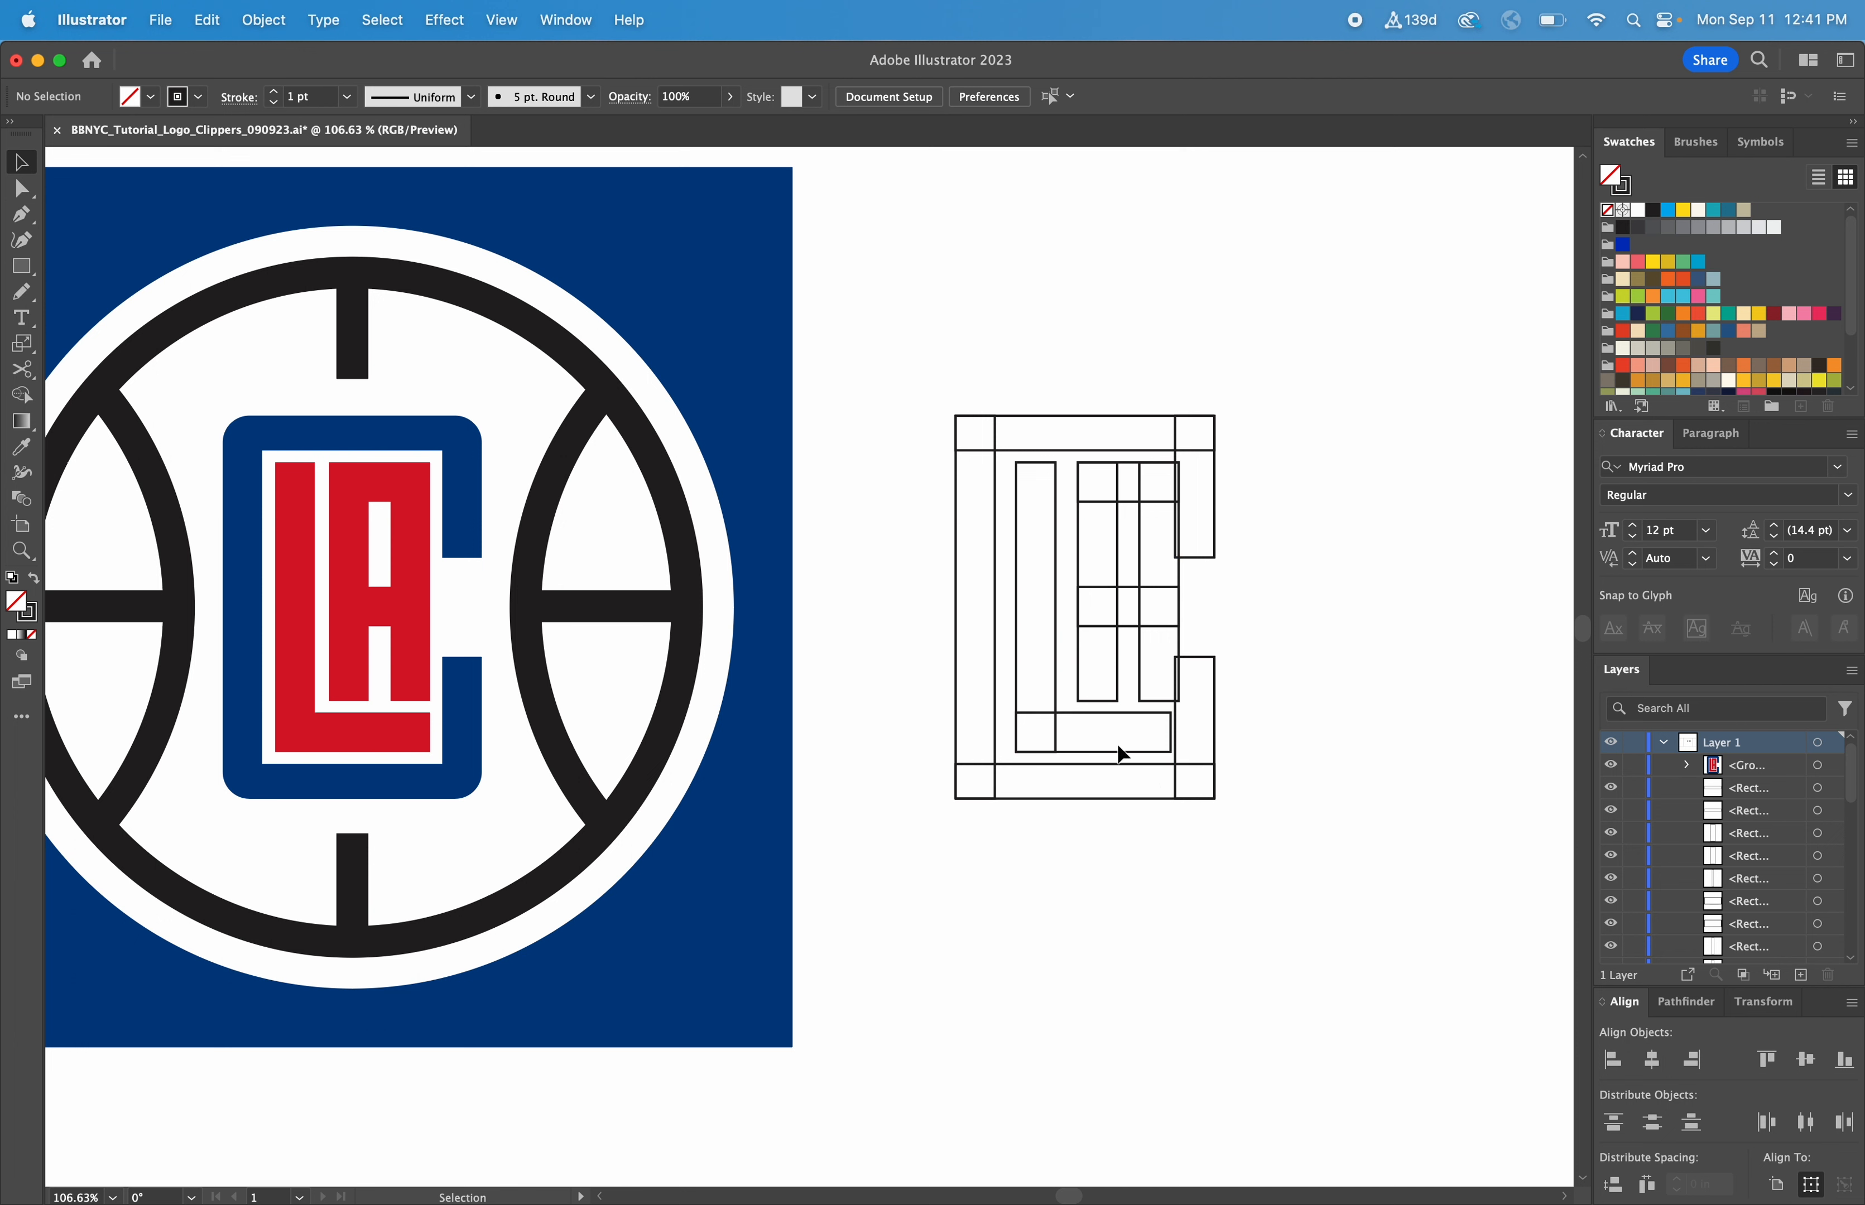
Move the L's two rectangles slightly left, towards the C's tall vertical bar
{"action": "left_click_drag", "start_coordinate": [1109, 754], "coordinate": [1044, 714]}
{"action": "key", "text": "super+z"}
{"action": "left_click", "coordinate": [1016, 715], "text": "shift"}
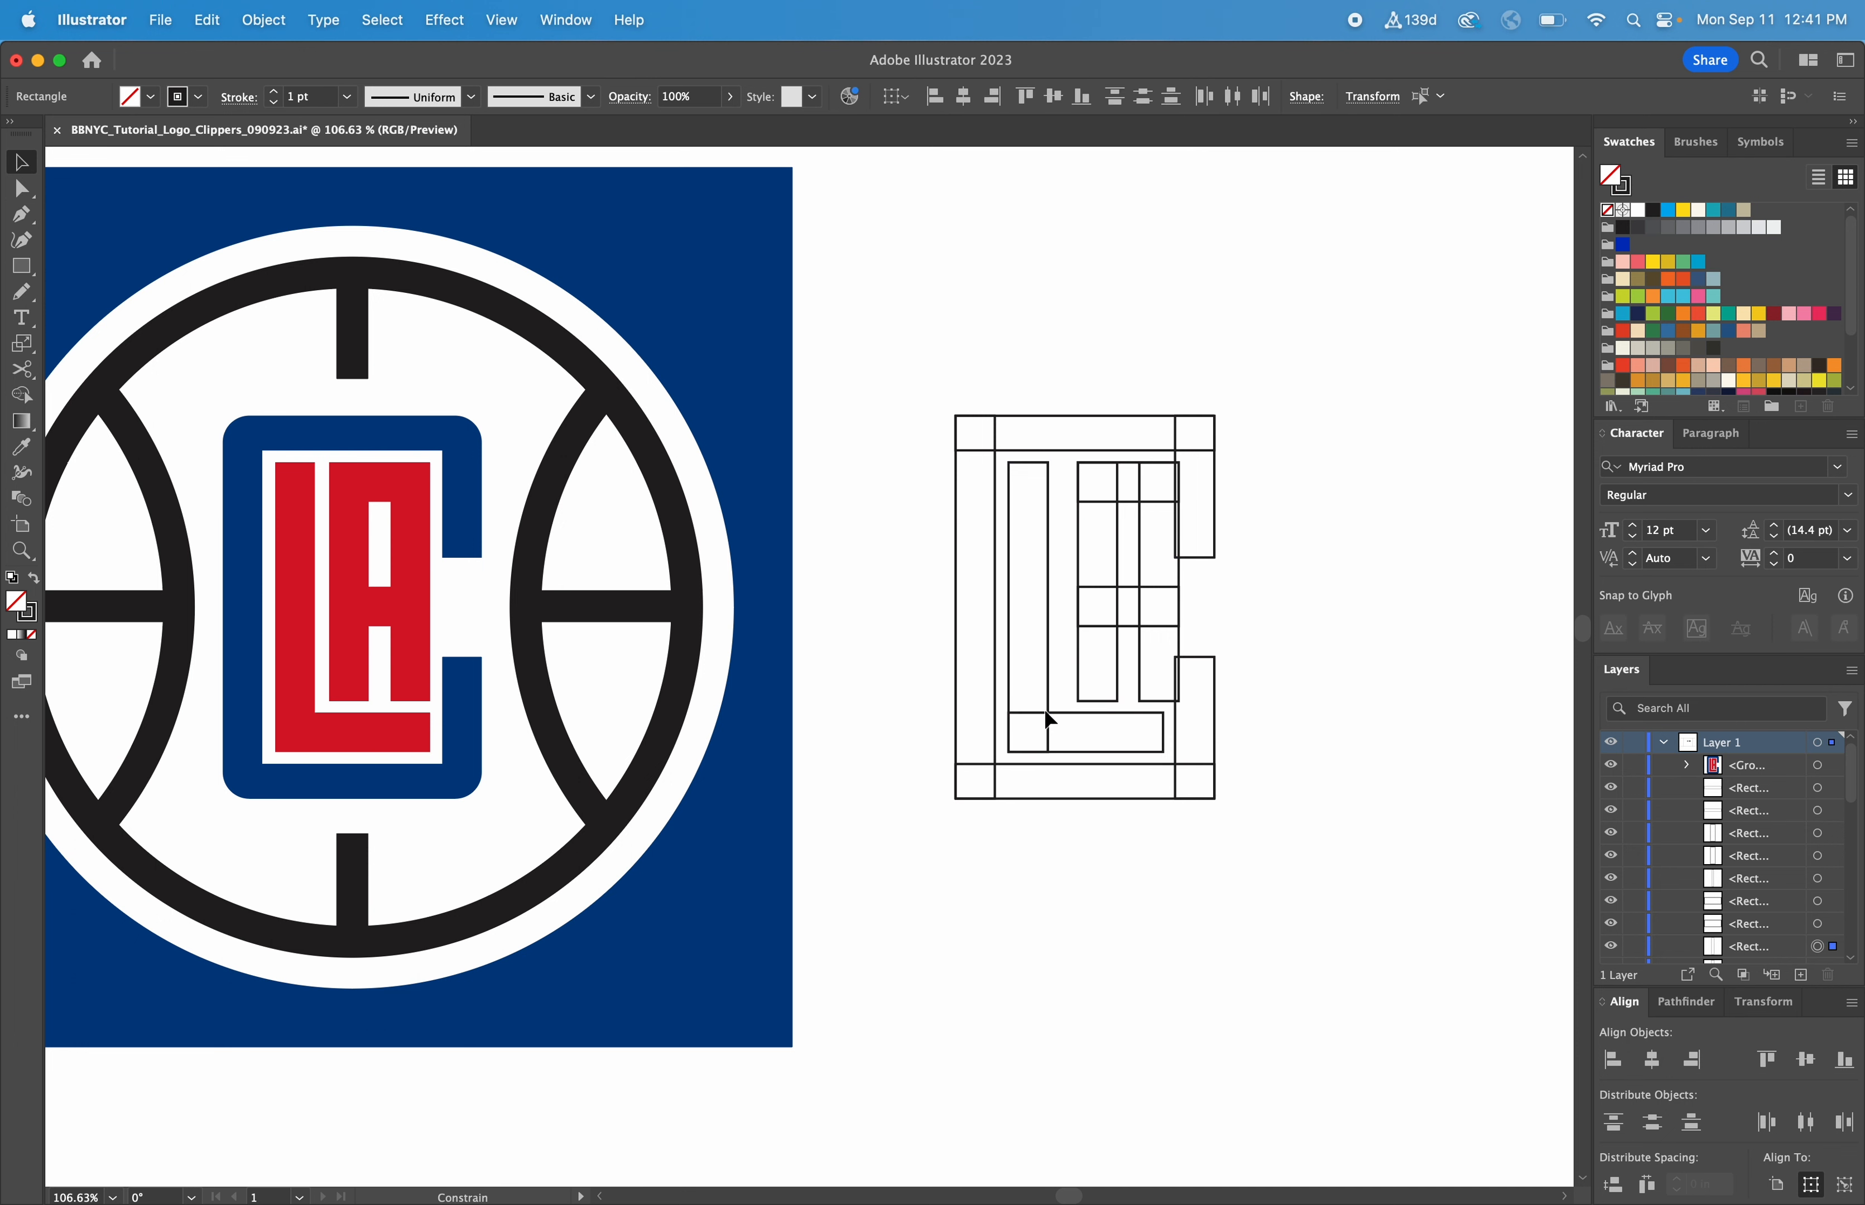
Move the A's four rectangles slightly left so they sit between the L's vertical bar and the C's short bars
{"action": "left_click_drag", "start_coordinate": [1070, 490], "coordinate": [1128, 647]}
{"action": "key", "text": "super+z"}
{"action": "left_click", "coordinate": [1140, 645], "text": "shift"}
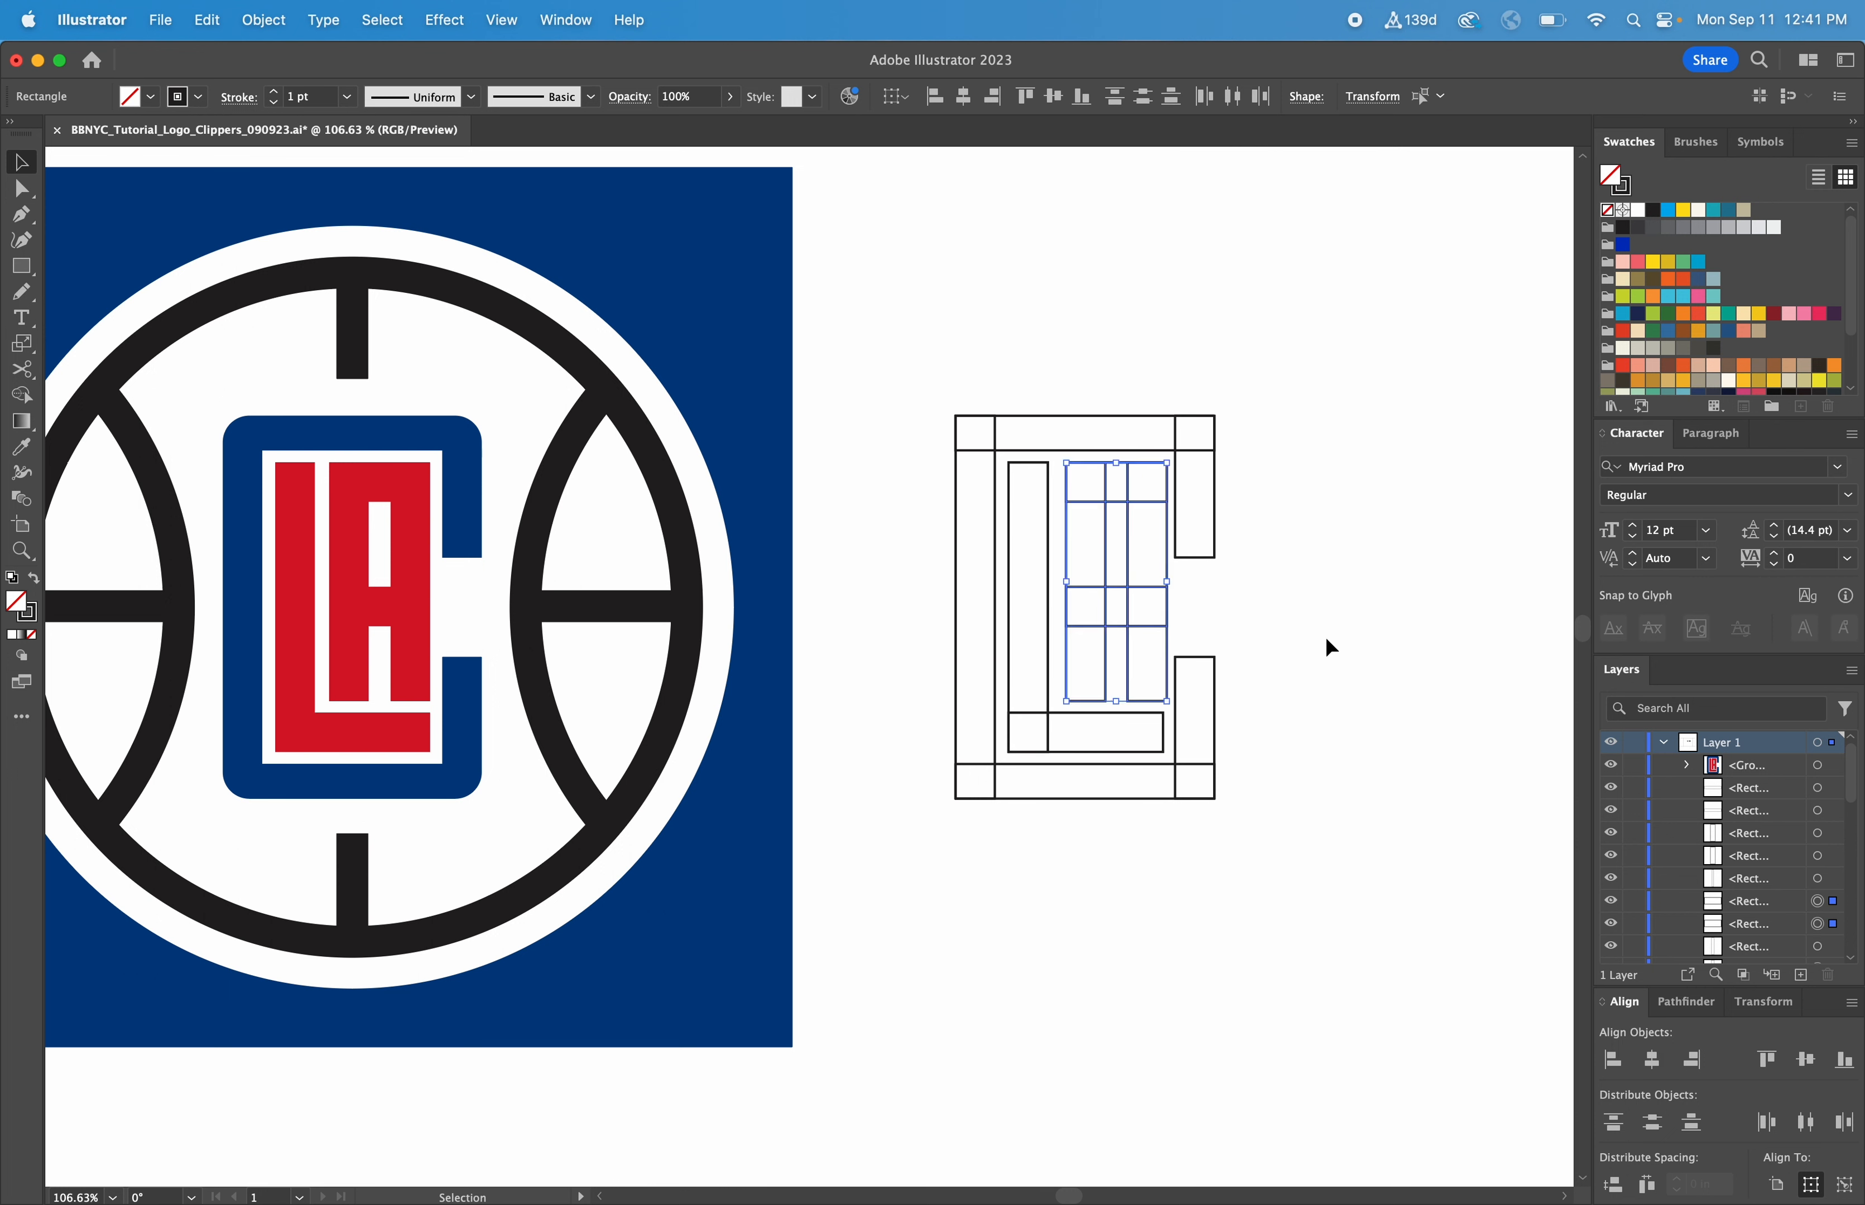
{"action": "left_click", "coordinate": [1324, 644]}
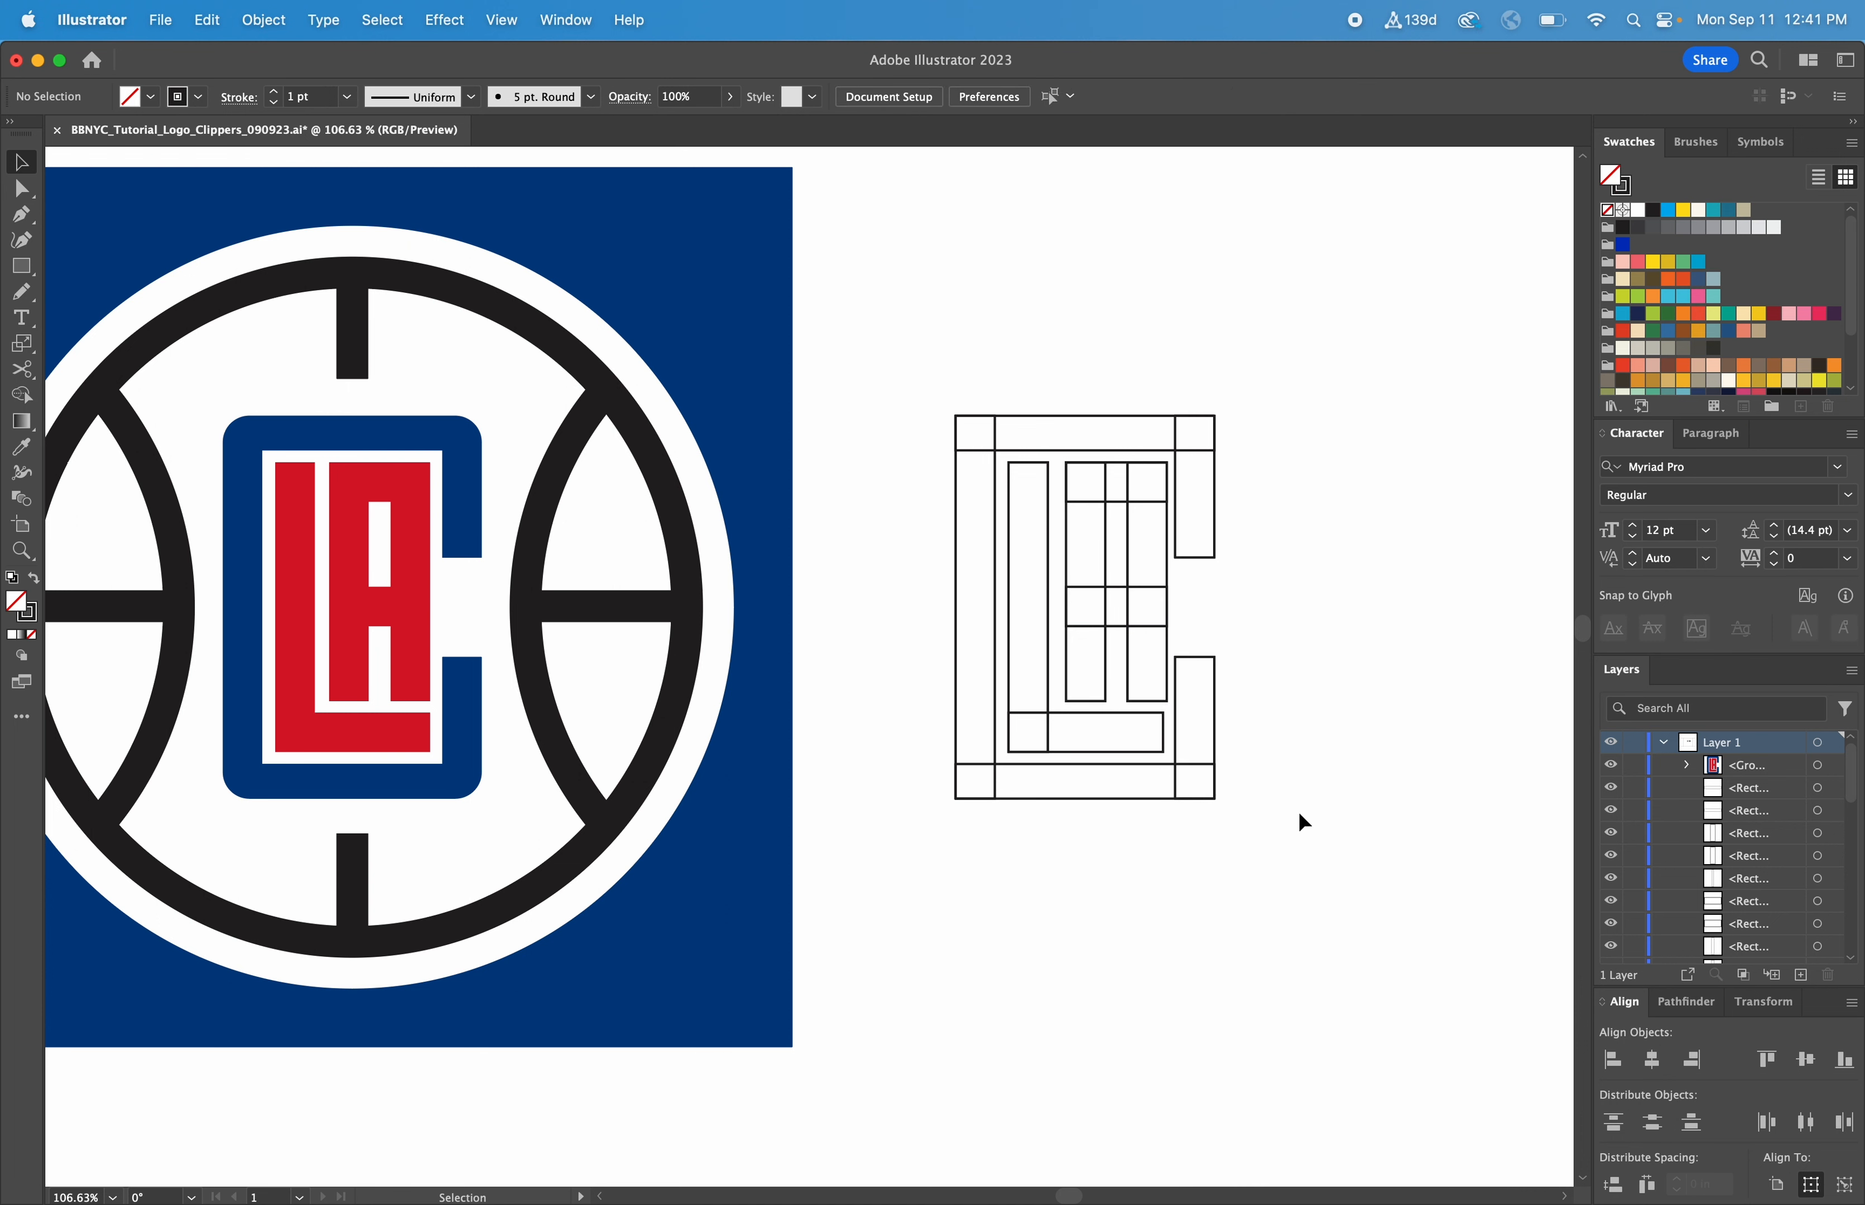
Bring the prepared group of assembled letter rectangles from farther right to just beside the hand-assembled set
{"action": "key", "text": "super+minus"}
{"action": "key", "text": "super+minus"}
{"action": "key", "text": "super+minus"}
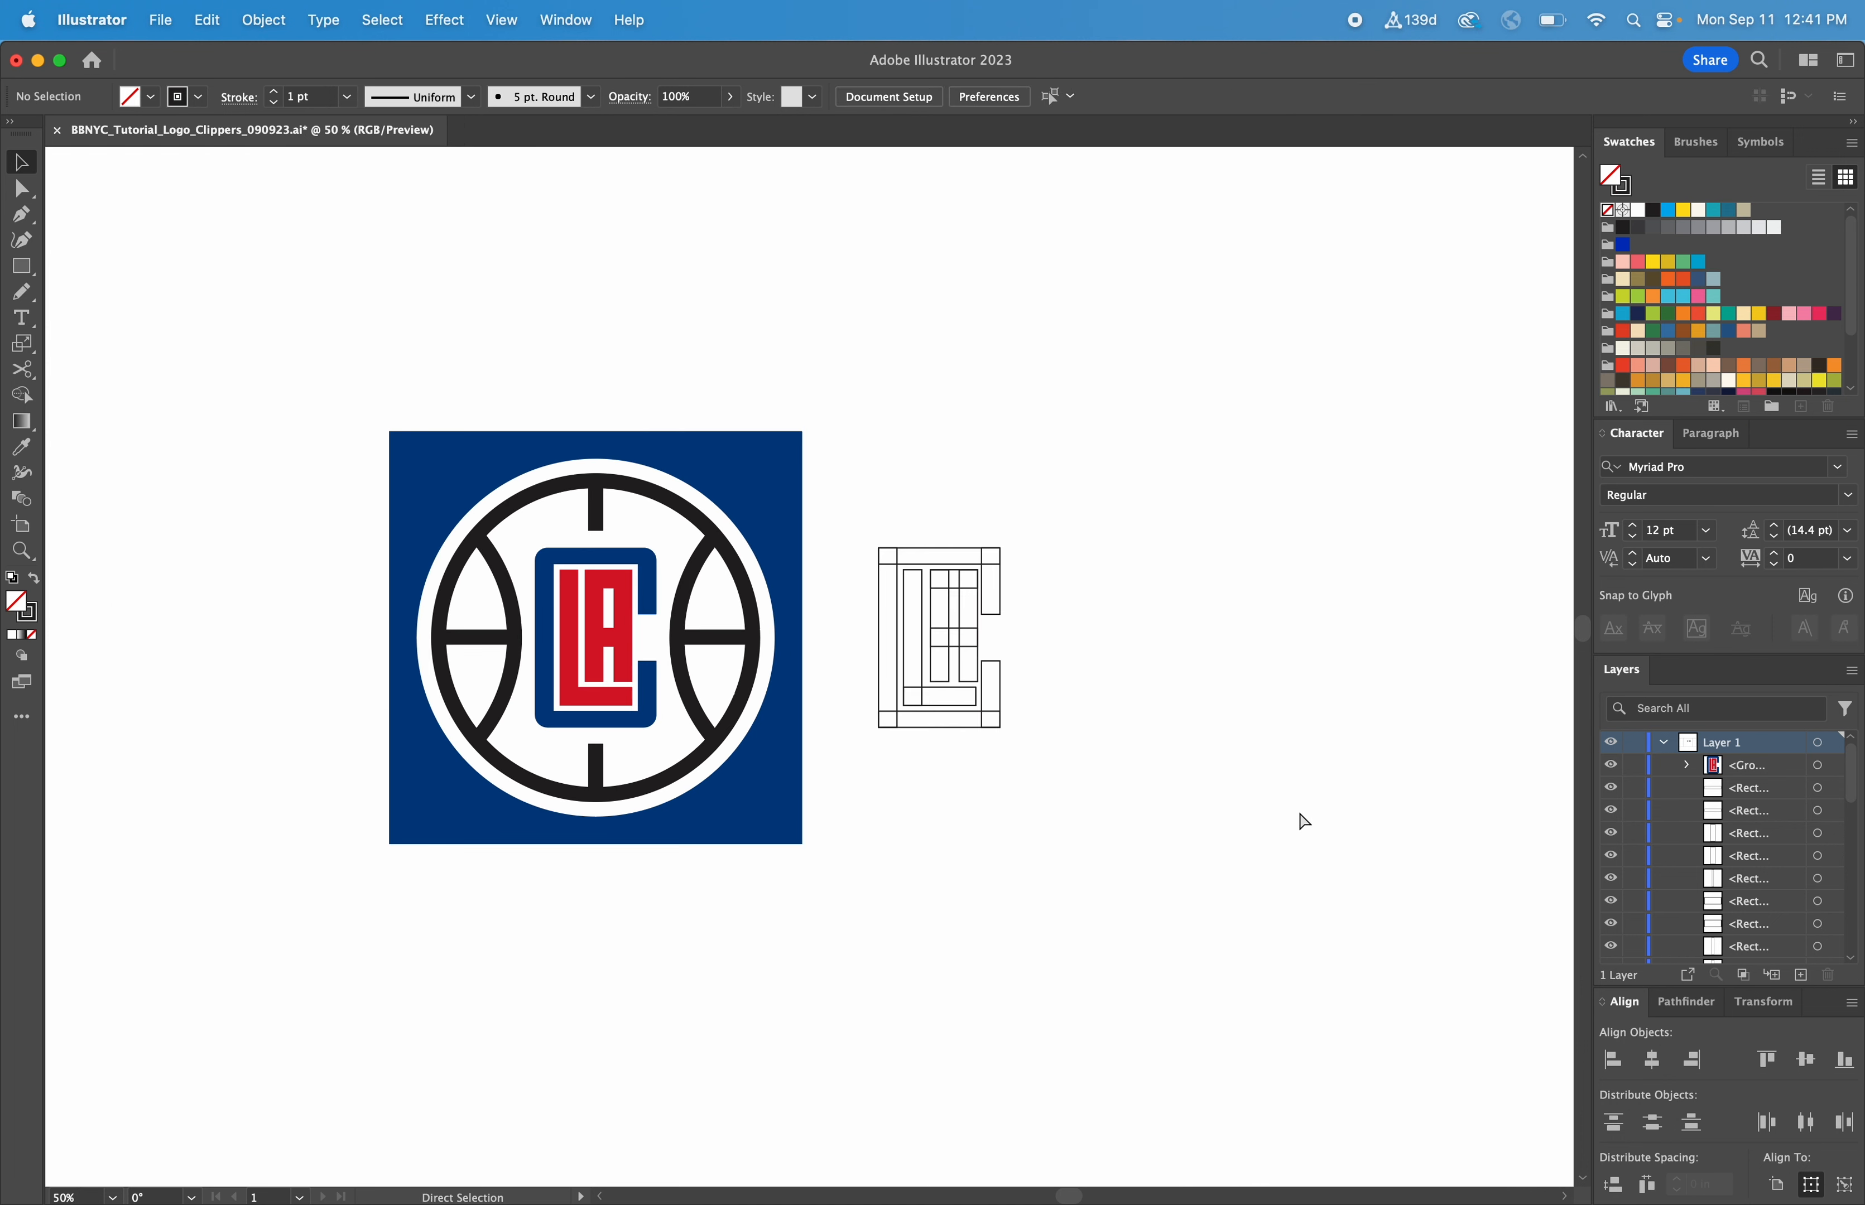
{"action": "left_click_drag", "start_coordinate": [1299, 821], "coordinate": [1011, 747]}
{"action": "left_click_drag", "start_coordinate": [1247, 421], "coordinate": [1470, 739]}
{"action": "left_click_drag", "start_coordinate": [1430, 612], "coordinate": [782, 610]}
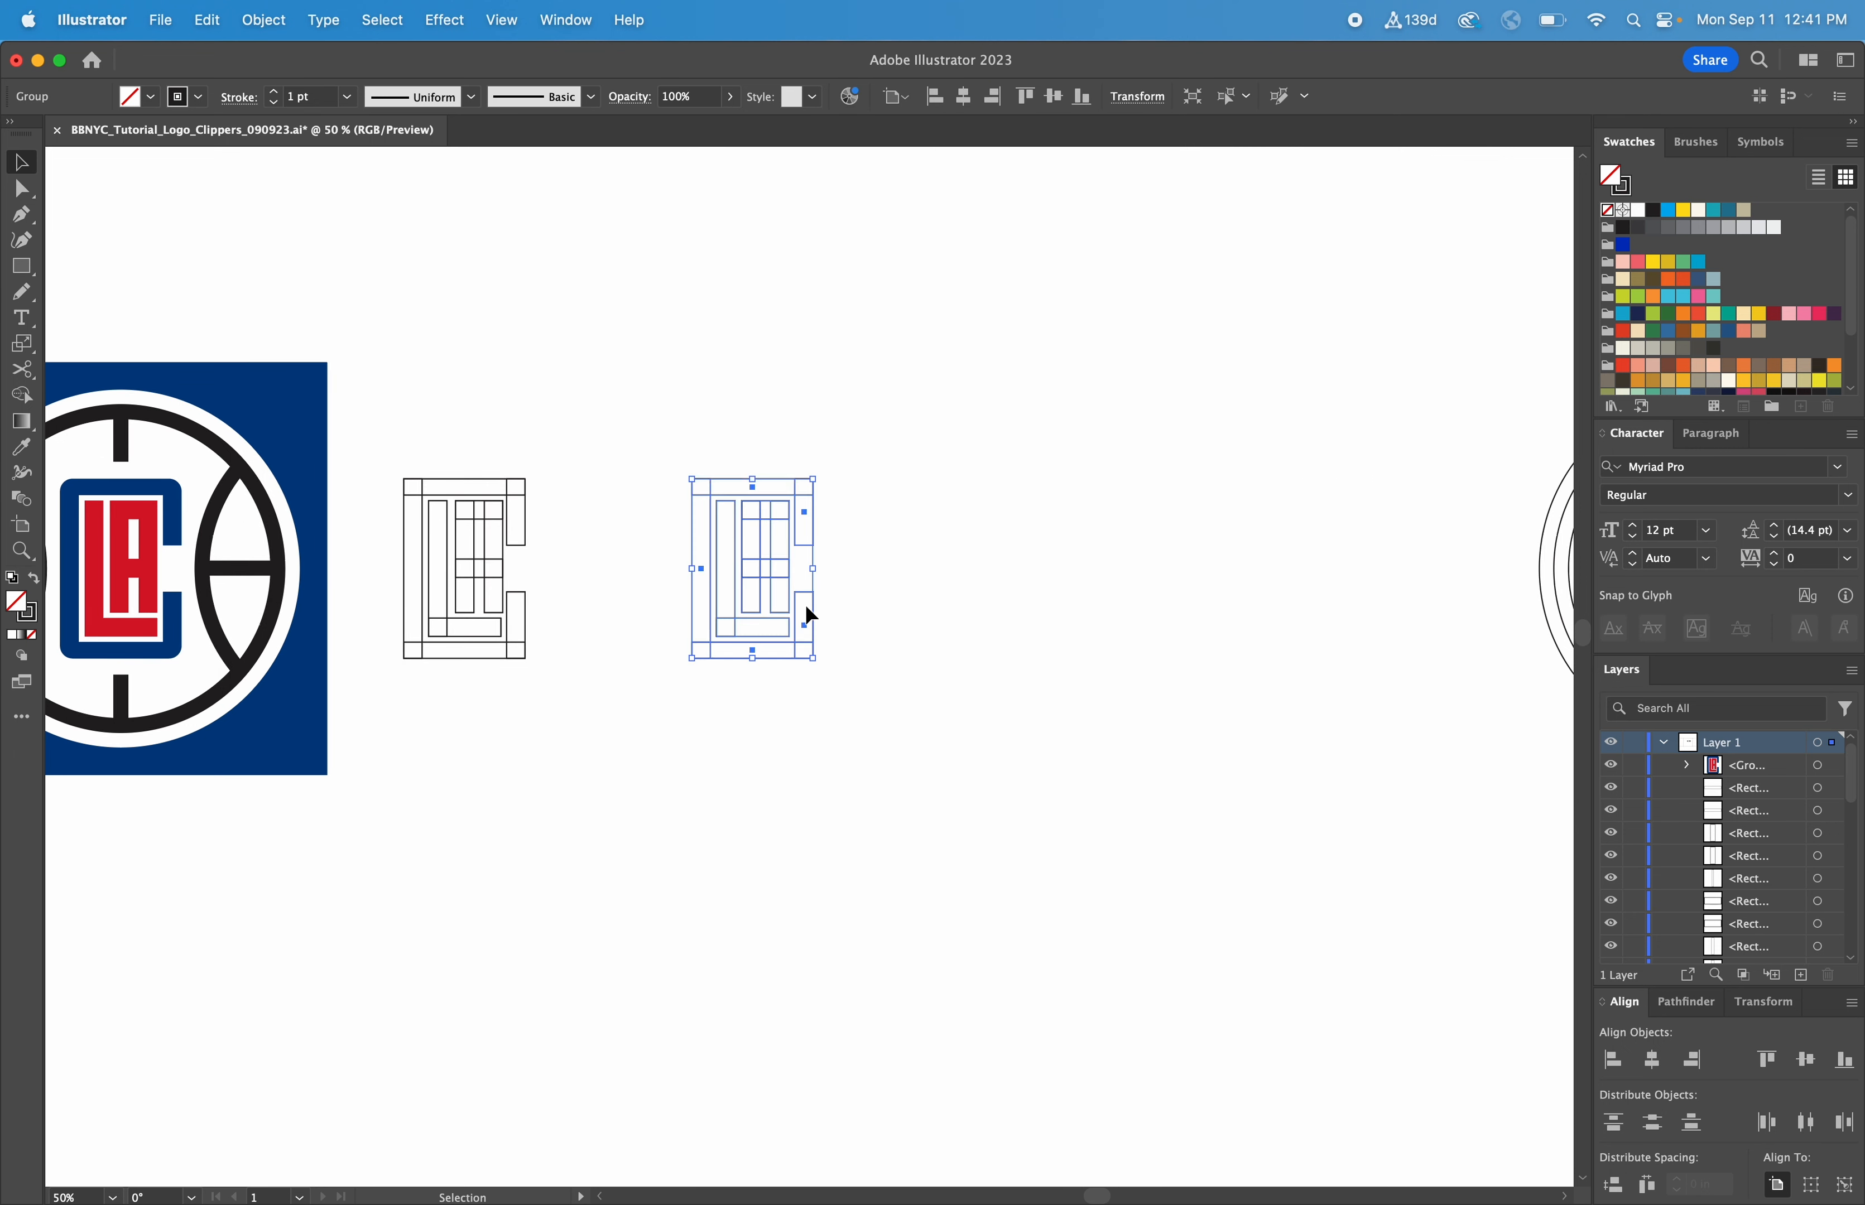
Delete the hand-assembled rectangles and move the prepared group left towards the reference logo
{"action": "left_click_drag", "start_coordinate": [571, 680], "coordinate": [400, 457]}
{"action": "key", "text": "Delete"}
{"action": "left_click_drag", "start_coordinate": [629, 420], "coordinate": [869, 744]}
{"action": "left_click_drag", "start_coordinate": [760, 571], "coordinate": [563, 576]}
{"action": "left_click", "coordinate": [632, 649]}
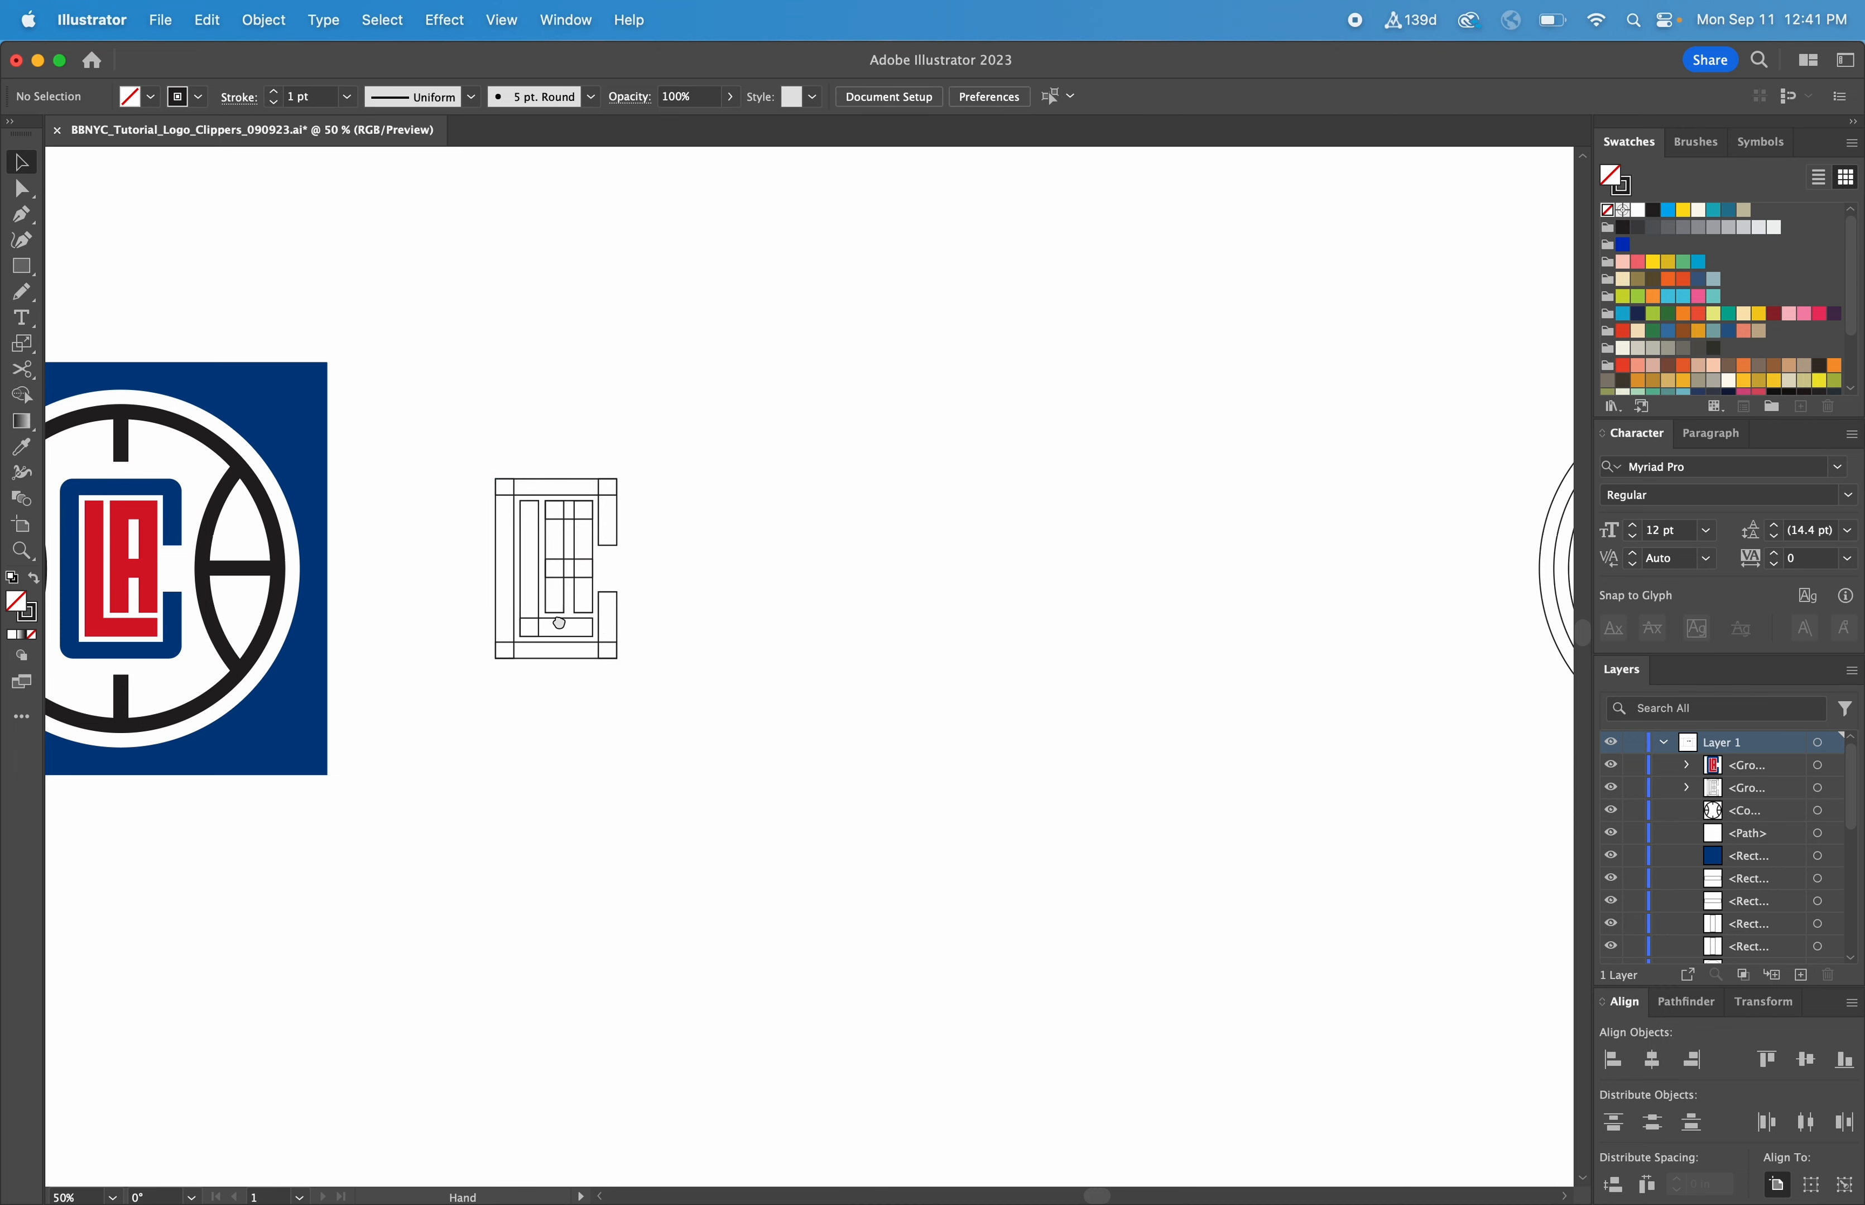
Ungroup the prepared letter rectangles beside the reference logo
{"action": "left_click_drag", "start_coordinate": [593, 657], "coordinate": [958, 758]}
{"action": "key", "text": "z"}
{"action": "left_click_drag", "start_coordinate": [1215, 999], "coordinate": [336, 397]}
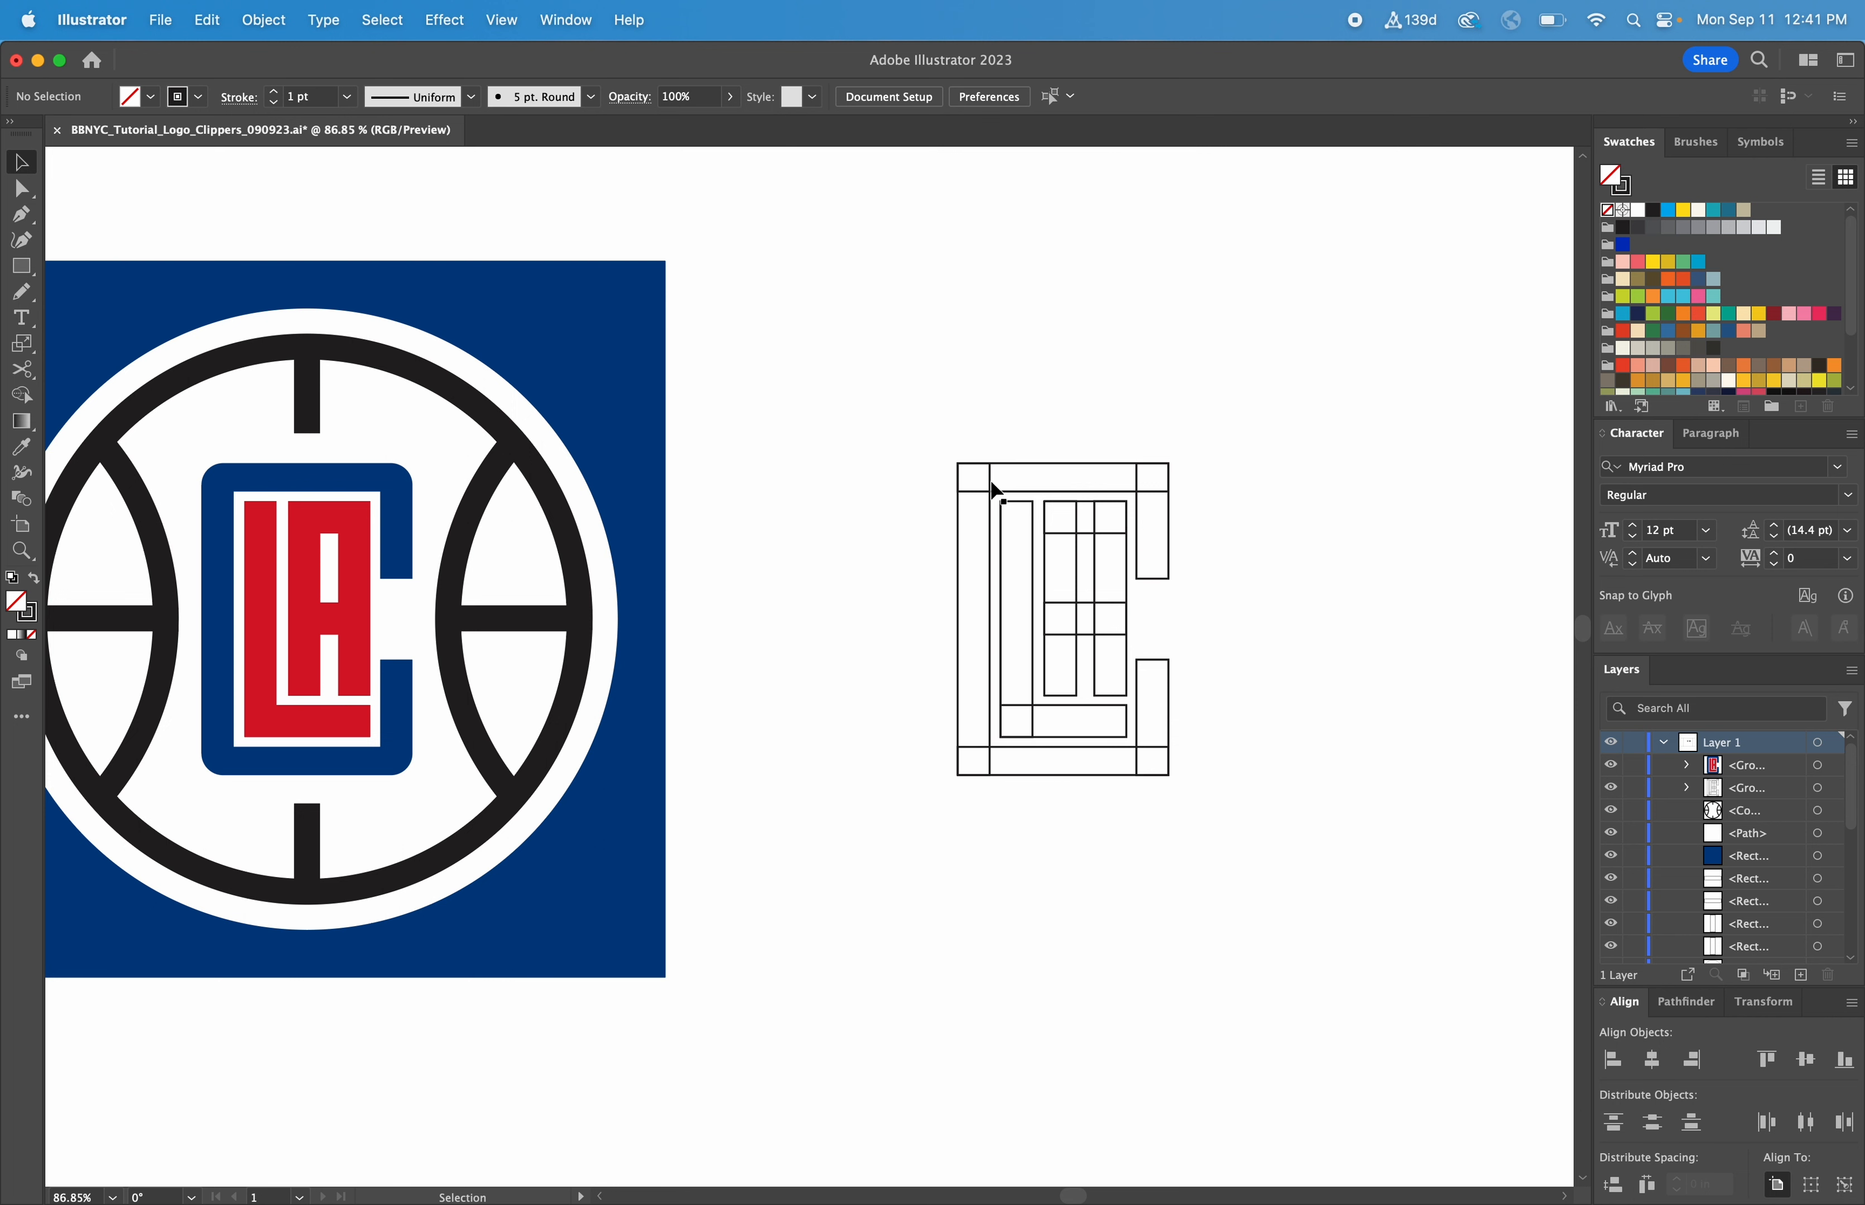
{"action": "left_click", "coordinate": [1005, 465]}
{"action": "right_click", "coordinate": [1003, 465]}
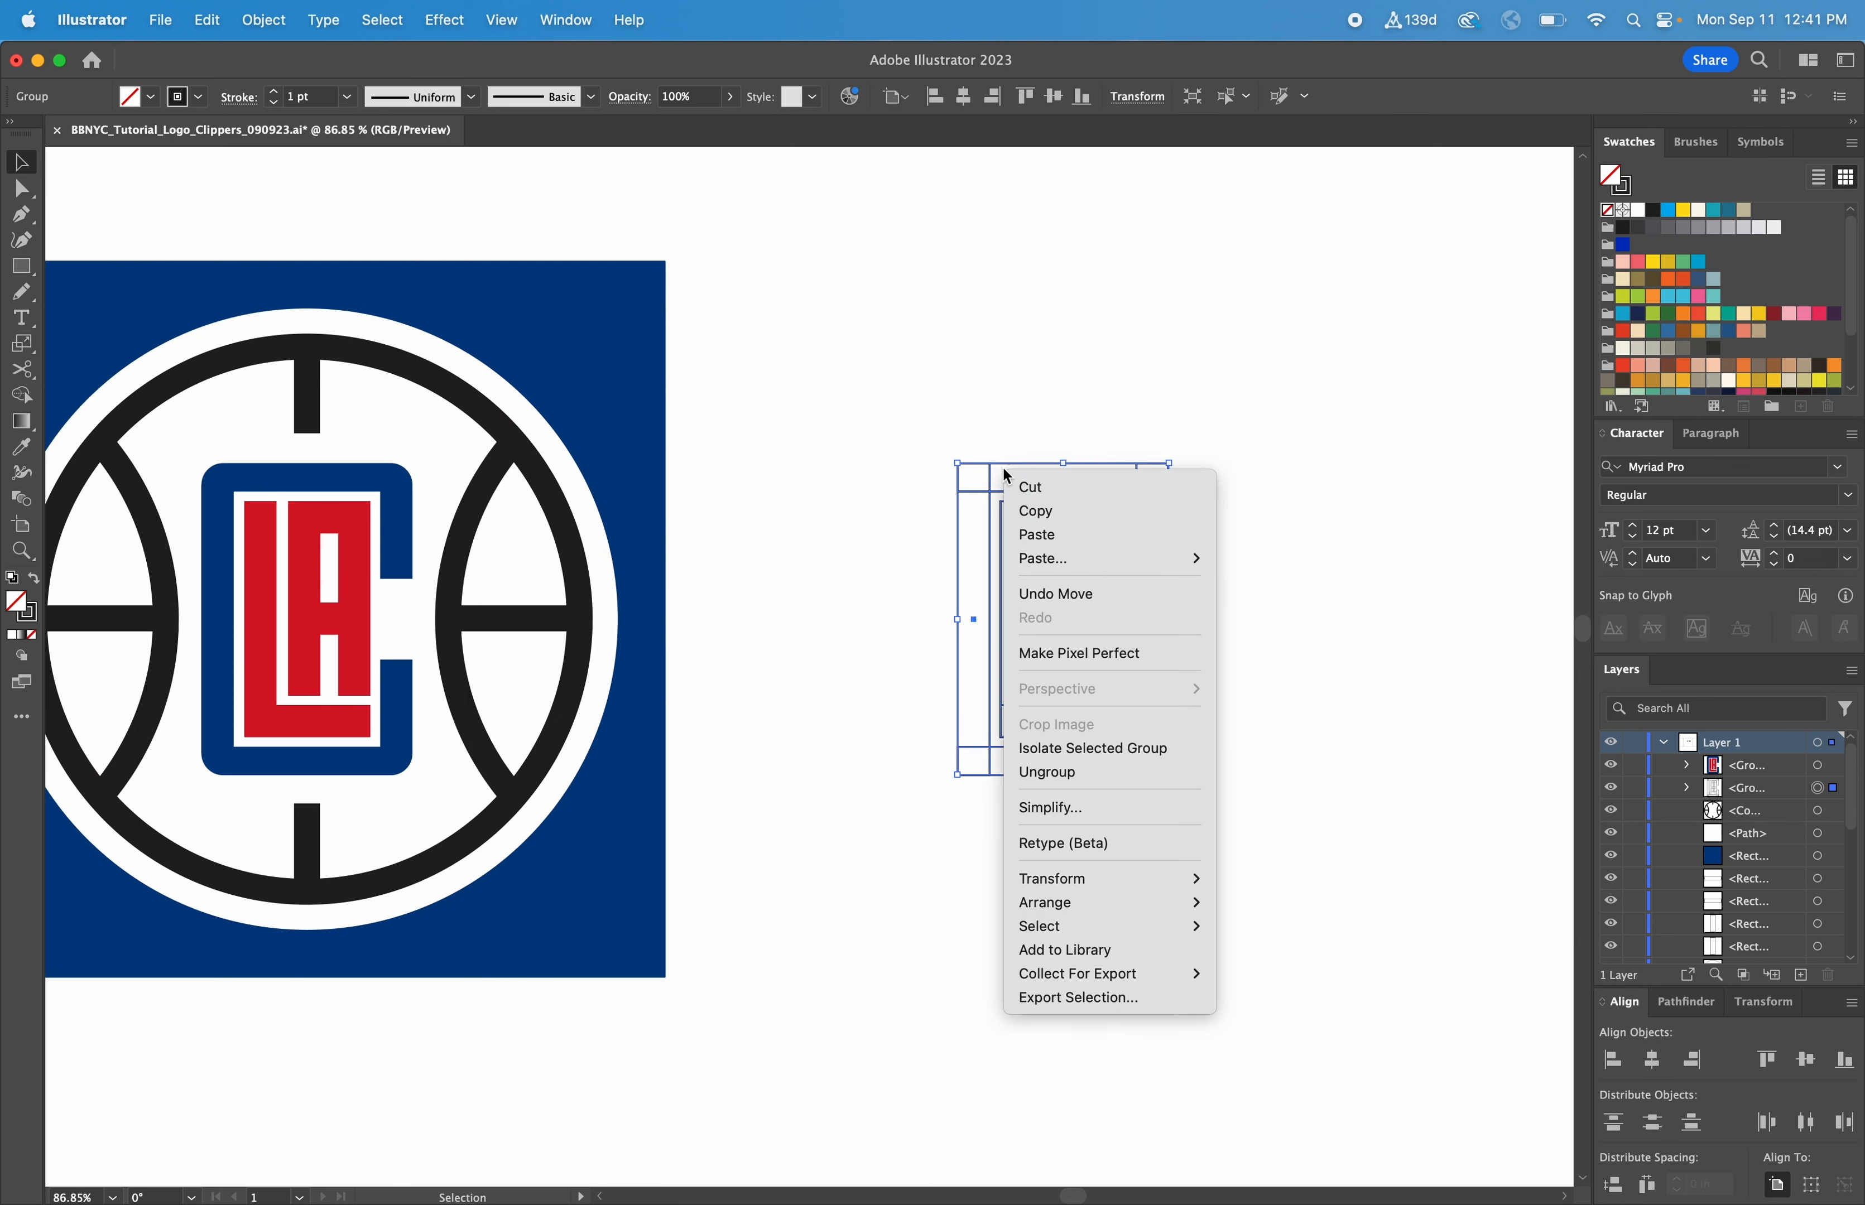
{"action": "left_click", "coordinate": [1243, 675]}
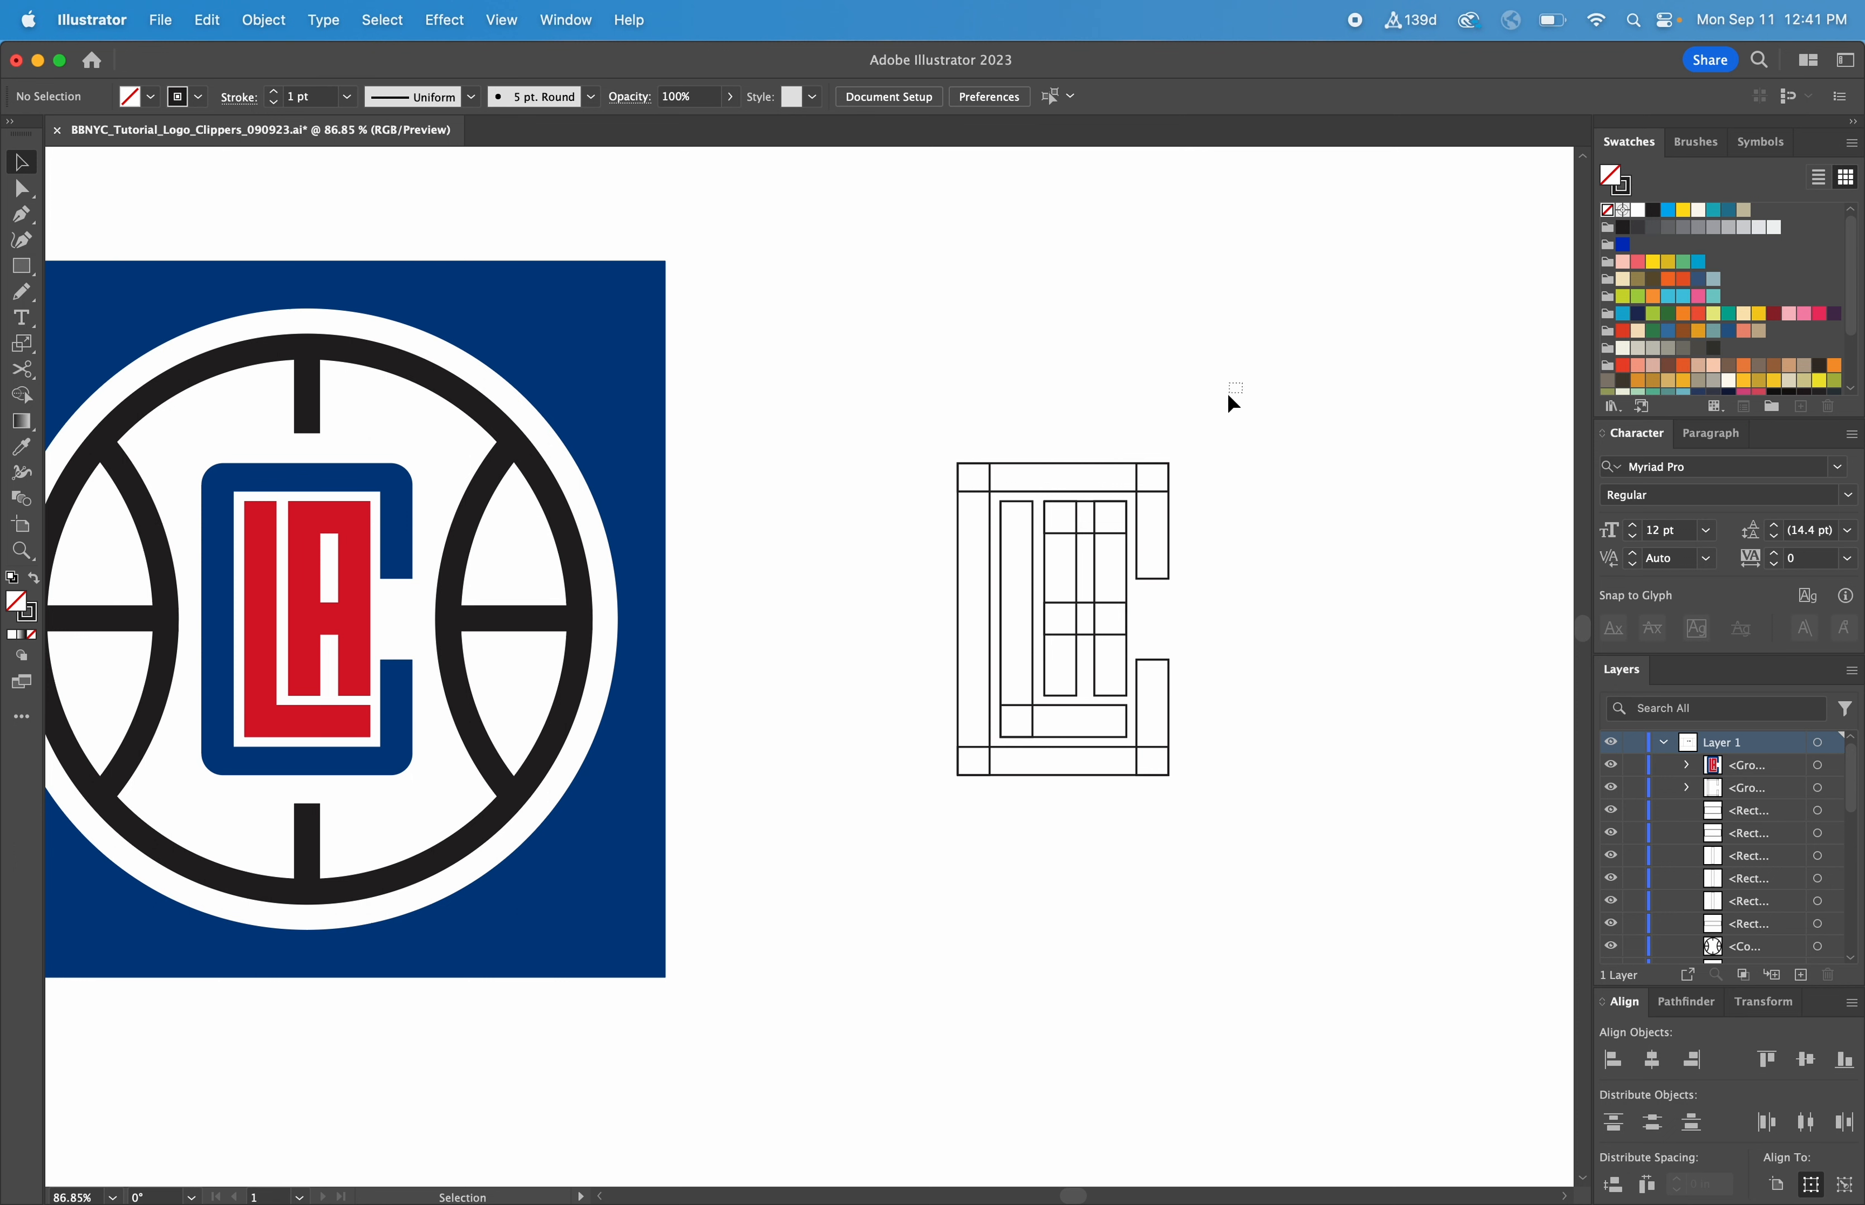
Select all the letter rectangles and merge the L's two bars into one shape with the Shape Builder
{"action": "left_click_drag", "start_coordinate": [1228, 396], "coordinate": [850, 862]}
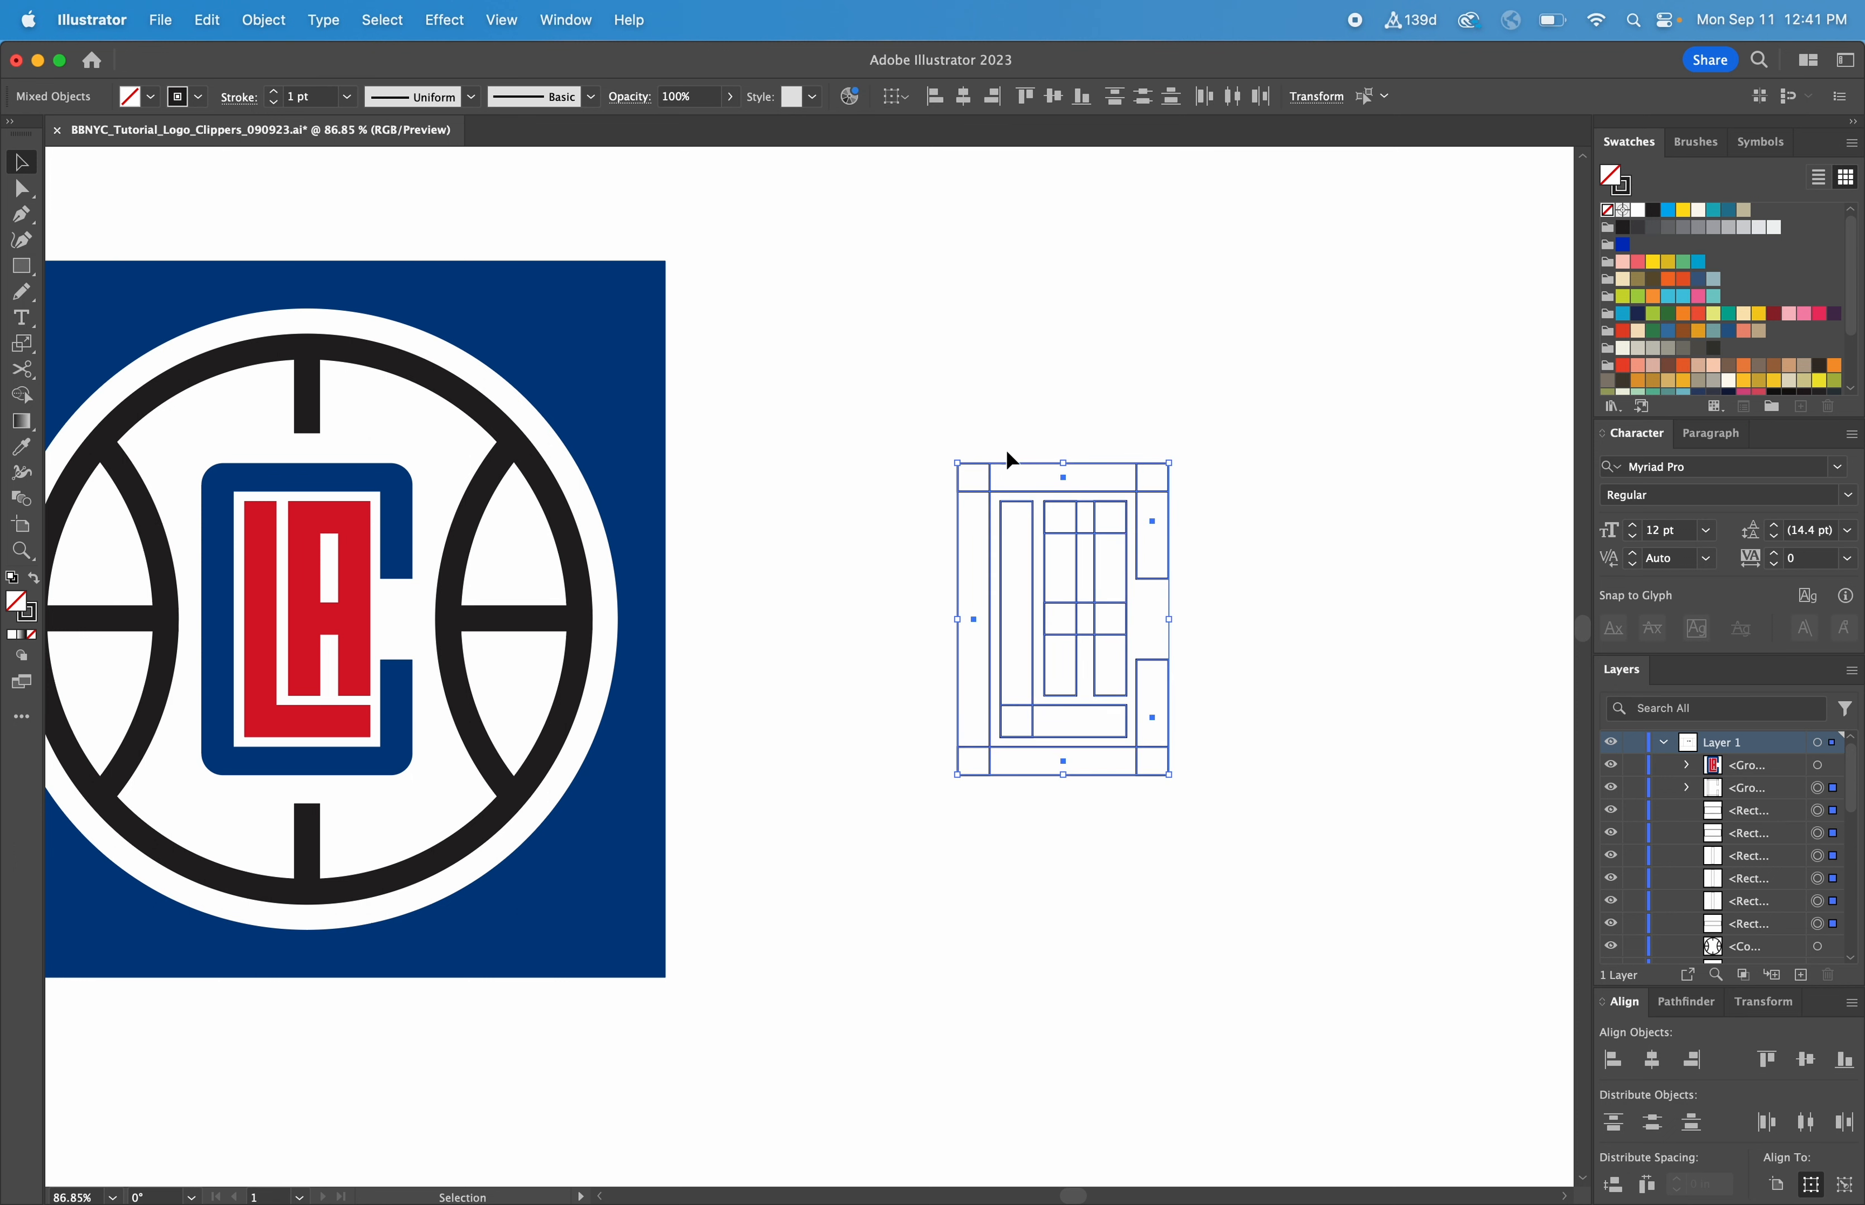
{"action": "left_click", "coordinate": [27, 403]}
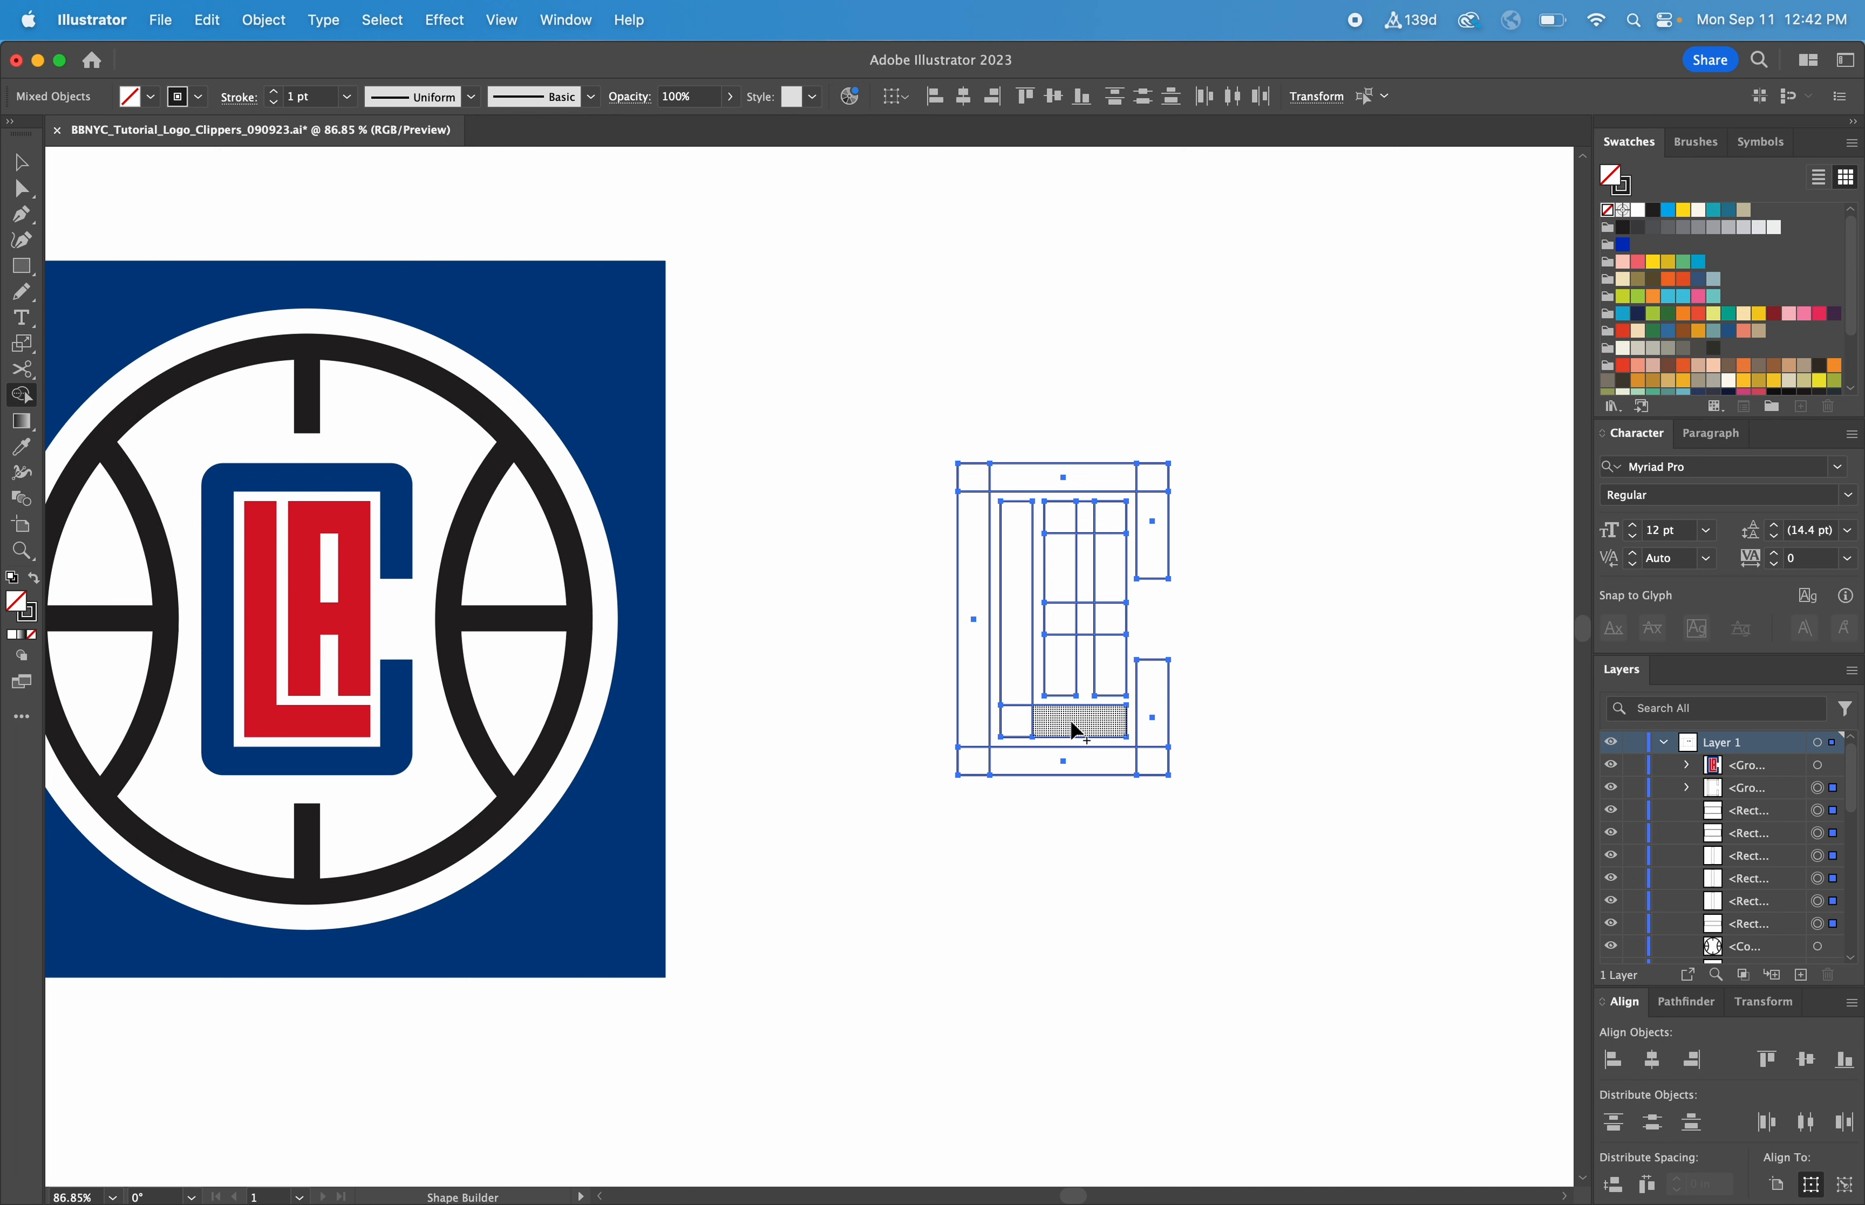
{"action": "left_click_drag", "start_coordinate": [1032, 728], "coordinate": [1021, 677]}
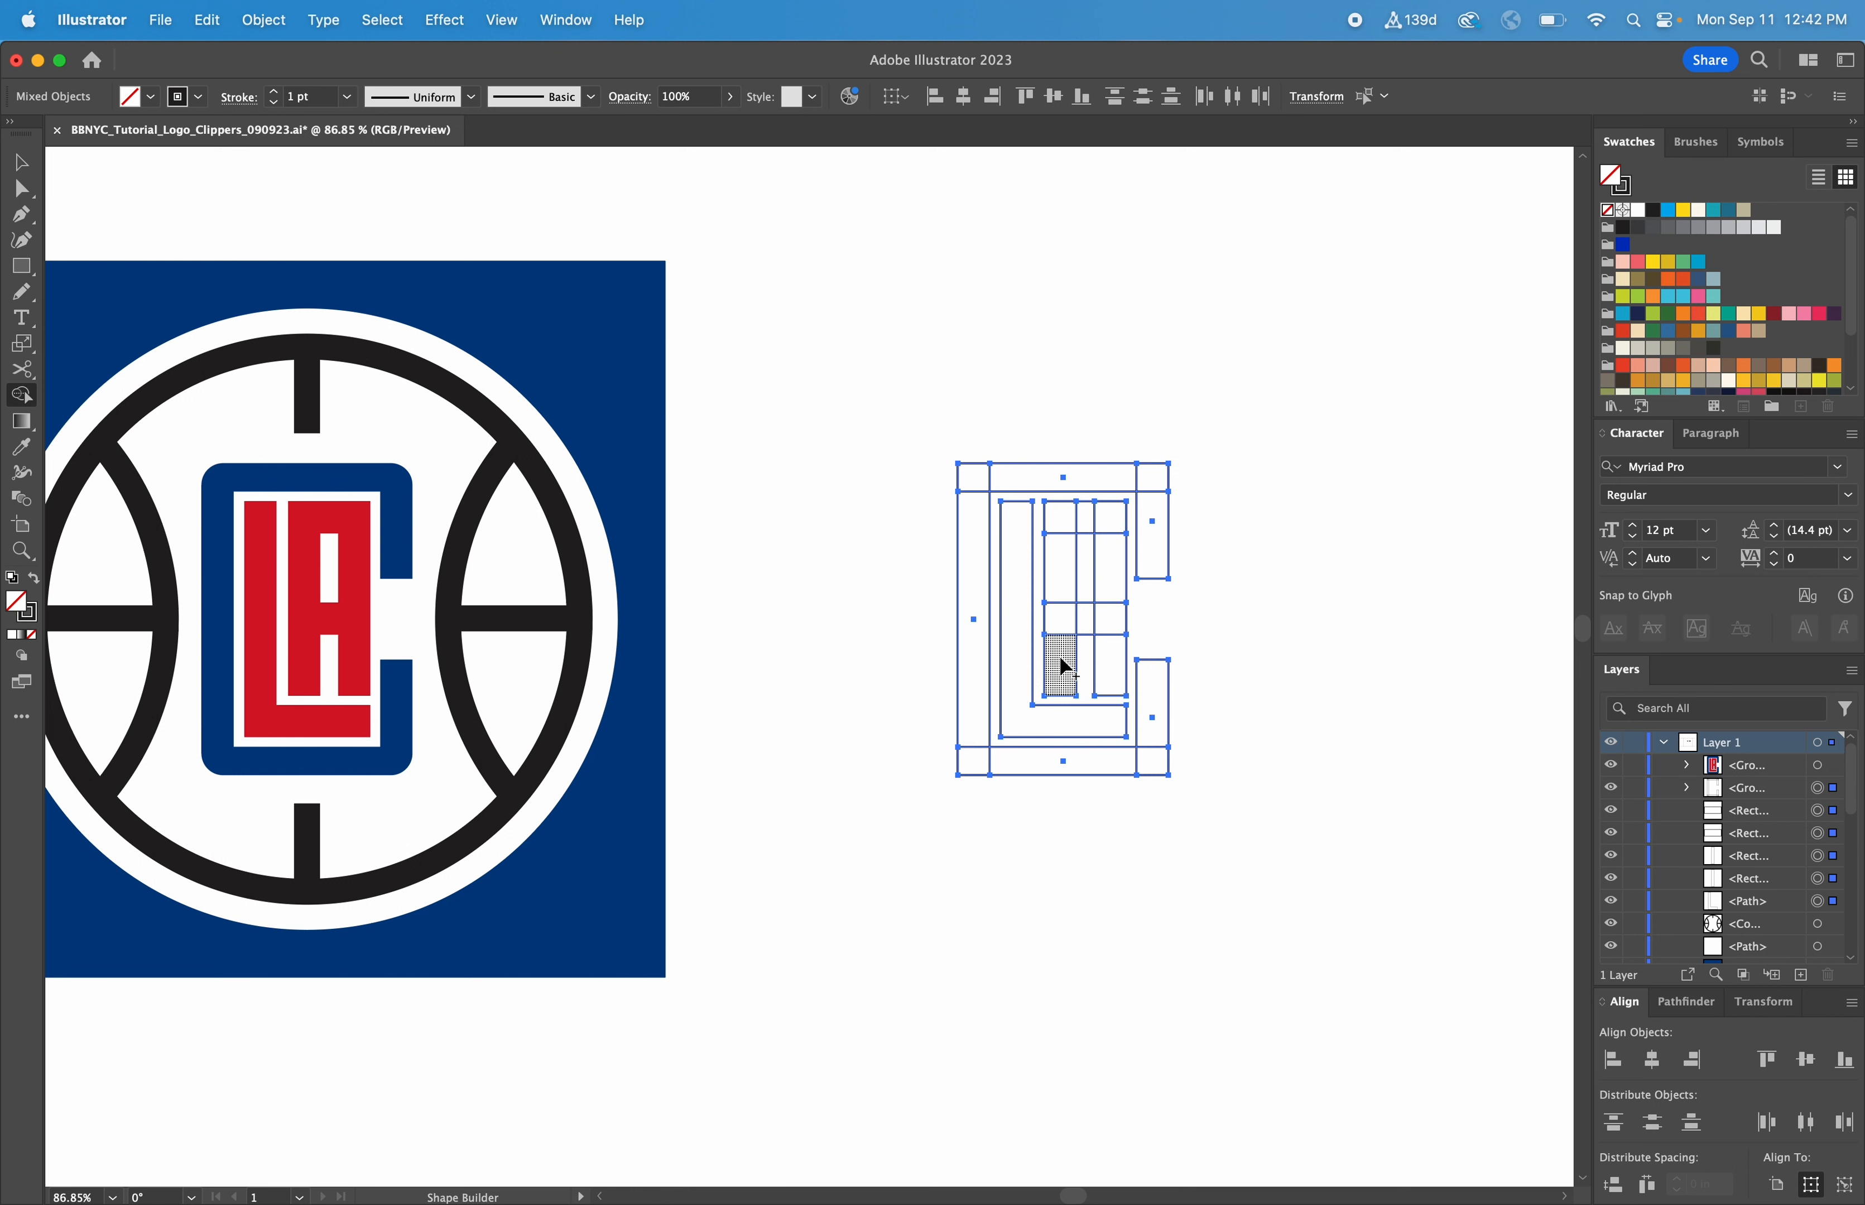
Merge the A's stems and crossbars into one shape and the C's overlapping bars into another with the Shape Builder
{"action": "mouse_move", "coordinate": [1062, 667]}
{"action": "left_mouse_down"}
{"action": "mouse_move", "coordinate": [1062, 523]}
{"action": "mouse_move", "coordinate": [1108, 527]}
{"action": "mouse_move", "coordinate": [1107, 662]}
{"action": "mouse_move", "coordinate": [1107, 630]}
{"action": "mouse_move", "coordinate": [1066, 618]}
{"action": "left_mouse_up"}
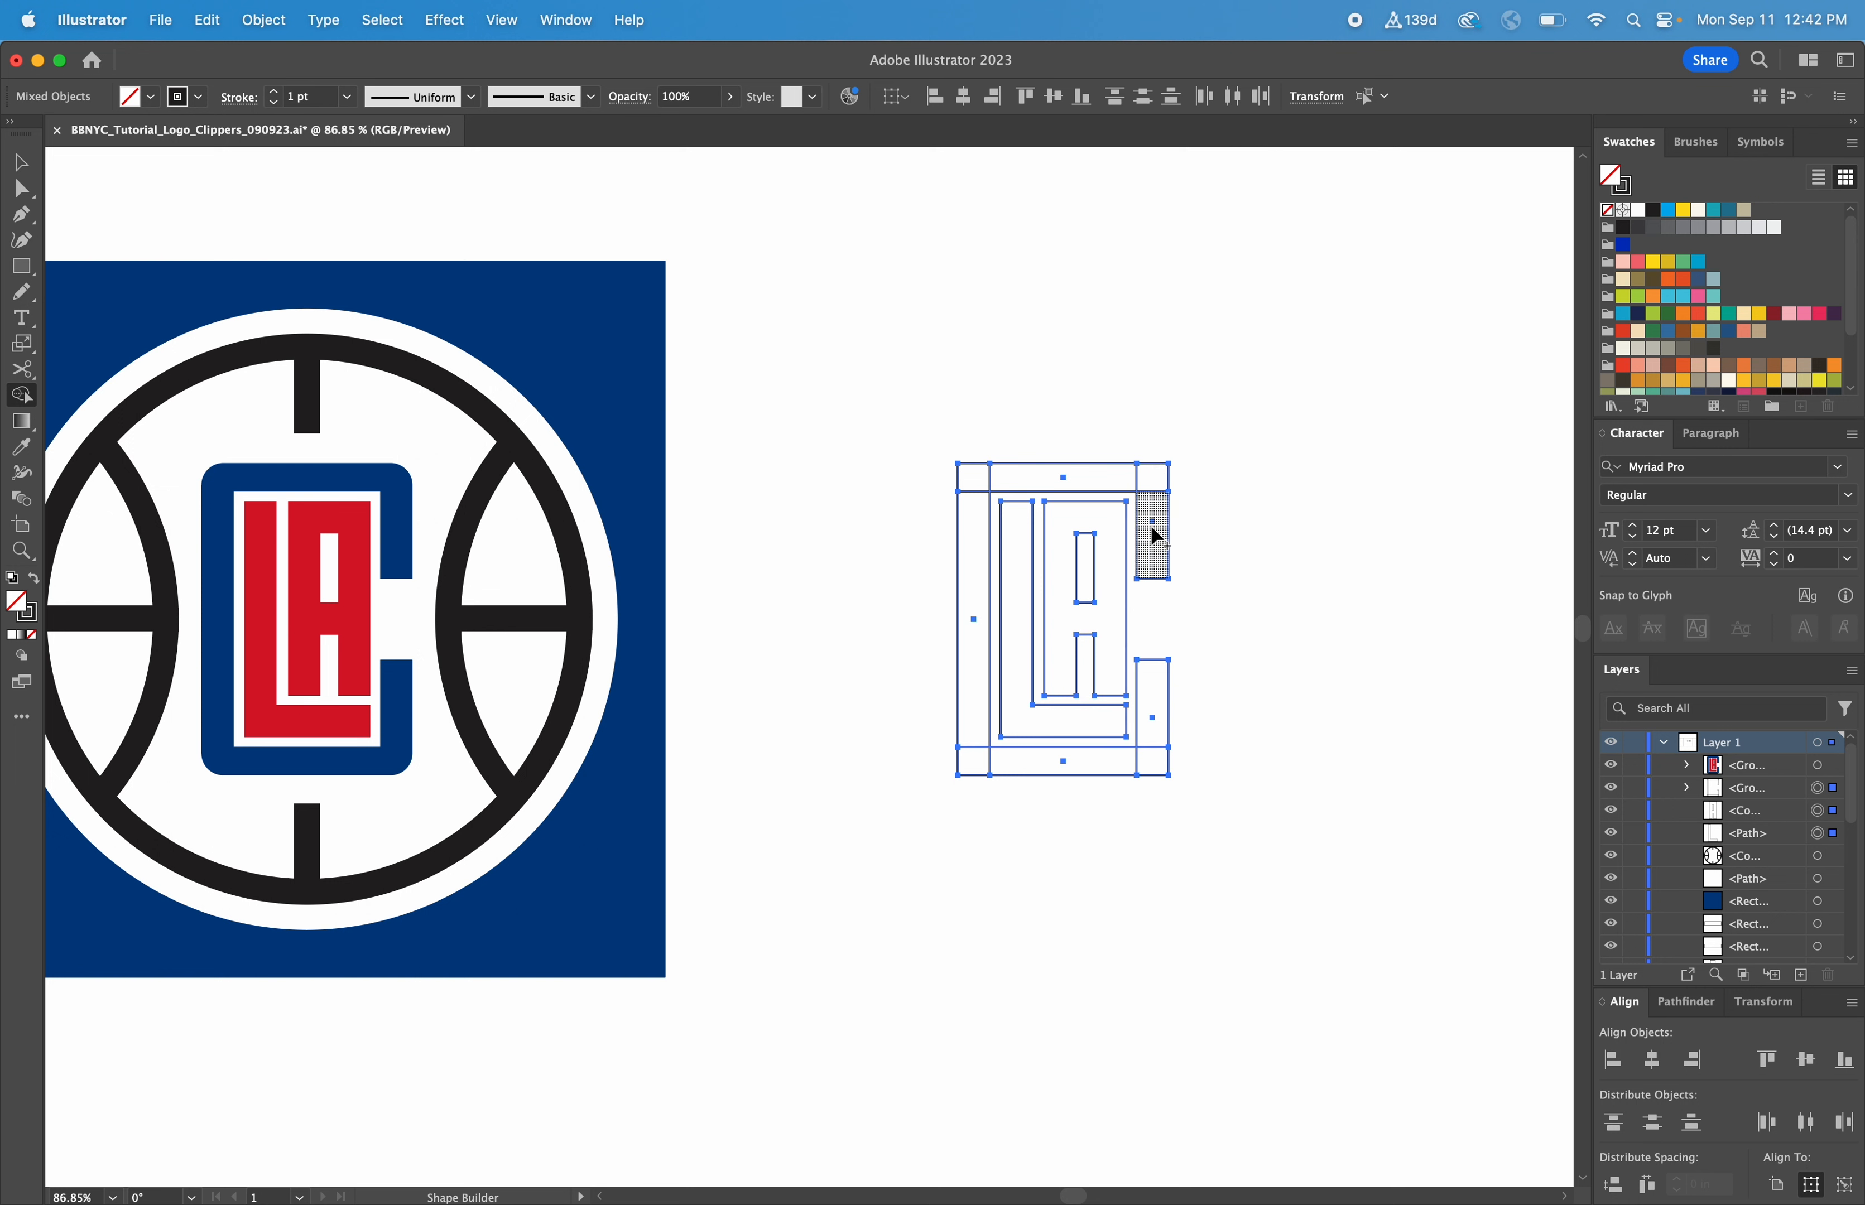
{"action": "mouse_move", "coordinate": [1155, 540]}
{"action": "left_mouse_down"}
{"action": "mouse_move", "coordinate": [1153, 499]}
{"action": "mouse_move", "coordinate": [1116, 478]}
{"action": "mouse_move", "coordinate": [1012, 474]}
{"action": "mouse_move", "coordinate": [981, 502]}
{"action": "mouse_move", "coordinate": [969, 717]}
{"action": "mouse_move", "coordinate": [970, 759]}
{"action": "mouse_move", "coordinate": [1048, 772]}
{"action": "mouse_move", "coordinate": [1145, 762]}
{"action": "mouse_move", "coordinate": [1159, 741]}
{"action": "left_mouse_up"}
{"action": "key", "text": "v"}
{"action": "left_click", "coordinate": [1218, 691]}
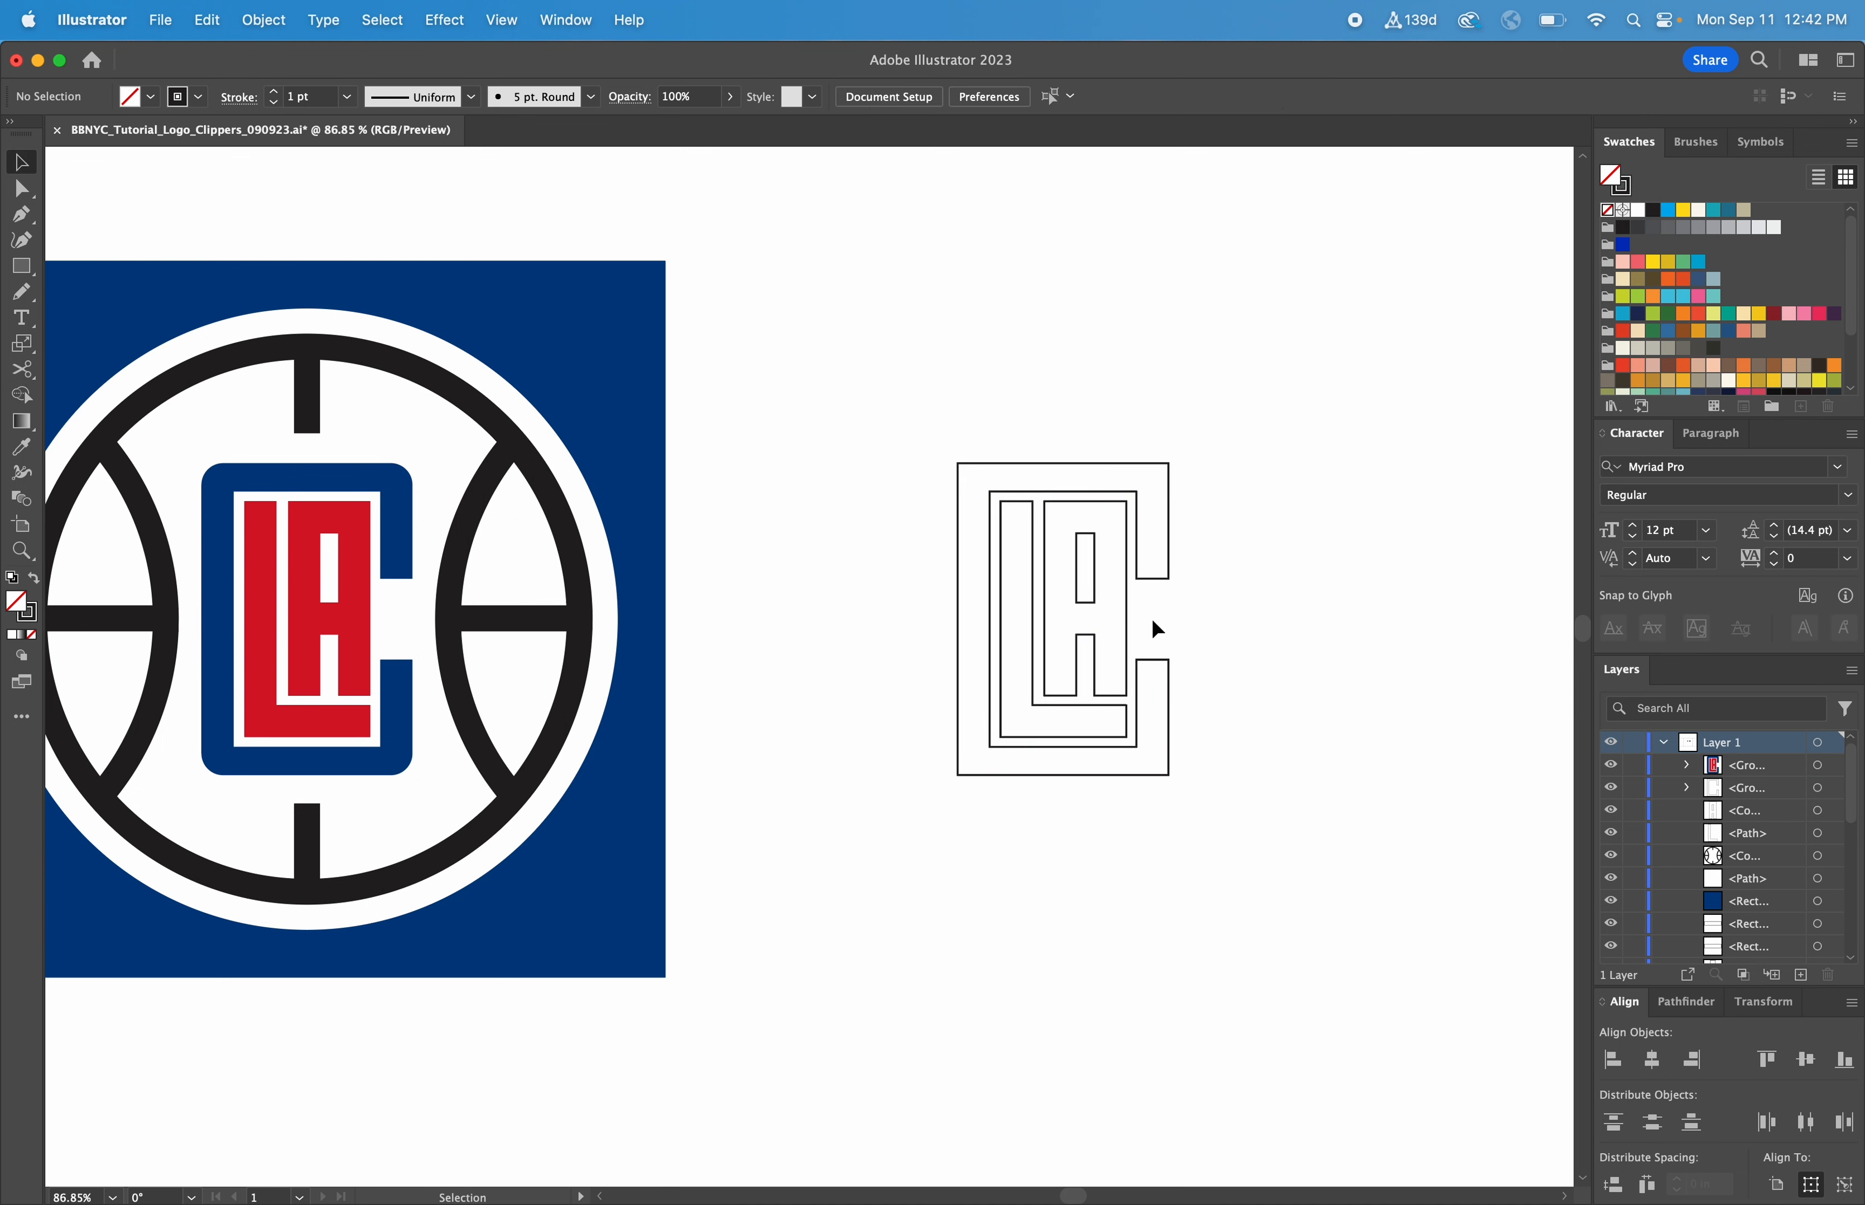
Fill the L and A shapes with the red sampled from the reference logo's letters
{"action": "left_click", "coordinate": [1015, 633]}
{"action": "key", "text": "i"}
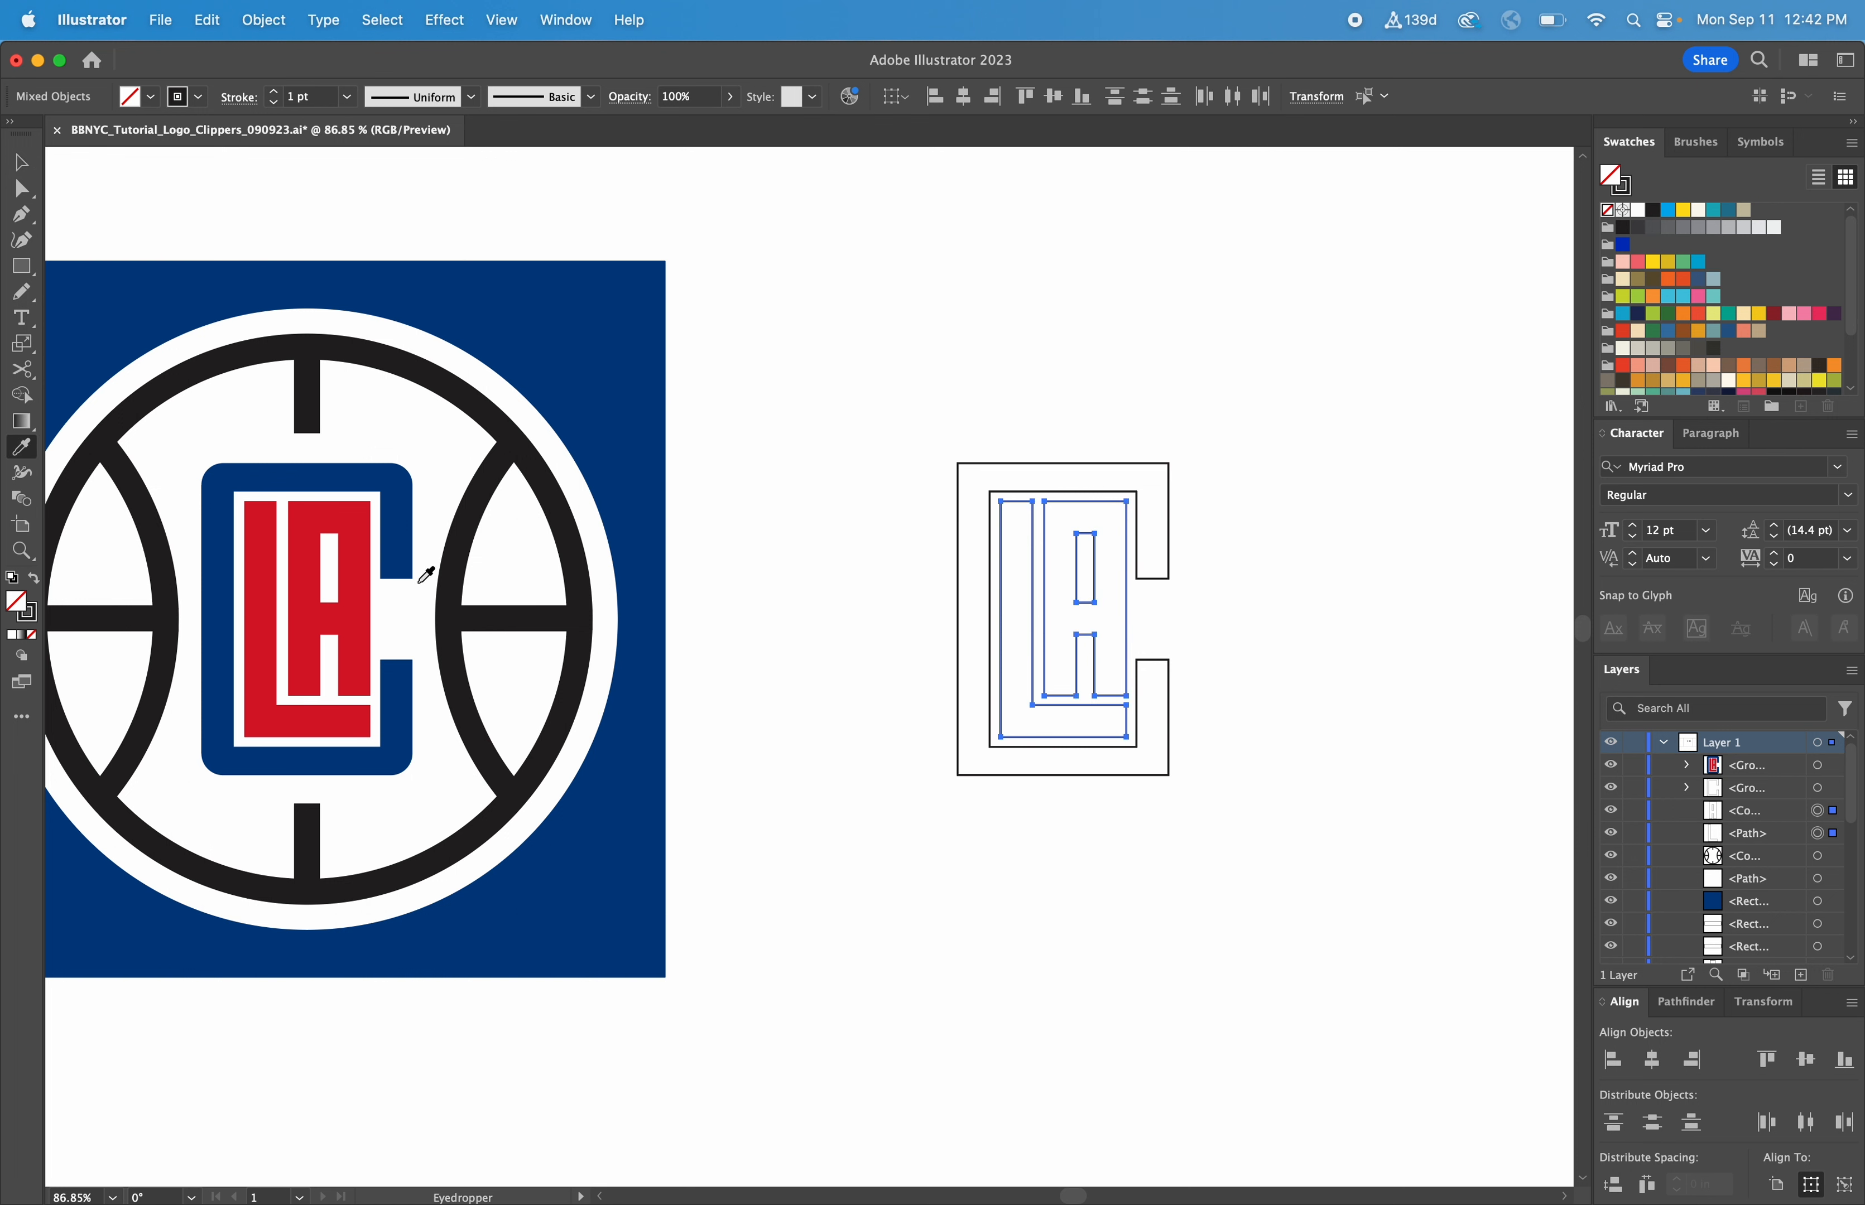
{"action": "left_click", "coordinate": [354, 597]}
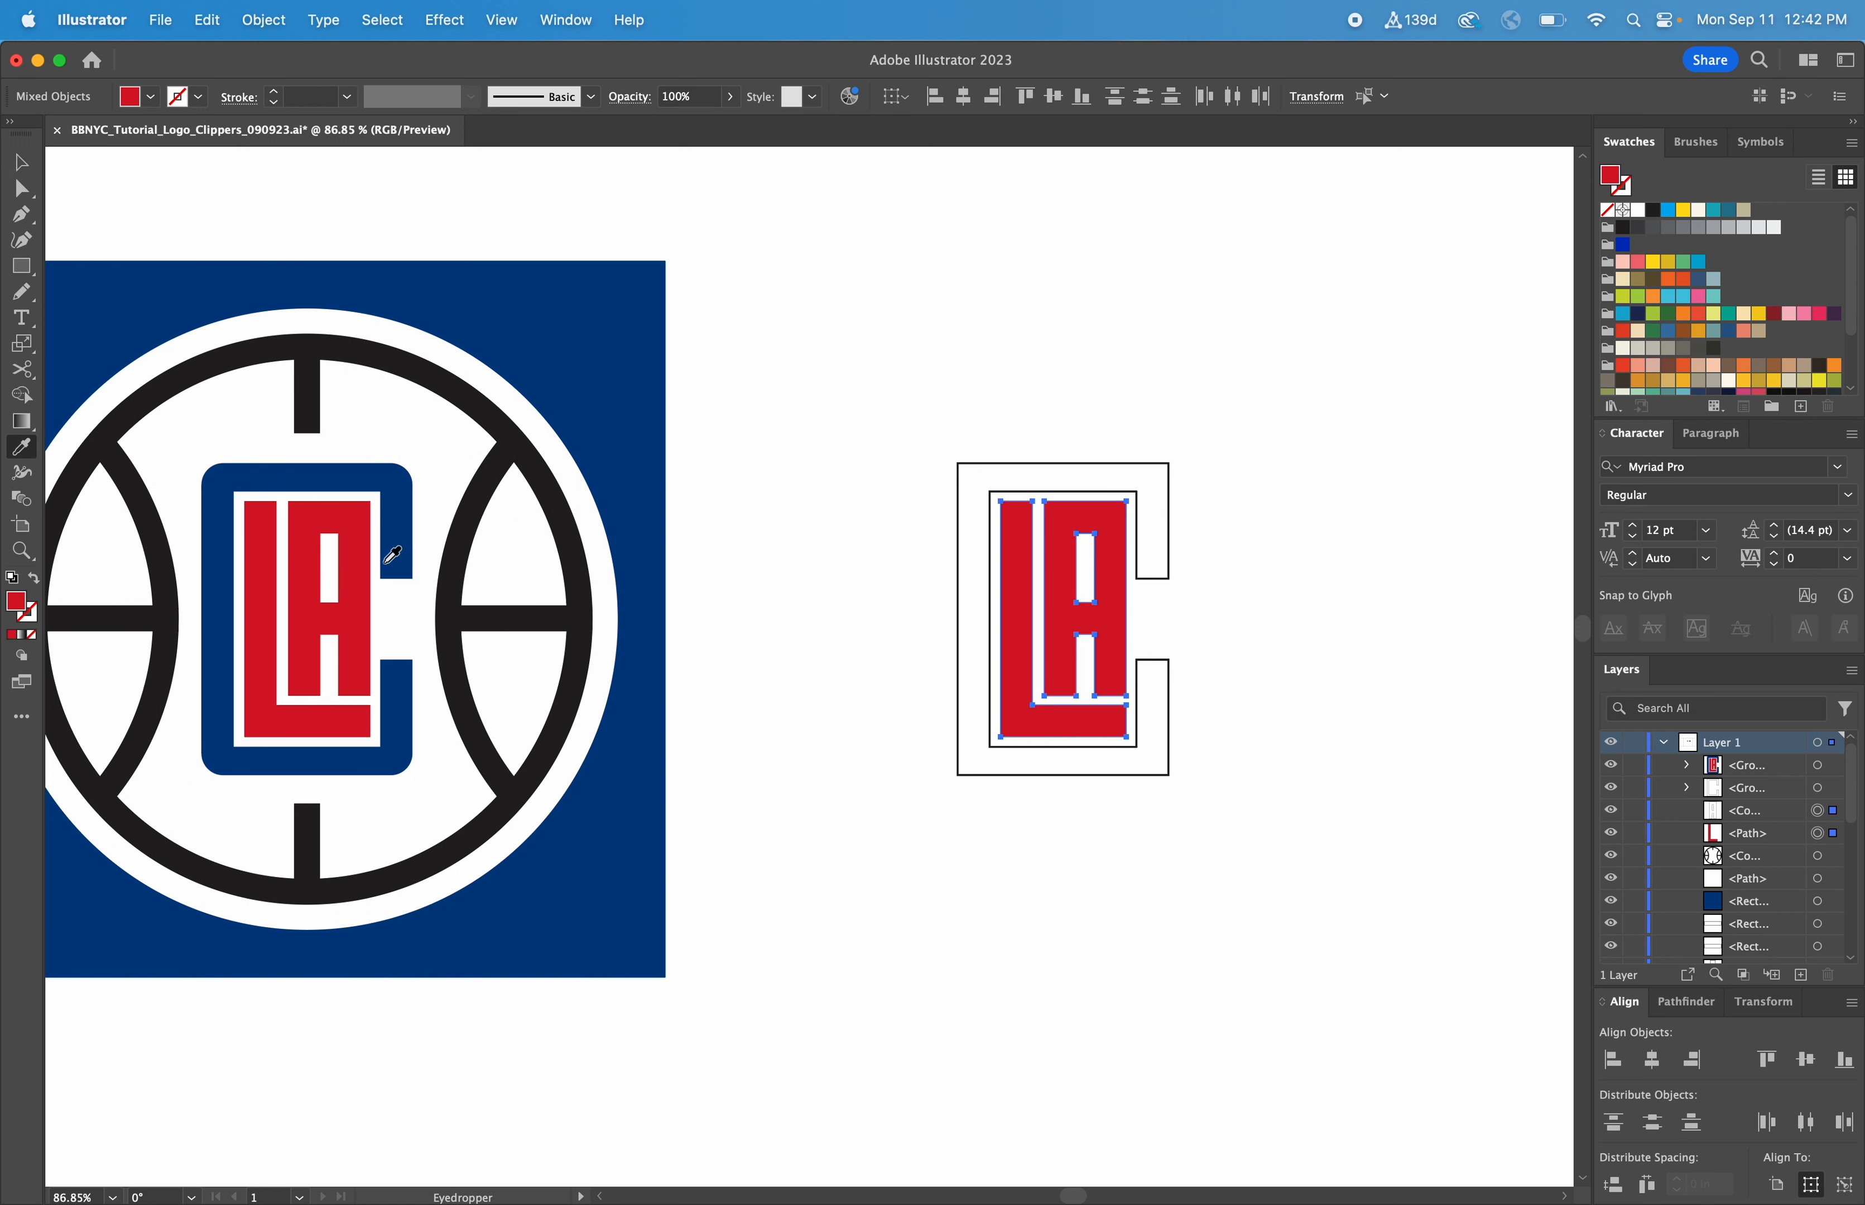
Fill the C shape with the navy blue sampled from the reference logo's C, leaving it without a stroke
{"action": "key", "text": "v"}
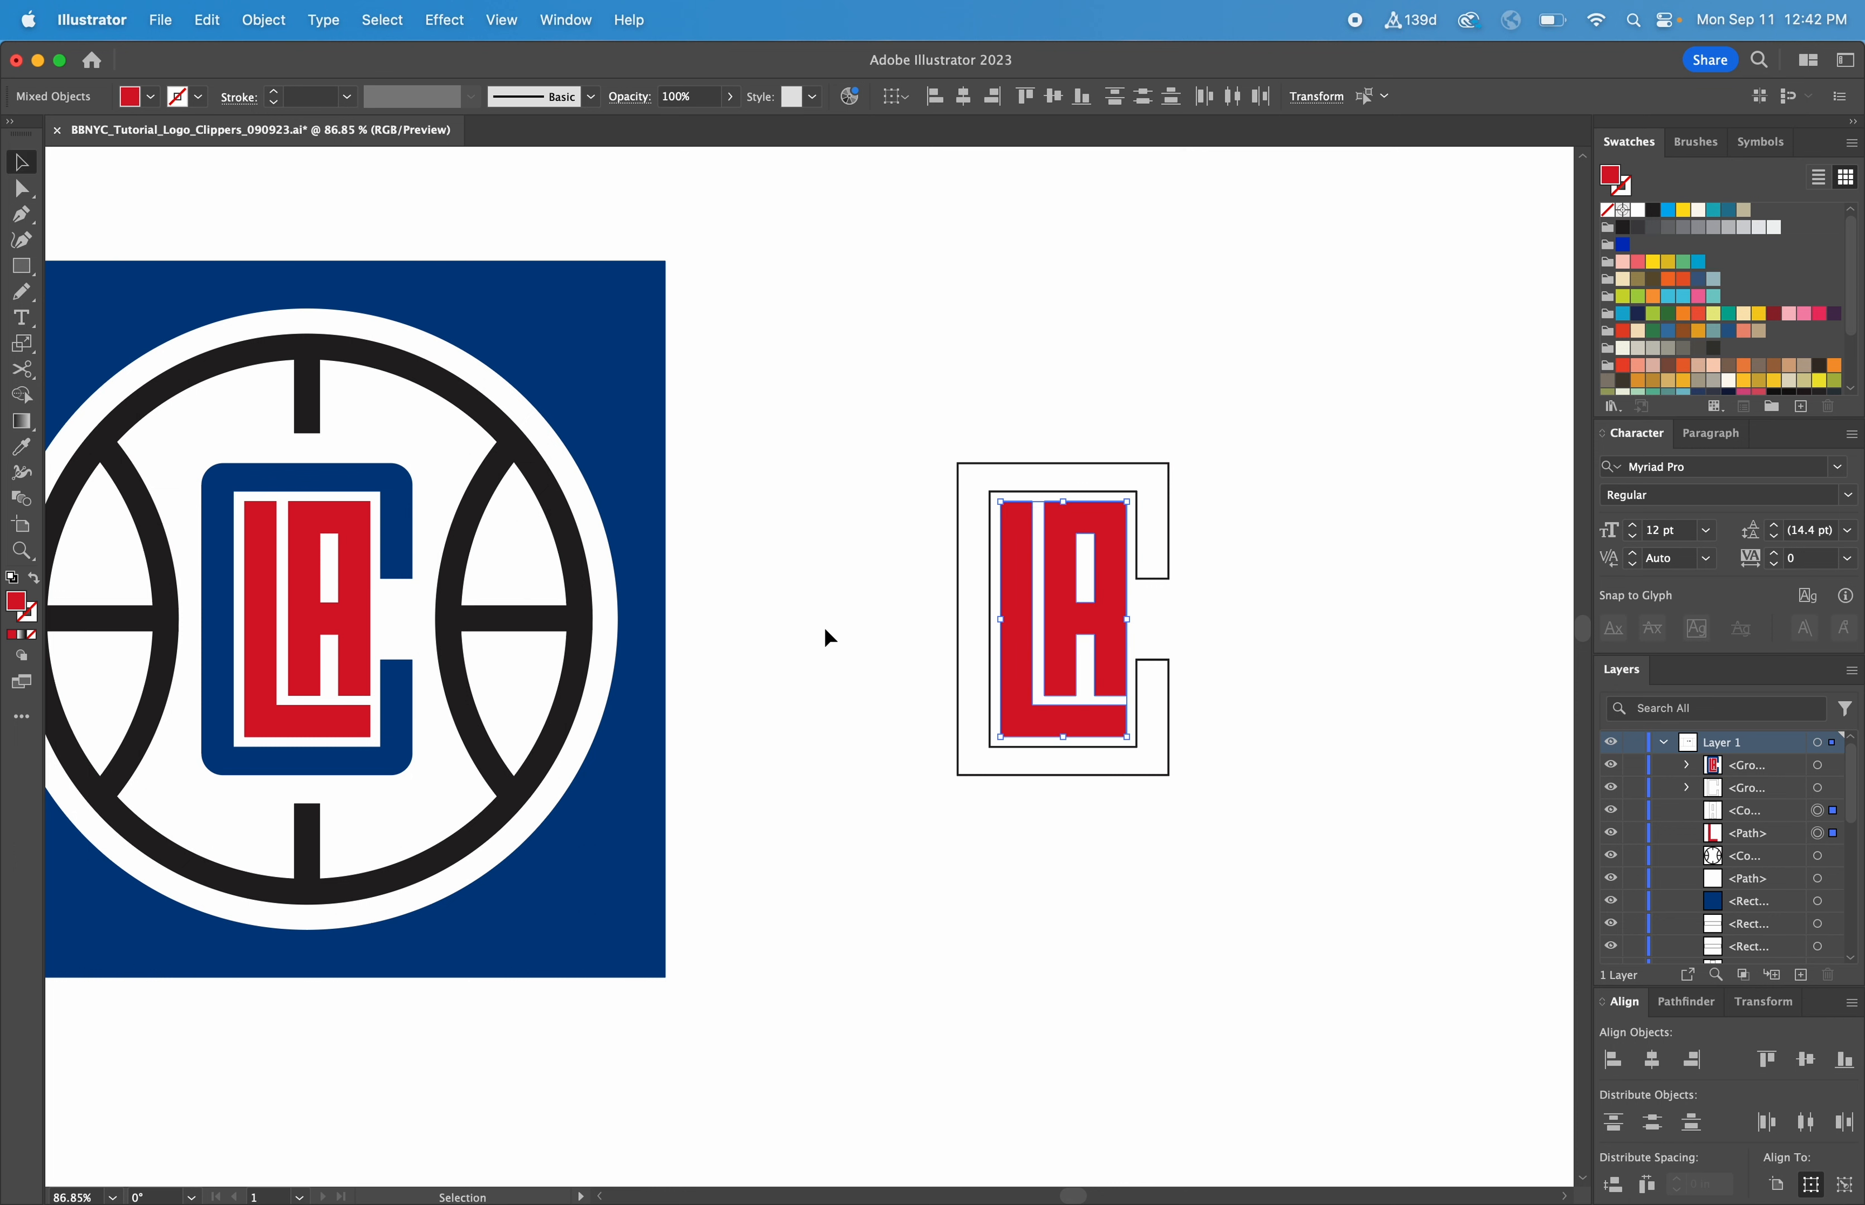
{"action": "left_click", "coordinate": [1156, 480]}
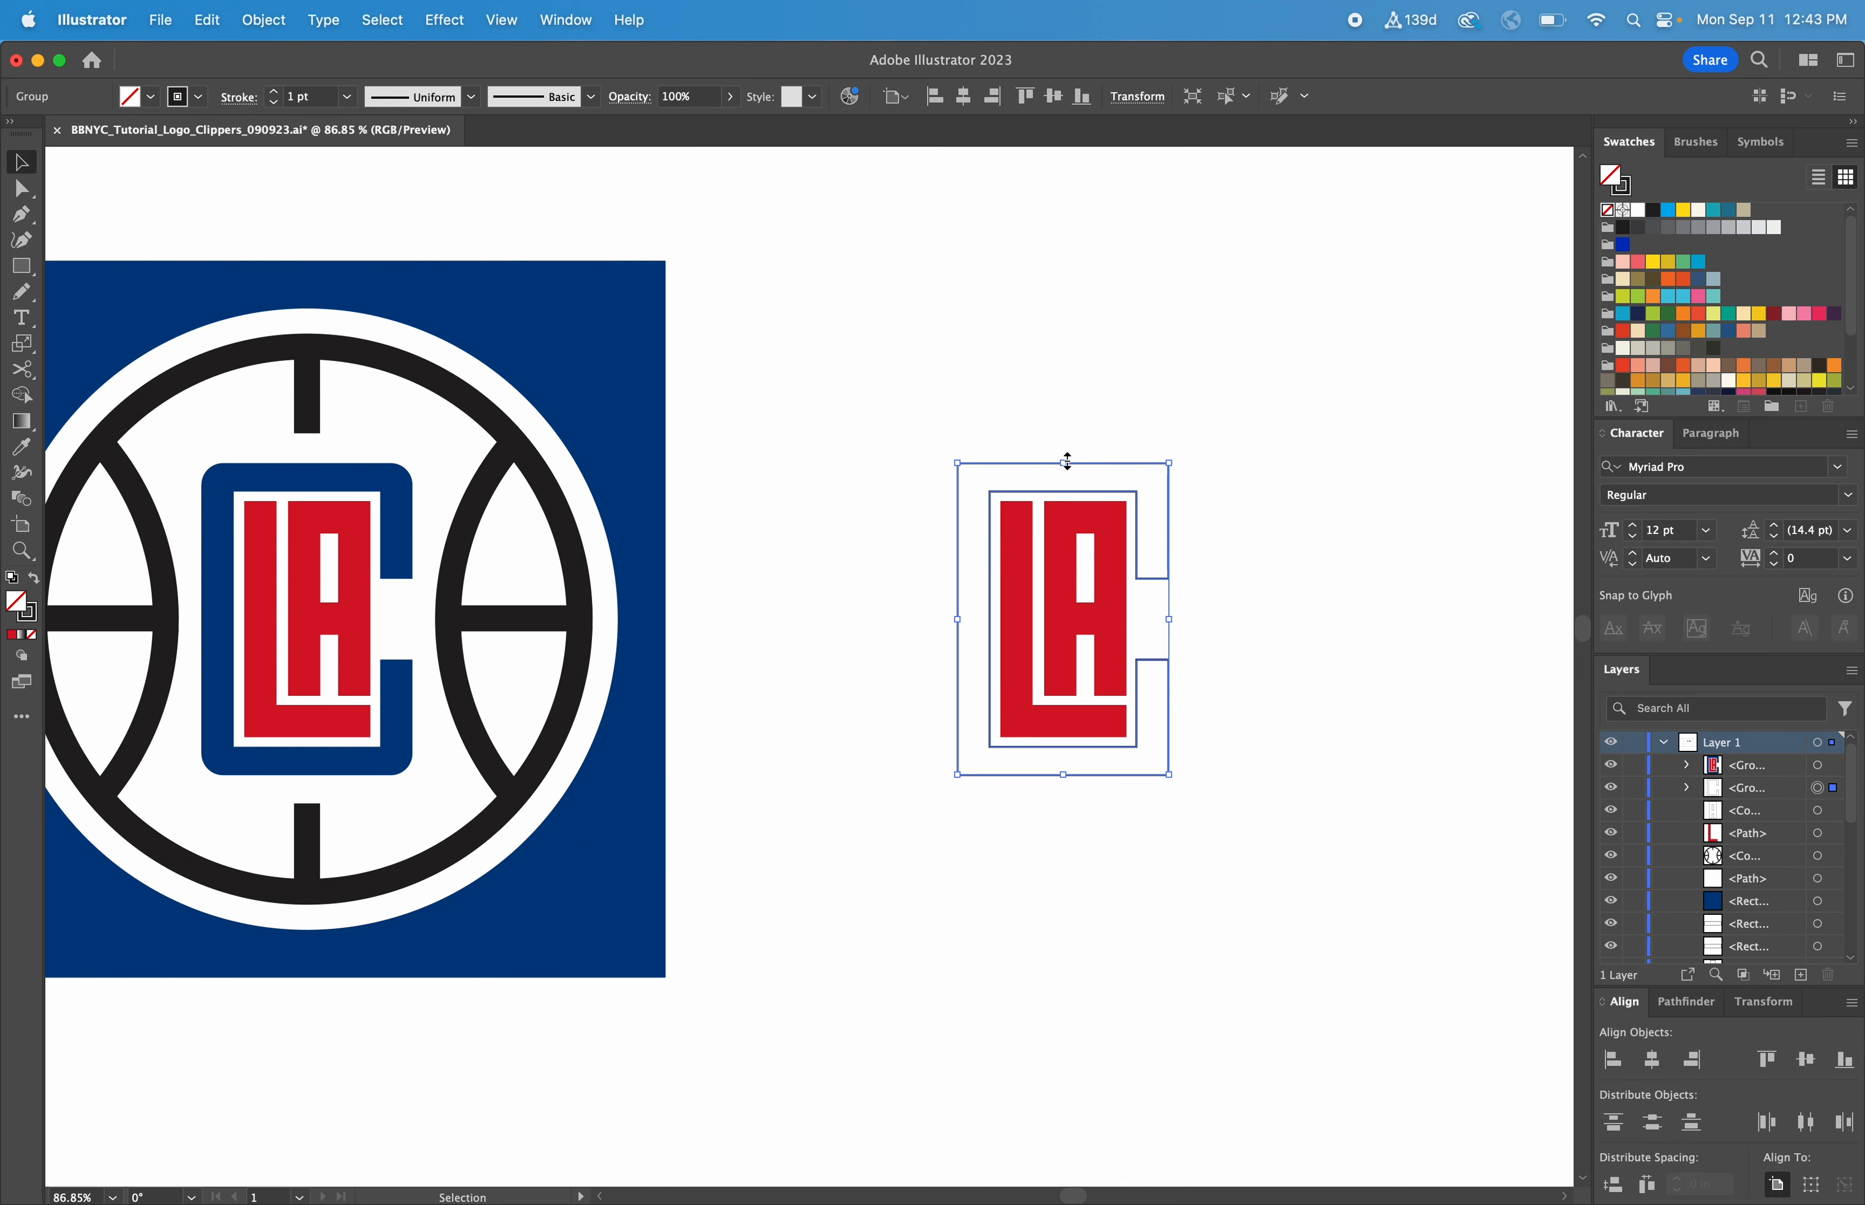
{"action": "left_click", "coordinate": [21, 447]}
{"action": "left_click", "coordinate": [345, 471]}
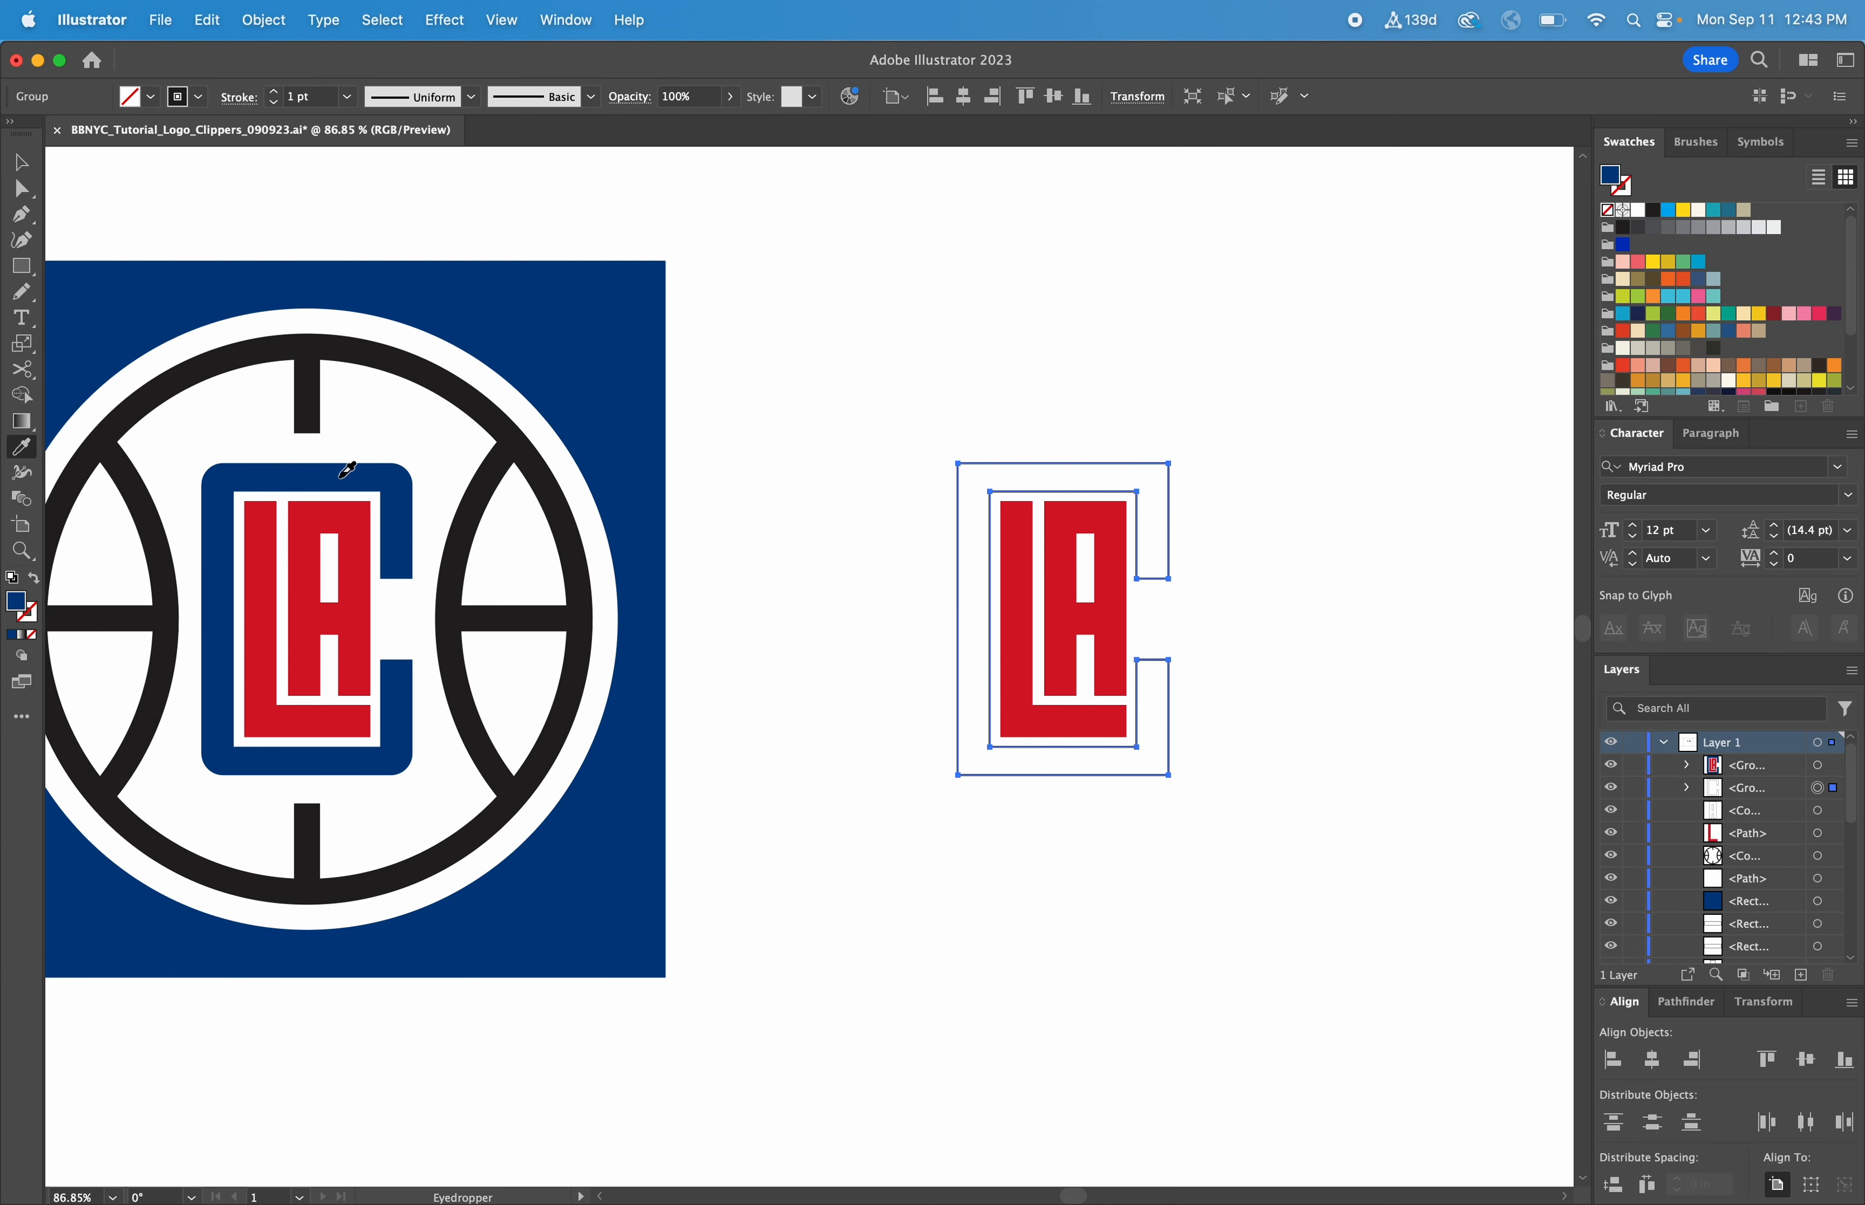
{"action": "key", "text": "v"}
{"action": "left_click", "coordinate": [1299, 453]}
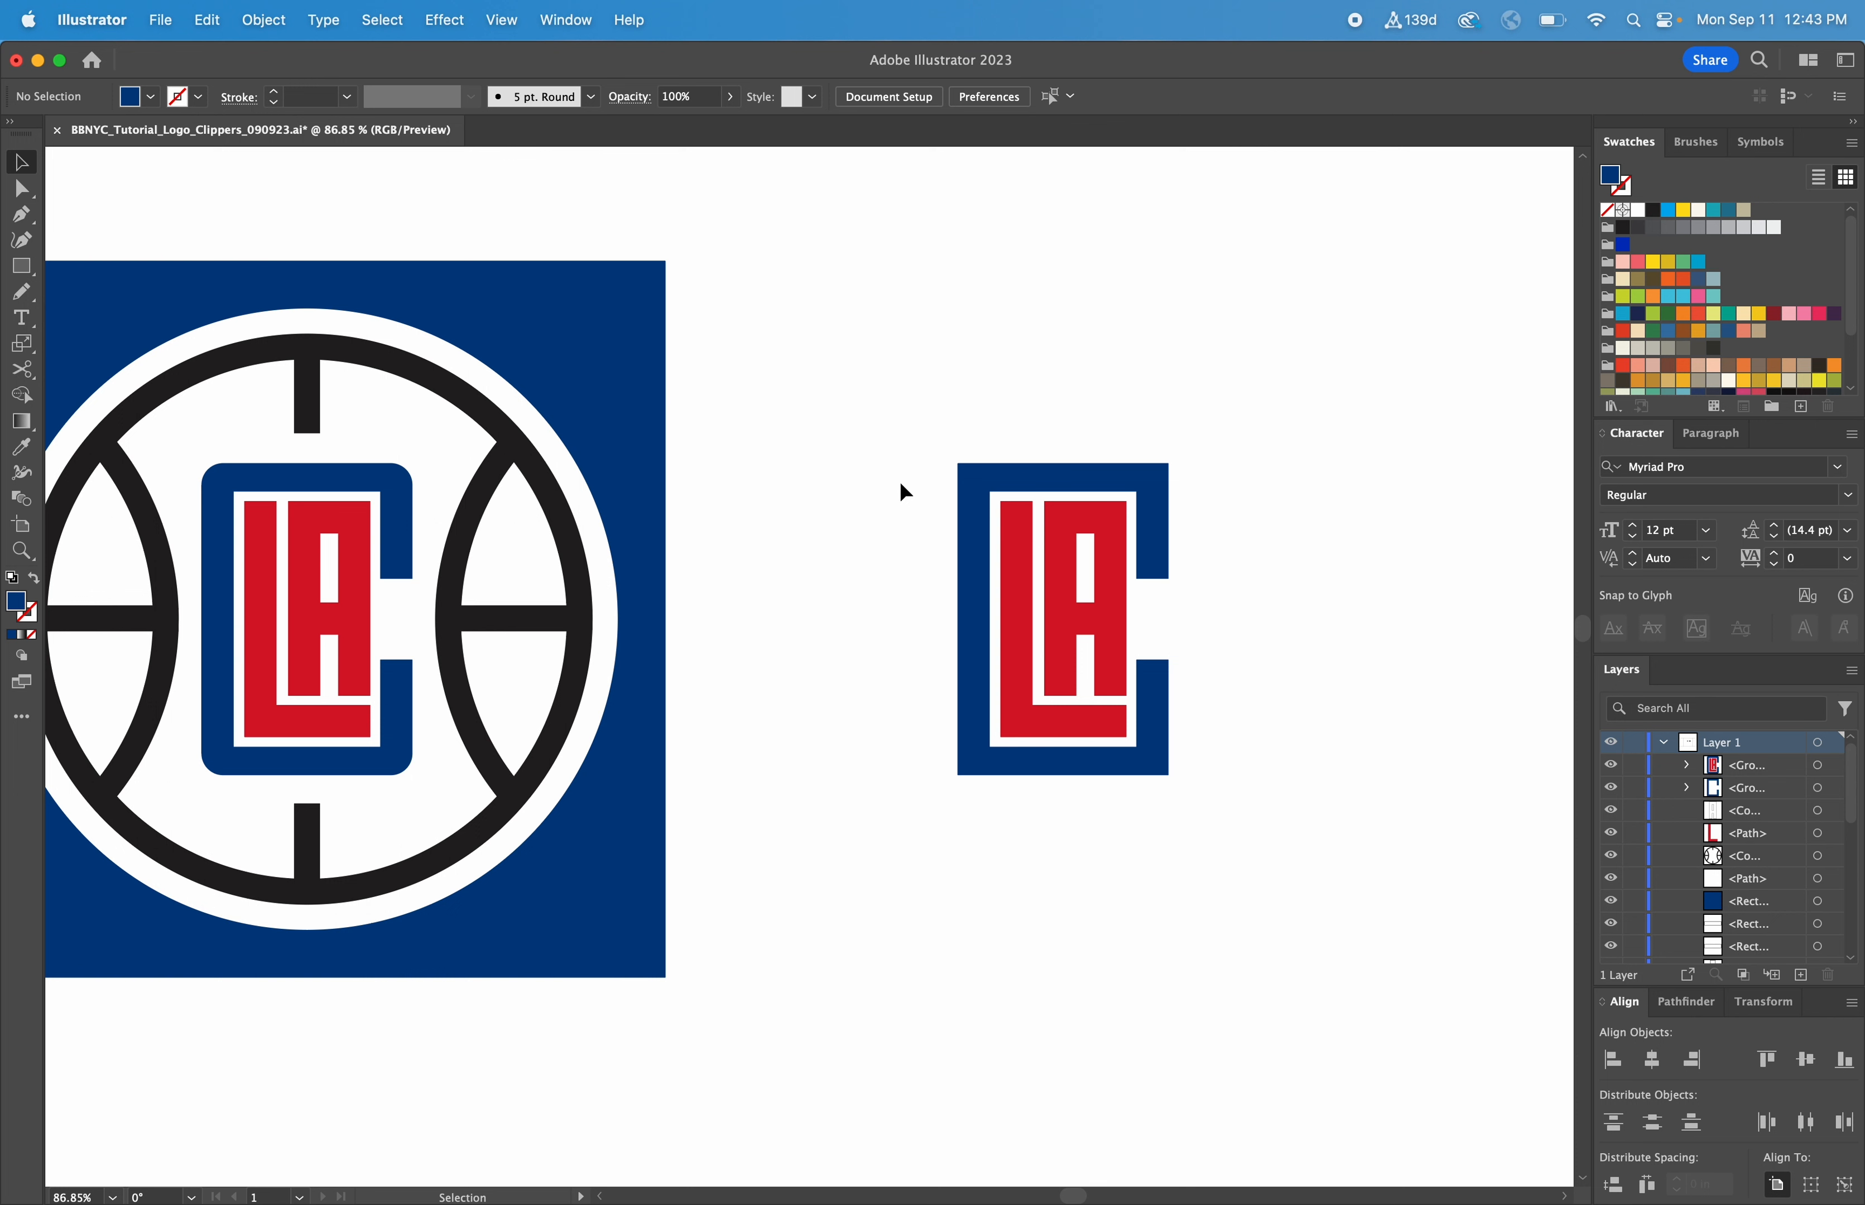
Round the four outer corners of the C to match the reference logo
{"action": "left_click", "coordinate": [21, 189]}
{"action": "left_click", "coordinate": [959, 467]}
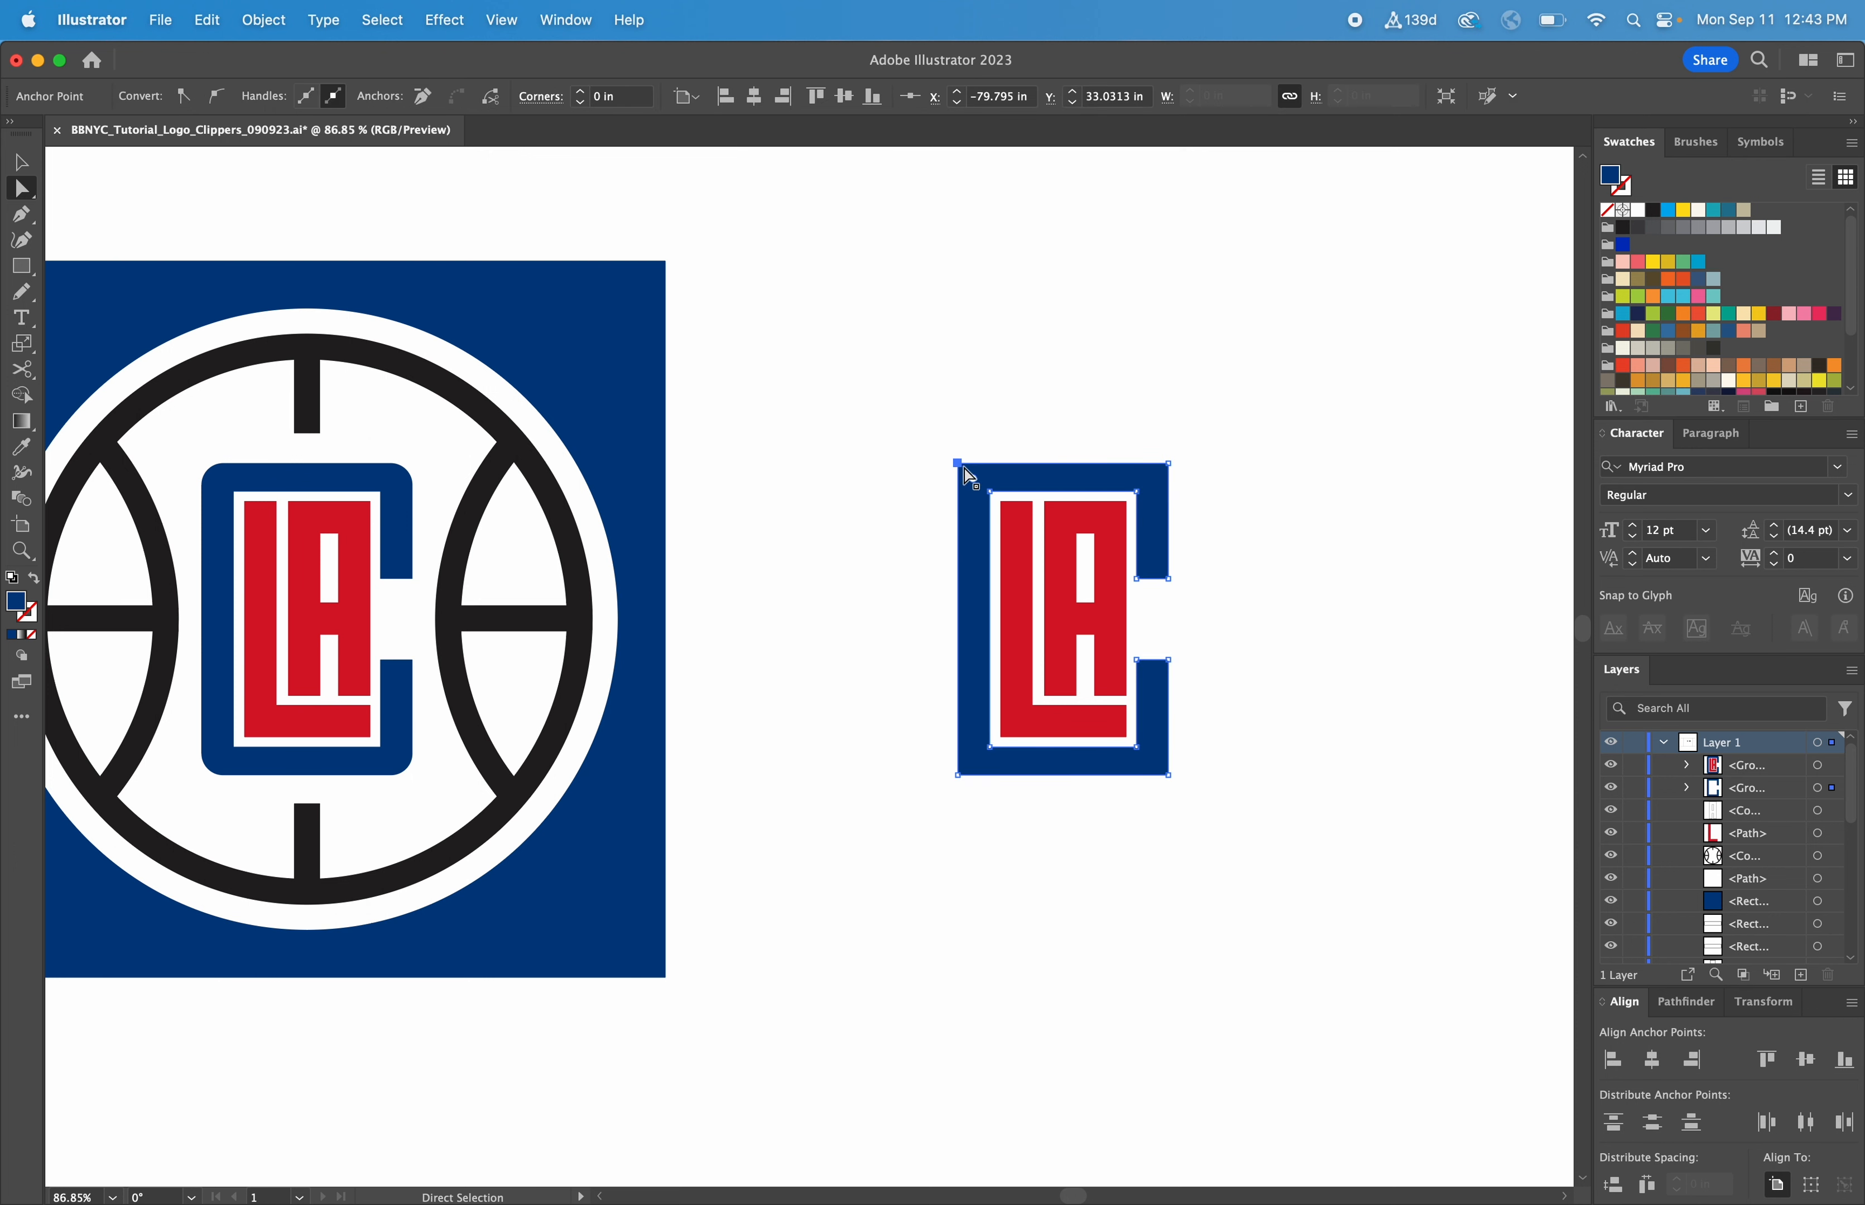
{"action": "left_click", "coordinate": [1170, 467], "text": "shift"}
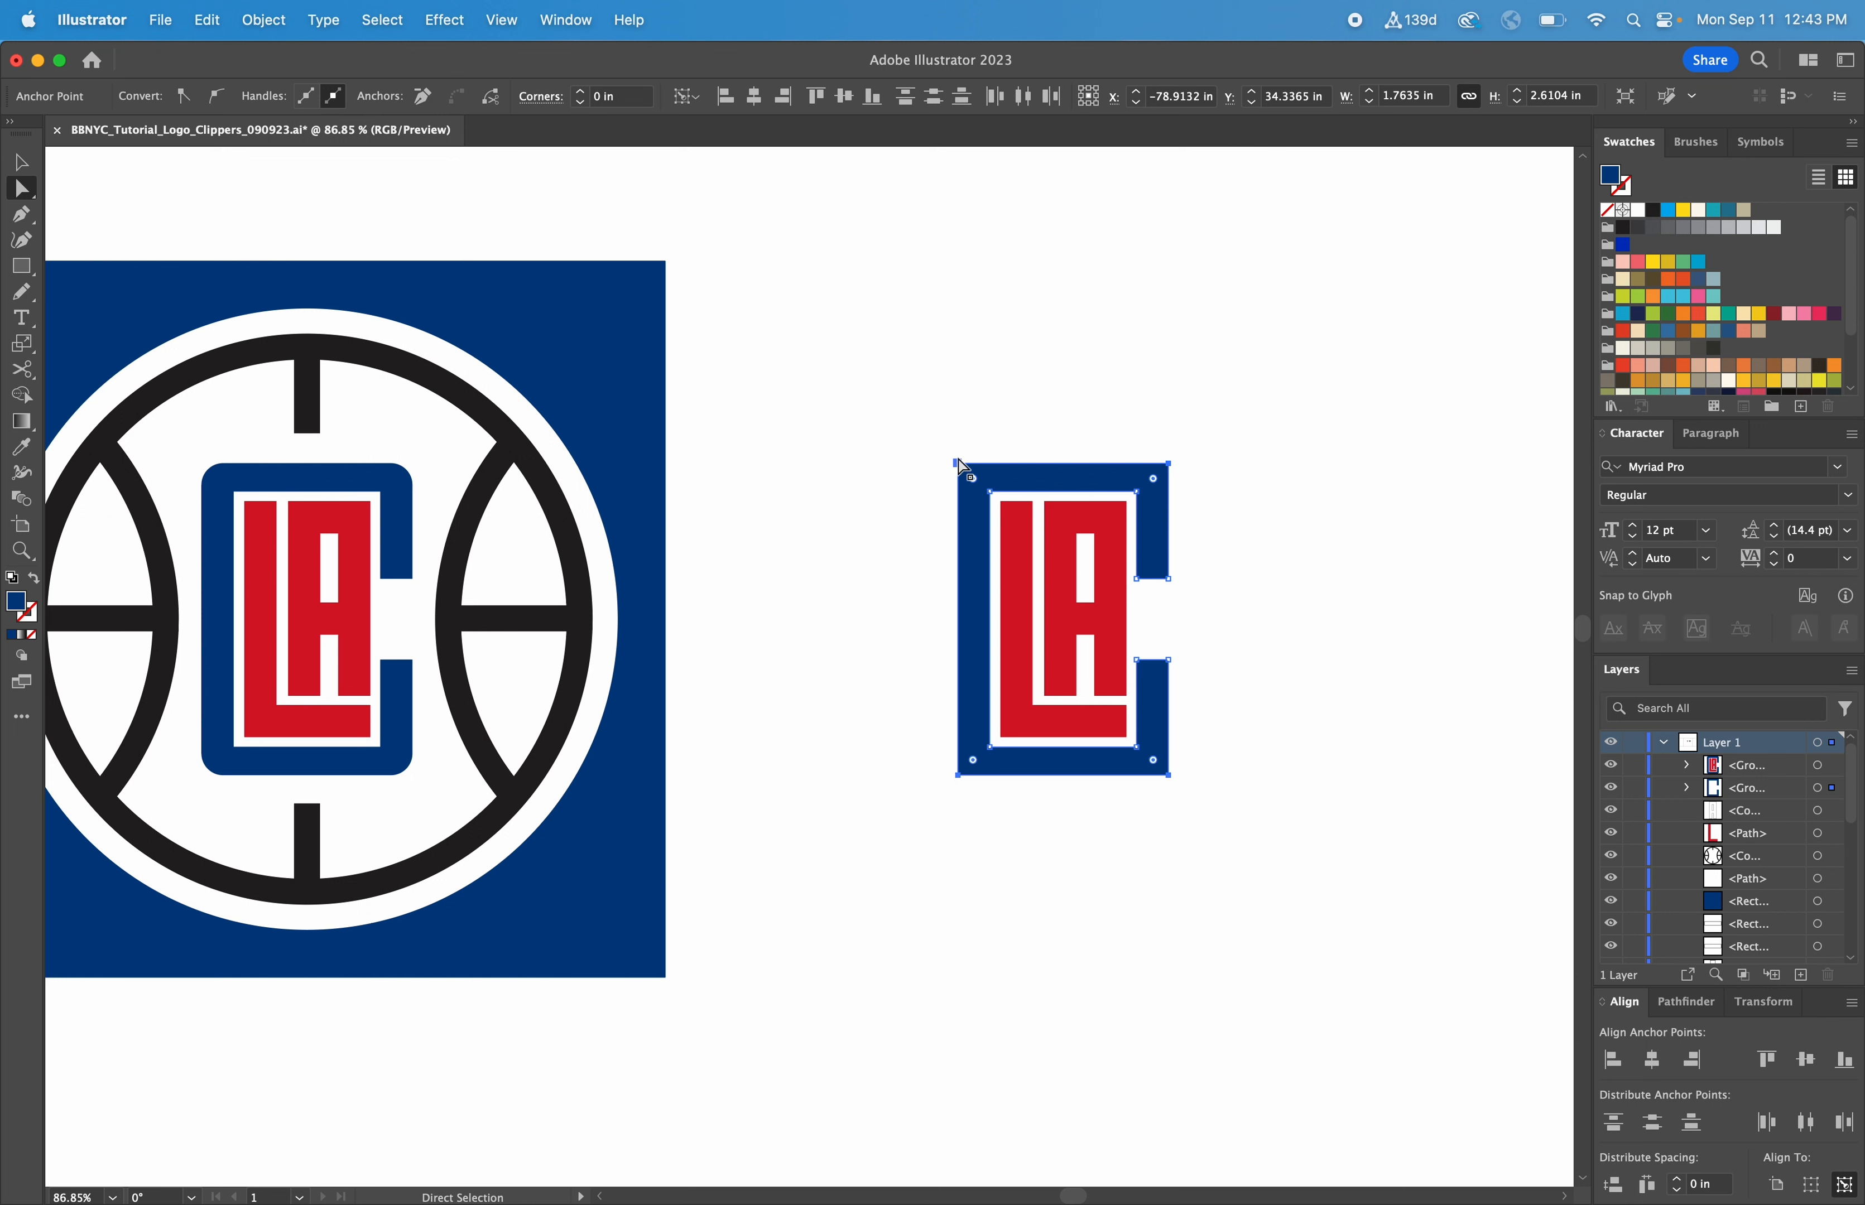
{"action": "left_click_drag", "start_coordinate": [976, 485], "coordinate": [979, 492]}
Group the finished C, L and A shapes into one object
{"action": "key", "text": "v"}
{"action": "left_click_drag", "start_coordinate": [907, 415], "coordinate": [1246, 844]}
{"action": "key", "text": "super+g"}
{"action": "left_click", "coordinate": [1248, 823]}
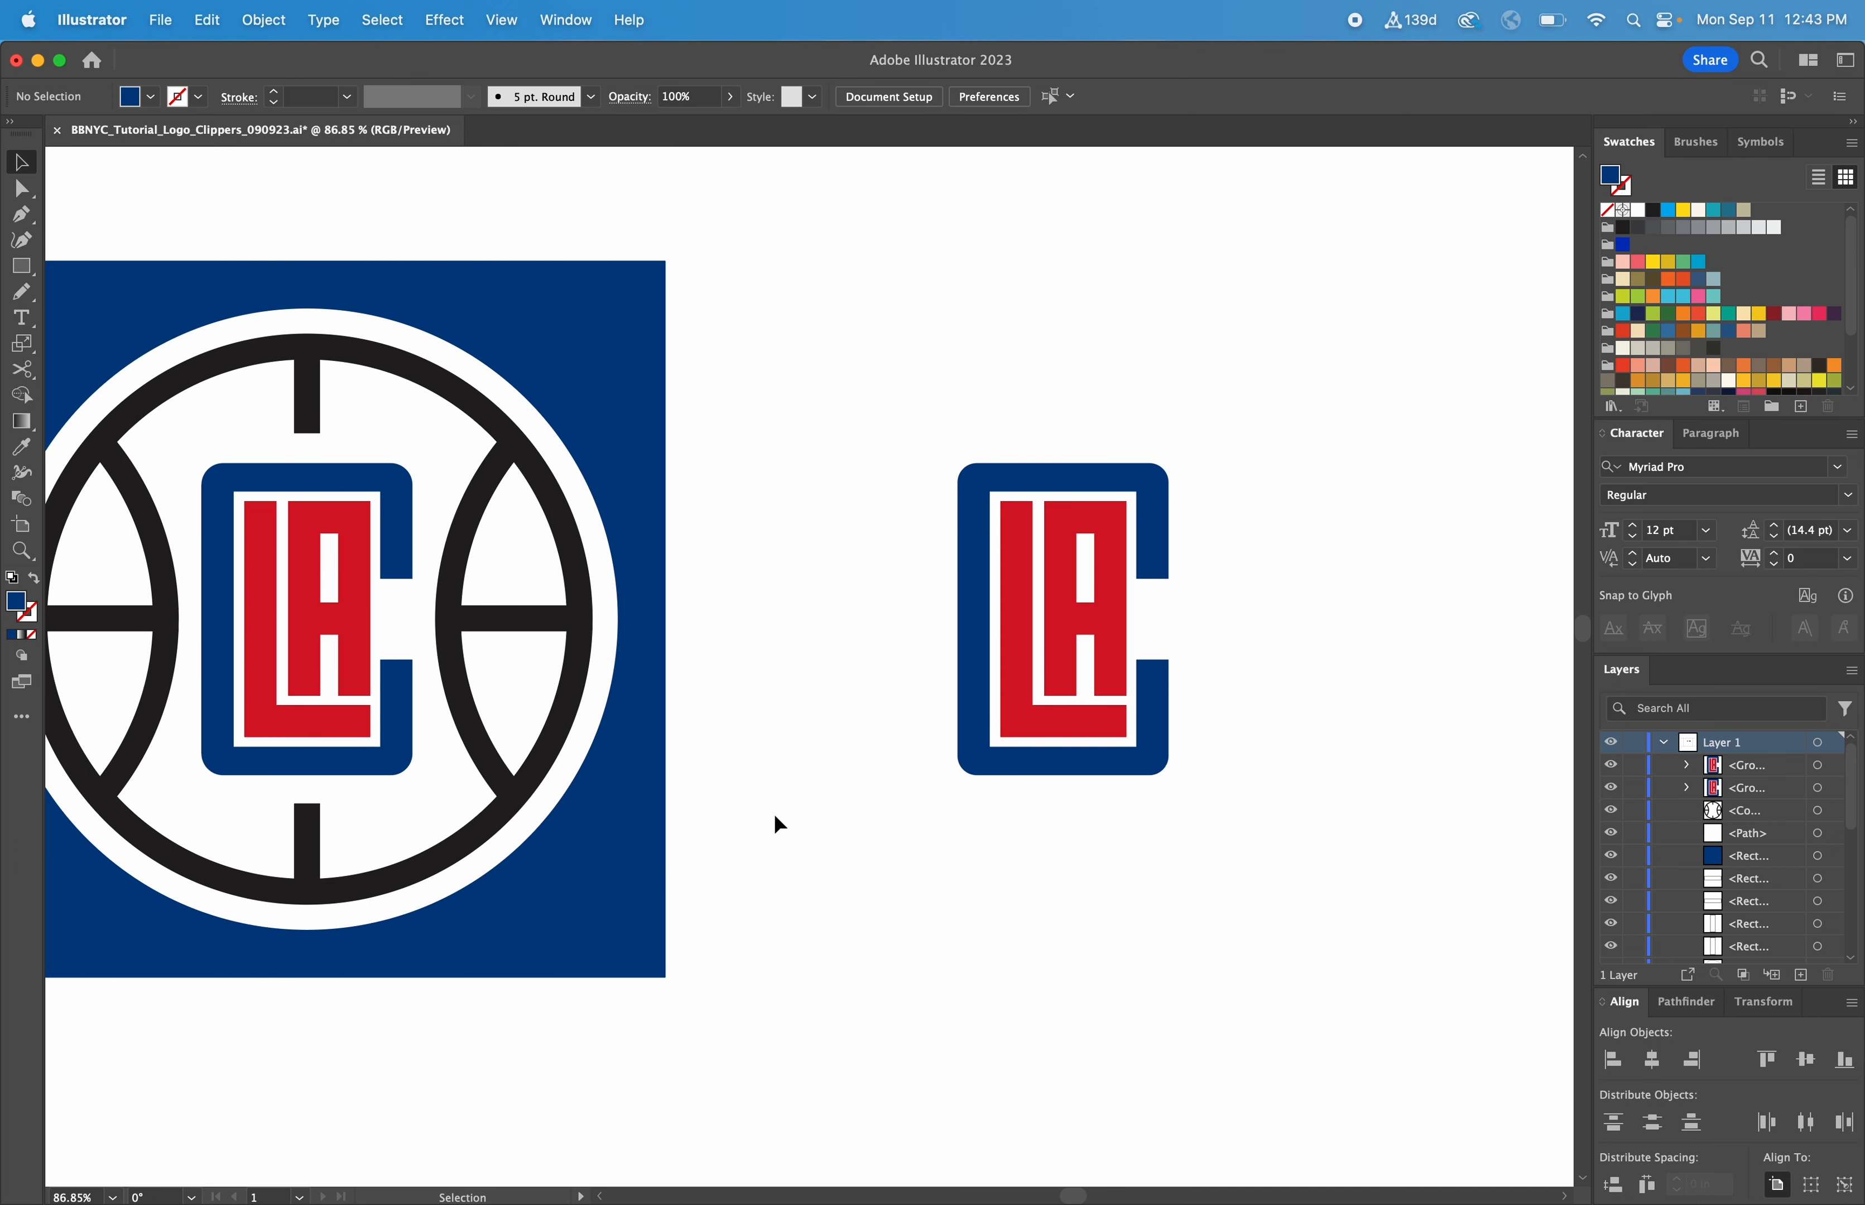
Move the prepared concentric circles and four loose rectangles over beside the finished letter group
{"action": "key", "text": "super+minus"}
{"action": "key", "text": "super+minus"}
{"action": "key", "text": "super+minus"}
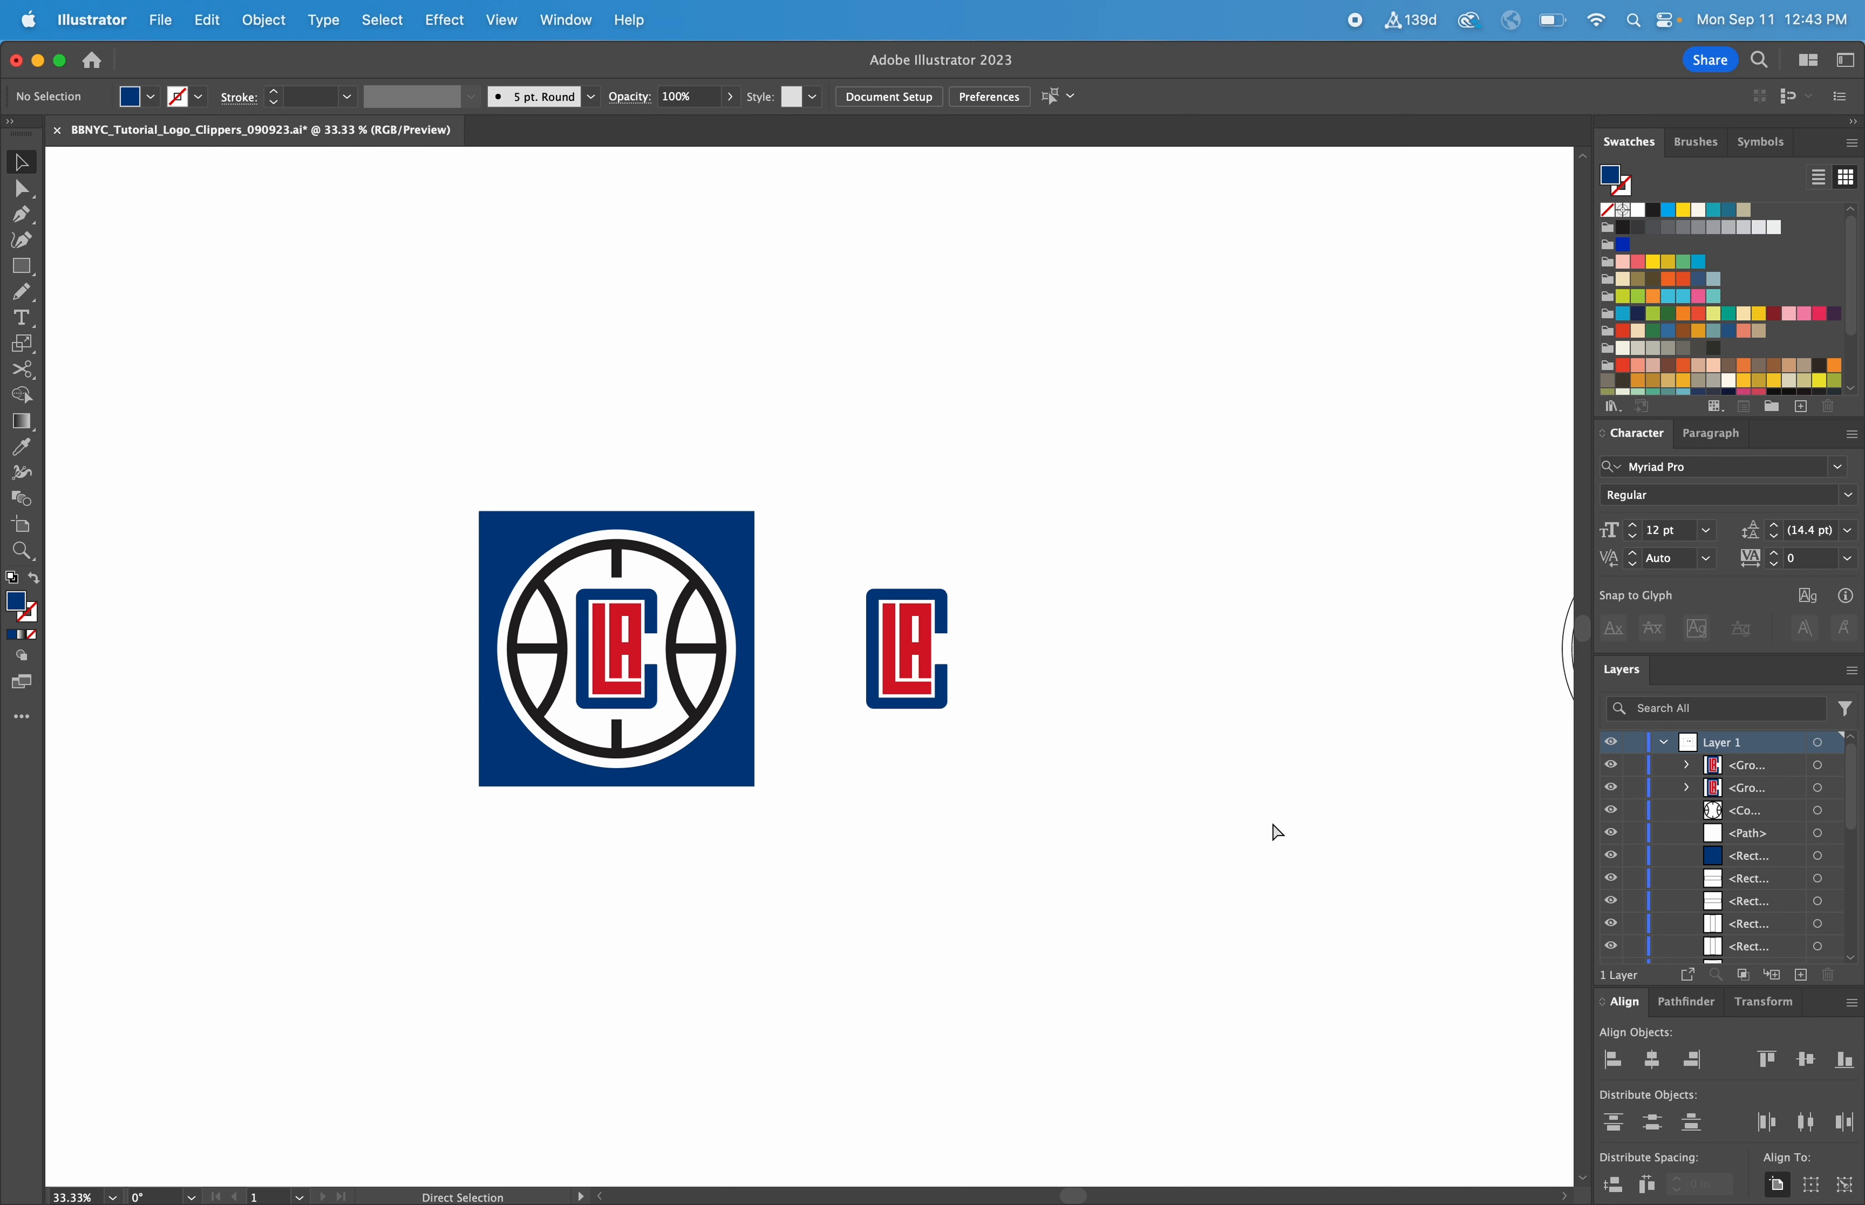
{"action": "left_click_drag", "start_coordinate": [1306, 774], "coordinate": [987, 676]}
{"action": "left_click_drag", "start_coordinate": [1062, 423], "coordinate": [1478, 759]}
{"action": "left_click_drag", "start_coordinate": [1420, 595], "coordinate": [855, 566]}
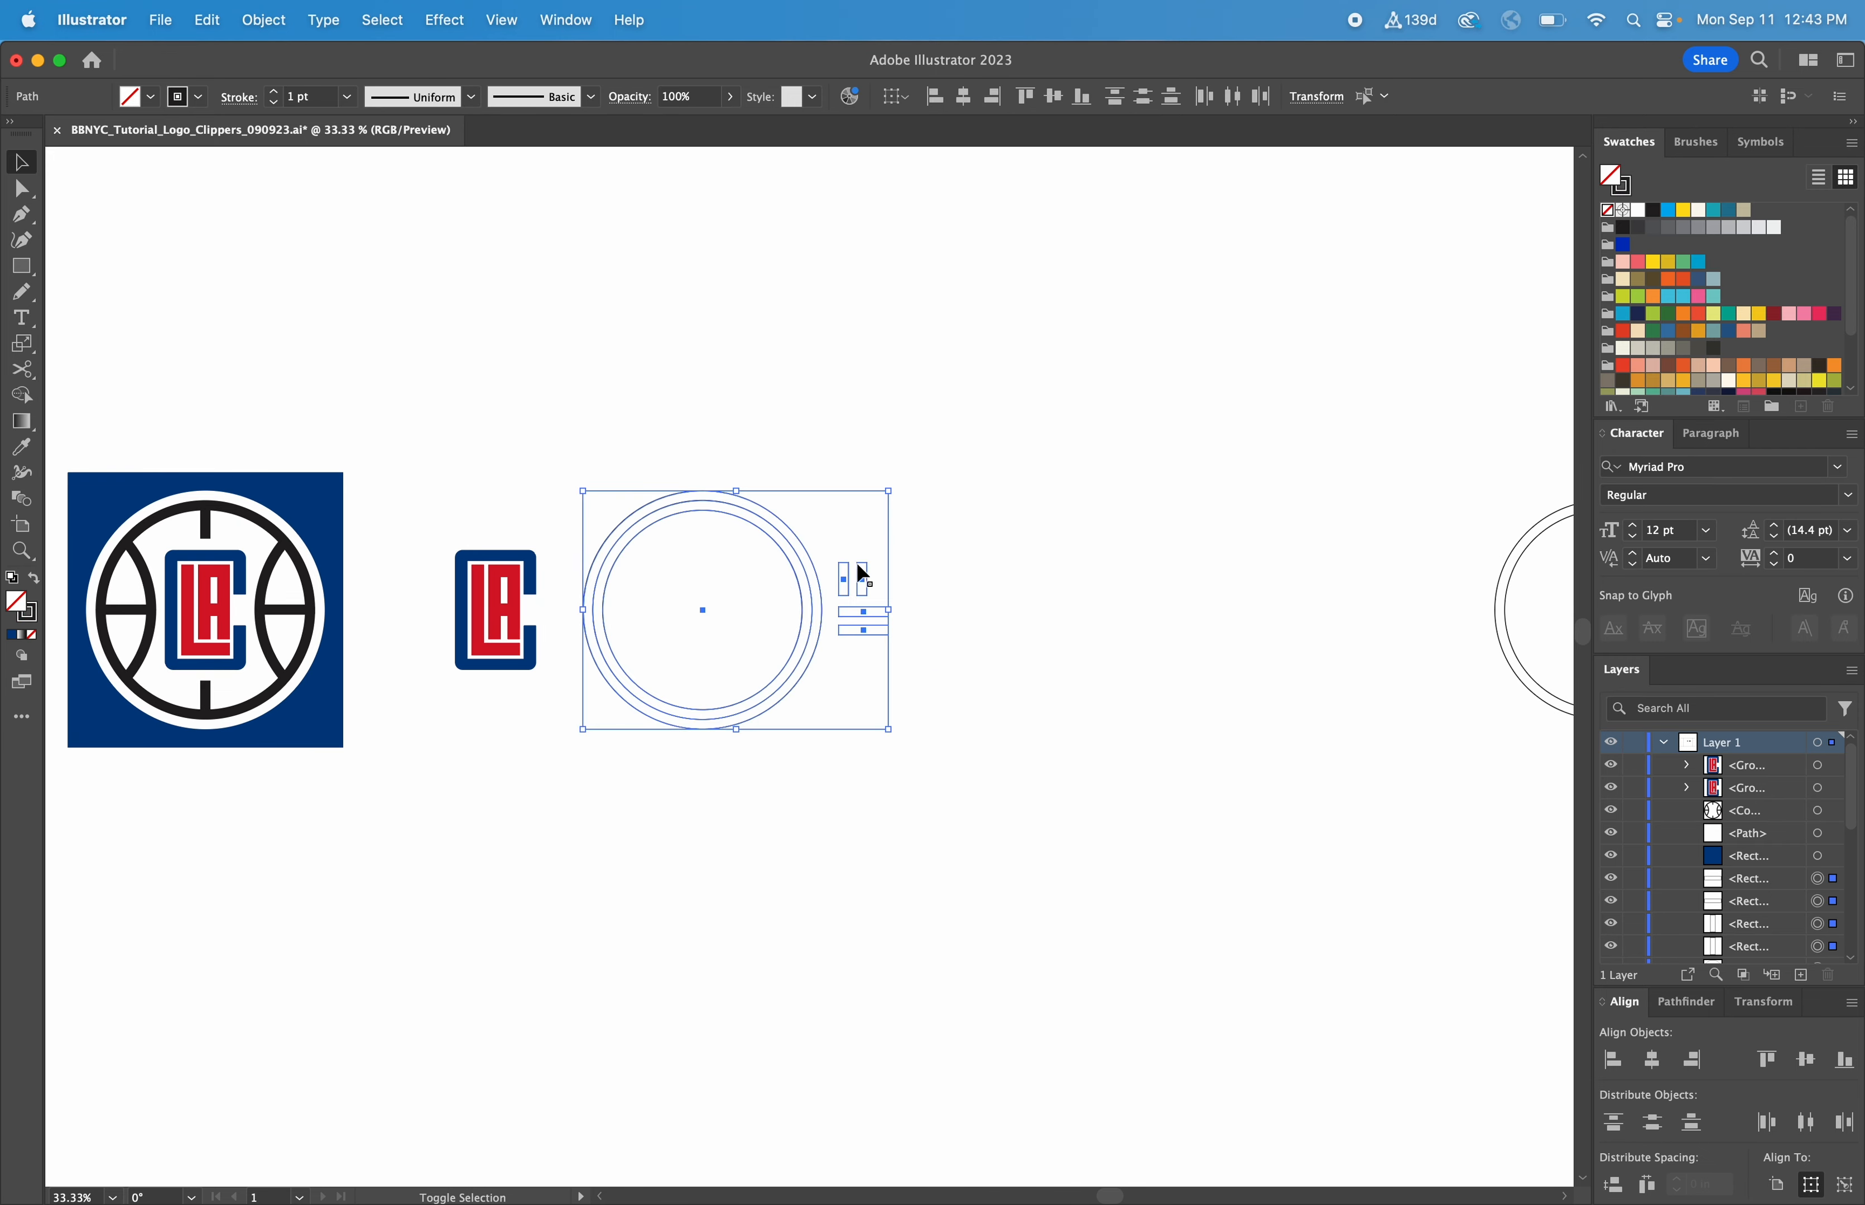
{"action": "left_click", "coordinate": [962, 797]}
Move the letter group and the circles with their rectangles closer to the reference, placing the letters above the row
{"action": "key", "text": "z"}
{"action": "left_click_drag", "start_coordinate": [965, 801], "coordinate": [116, 432]}
{"action": "key", "text": "v"}
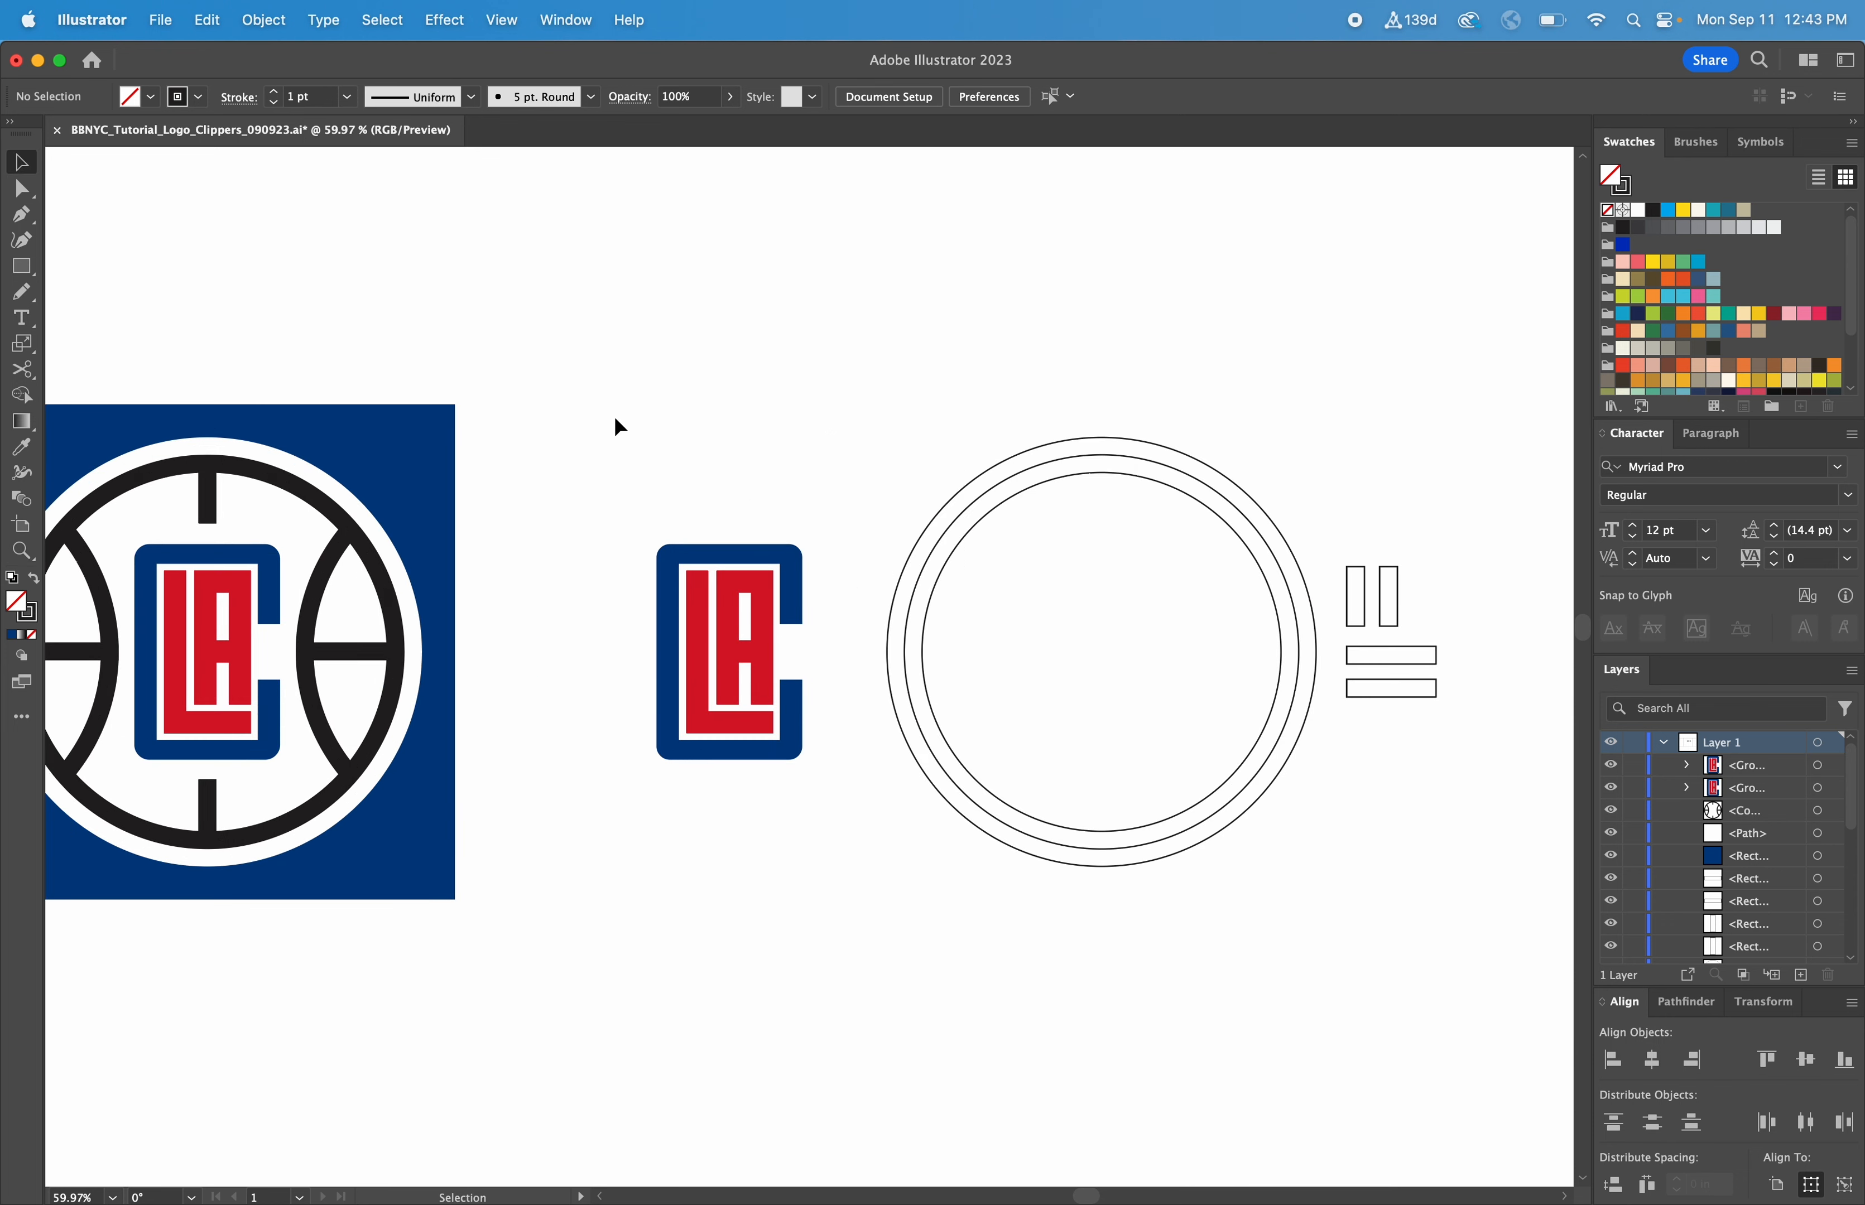
{"action": "left_click_drag", "start_coordinate": [783, 568], "coordinate": [696, 568]}
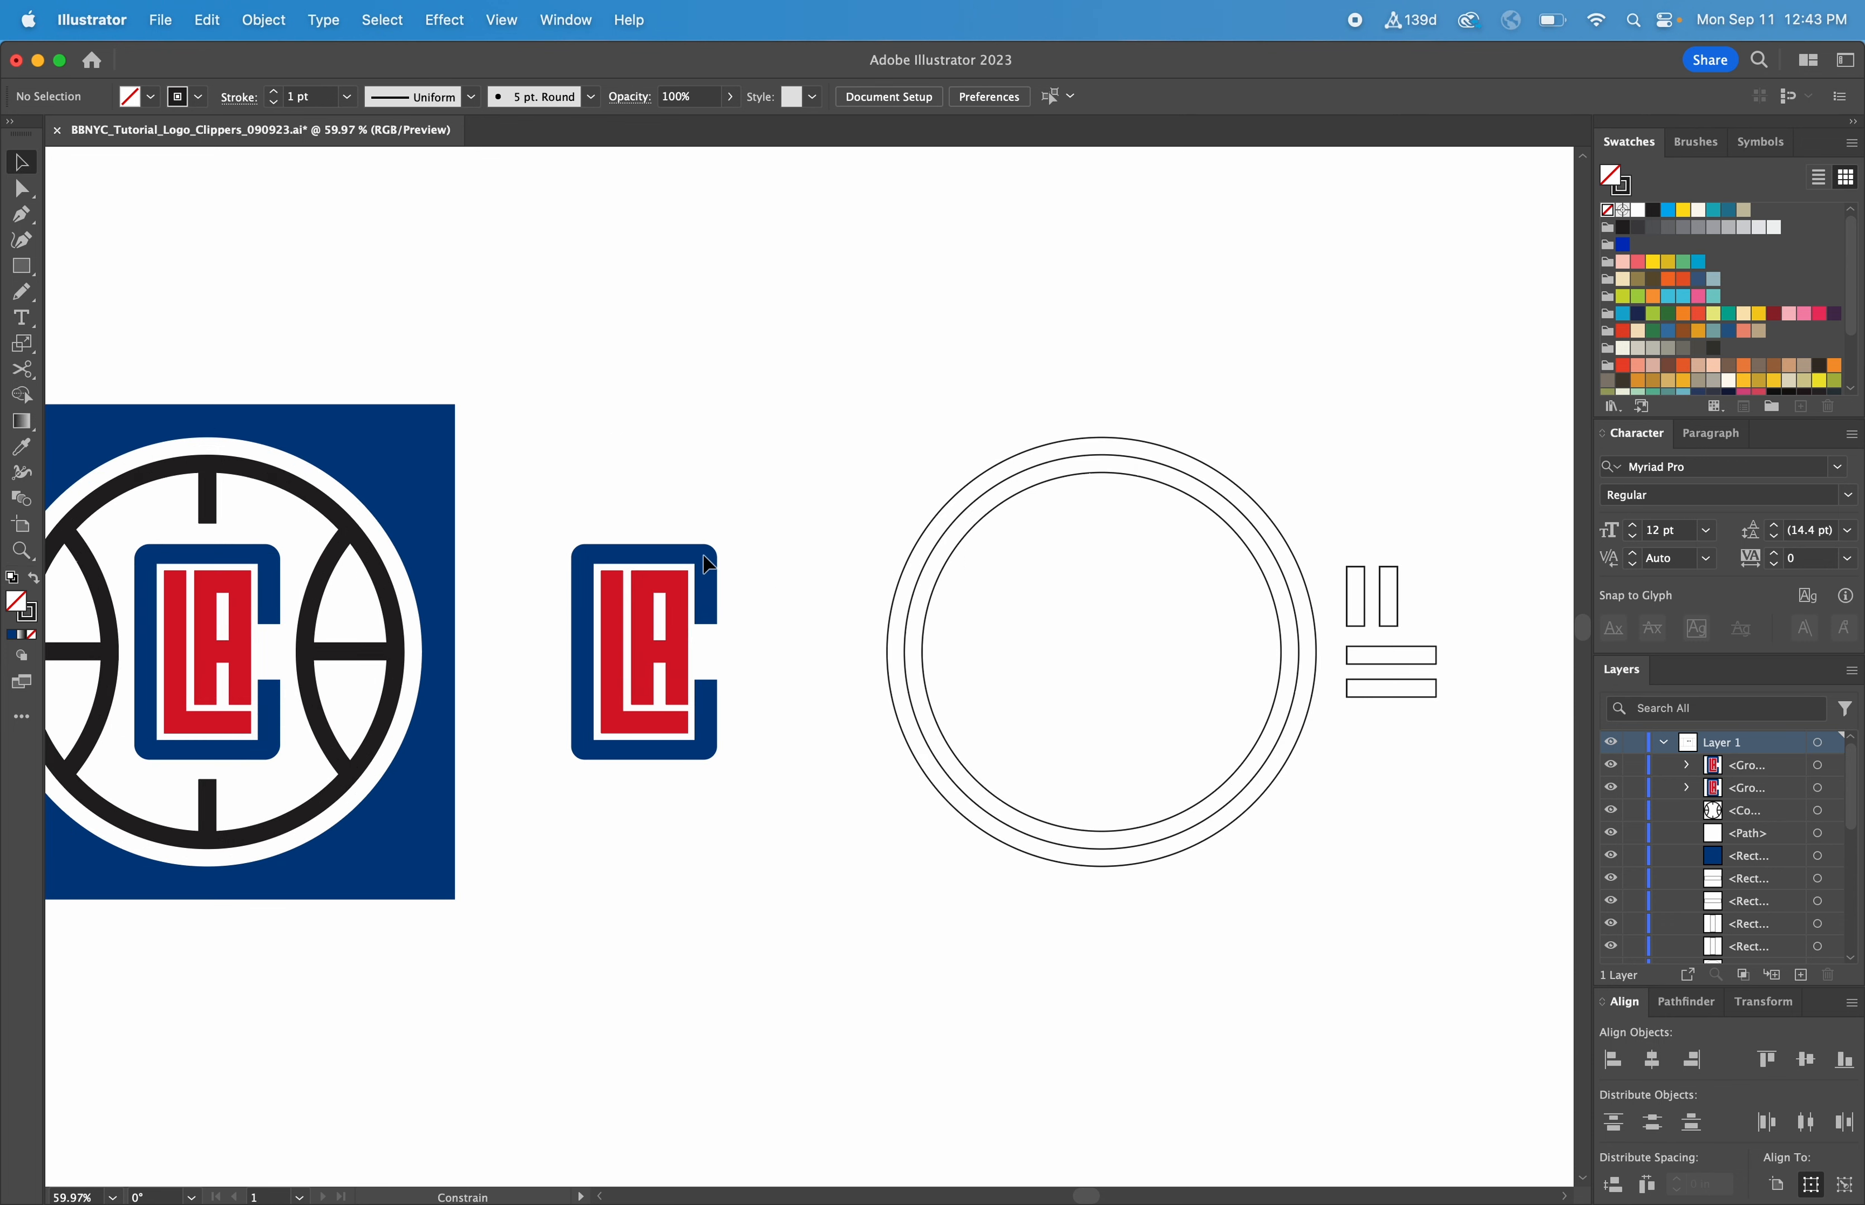
{"action": "left_click_drag", "start_coordinate": [853, 348], "coordinate": [1529, 909]}
{"action": "left_click_drag", "start_coordinate": [1402, 664], "coordinate": [1291, 664]}
{"action": "left_click", "coordinate": [1418, 658]}
{"action": "scroll", "coordinate": [1385, 689], "scroll_direction": "left", "scroll_amount": 5}
{"action": "scroll", "coordinate": [1359, 658], "scroll_direction": "up", "scroll_amount": 1}
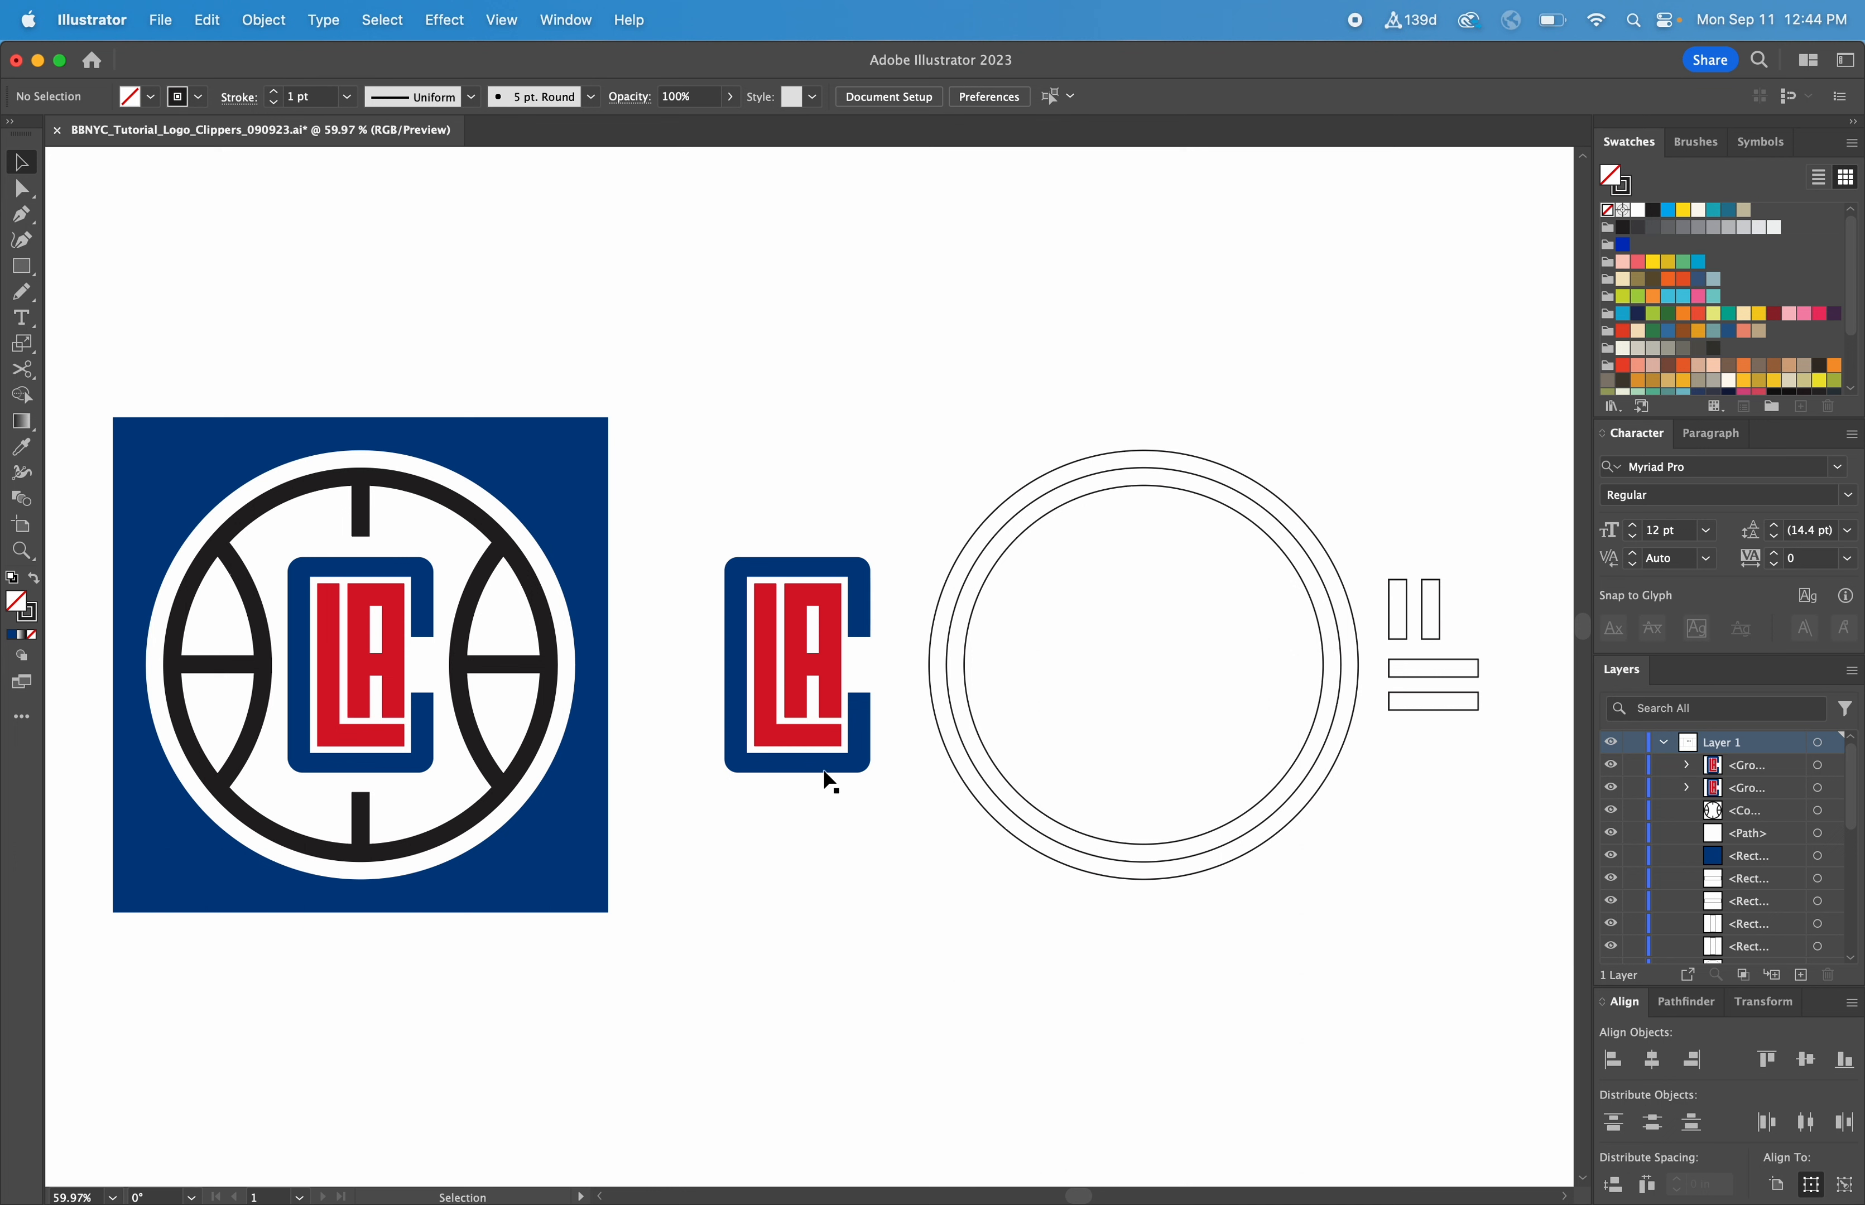
{"action": "left_click_drag", "start_coordinate": [828, 771], "coordinate": [821, 363]}
{"action": "left_click", "coordinate": [1335, 443]}
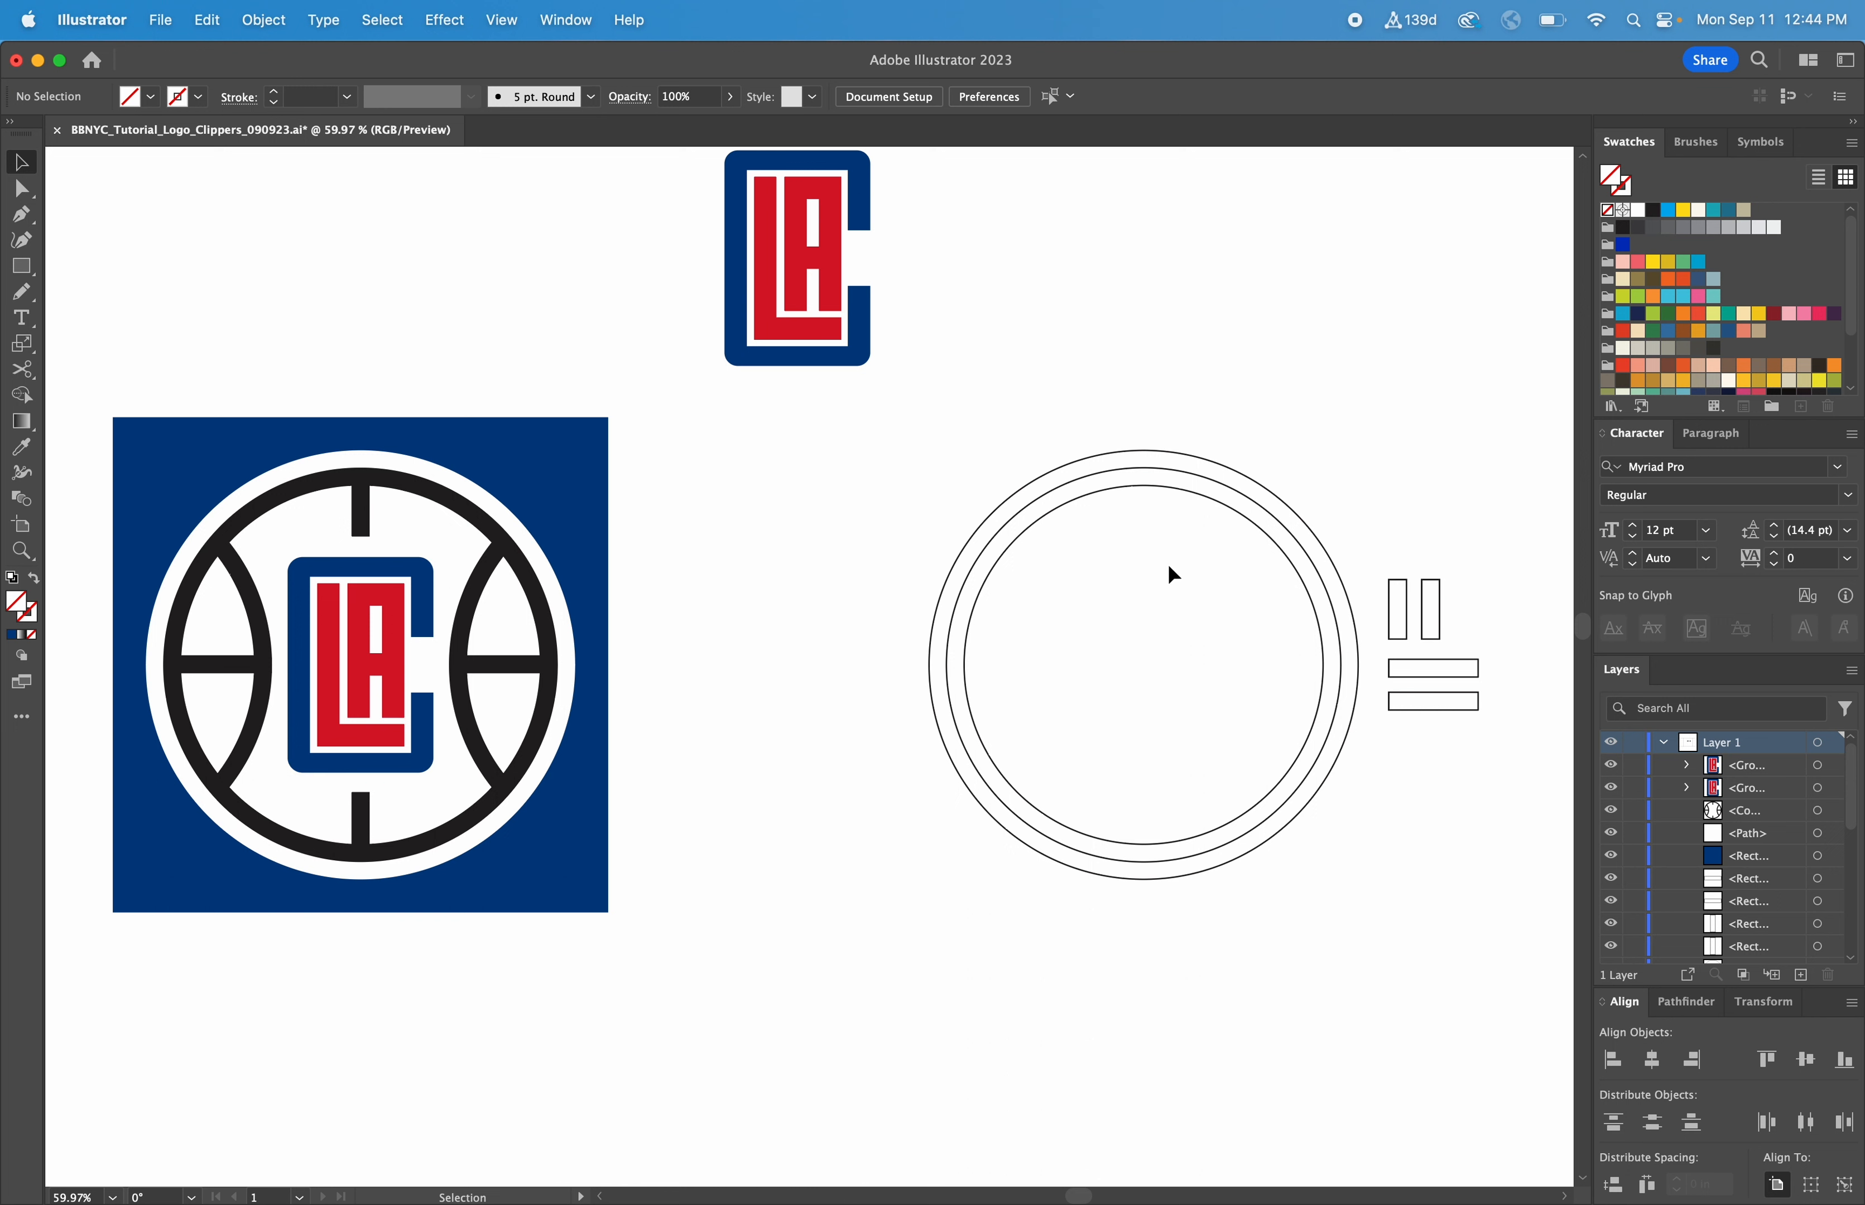
Place the two upright rectangles across the ring's top and bottom and the two horizontal ones across its sides
{"action": "left_click_drag", "start_coordinate": [1438, 608], "coordinate": [1160, 459]}
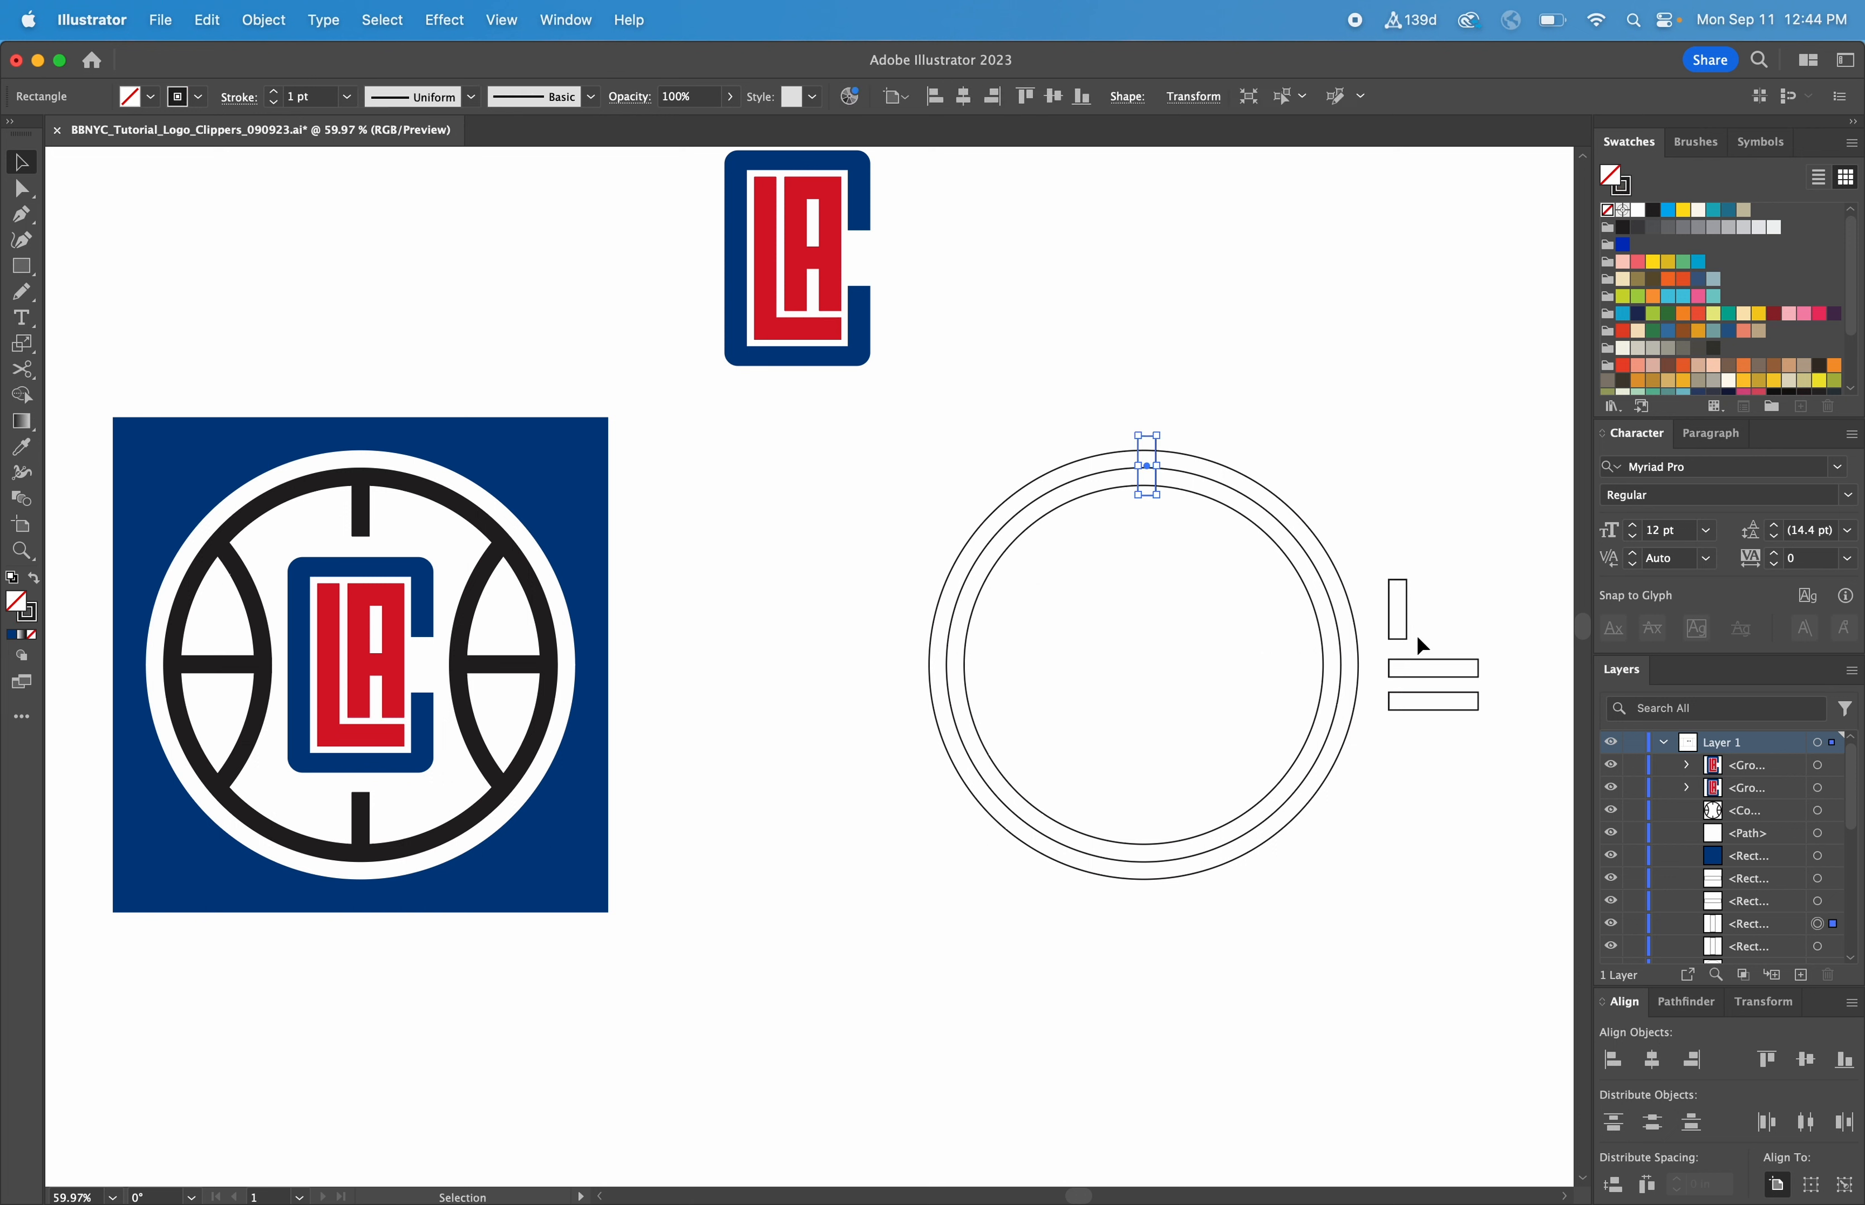
{"action": "left_click_drag", "start_coordinate": [1404, 612], "coordinate": [1149, 859]}
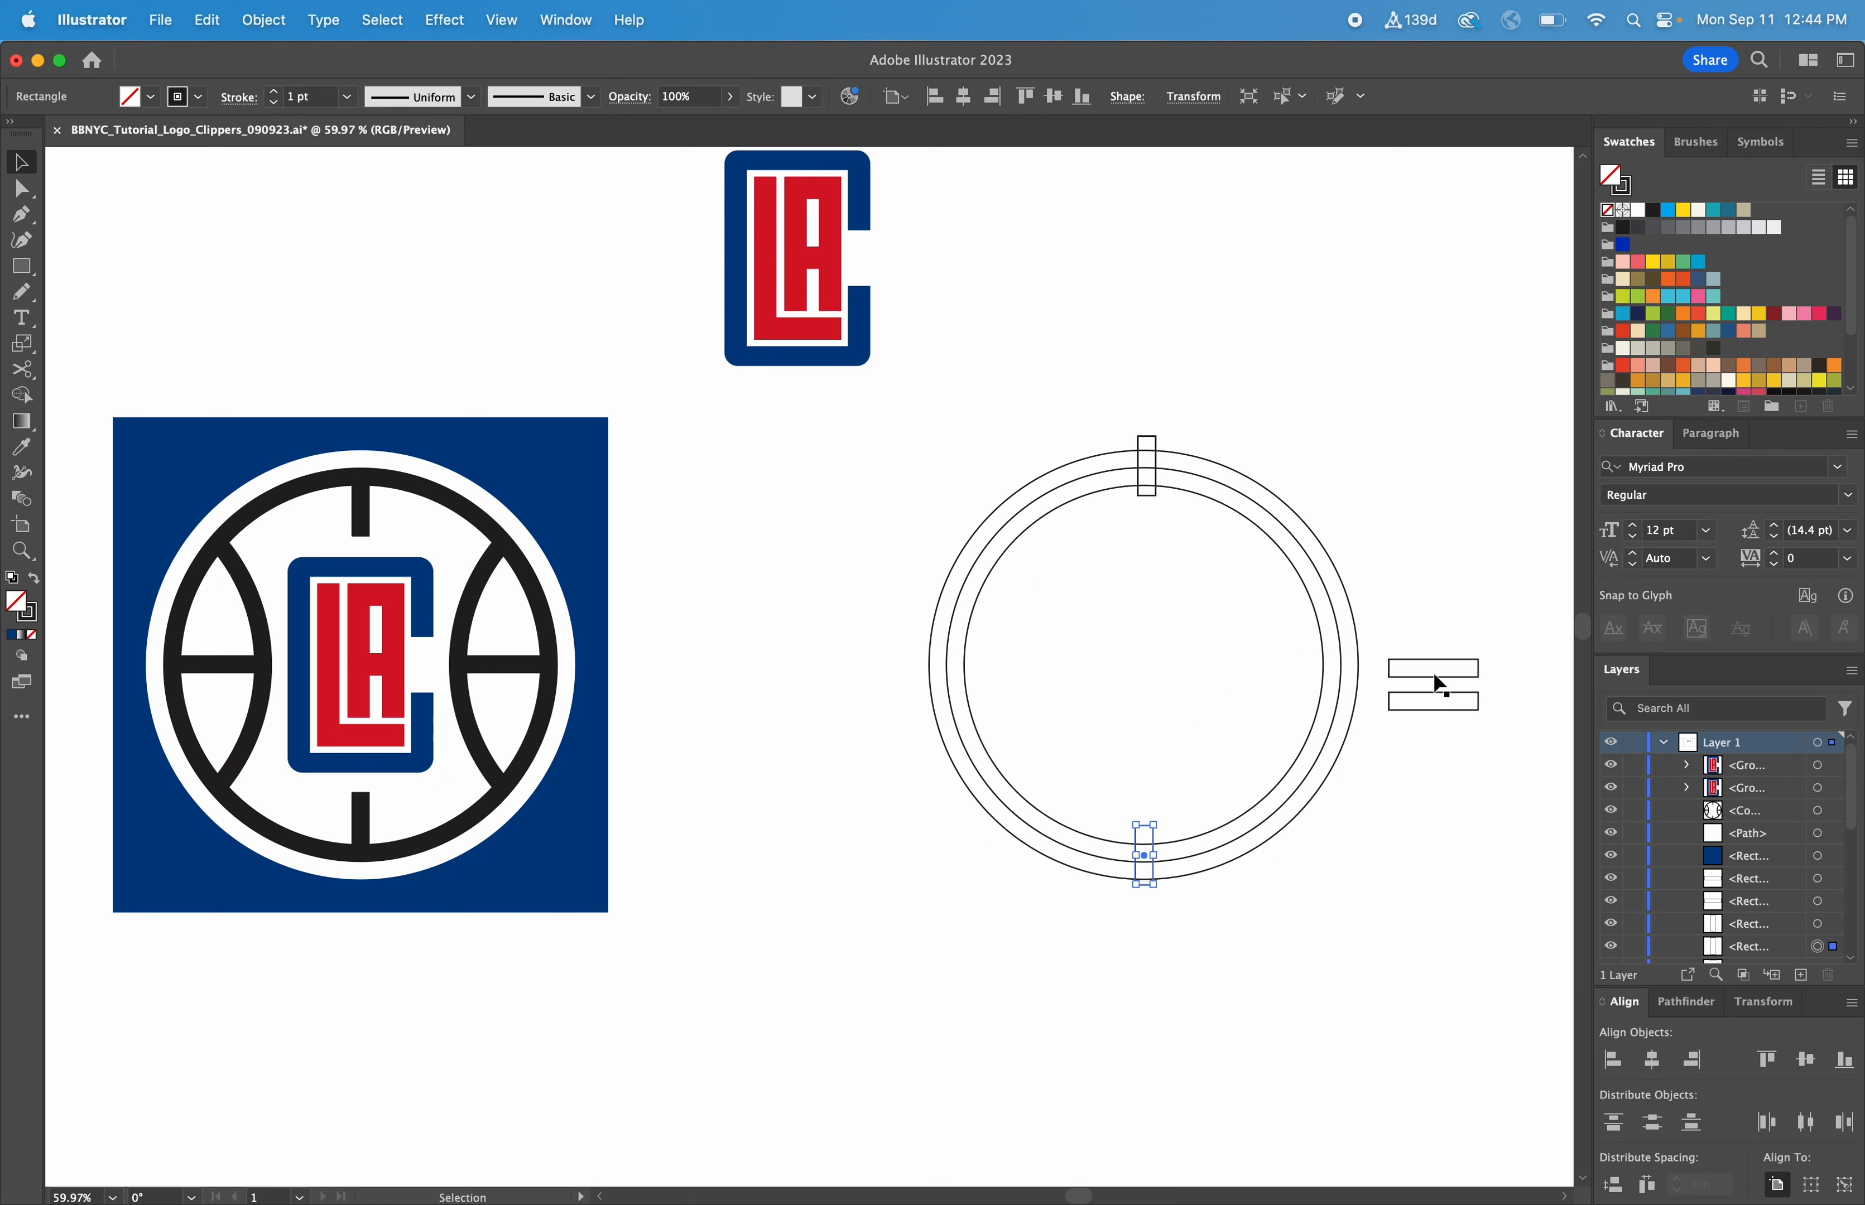
{"action": "left_click_drag", "start_coordinate": [1436, 676], "coordinate": [1337, 660]}
{"action": "left_click", "coordinate": [1427, 587]}
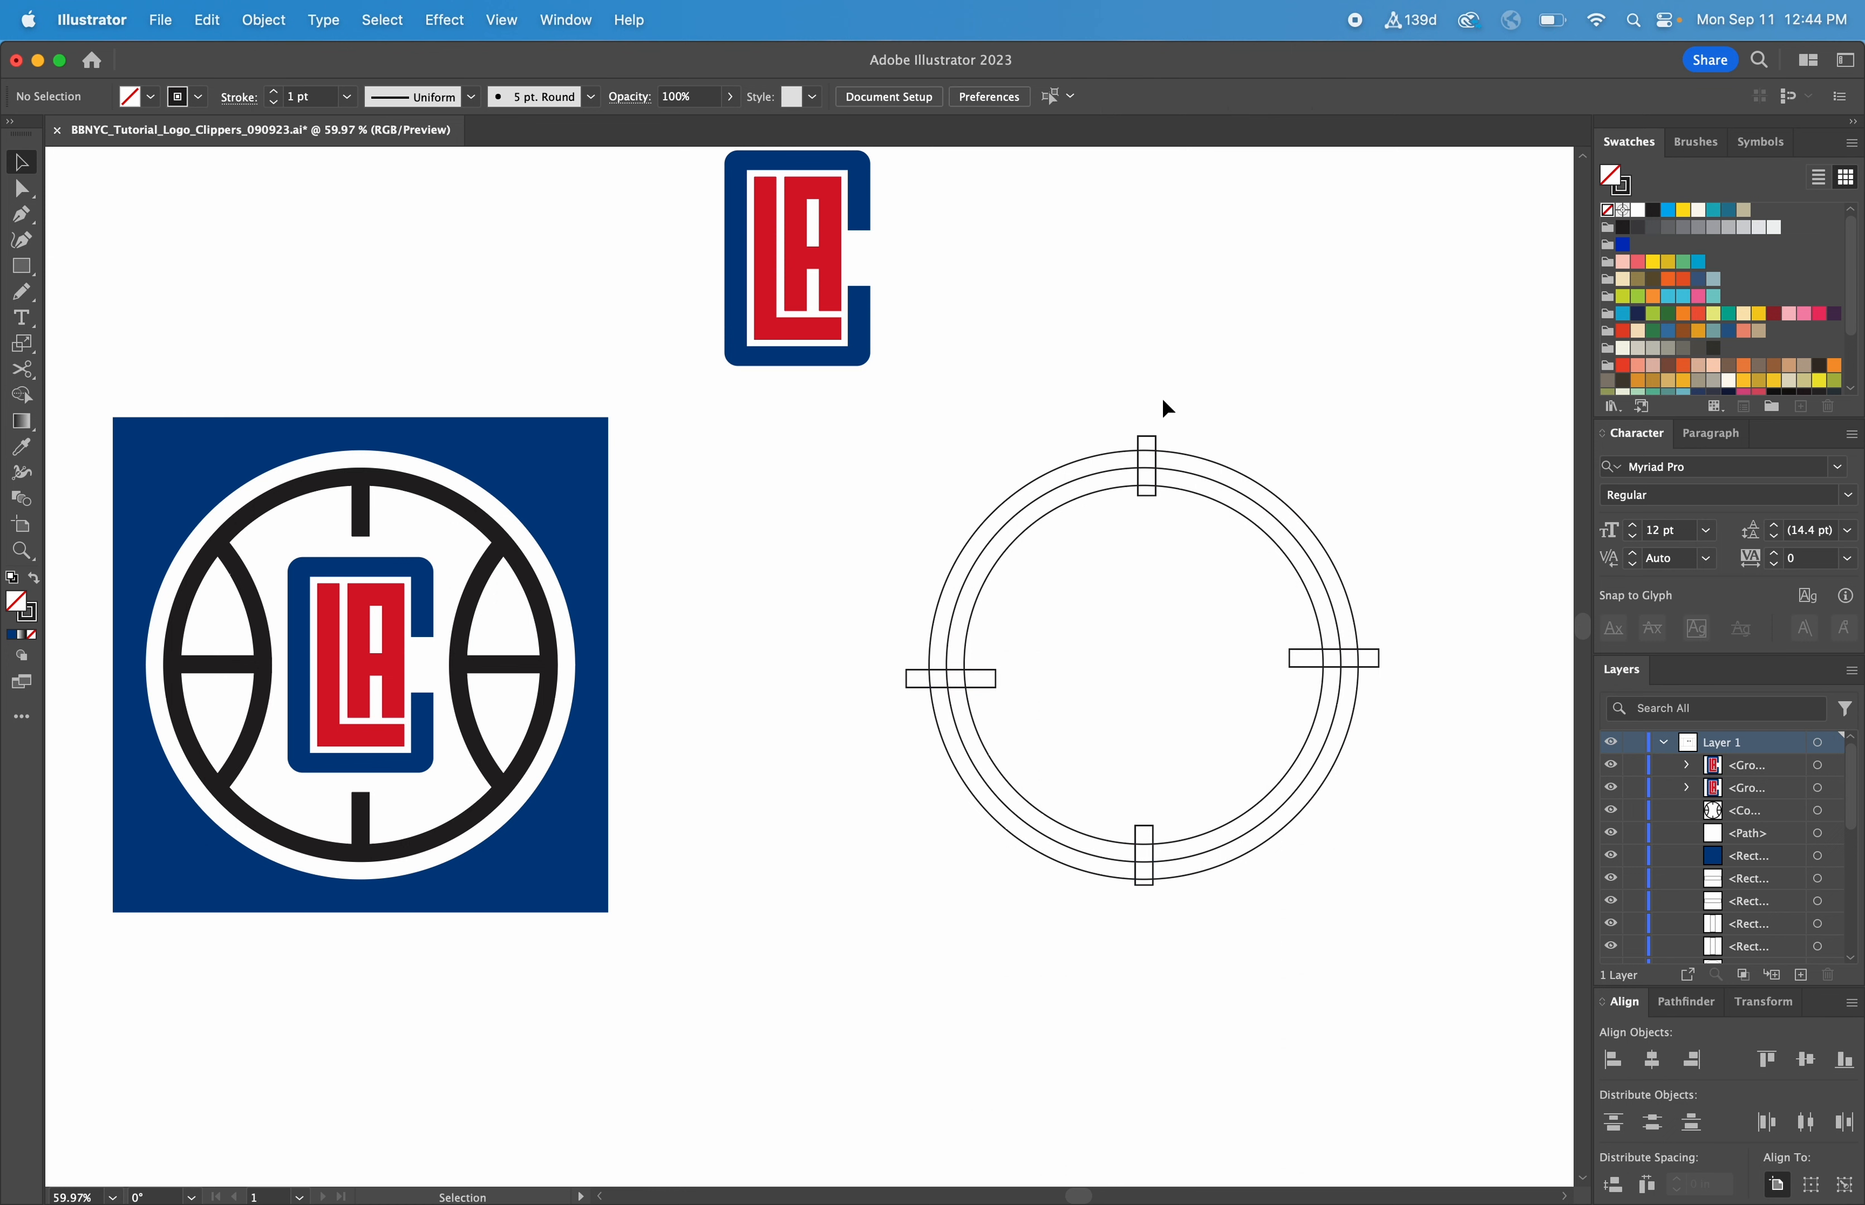
Align the two upright rectangles and the circles on their horizontal centers
{"action": "left_click_drag", "start_coordinate": [1165, 378], "coordinate": [1111, 920]}
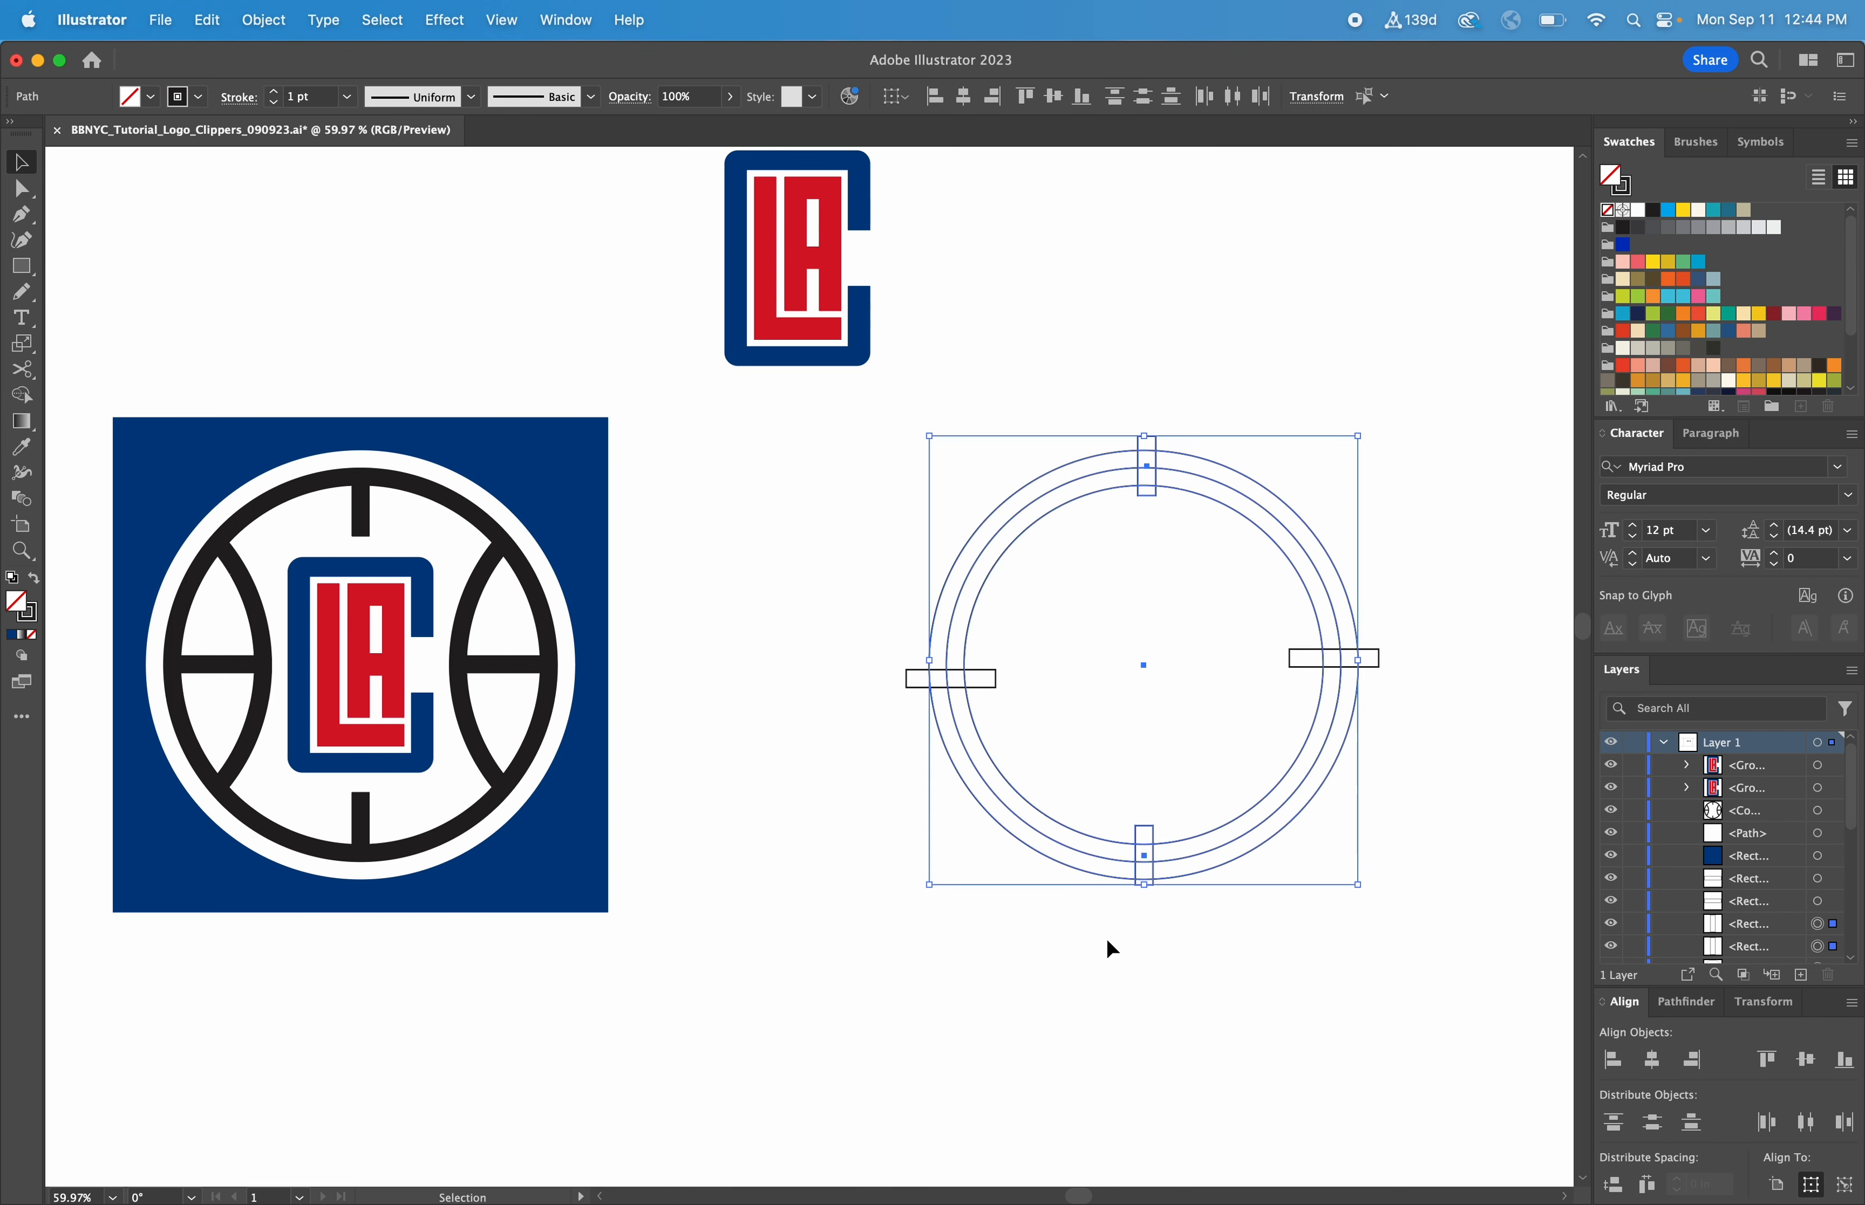
{"action": "left_click", "coordinate": [1651, 1060]}
{"action": "left_click", "coordinate": [1411, 750]}
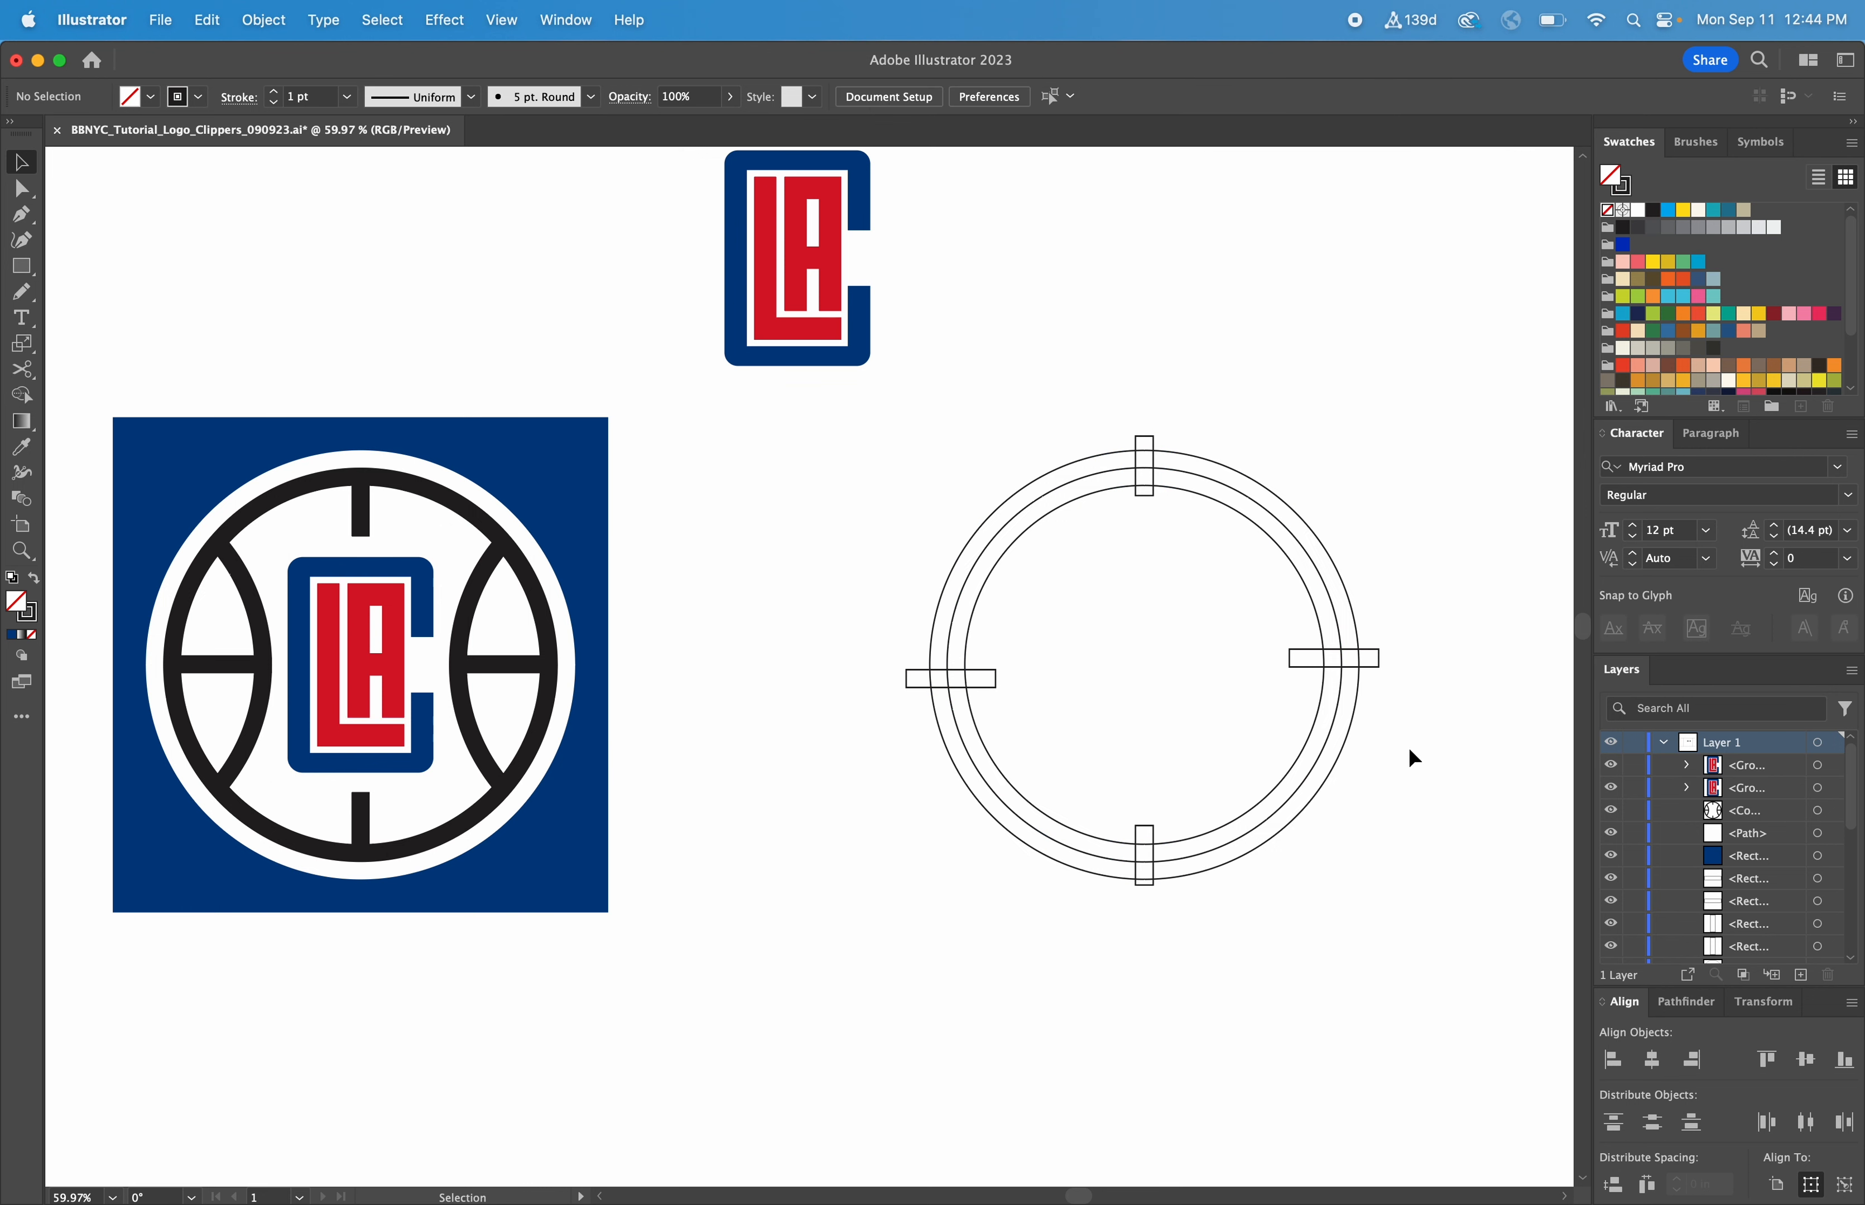
Align the two horizontal rectangles with the circles on their vertical centers
{"action": "left_click_drag", "start_coordinate": [1400, 719], "coordinate": [909, 623]}
{"action": "left_click", "coordinate": [977, 608], "text": "shift"}
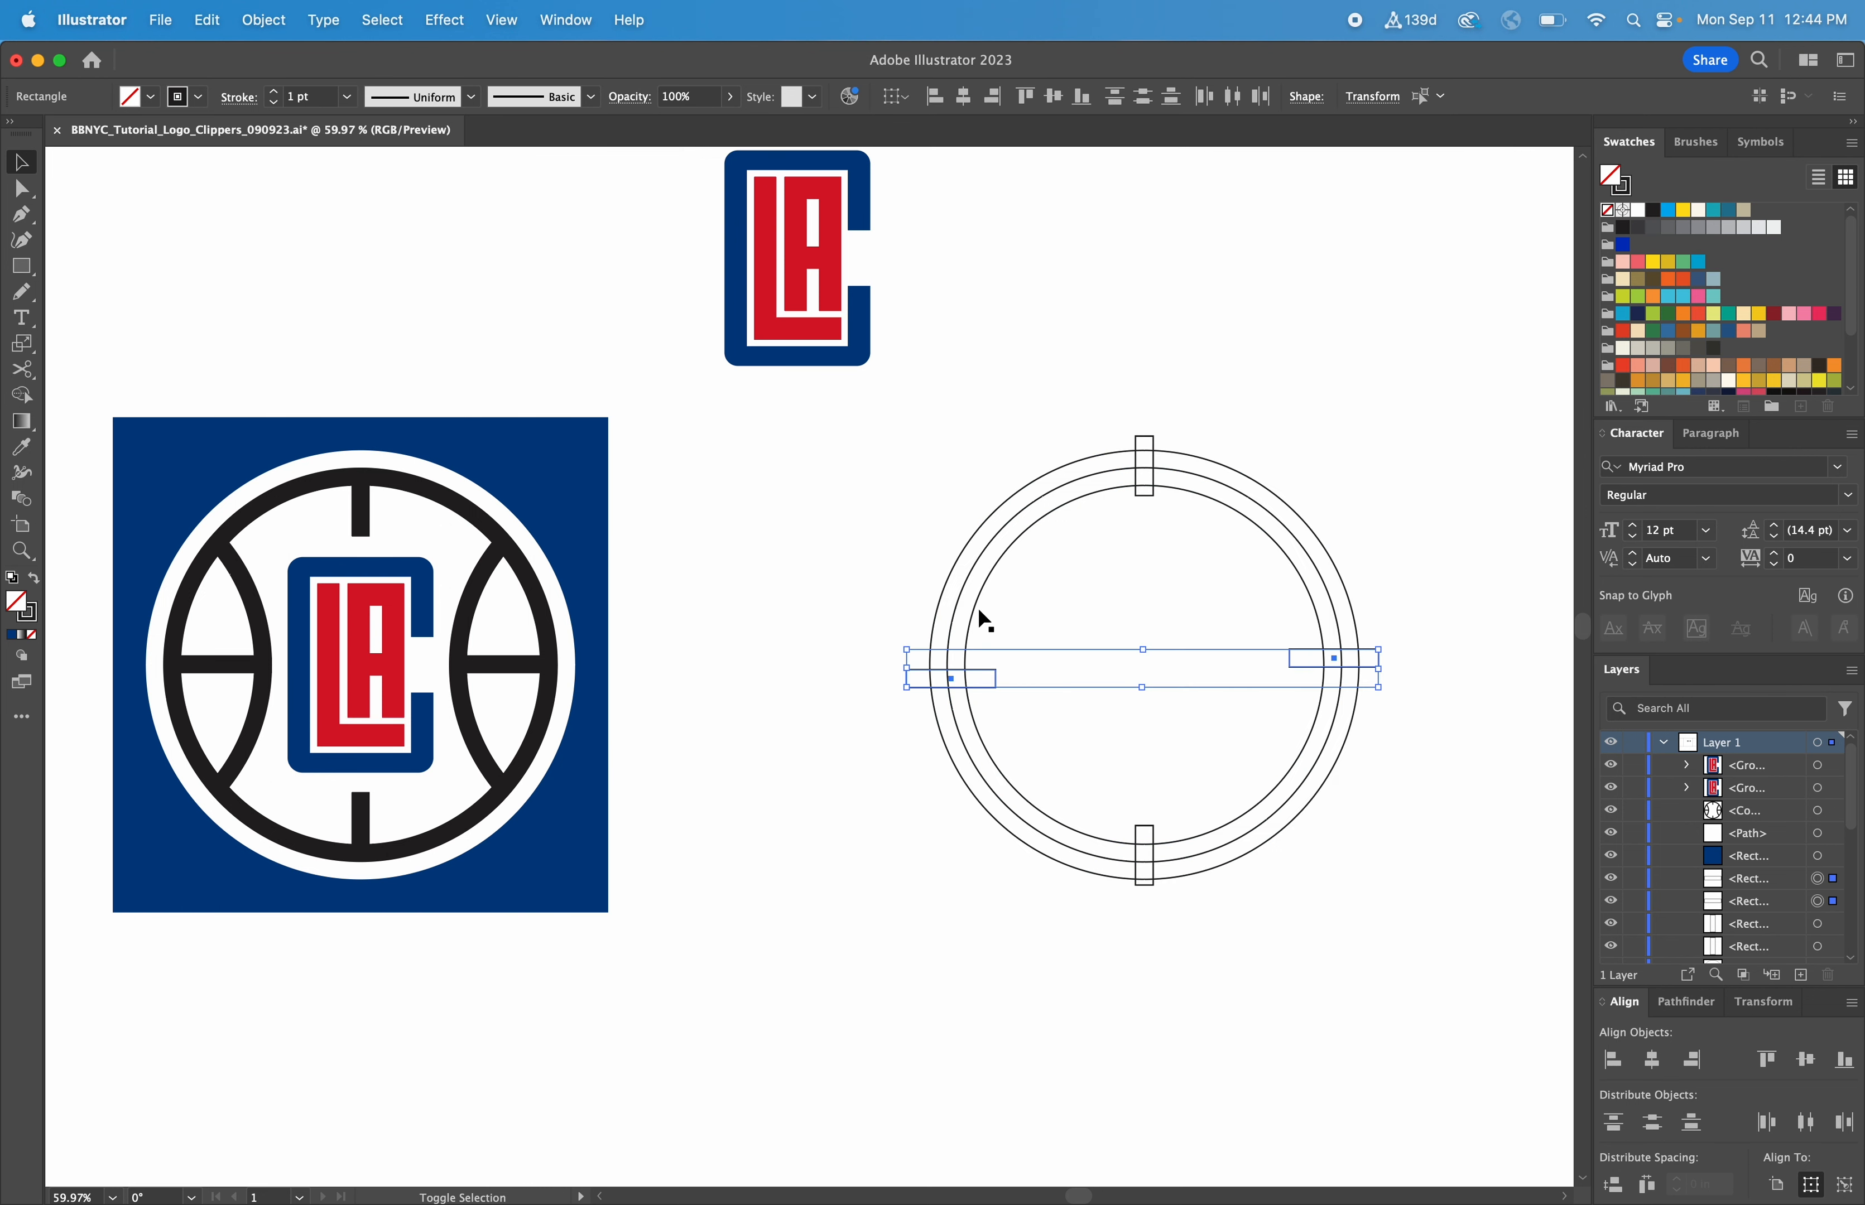
{"action": "left_click", "coordinate": [979, 606], "text": "shift"}
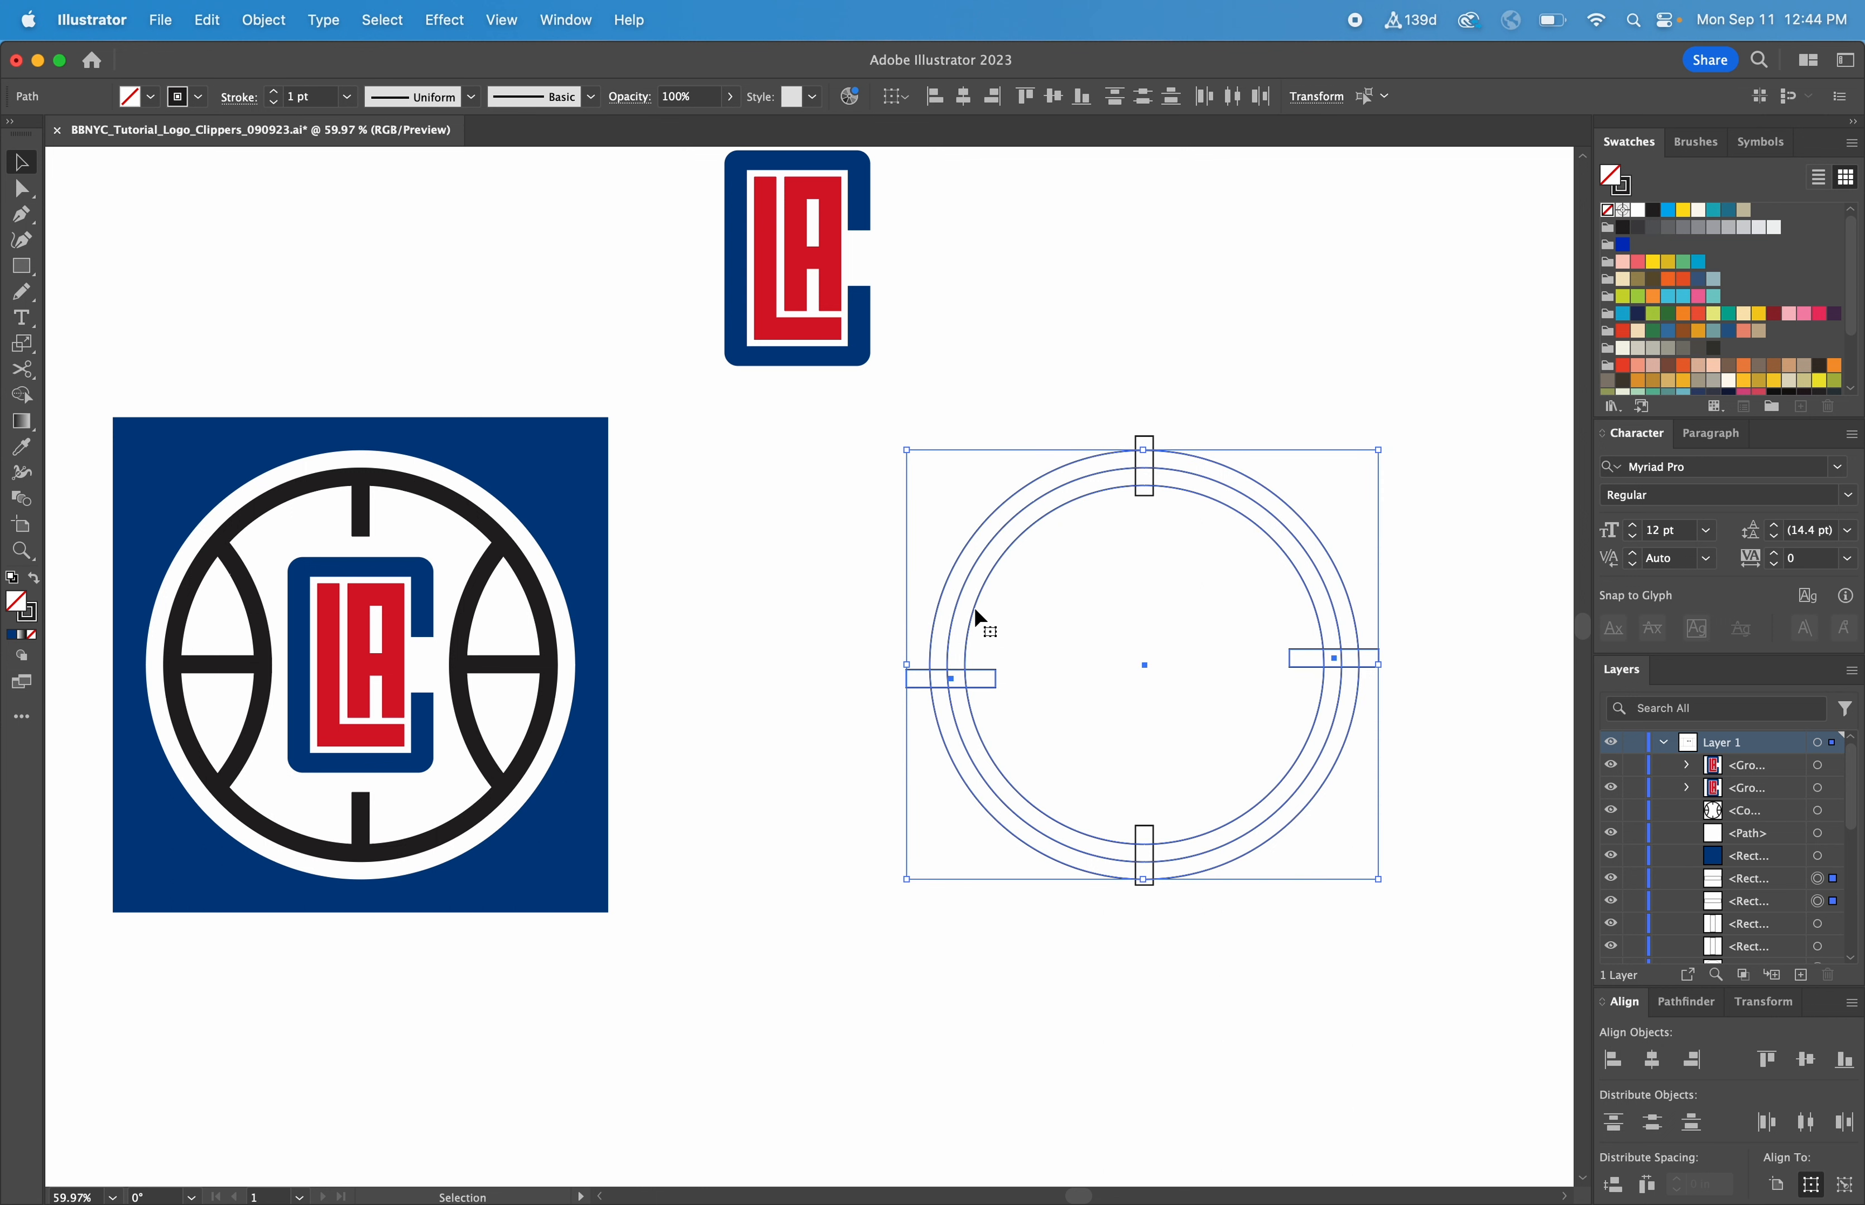
{"action": "left_click", "coordinate": [974, 606]}
{"action": "left_click", "coordinate": [1805, 1060]}
{"action": "left_click", "coordinate": [1285, 979]}
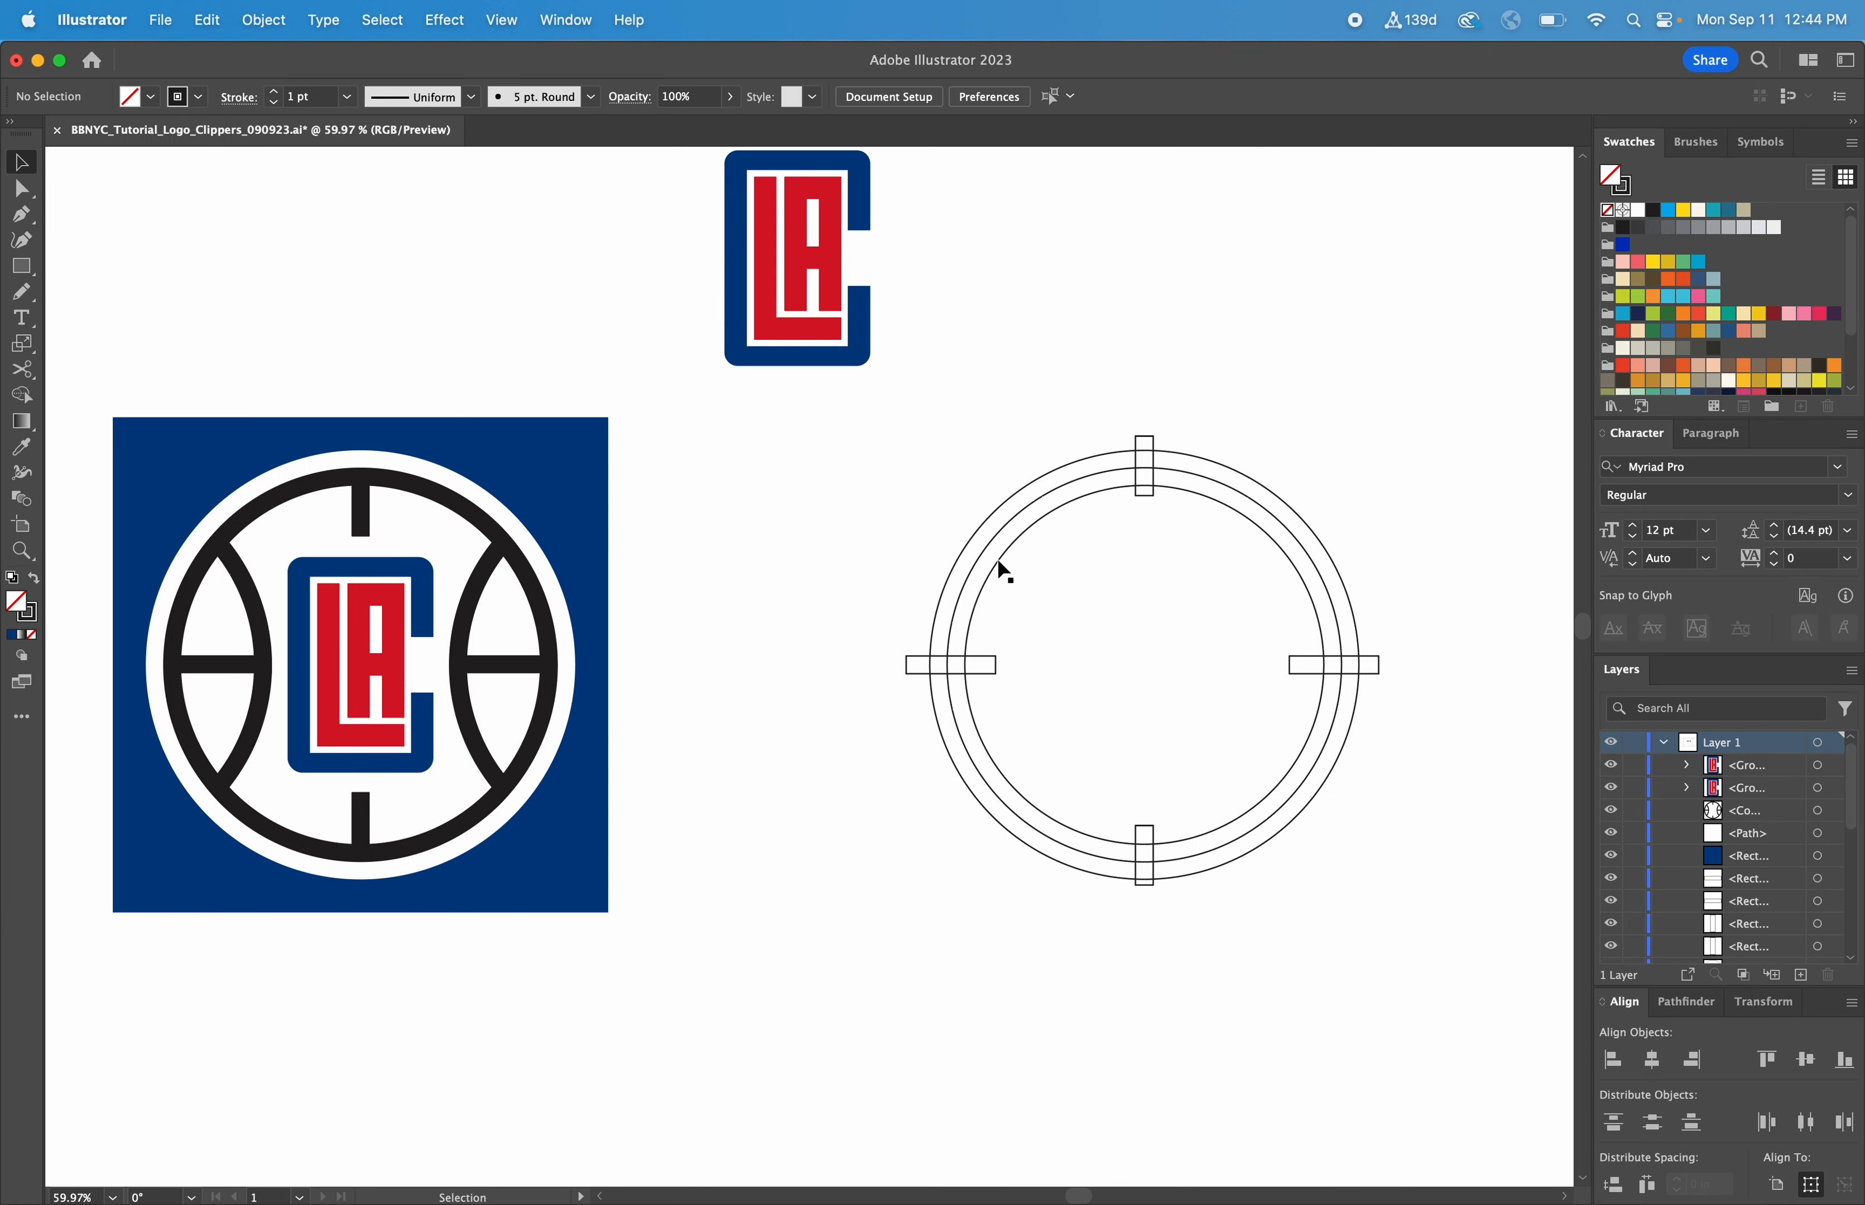
Duplicate the two inner circles twice and place one copy overlapping each side of the original ring
{"action": "left_click", "coordinate": [987, 536]}
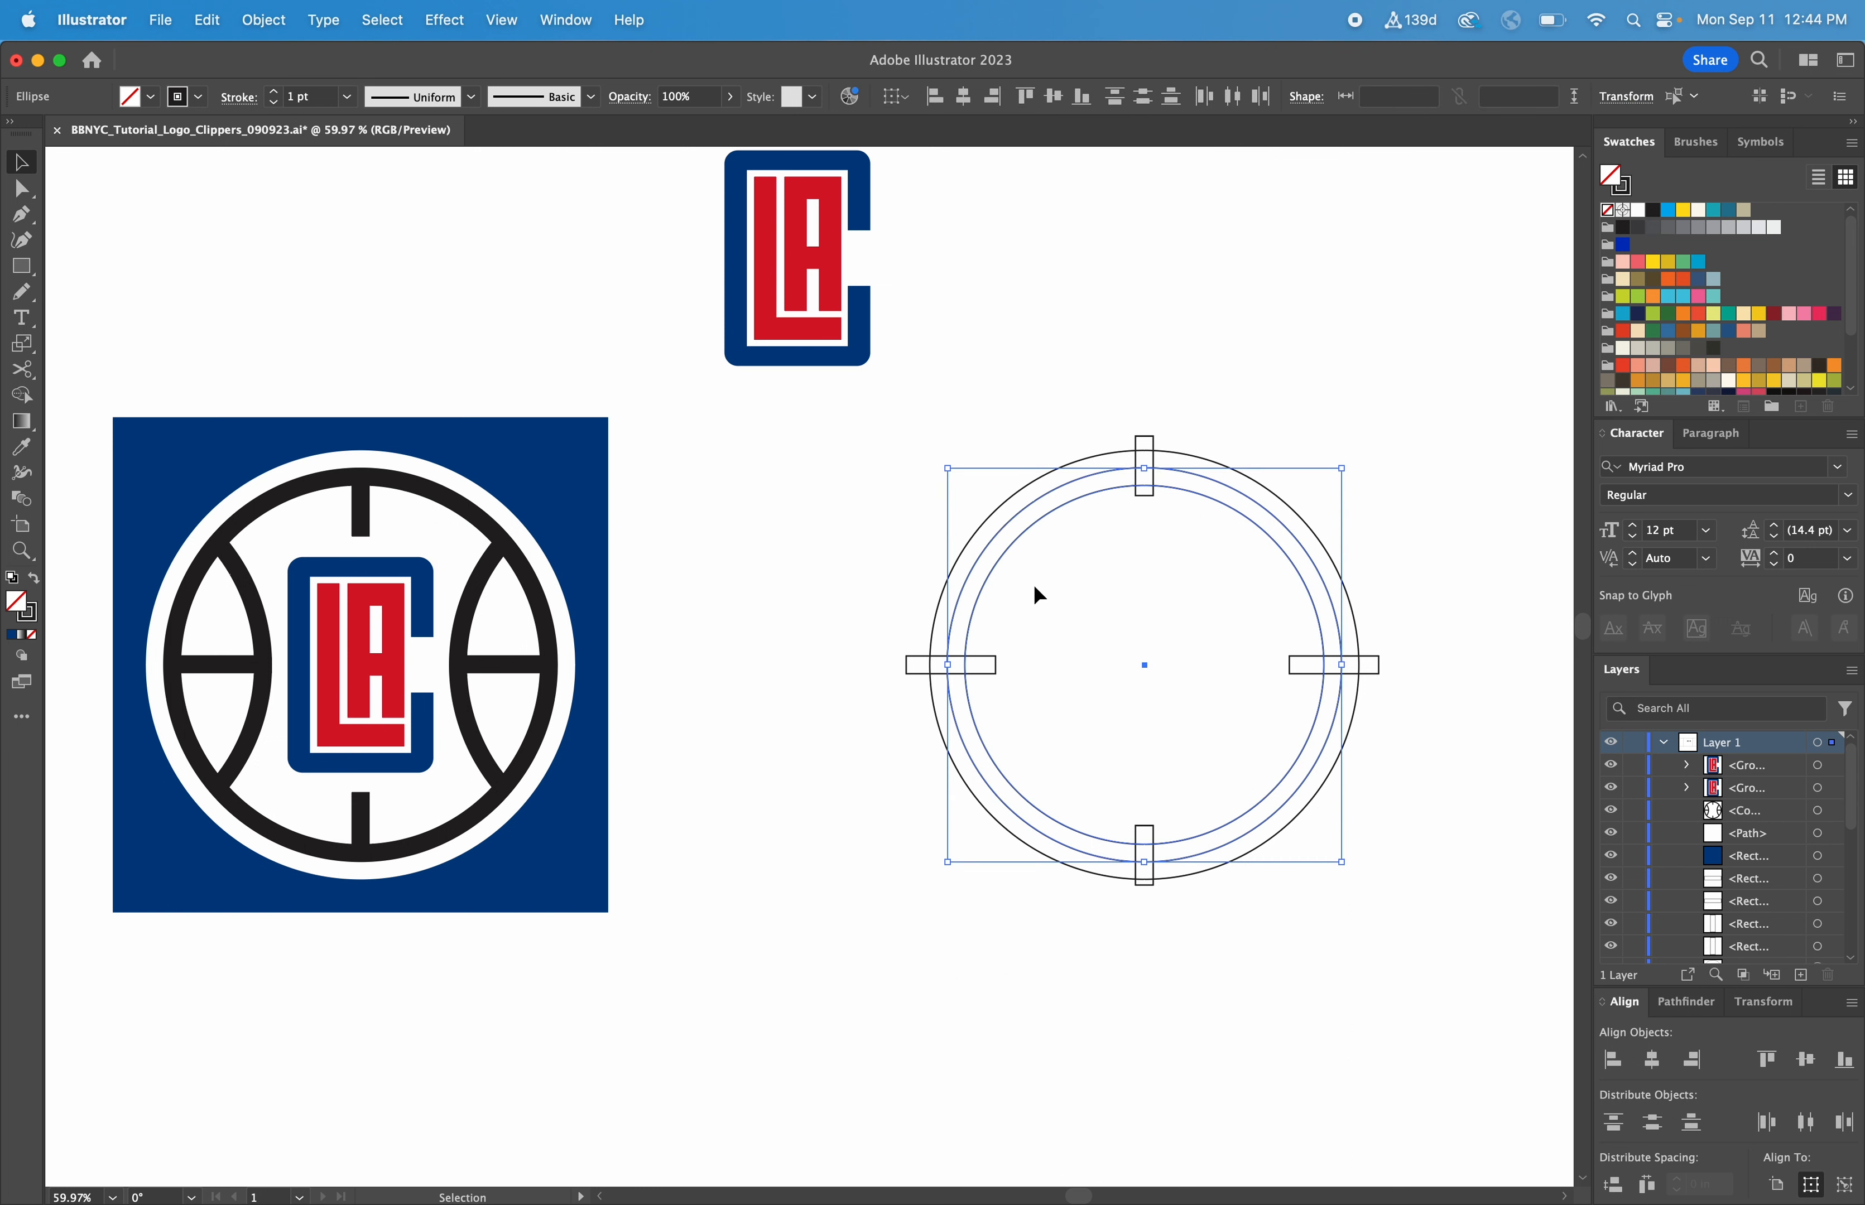
{"action": "key", "text": "super+c"}
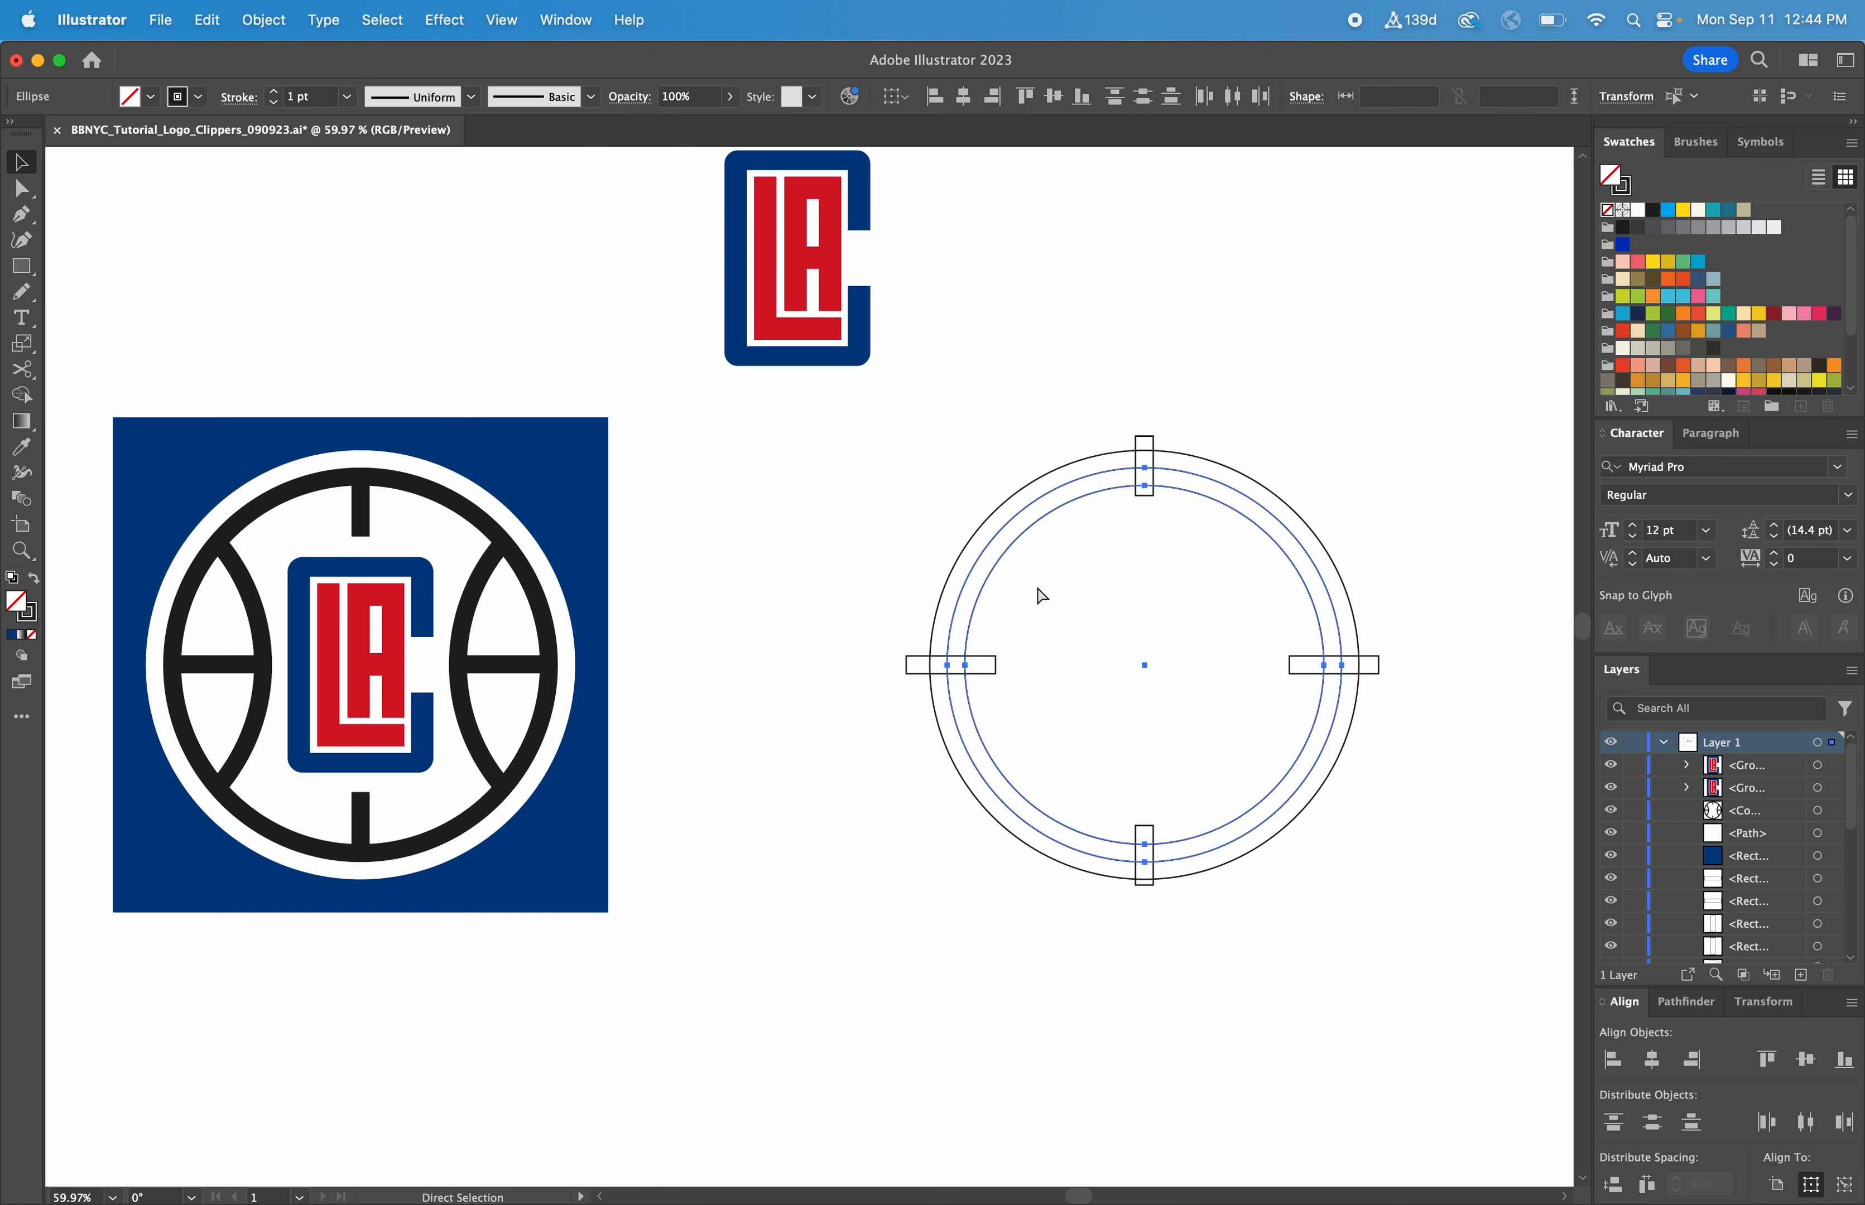
{"action": "key", "text": "super+v"}
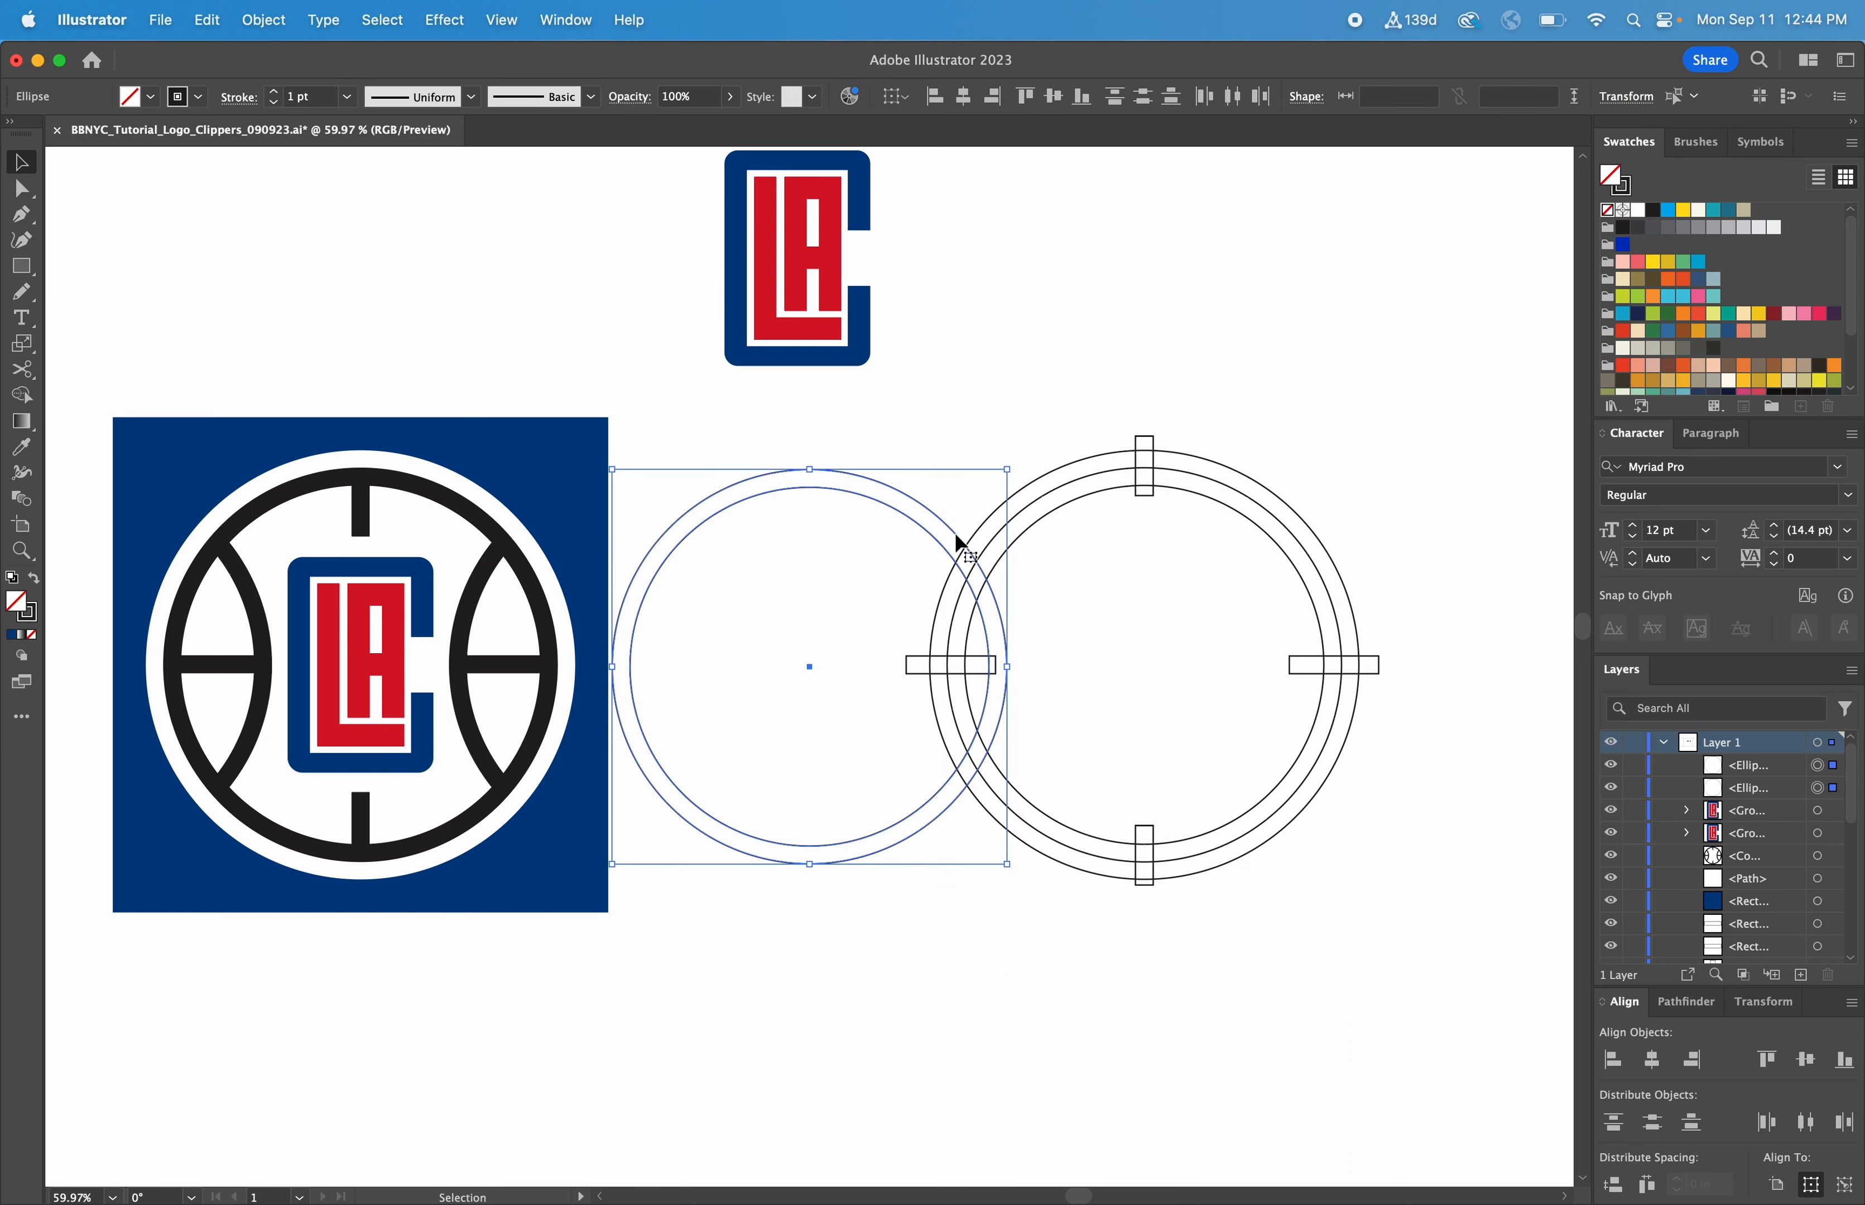
{"action": "left_click_drag", "start_coordinate": [954, 532], "coordinate": [1535, 540]}
{"action": "key", "text": "super+v"}
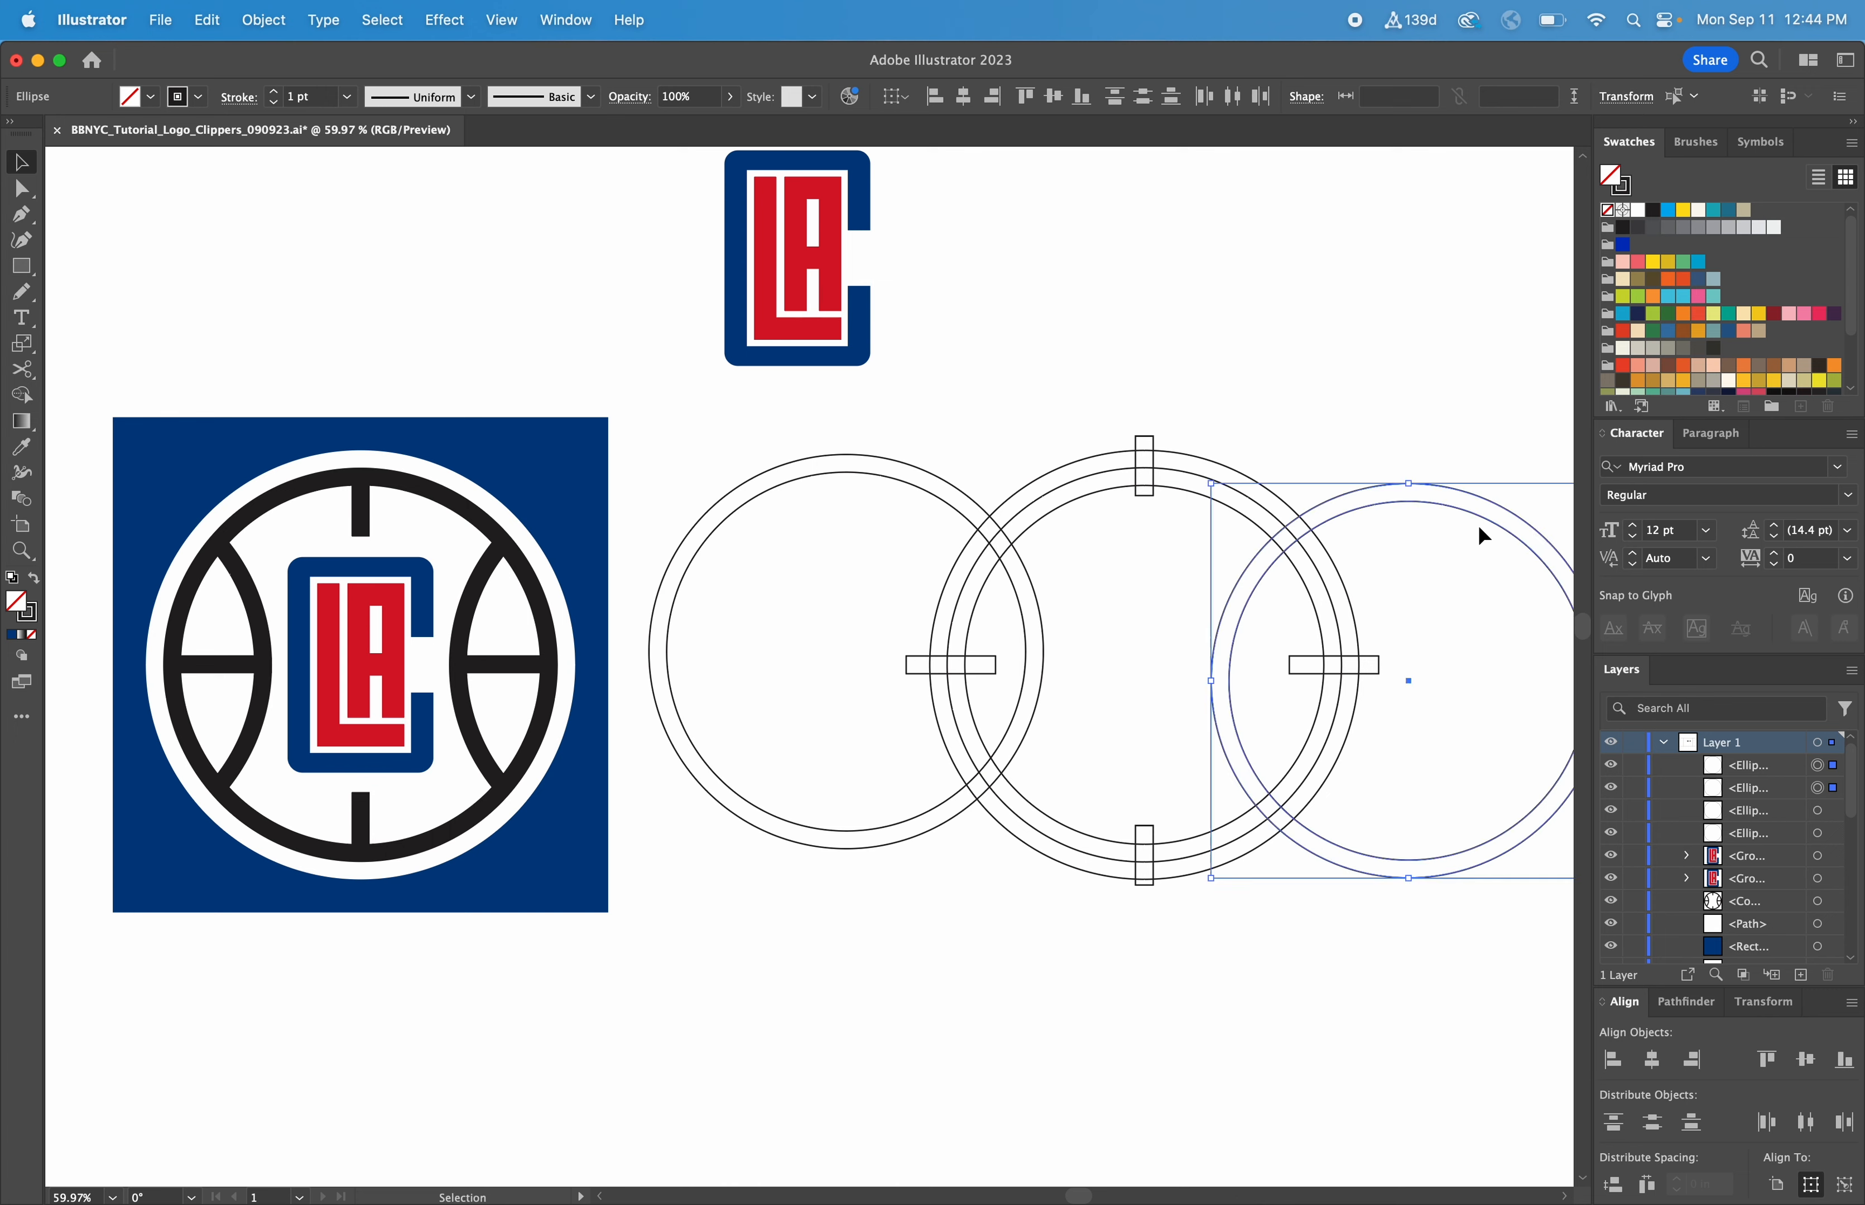
{"action": "scroll", "coordinate": [1332, 533], "scroll_direction": "right", "scroll_amount": 2}
{"action": "left_click_drag", "start_coordinate": [1283, 492], "coordinate": [1331, 471]}
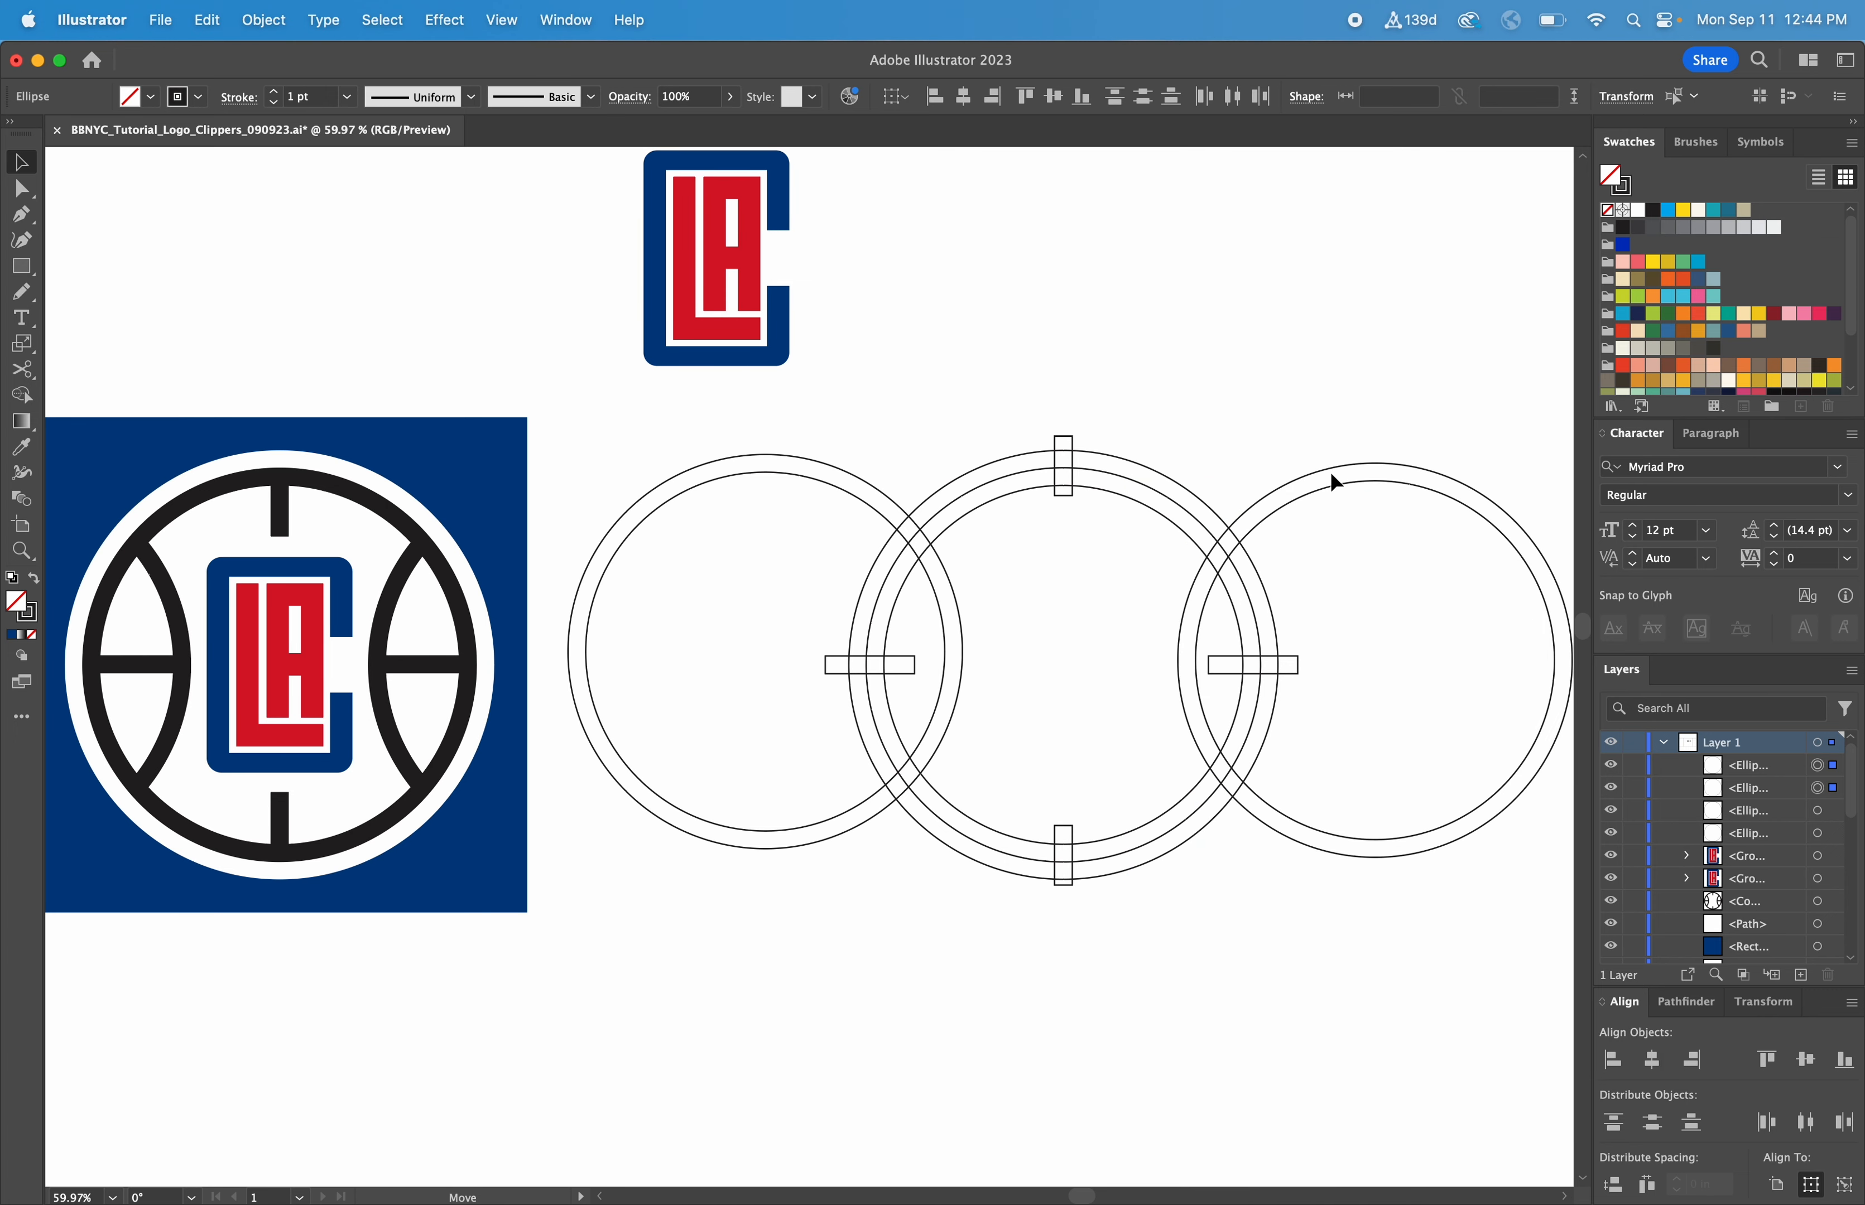
Shift both horizontal rectangles inward so they span the overlaps between the central ring and the side circles
{"action": "left_click", "coordinate": [1313, 631]}
{"action": "left_click_drag", "start_coordinate": [1291, 660], "coordinate": [1268, 656]}
{"action": "left_click", "coordinate": [857, 658]}
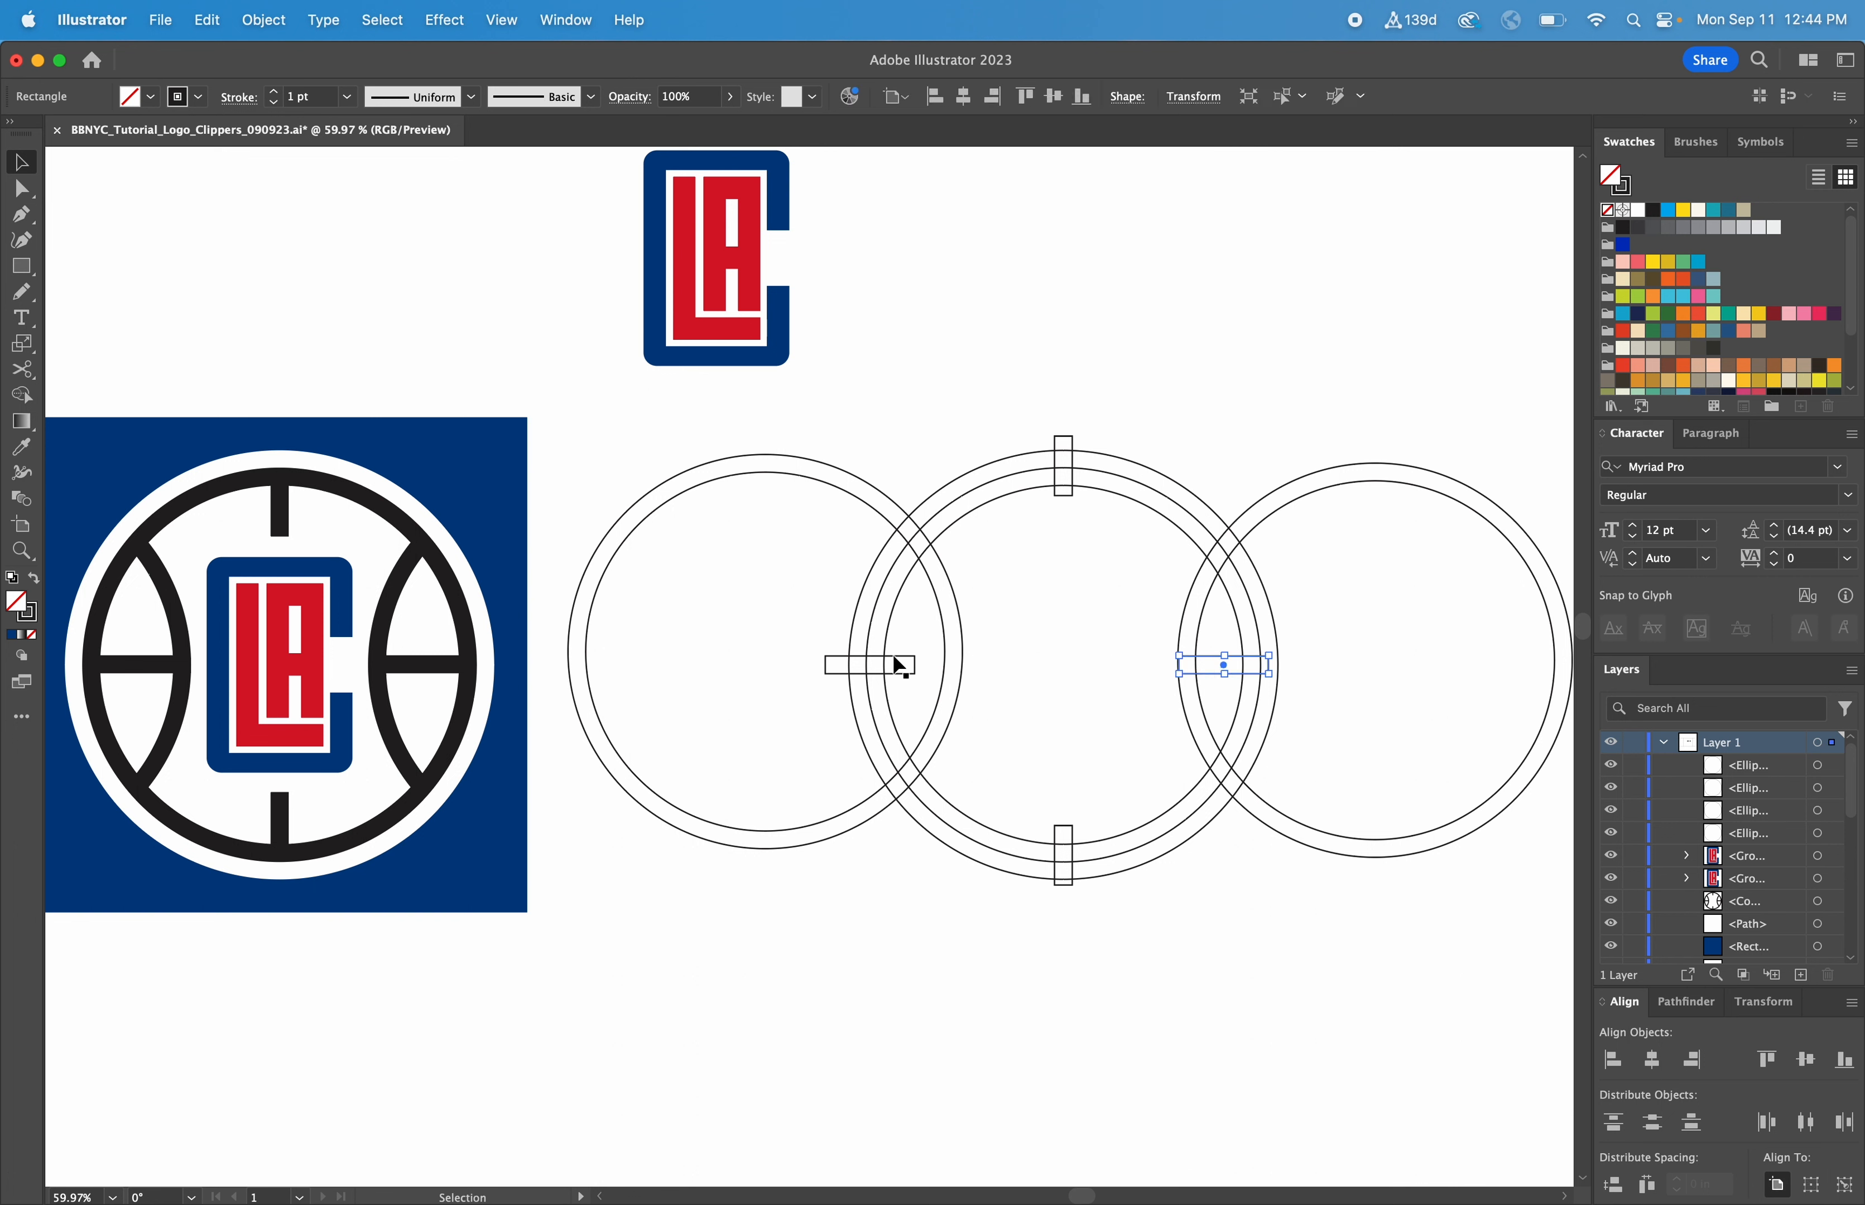
{"action": "left_click_drag", "start_coordinate": [892, 658], "coordinate": [924, 657]}
{"action": "left_click", "coordinate": [793, 401]}
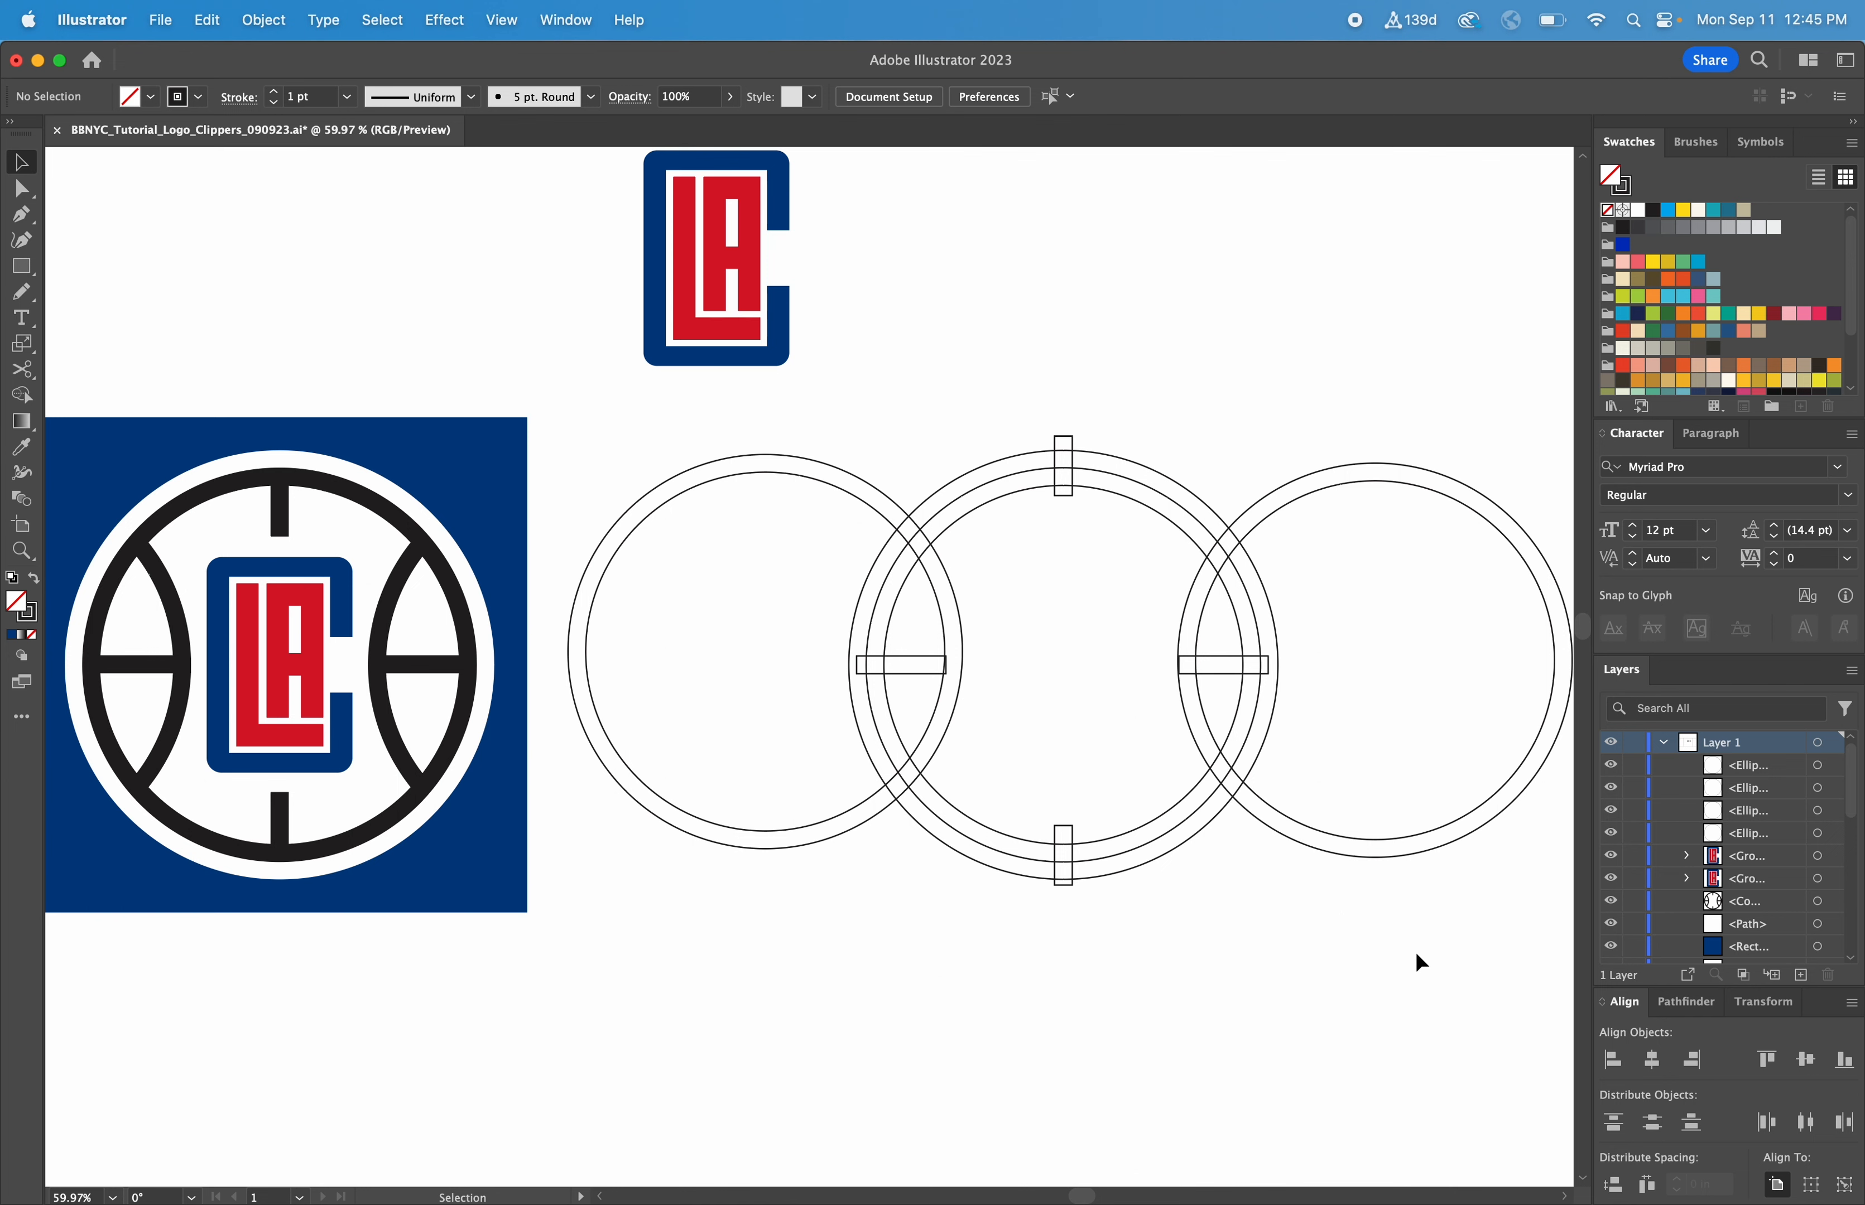
Delete the rough circle arrangement and move the prepared version of overlapping circles and bars into its place beside the reference
{"action": "left_click_drag", "start_coordinate": [1421, 953], "coordinate": [815, 453]}
{"action": "key", "text": "Delete"}
{"action": "key", "text": "super+minus"}
{"action": "key", "text": "super+minus"}
{"action": "key", "text": "super+minus"}
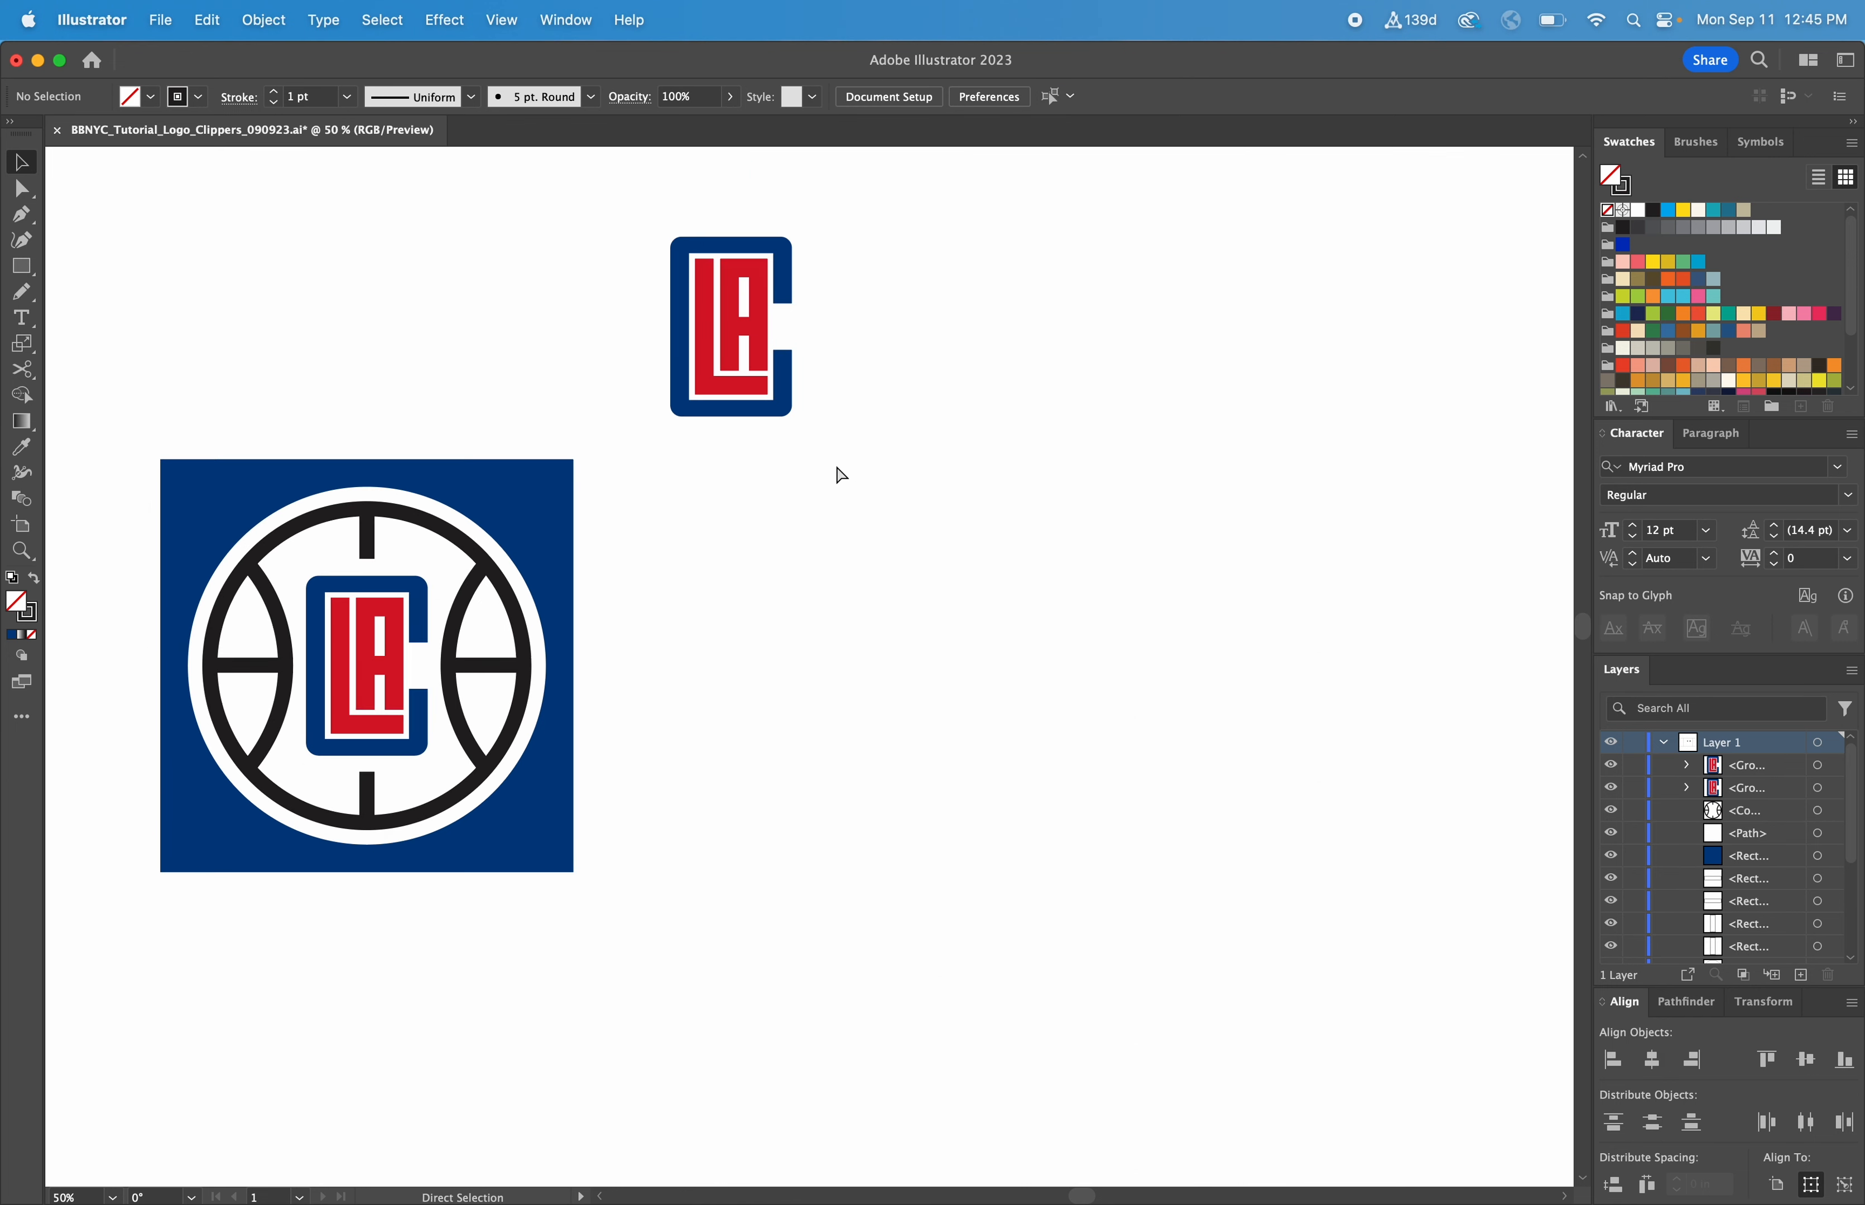
{"action": "left_click_drag", "start_coordinate": [1359, 890], "coordinate": [848, 820]}
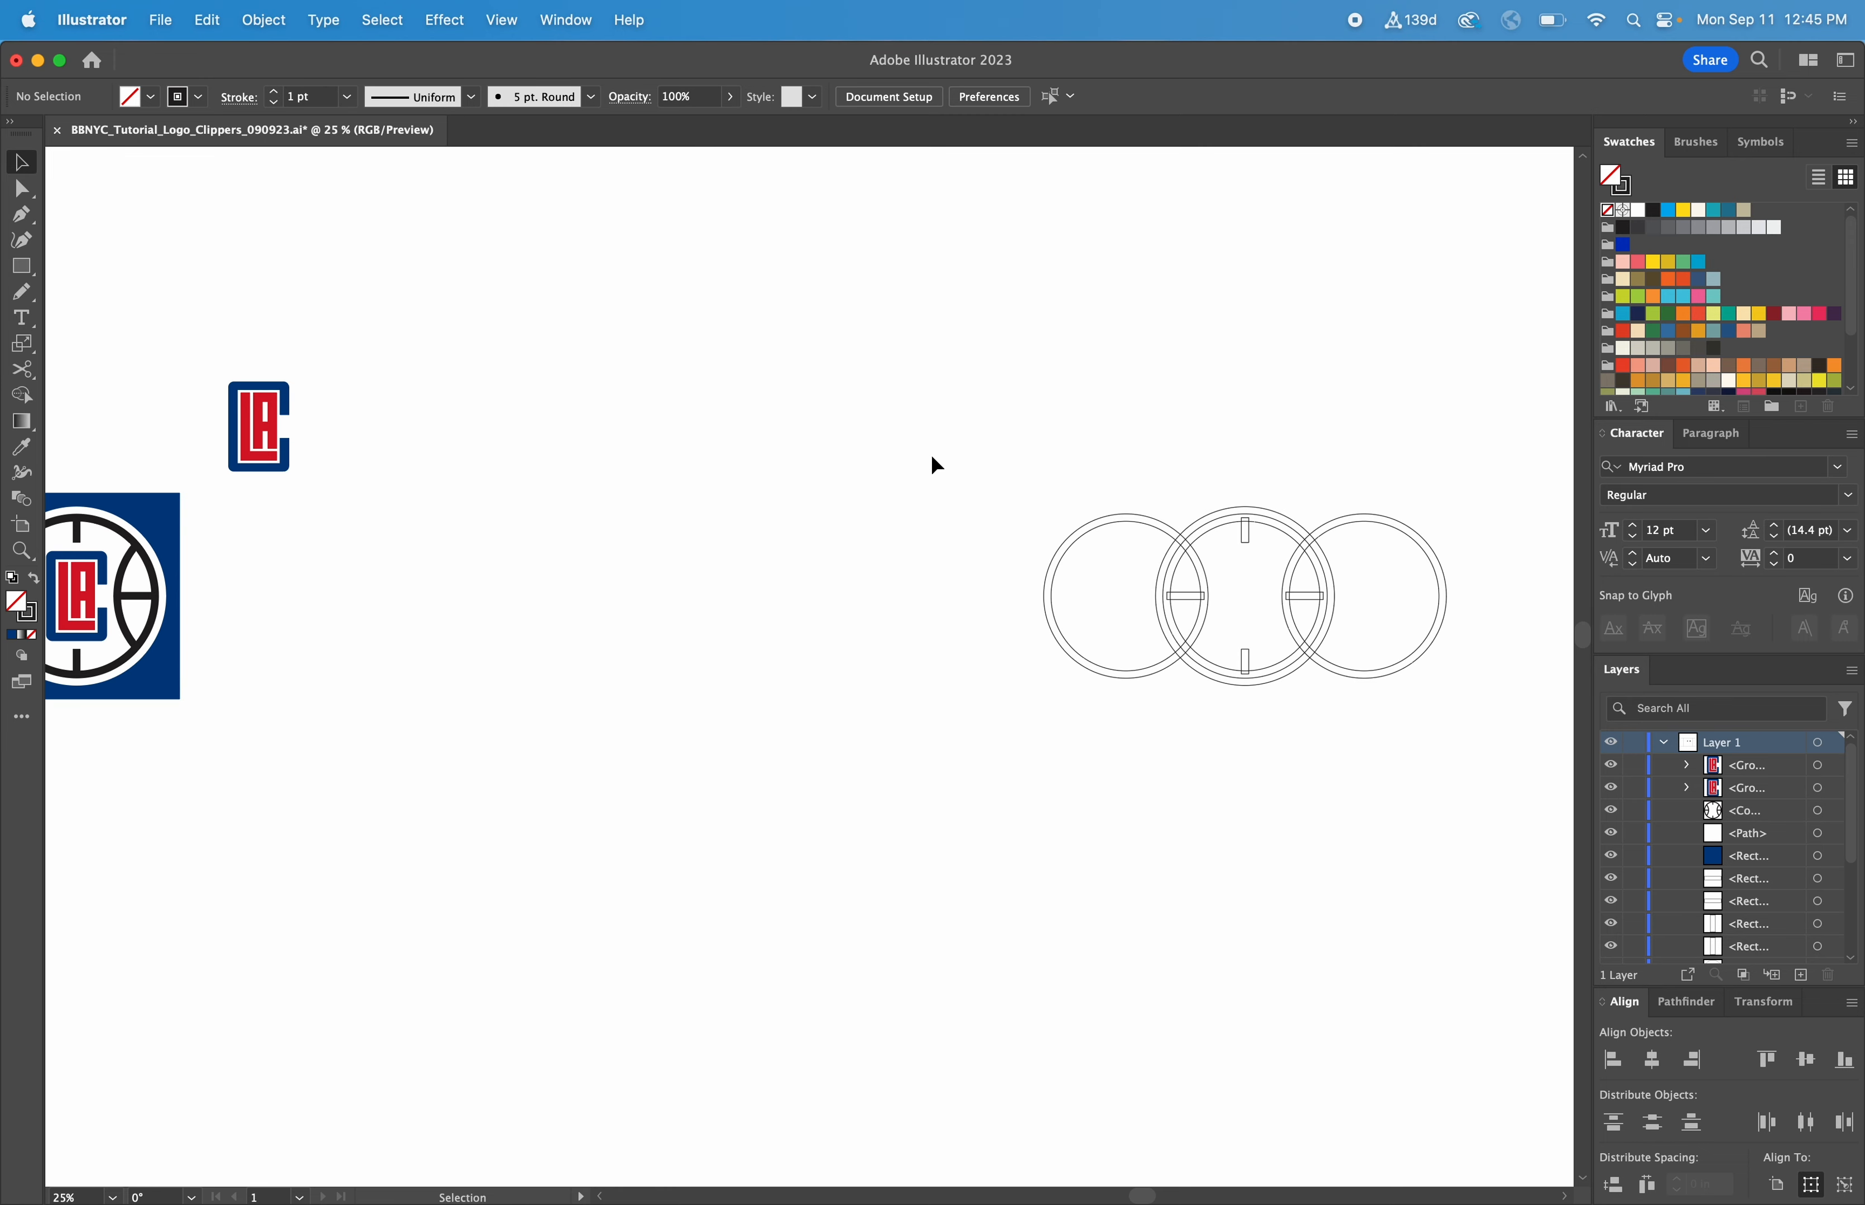
{"action": "left_click_drag", "start_coordinate": [931, 455], "coordinate": [502, 581]}
{"action": "left_click", "coordinate": [582, 721]}
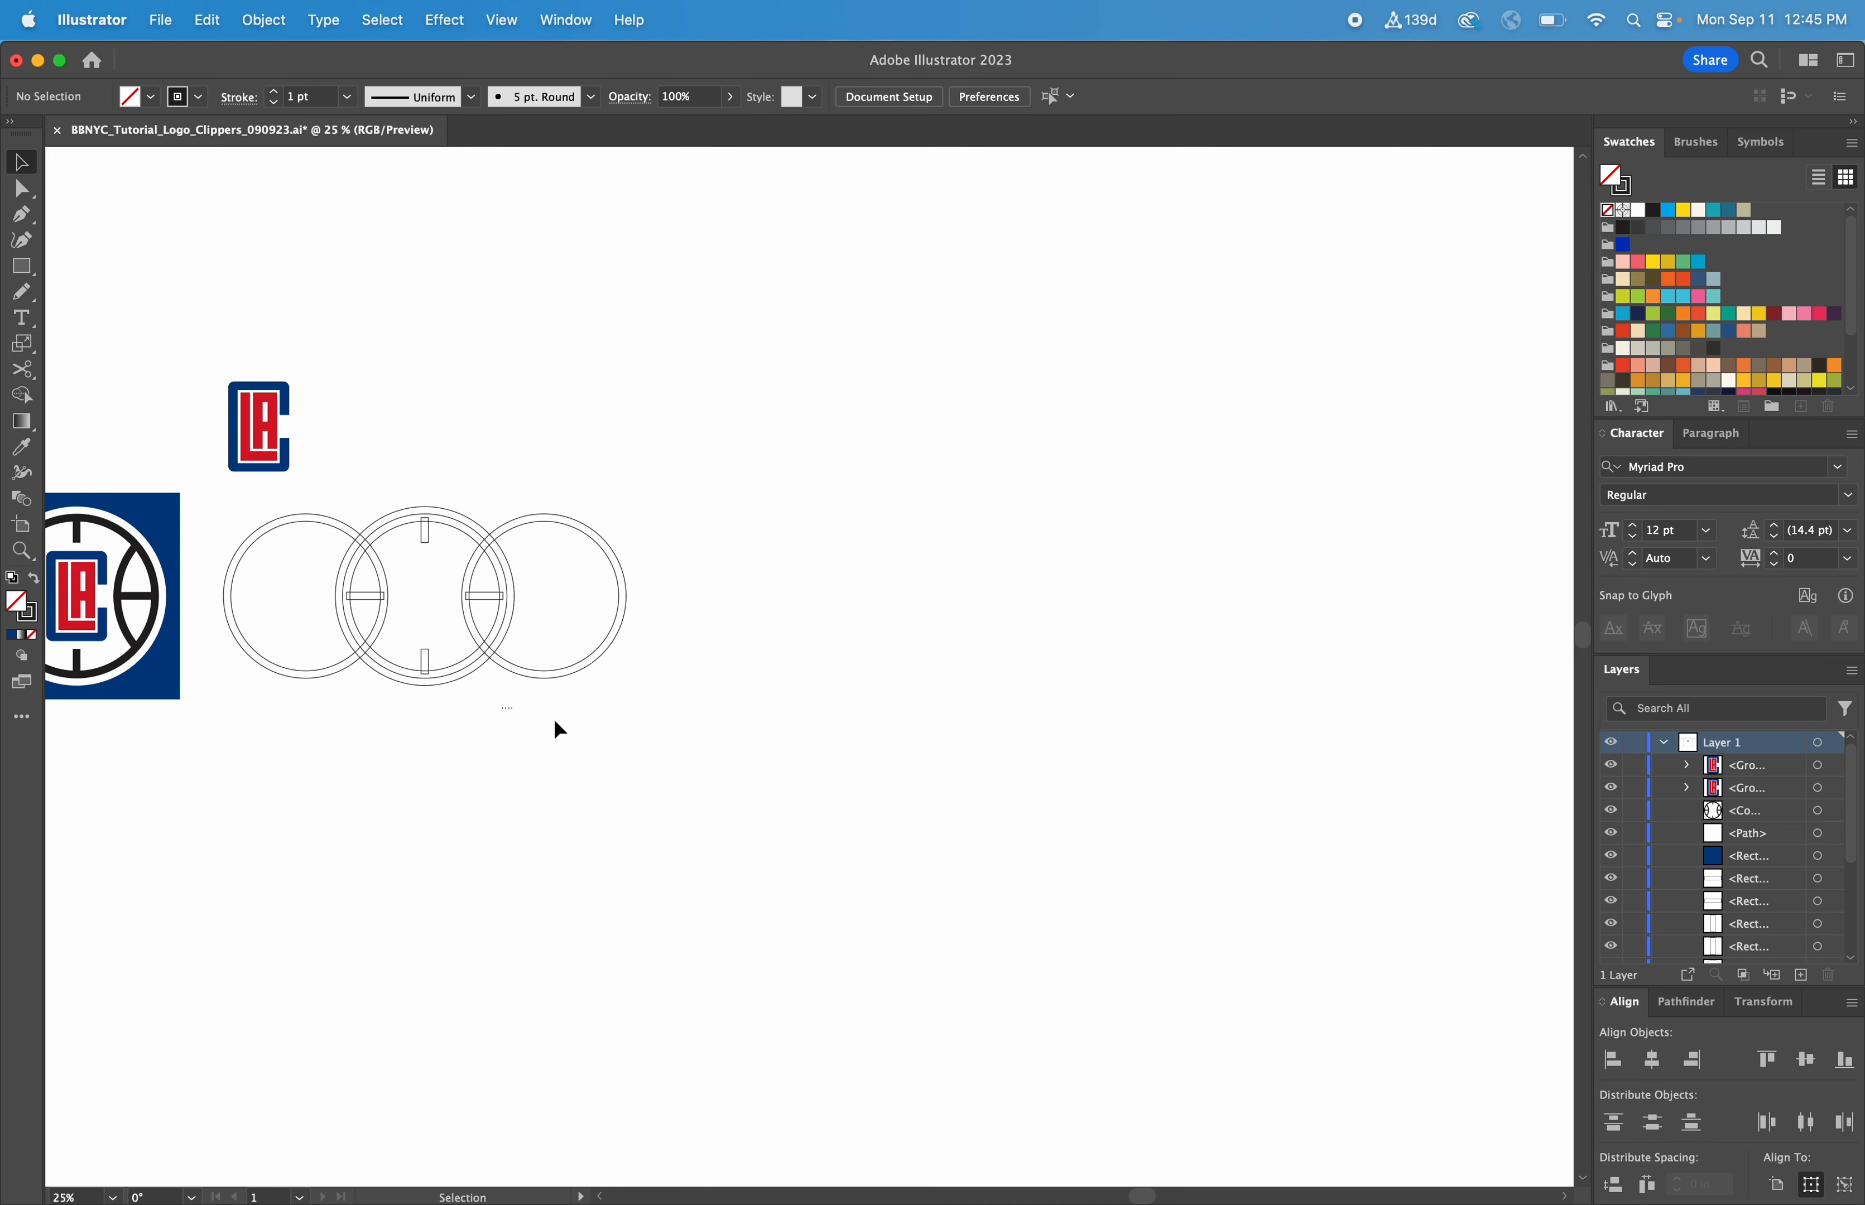
Remove the portions of both side circles that lie outside the central circle with the Shape Builder
{"action": "key", "text": "space"}
{"action": "left_click_drag", "start_coordinate": [579, 709], "coordinate": [1035, 817]}
{"action": "key", "text": "z"}
{"action": "left_click_drag", "start_coordinate": [1195, 914], "coordinate": [474, 558]}
{"action": "key", "text": "v"}
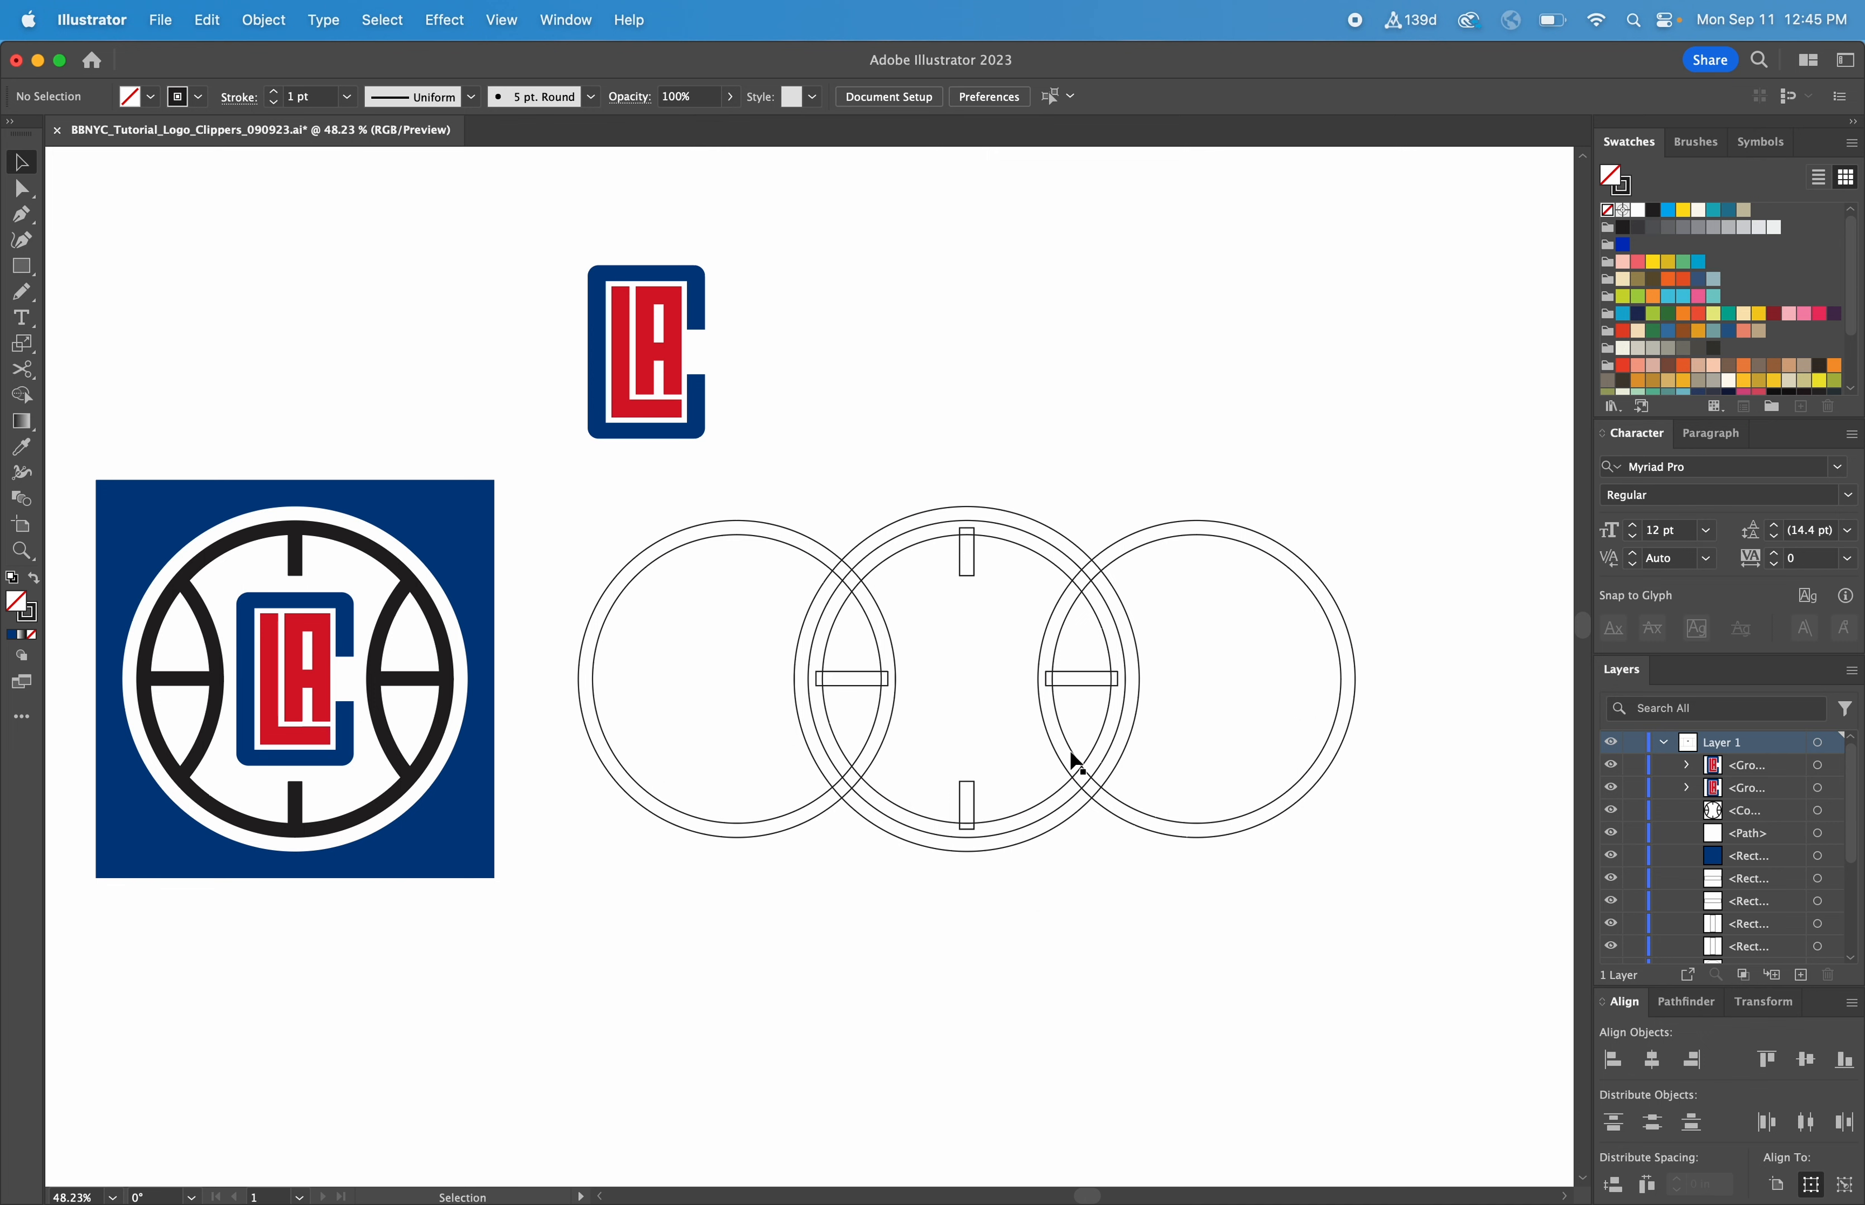
{"action": "scroll", "coordinate": [1075, 762], "scroll_direction": "left", "scroll_amount": 2}
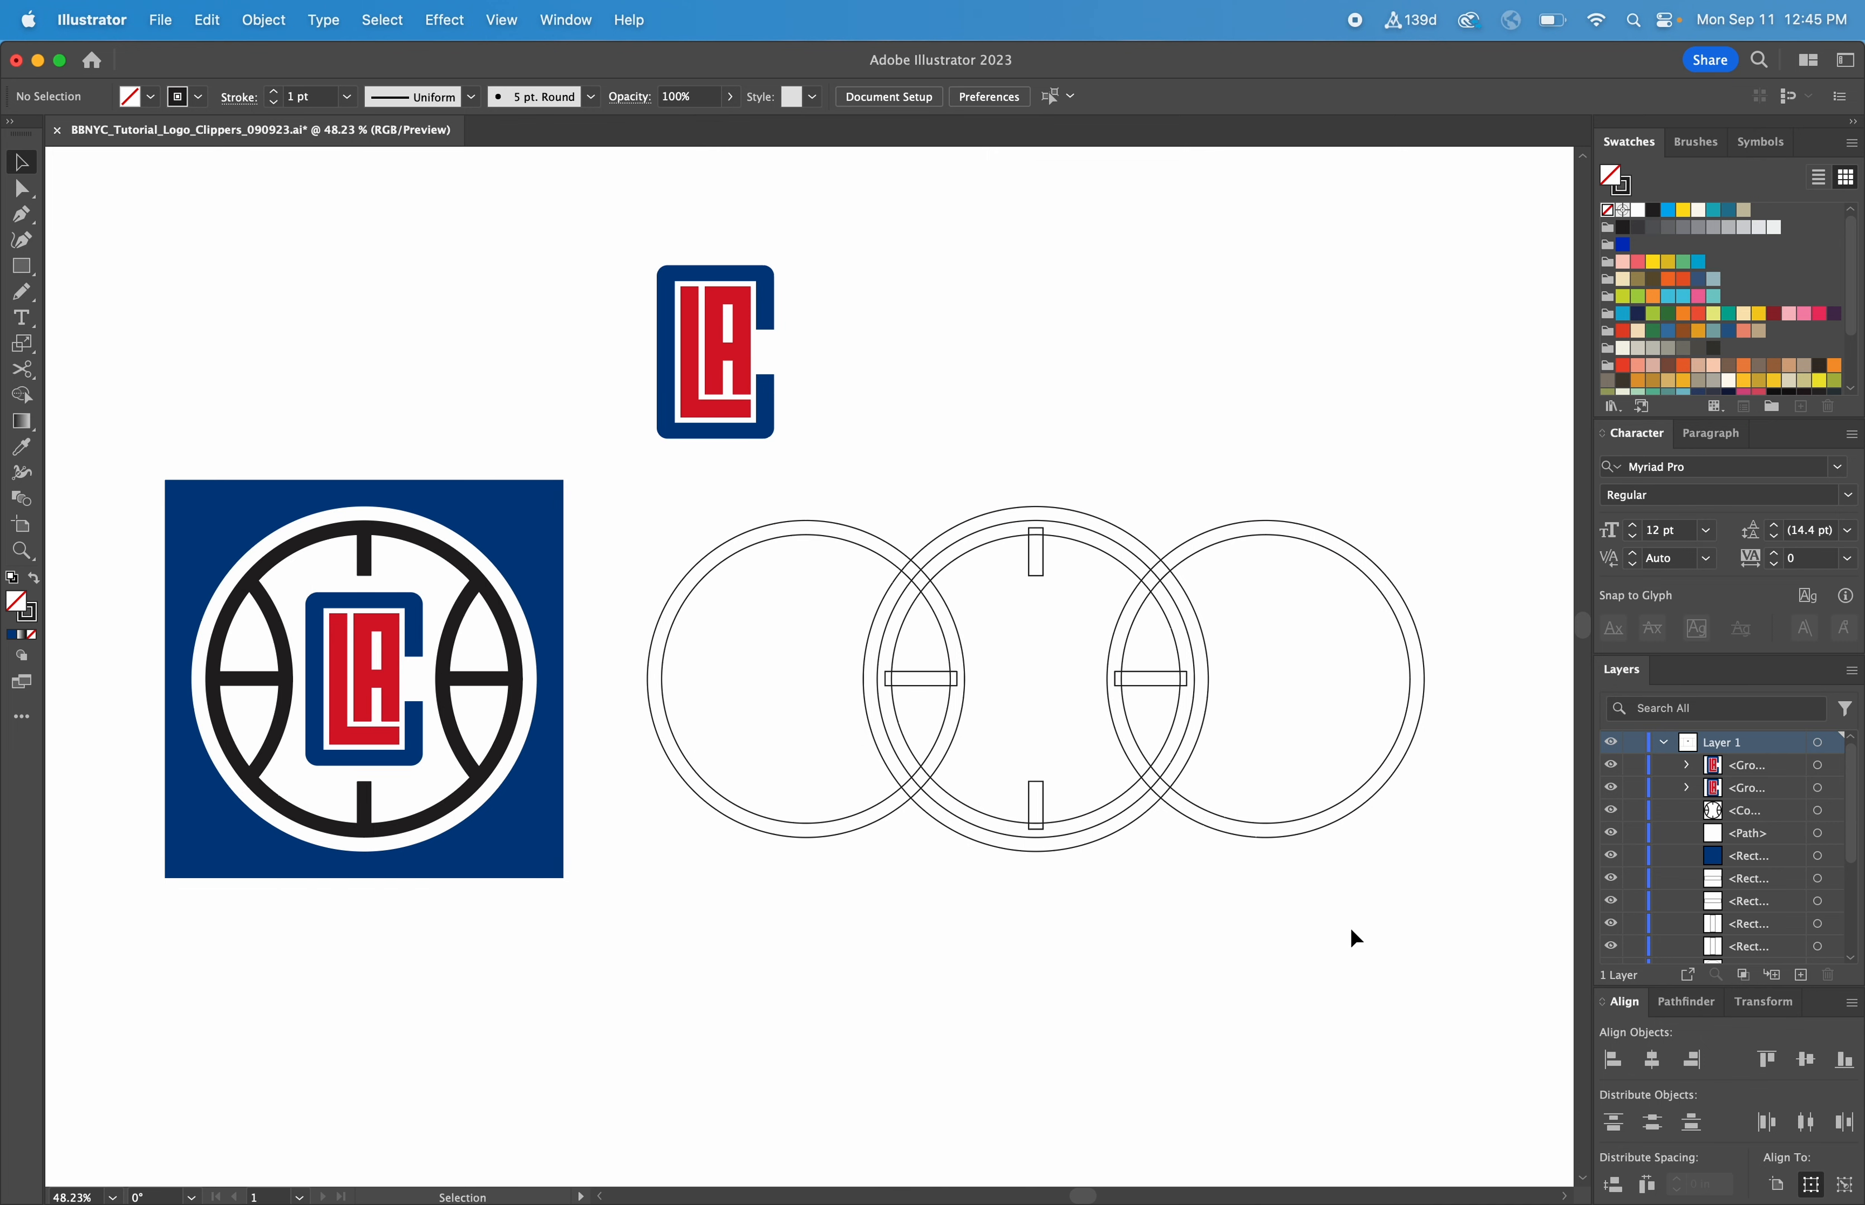
{"action": "left_click_drag", "start_coordinate": [1375, 930], "coordinate": [779, 507]}
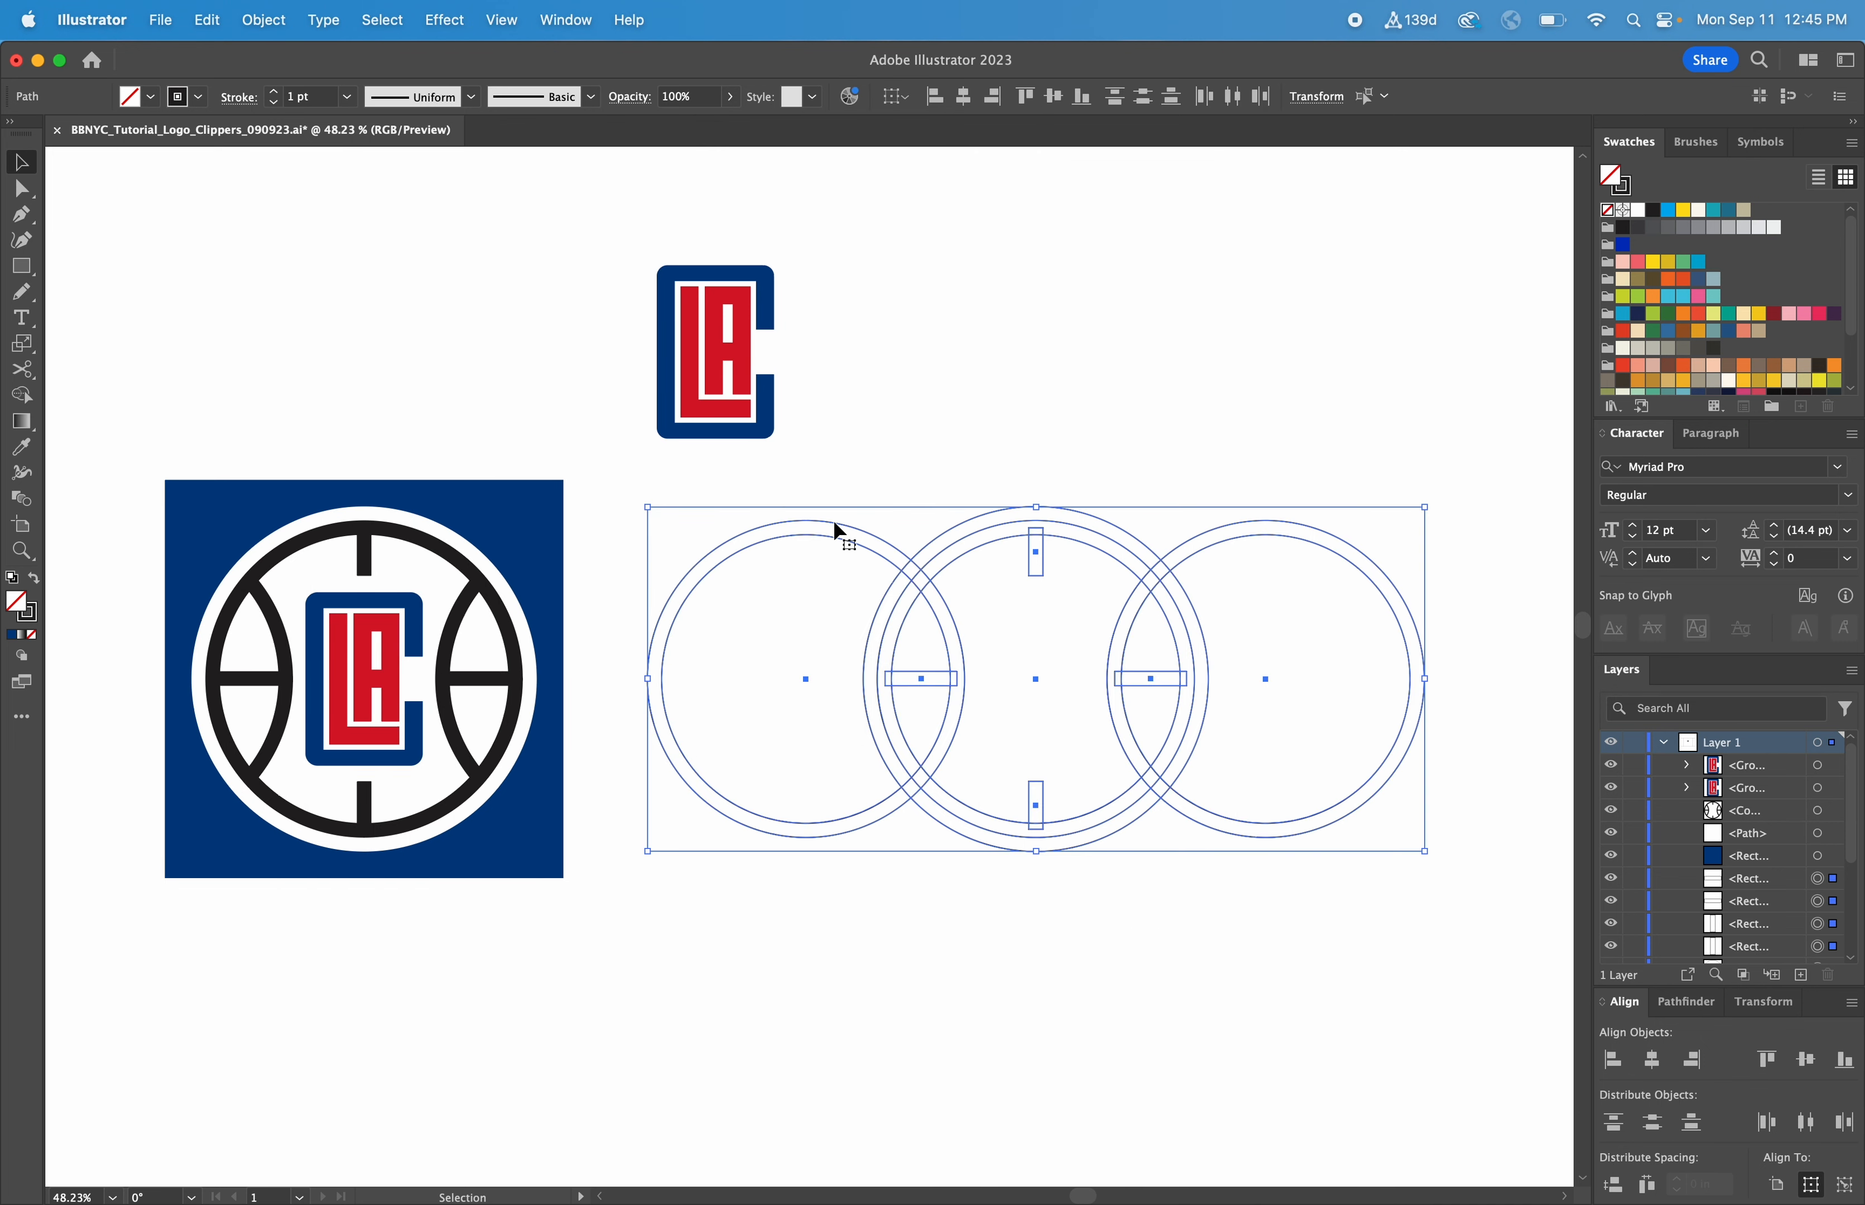
{"action": "left_click", "coordinate": [25, 394]}
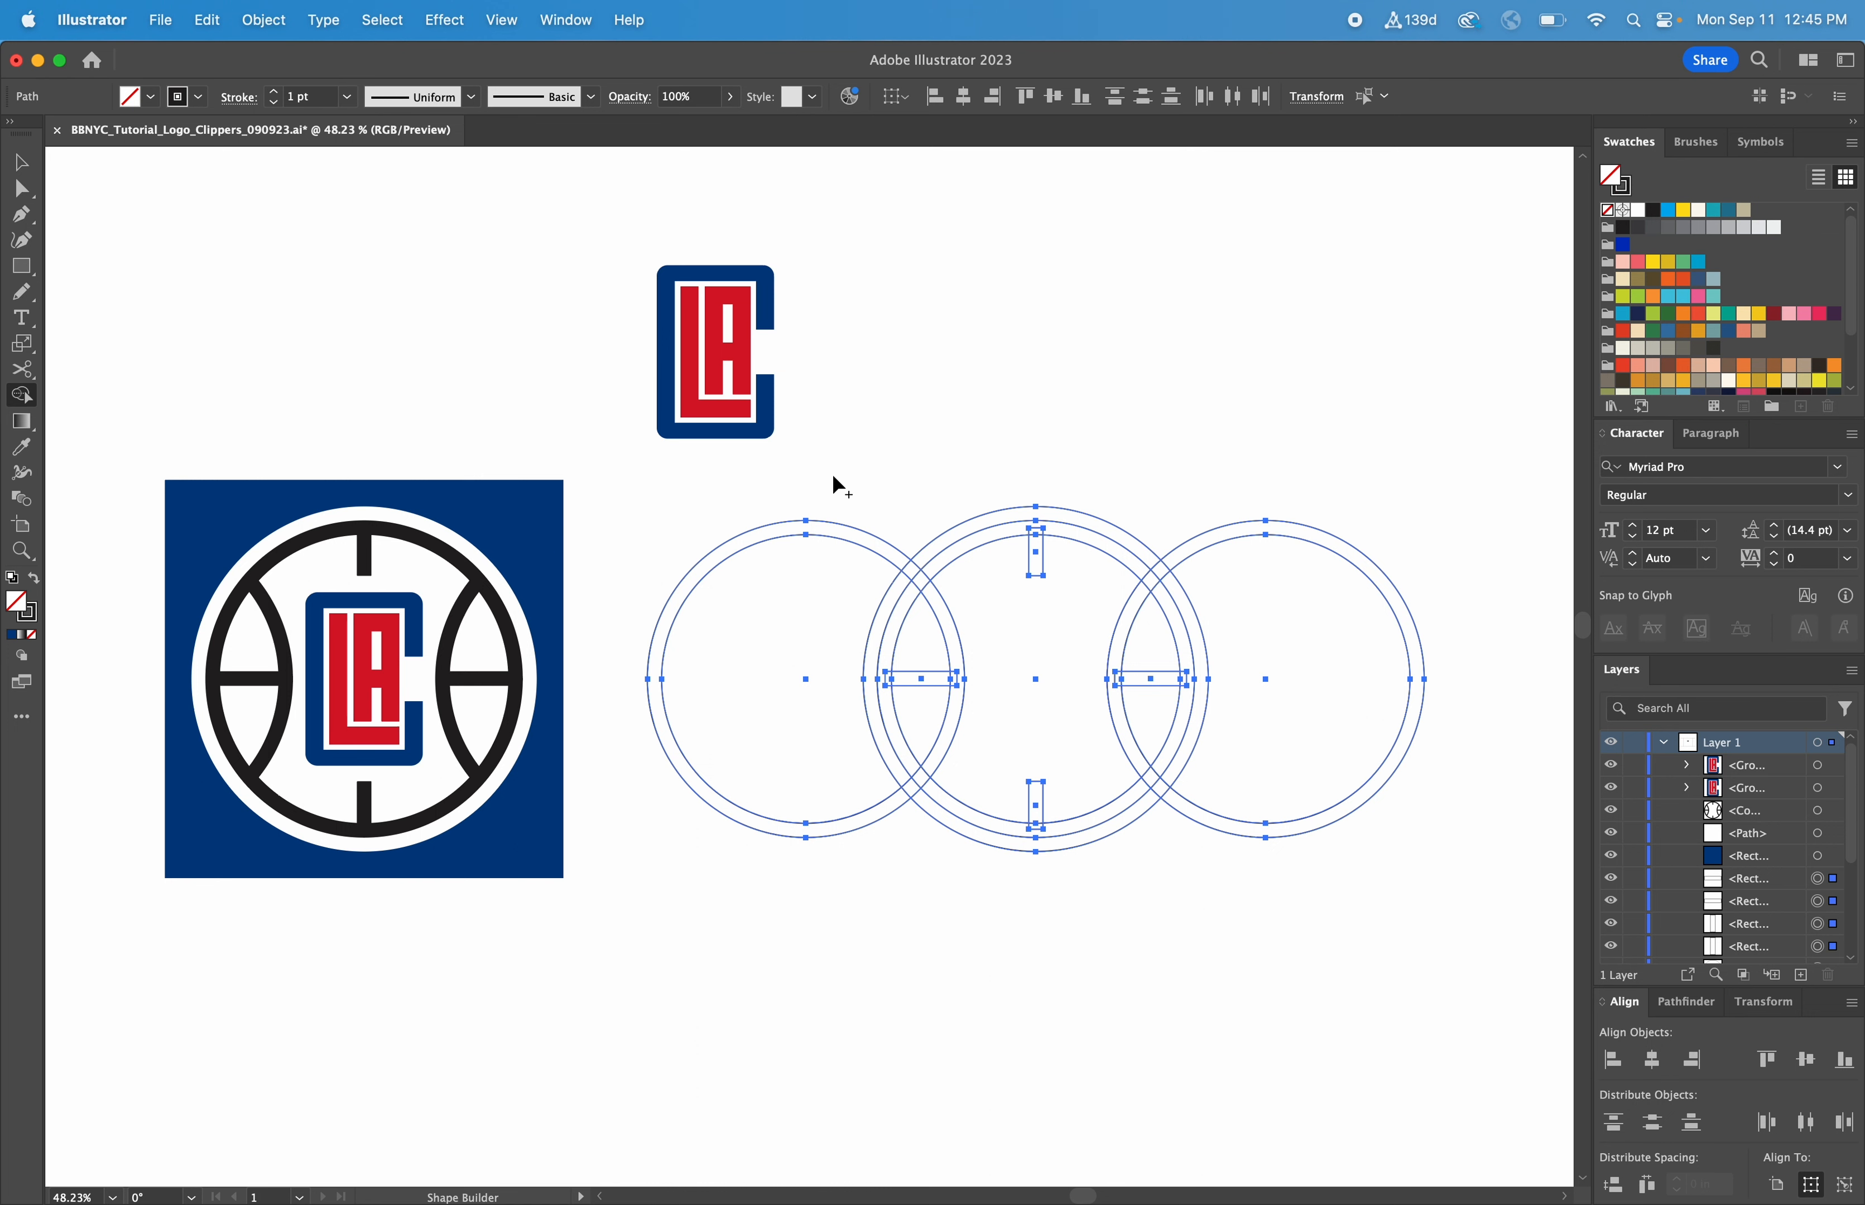
{"action": "scroll", "coordinate": [837, 486], "scroll_direction": "left", "scroll_amount": 2}
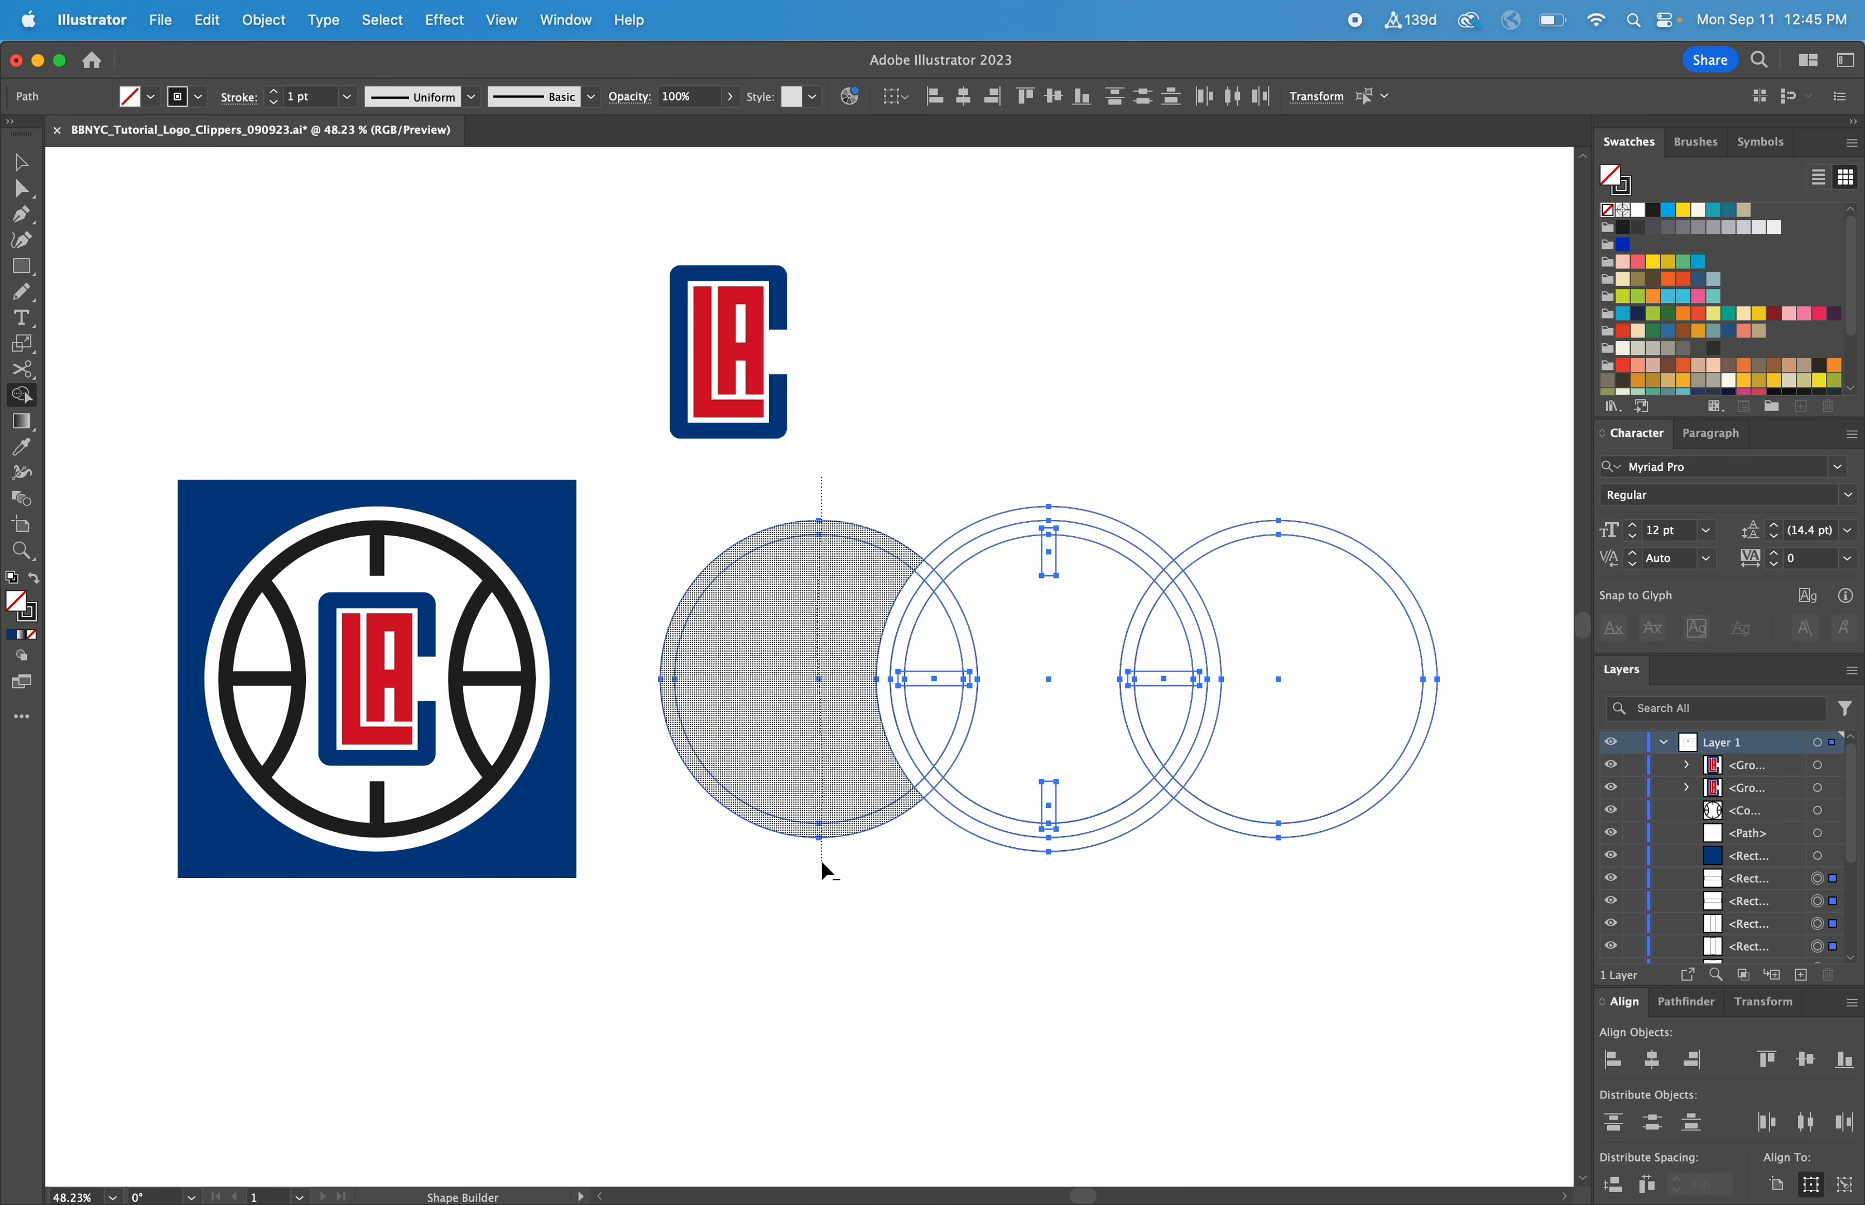
{"action": "left_click_drag", "start_coordinate": [822, 864], "coordinate": [827, 865]}
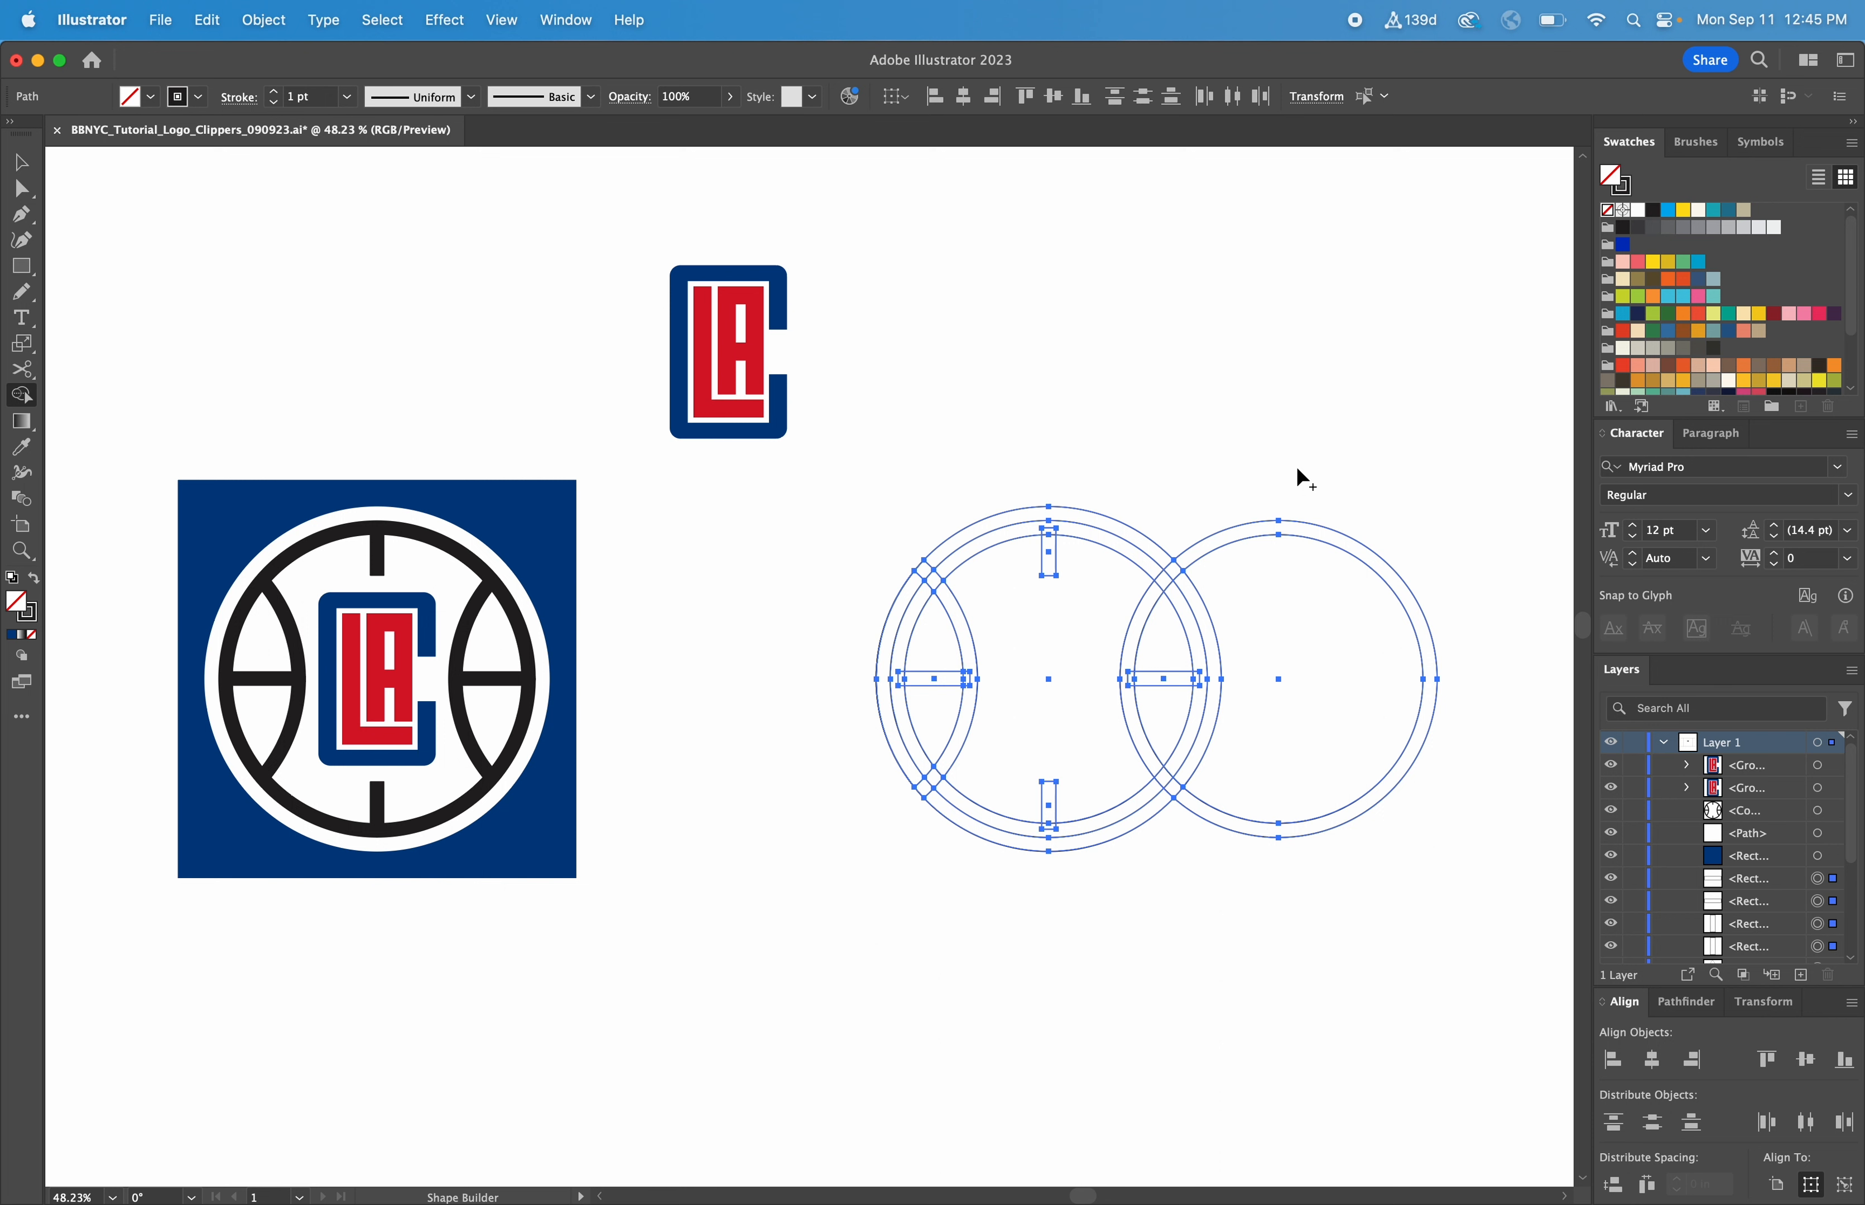
{"action": "mouse_move", "coordinate": [1298, 463]}
{"action": "left_mouse_down"}
{"action": "mouse_move", "coordinate": [1314, 578]}
{"action": "mouse_move", "coordinate": [1296, 932]}
{"action": "left_mouse_up"}
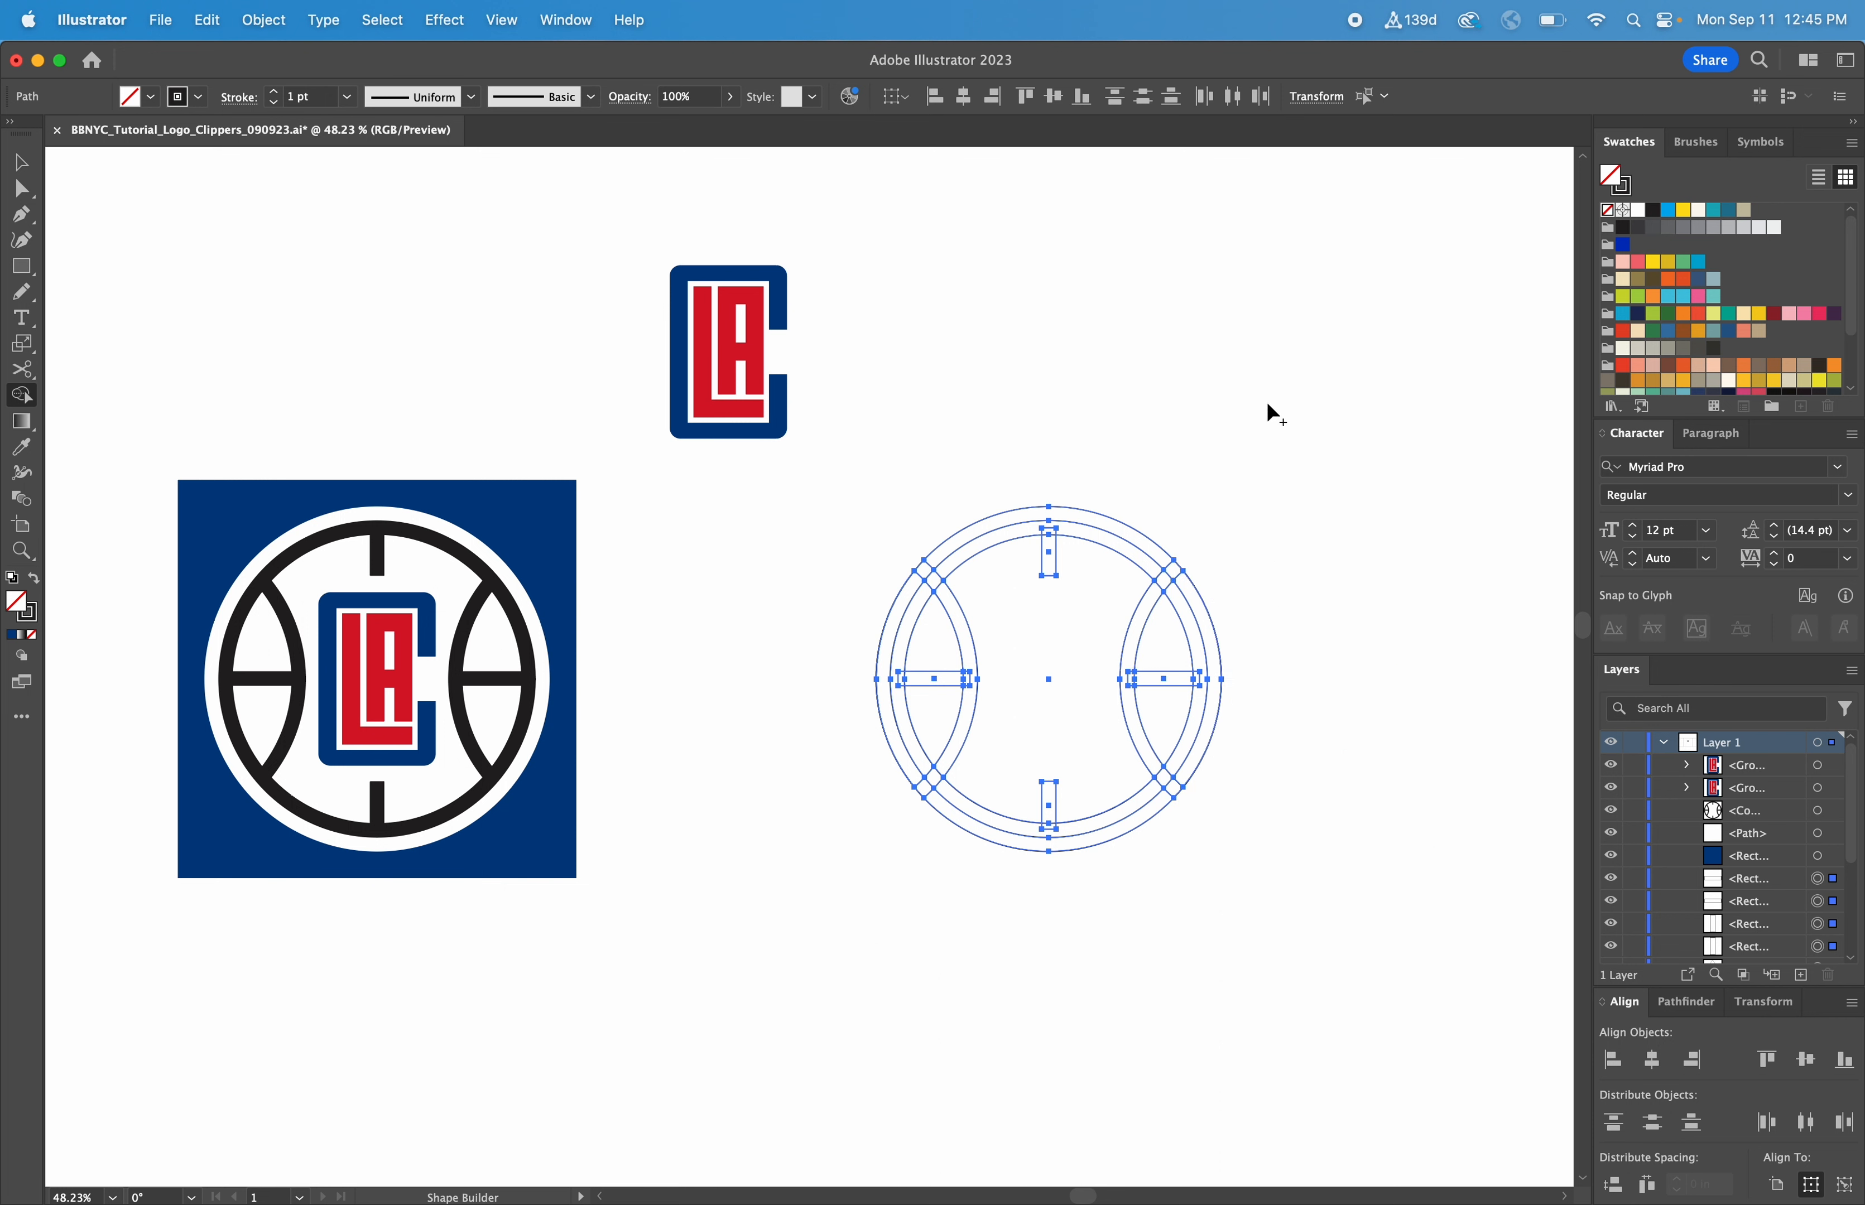
Separate the outermost circle from the basketball linework and place it beside the ball
{"action": "key", "text": "v"}
{"action": "left_click", "coordinate": [1215, 440]}
{"action": "left_click", "coordinate": [1151, 536]}
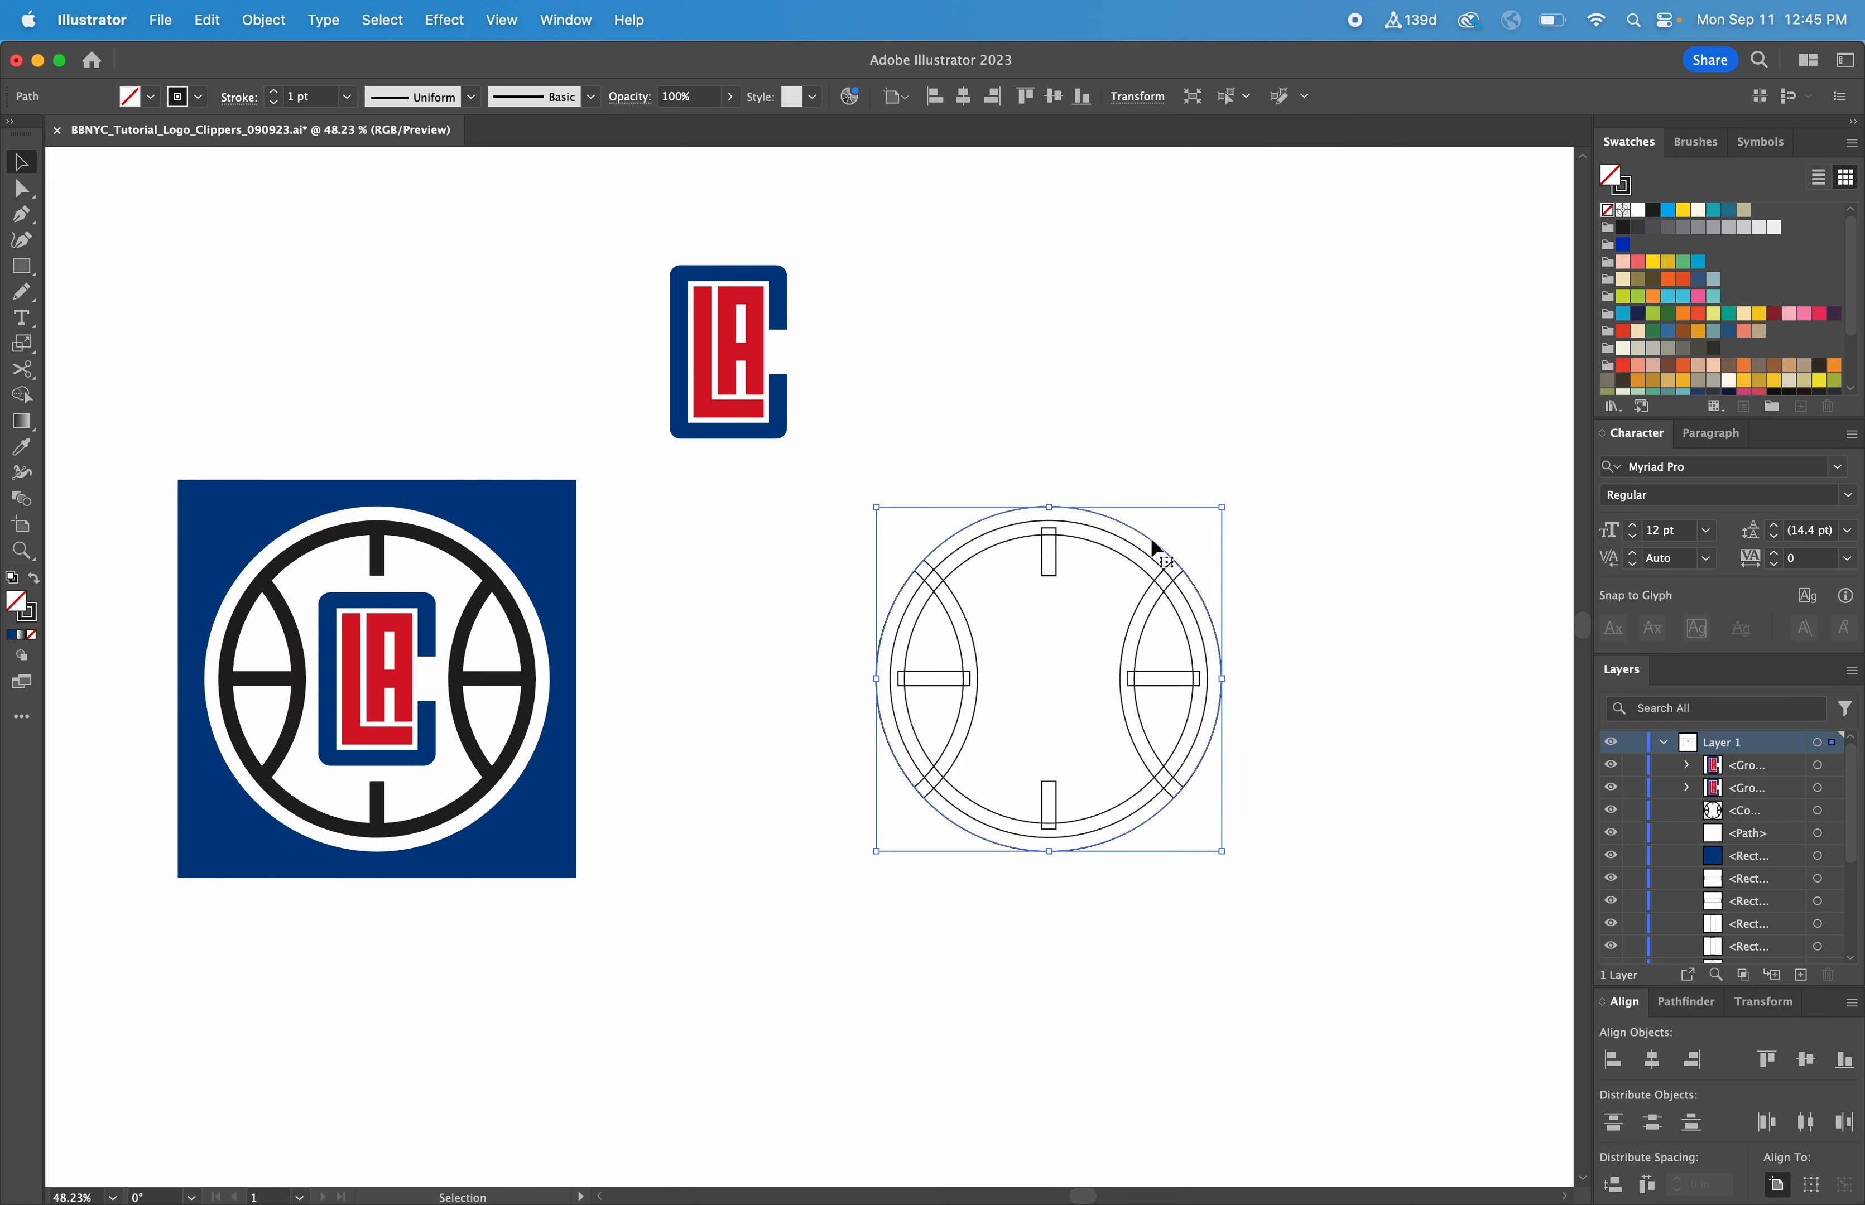
{"action": "left_click_drag", "start_coordinate": [1151, 536], "coordinate": [1527, 542]}
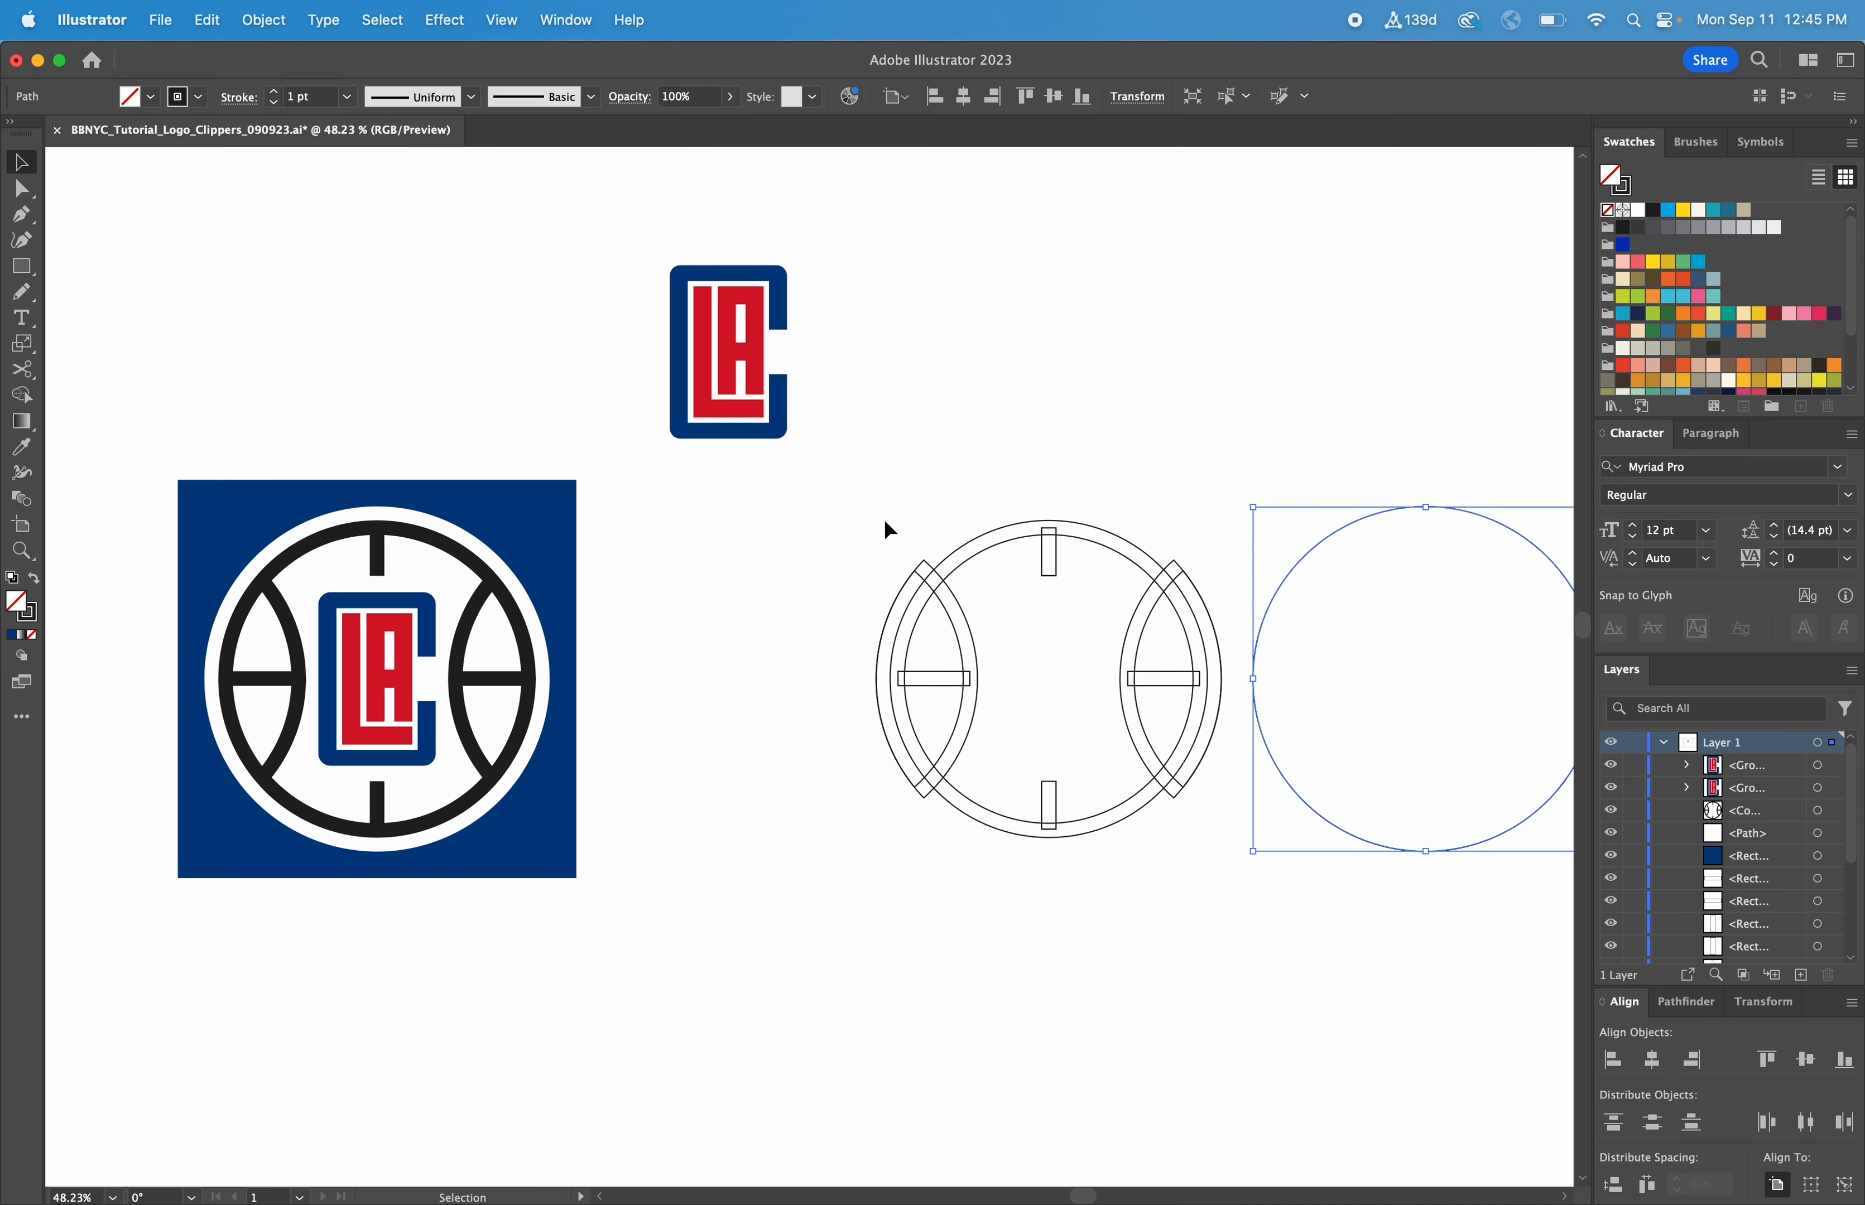
Trim the leftover side arc pieces that extend beyond the ball's outer ring with the Shape Builder
{"action": "left_click_drag", "start_coordinate": [884, 521], "coordinate": [1234, 866]}
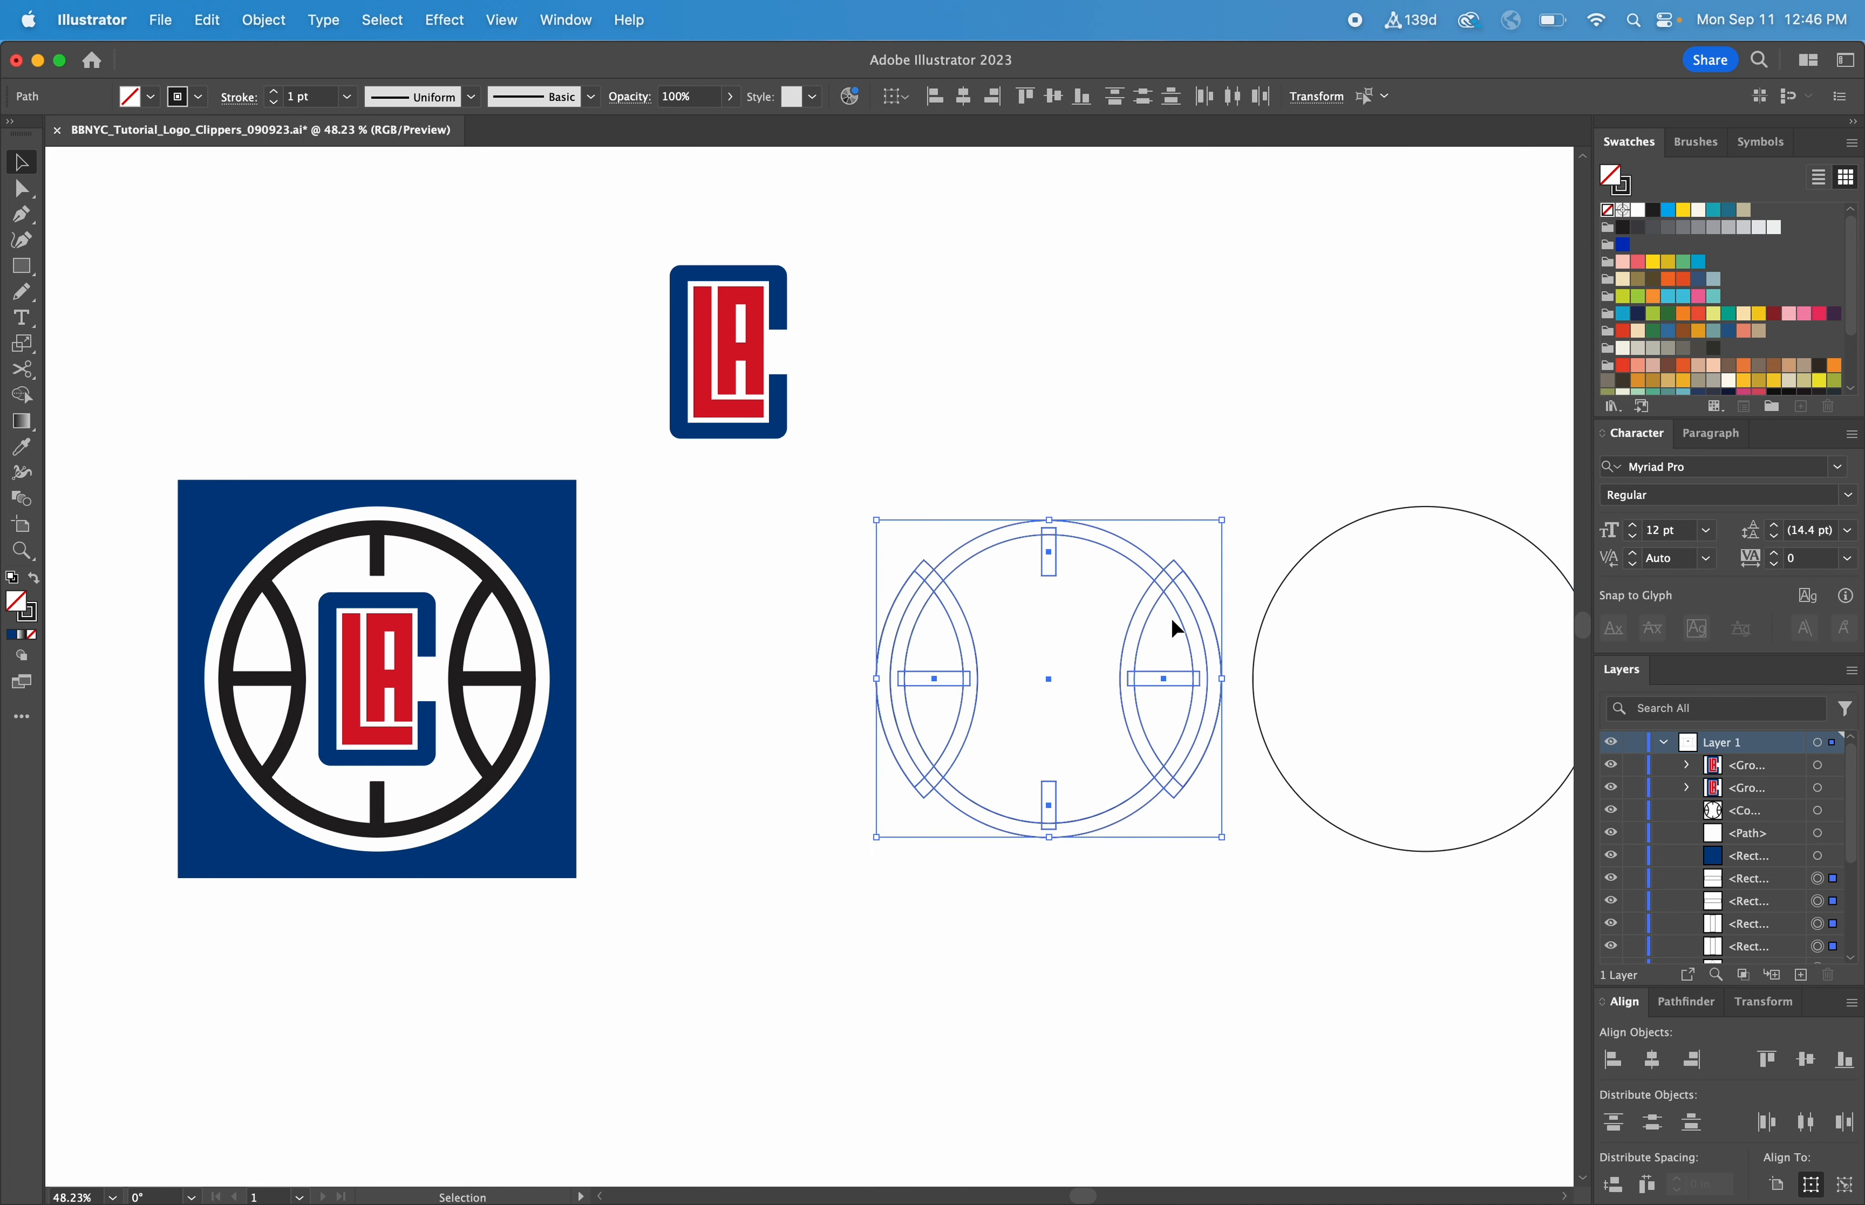
{"action": "left_click", "coordinate": [915, 578]}
{"action": "left_click_drag", "start_coordinate": [795, 487], "coordinate": [1217, 866]}
{"action": "left_click", "coordinate": [23, 394]}
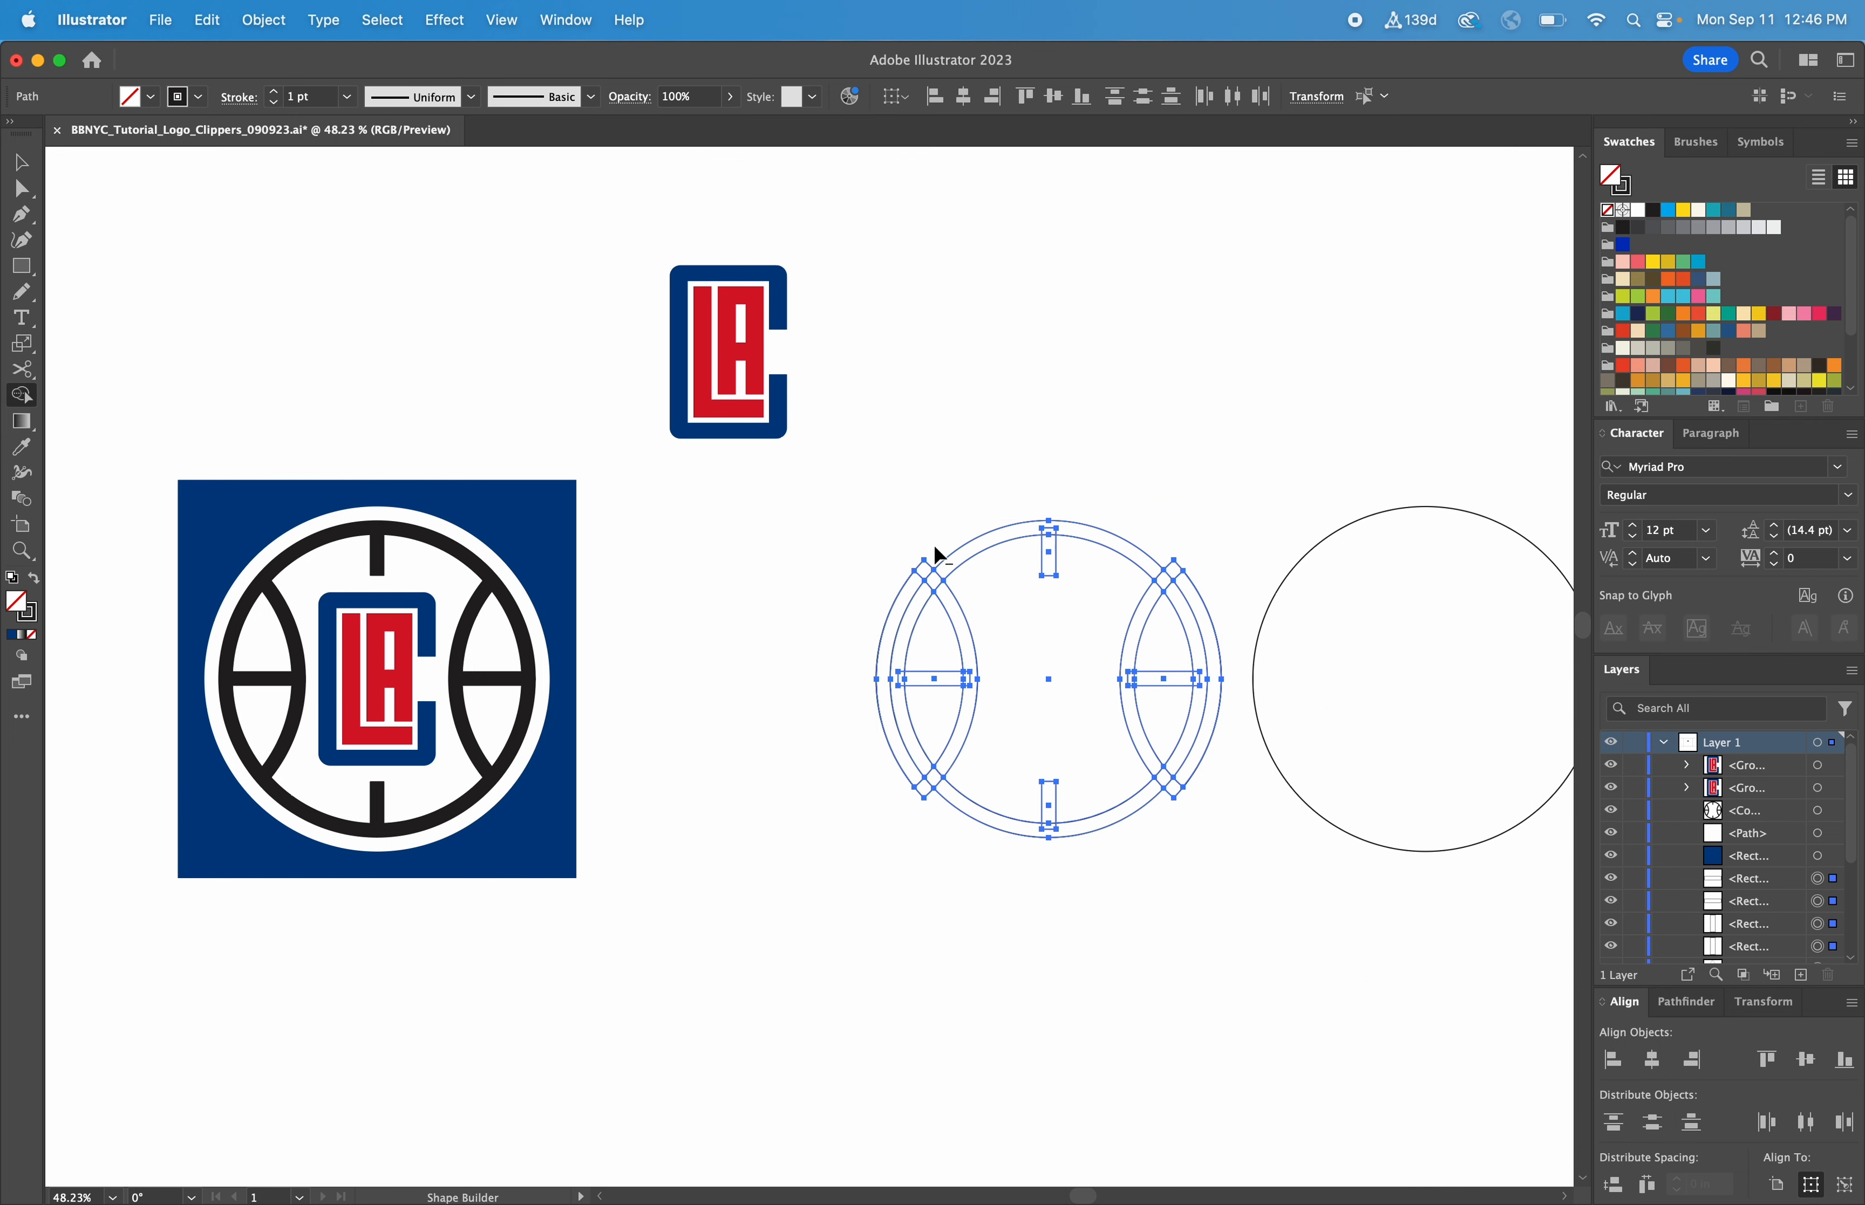
{"action": "mouse_move", "coordinate": [937, 565]}
{"action": "left_mouse_down"}
{"action": "mouse_move", "coordinate": [918, 580]}
{"action": "mouse_move", "coordinate": [920, 793]}
{"action": "left_mouse_up"}
{"action": "left_click_drag", "start_coordinate": [1171, 811], "coordinate": [1180, 779]}
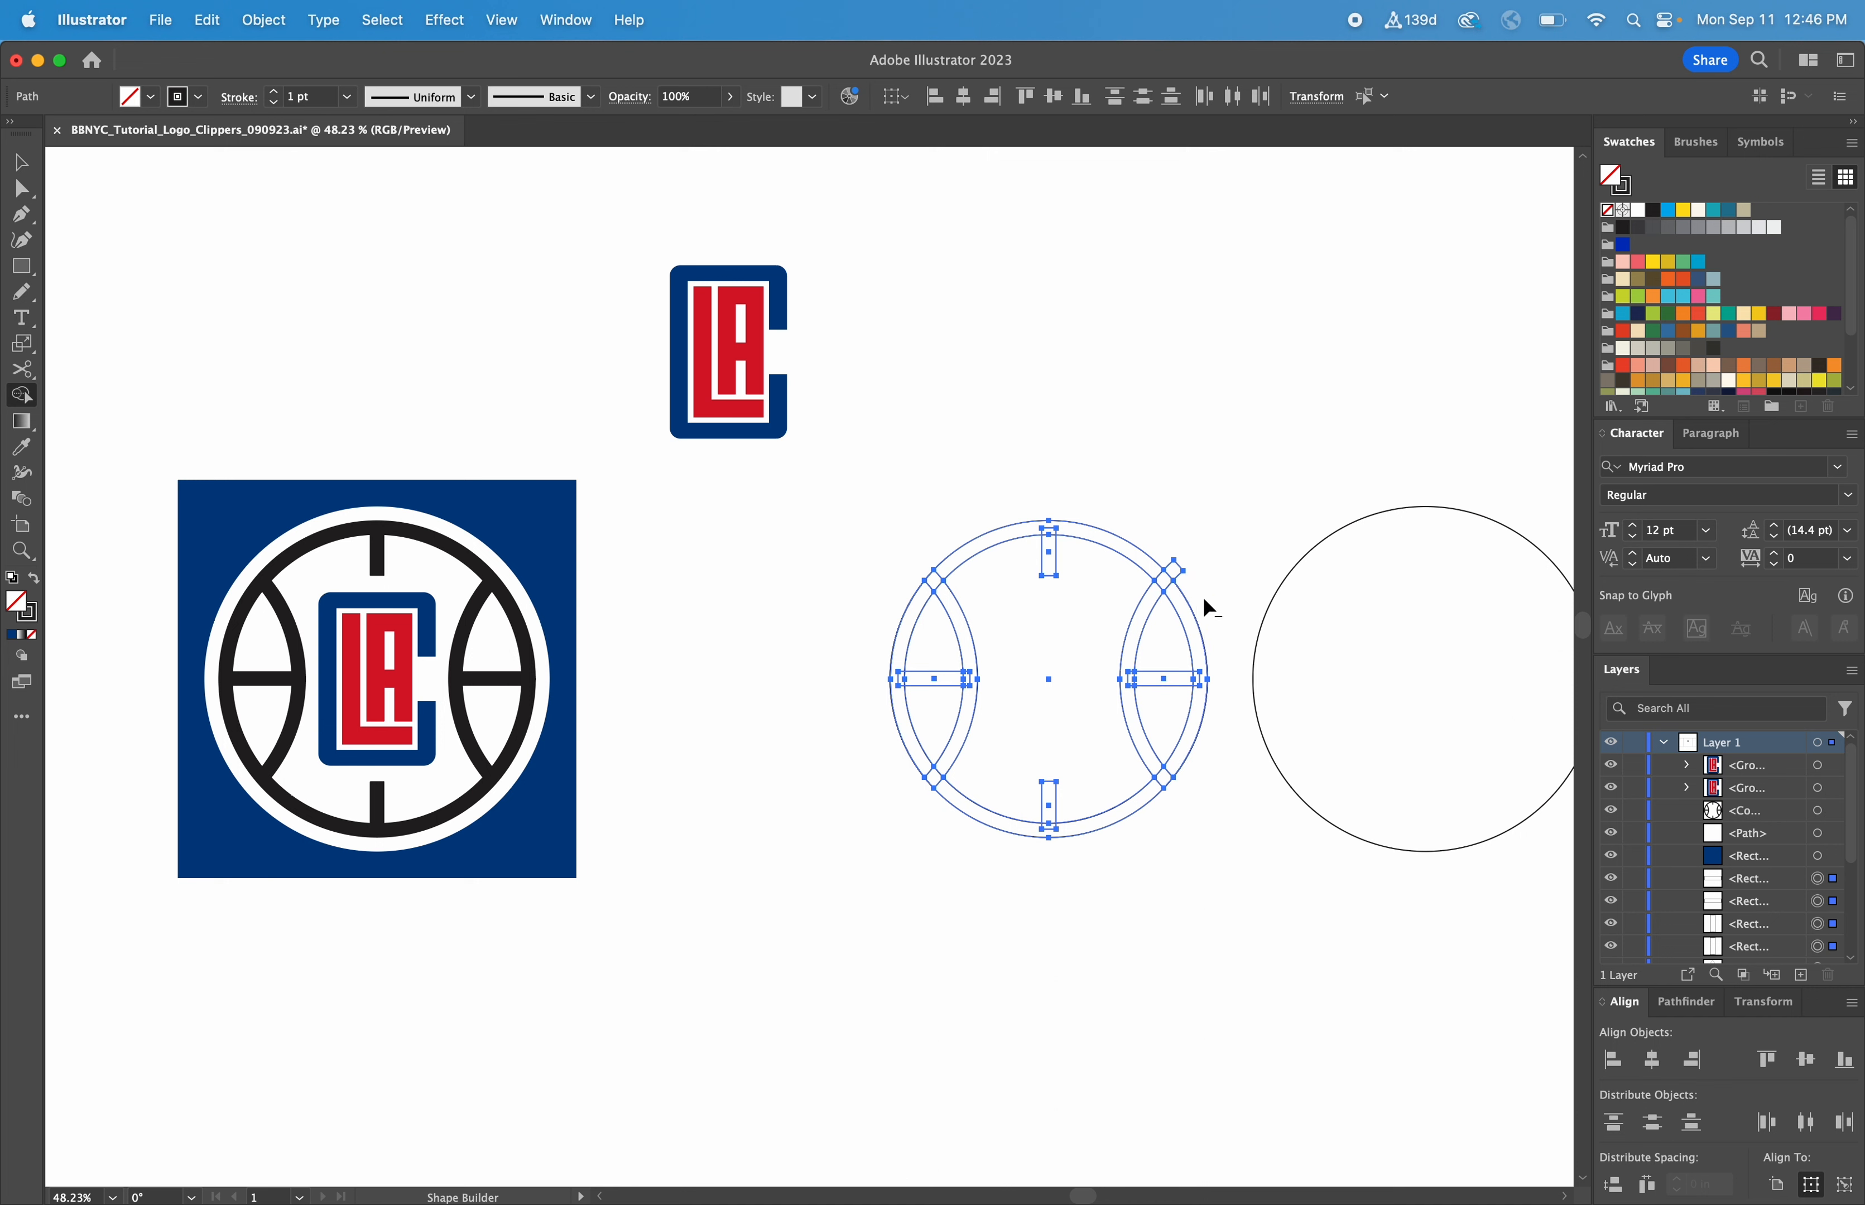
Shift the ball linework and the loose circle together closer to the reference logo
{"action": "key", "text": "v"}
{"action": "left_click_drag", "start_coordinate": [909, 482], "coordinate": [1381, 845]}
{"action": "left_click_drag", "start_coordinate": [1270, 602], "coordinate": [1113, 602]}
{"action": "left_click", "coordinate": [1131, 982]}
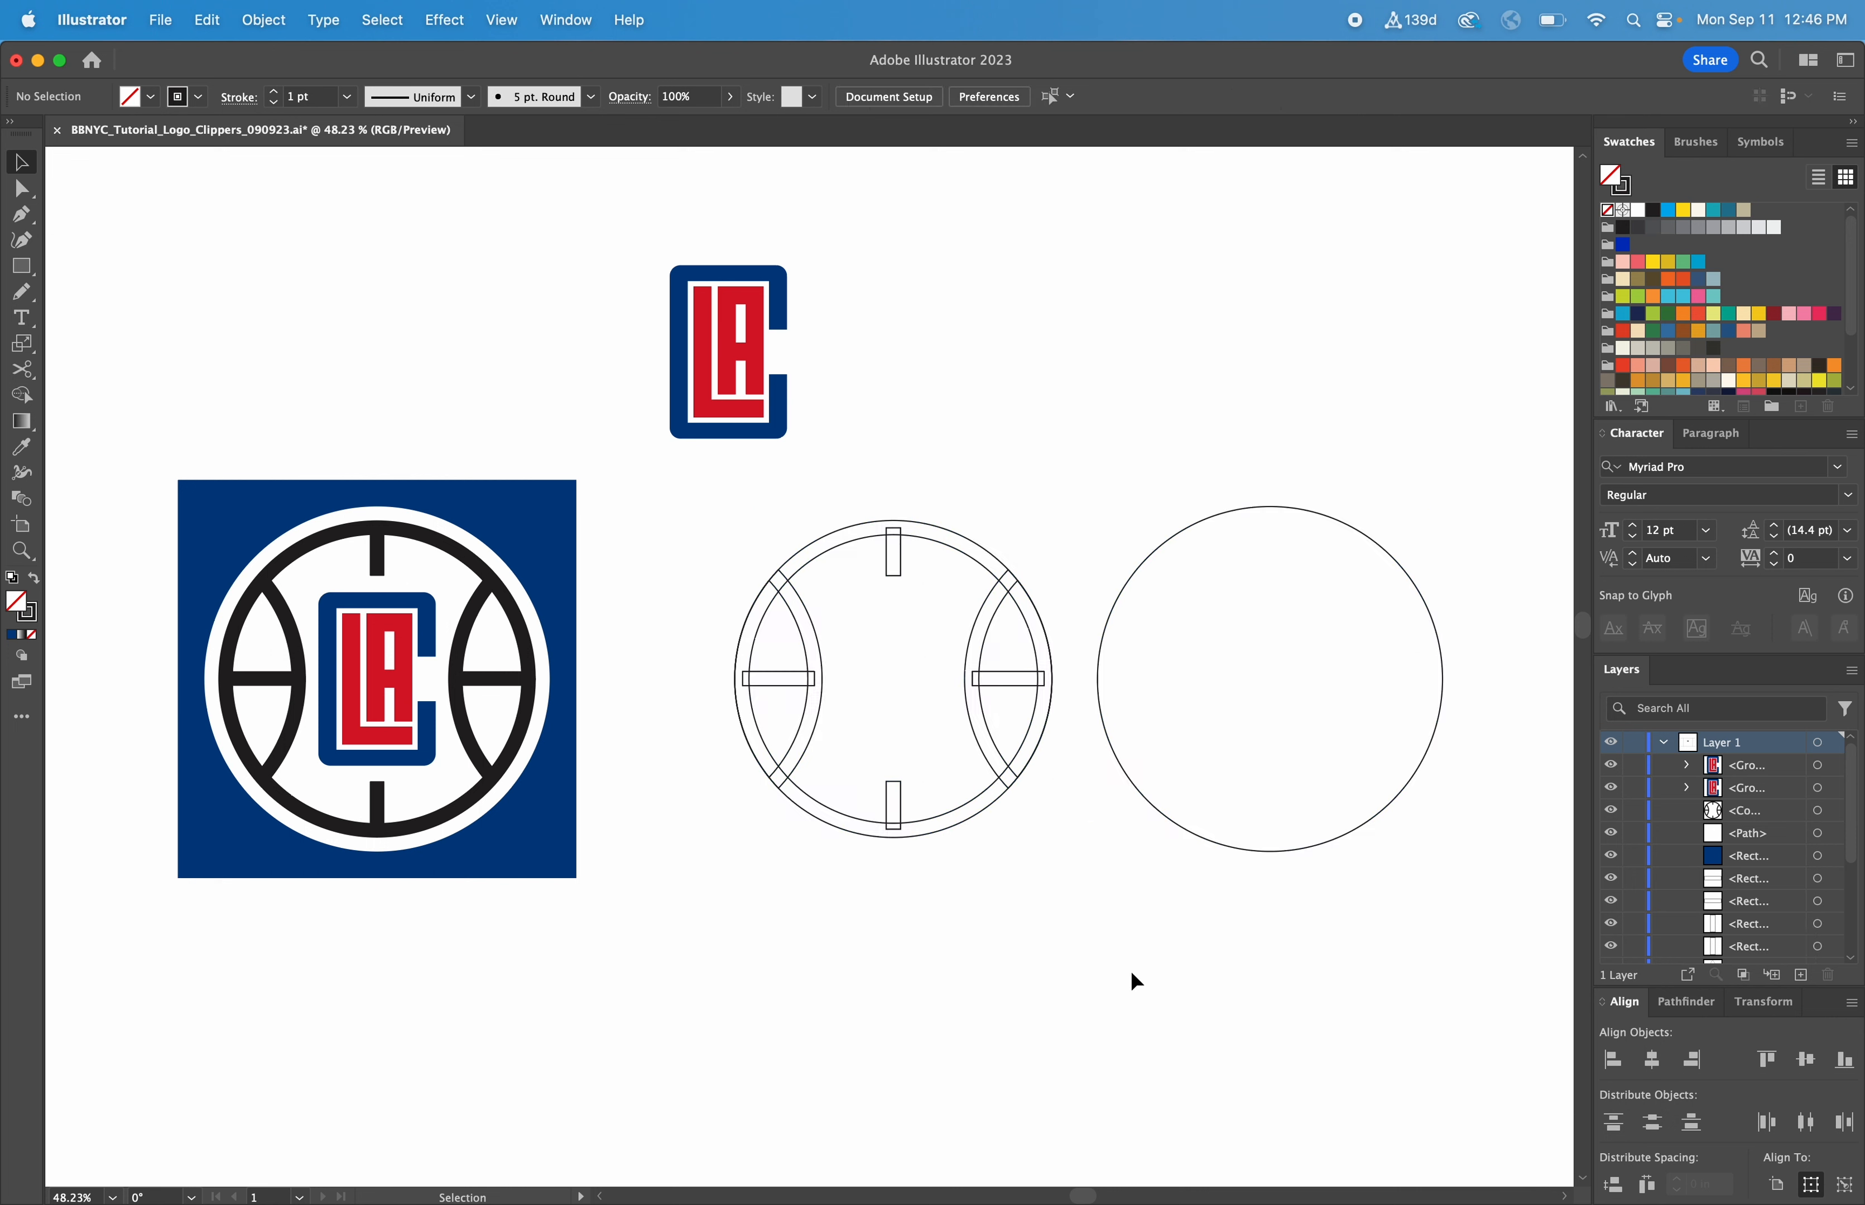
Move the ball linework closer to the reference and merge its ring, side arcs and four bars into one shape
{"action": "key", "text": "z"}
{"action": "left_click_drag", "start_coordinate": [1186, 983], "coordinate": [312, 383]}
{"action": "key", "text": "v"}
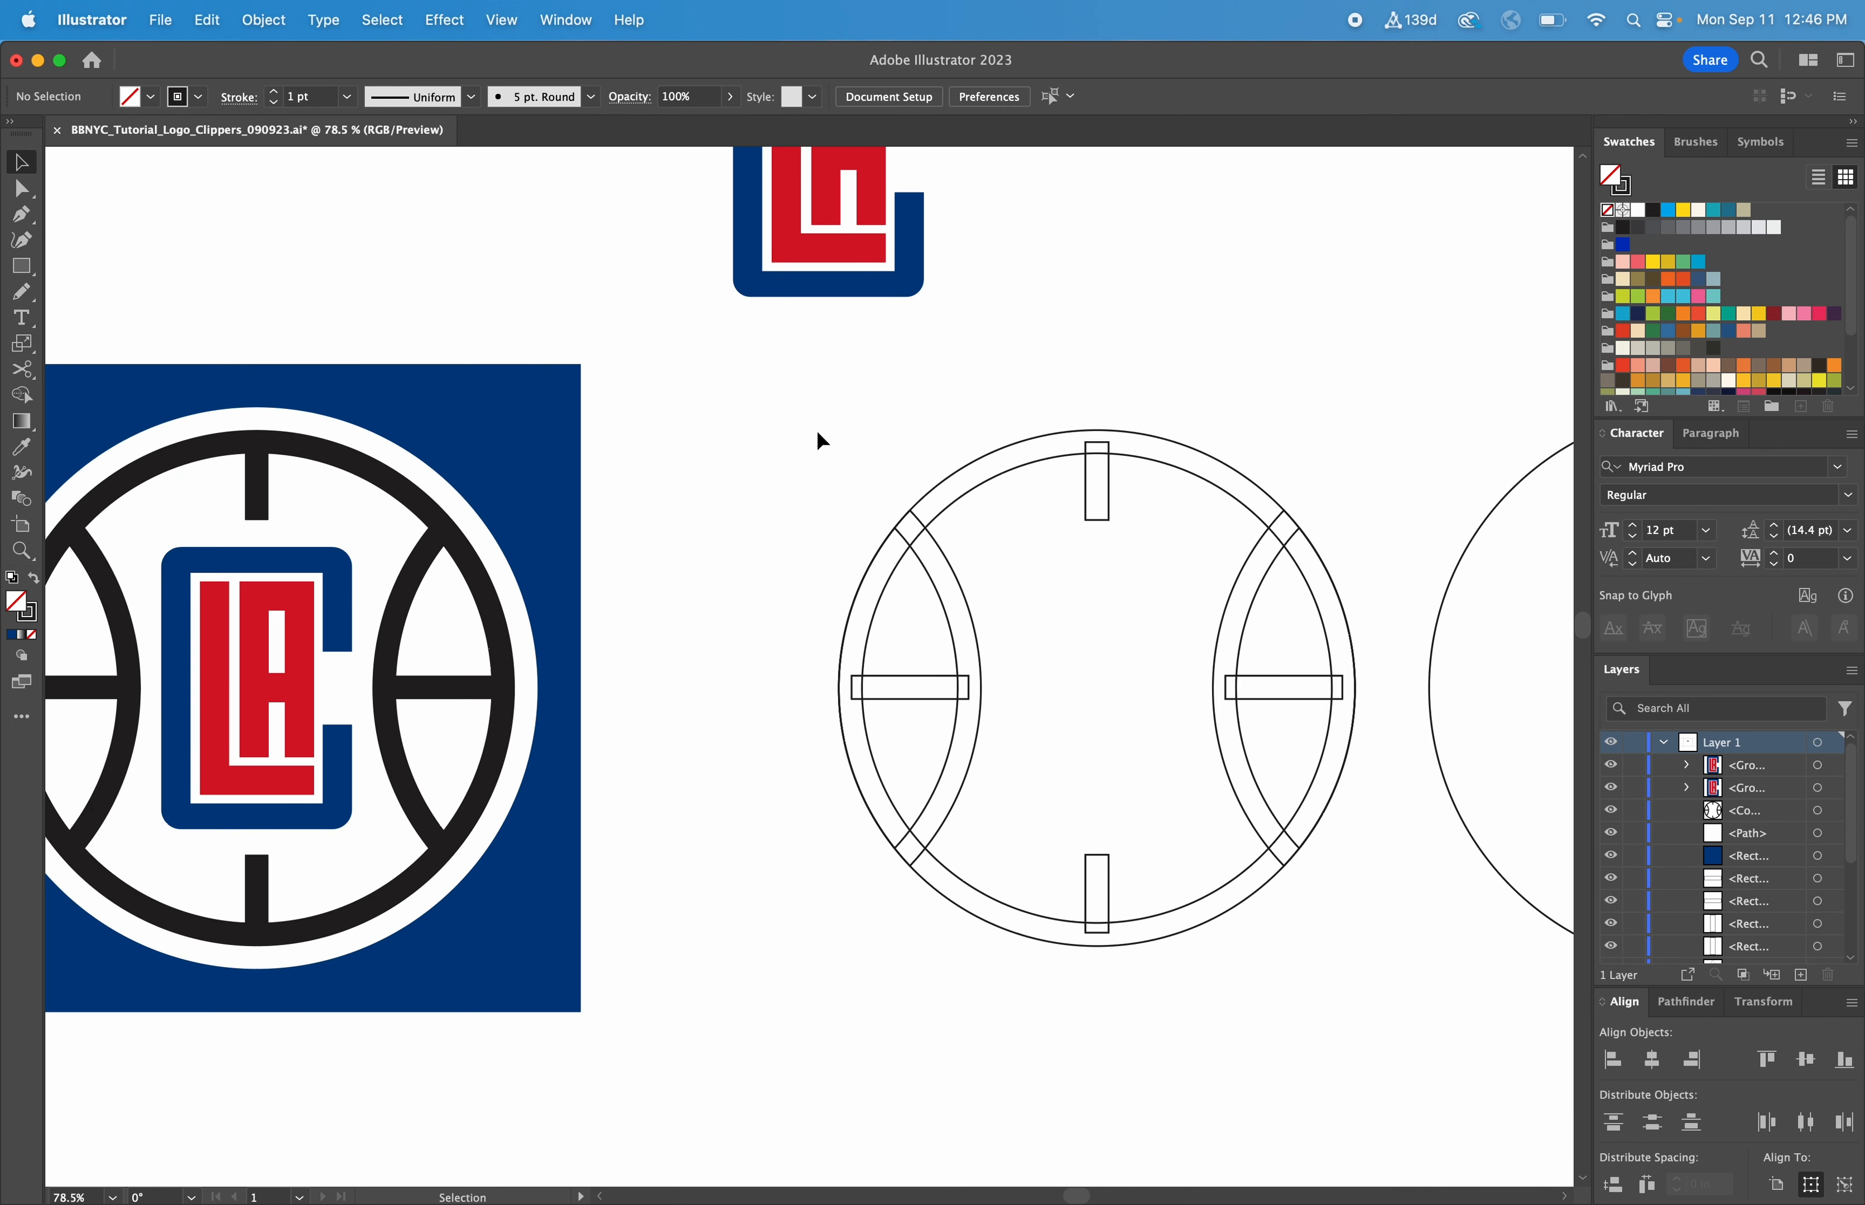
{"action": "left_click_drag", "start_coordinate": [799, 423], "coordinate": [1310, 827]}
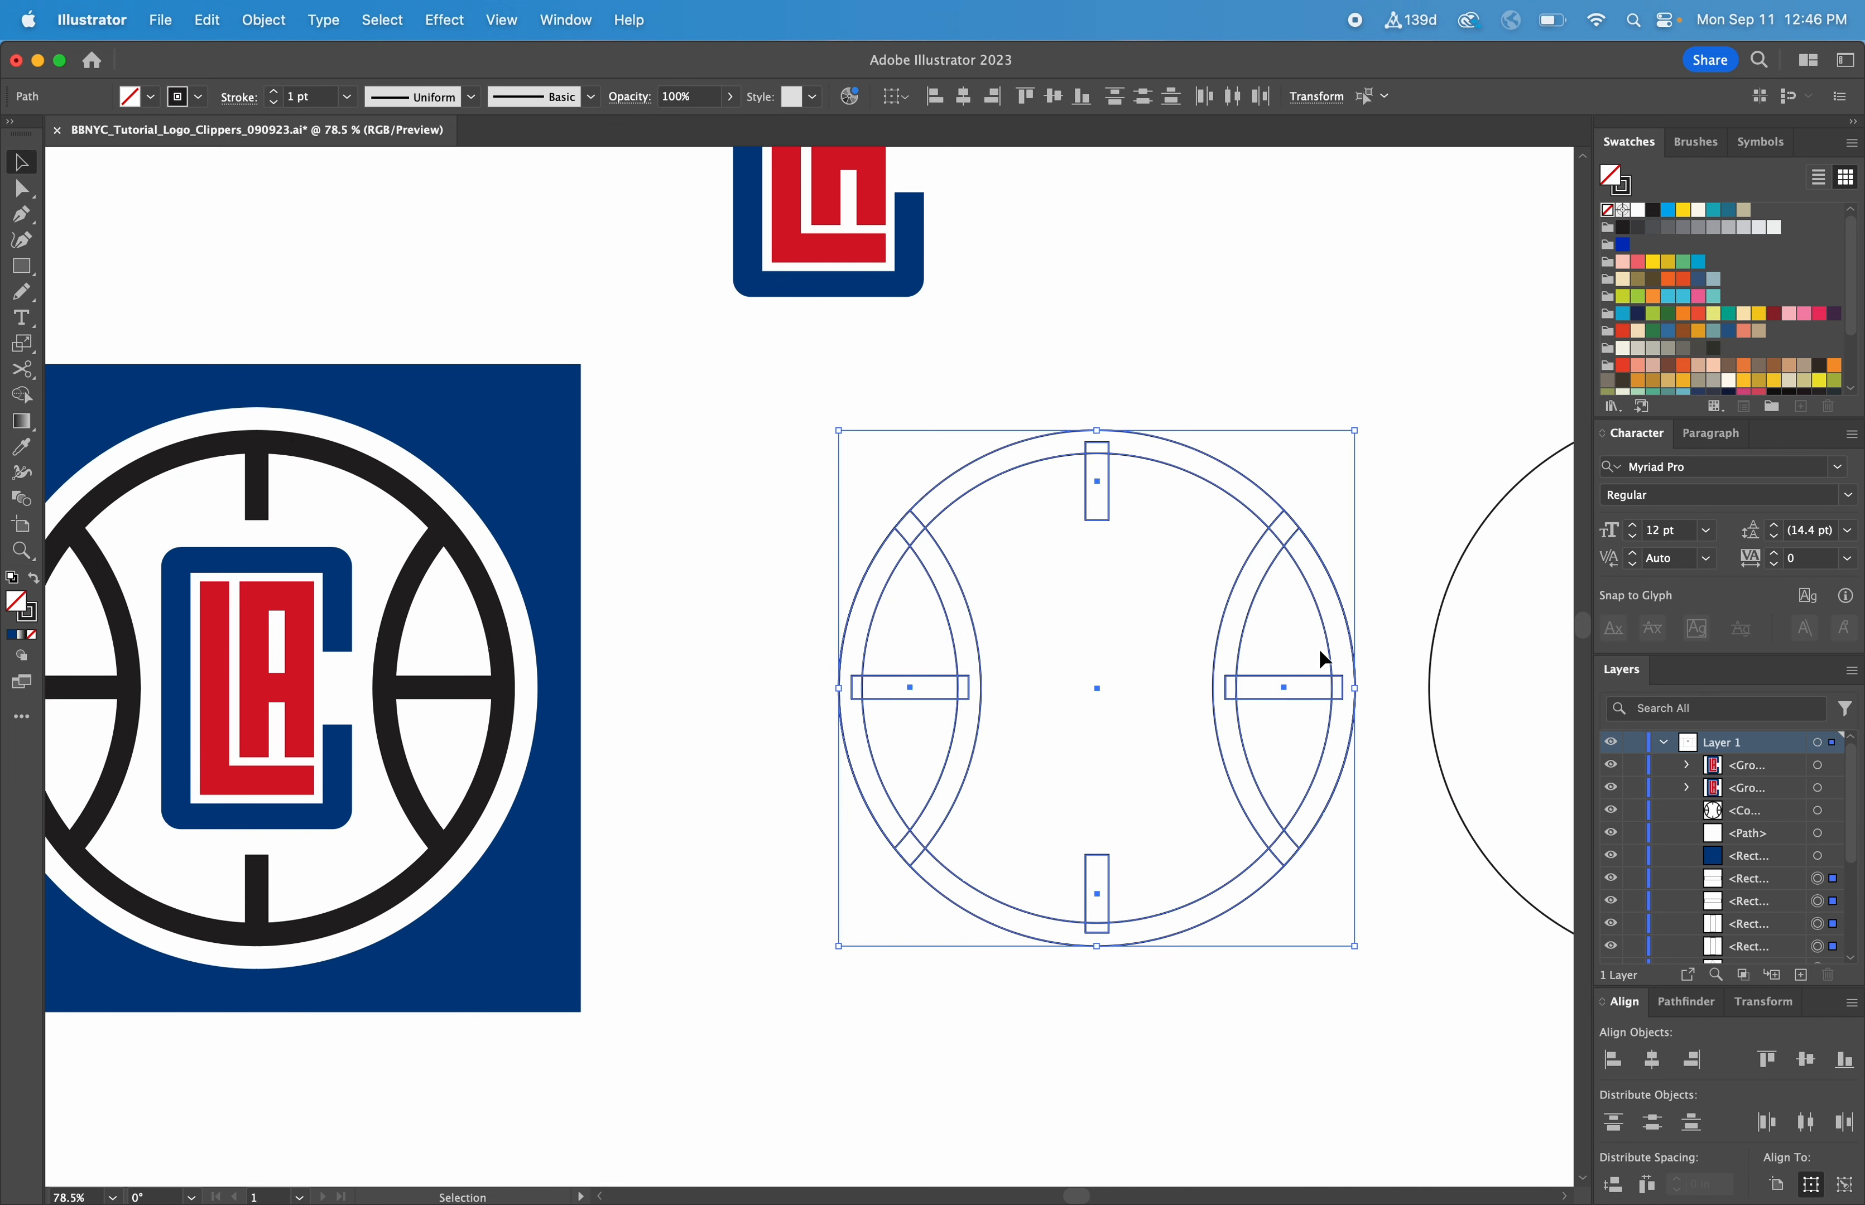
{"action": "left_click_drag", "start_coordinate": [1329, 645], "coordinate": [1209, 643]}
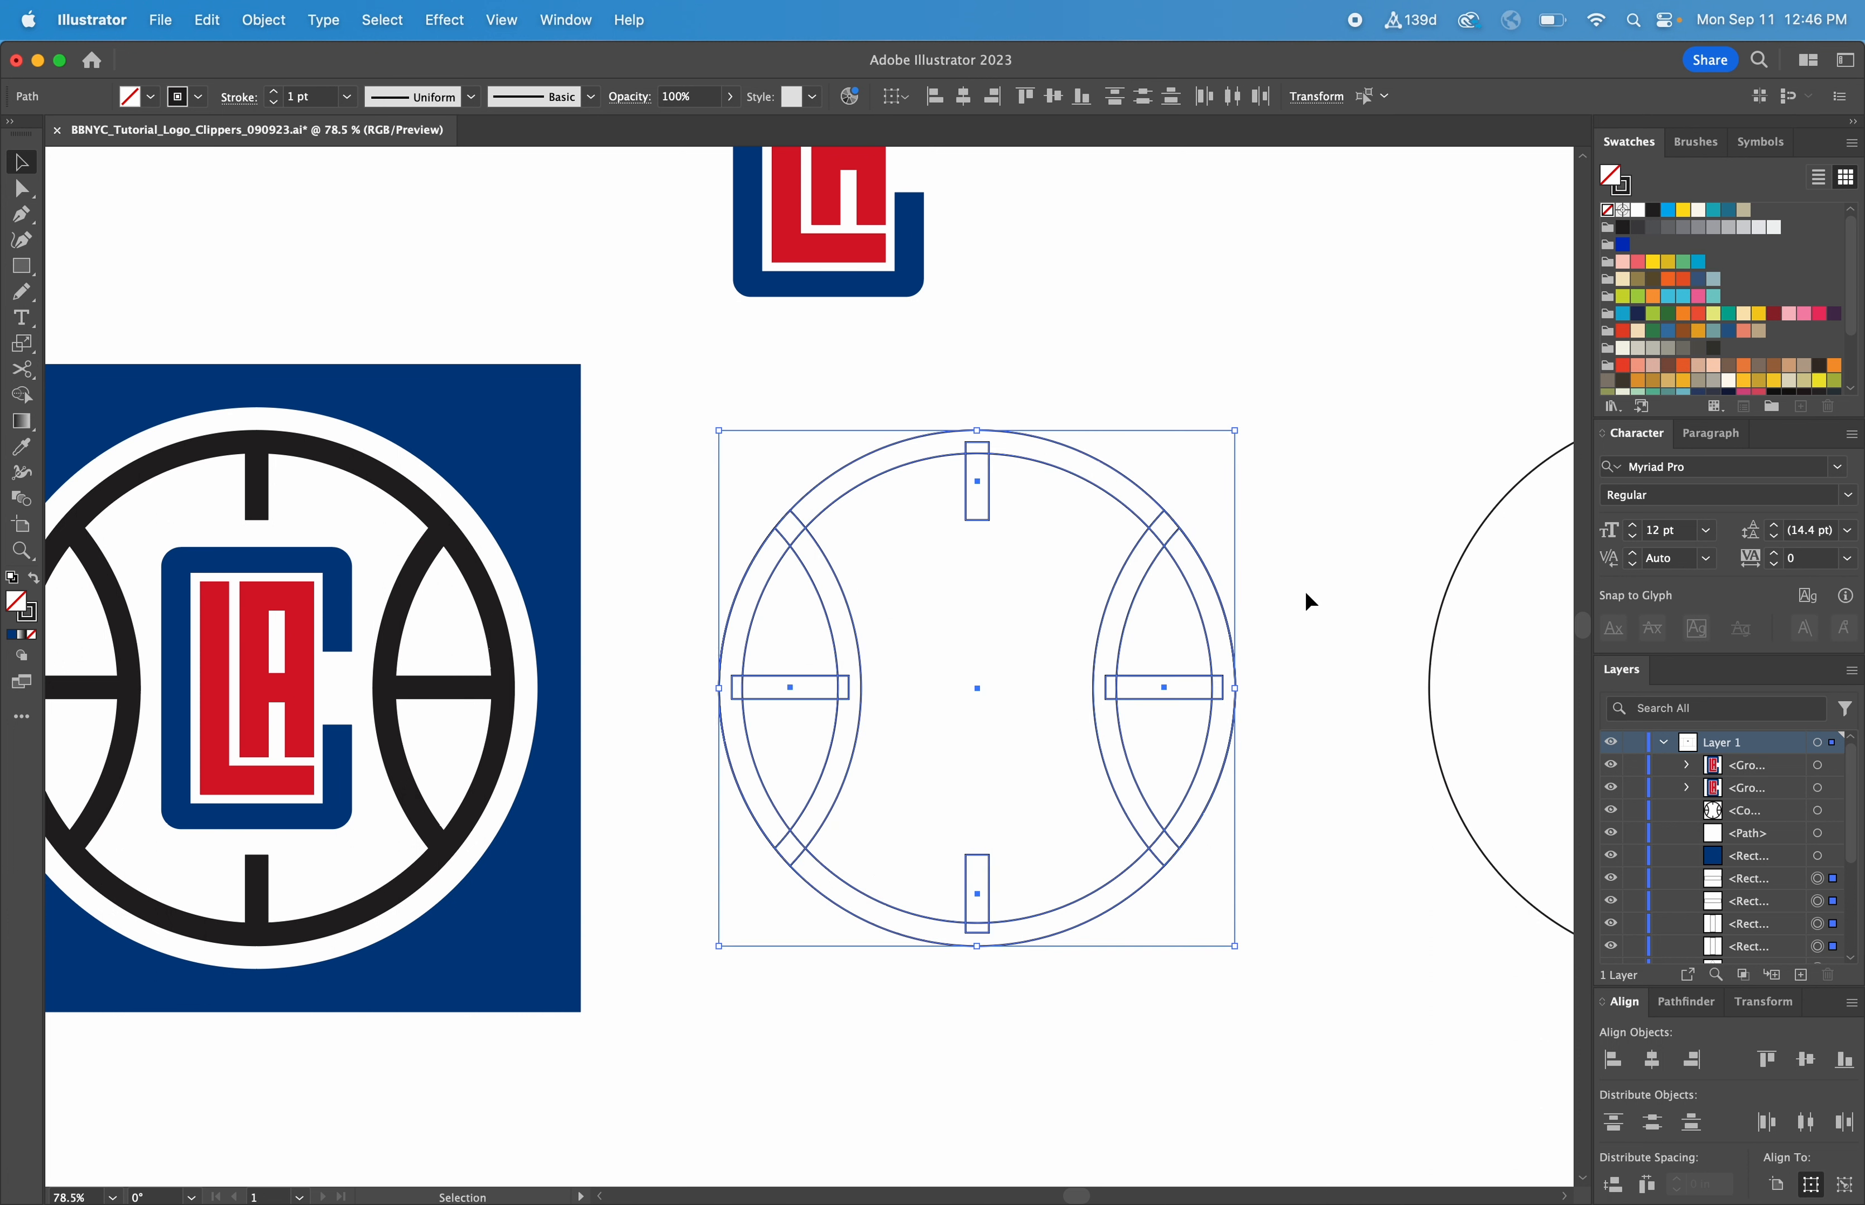
{"action": "left_click", "coordinate": [24, 398]}
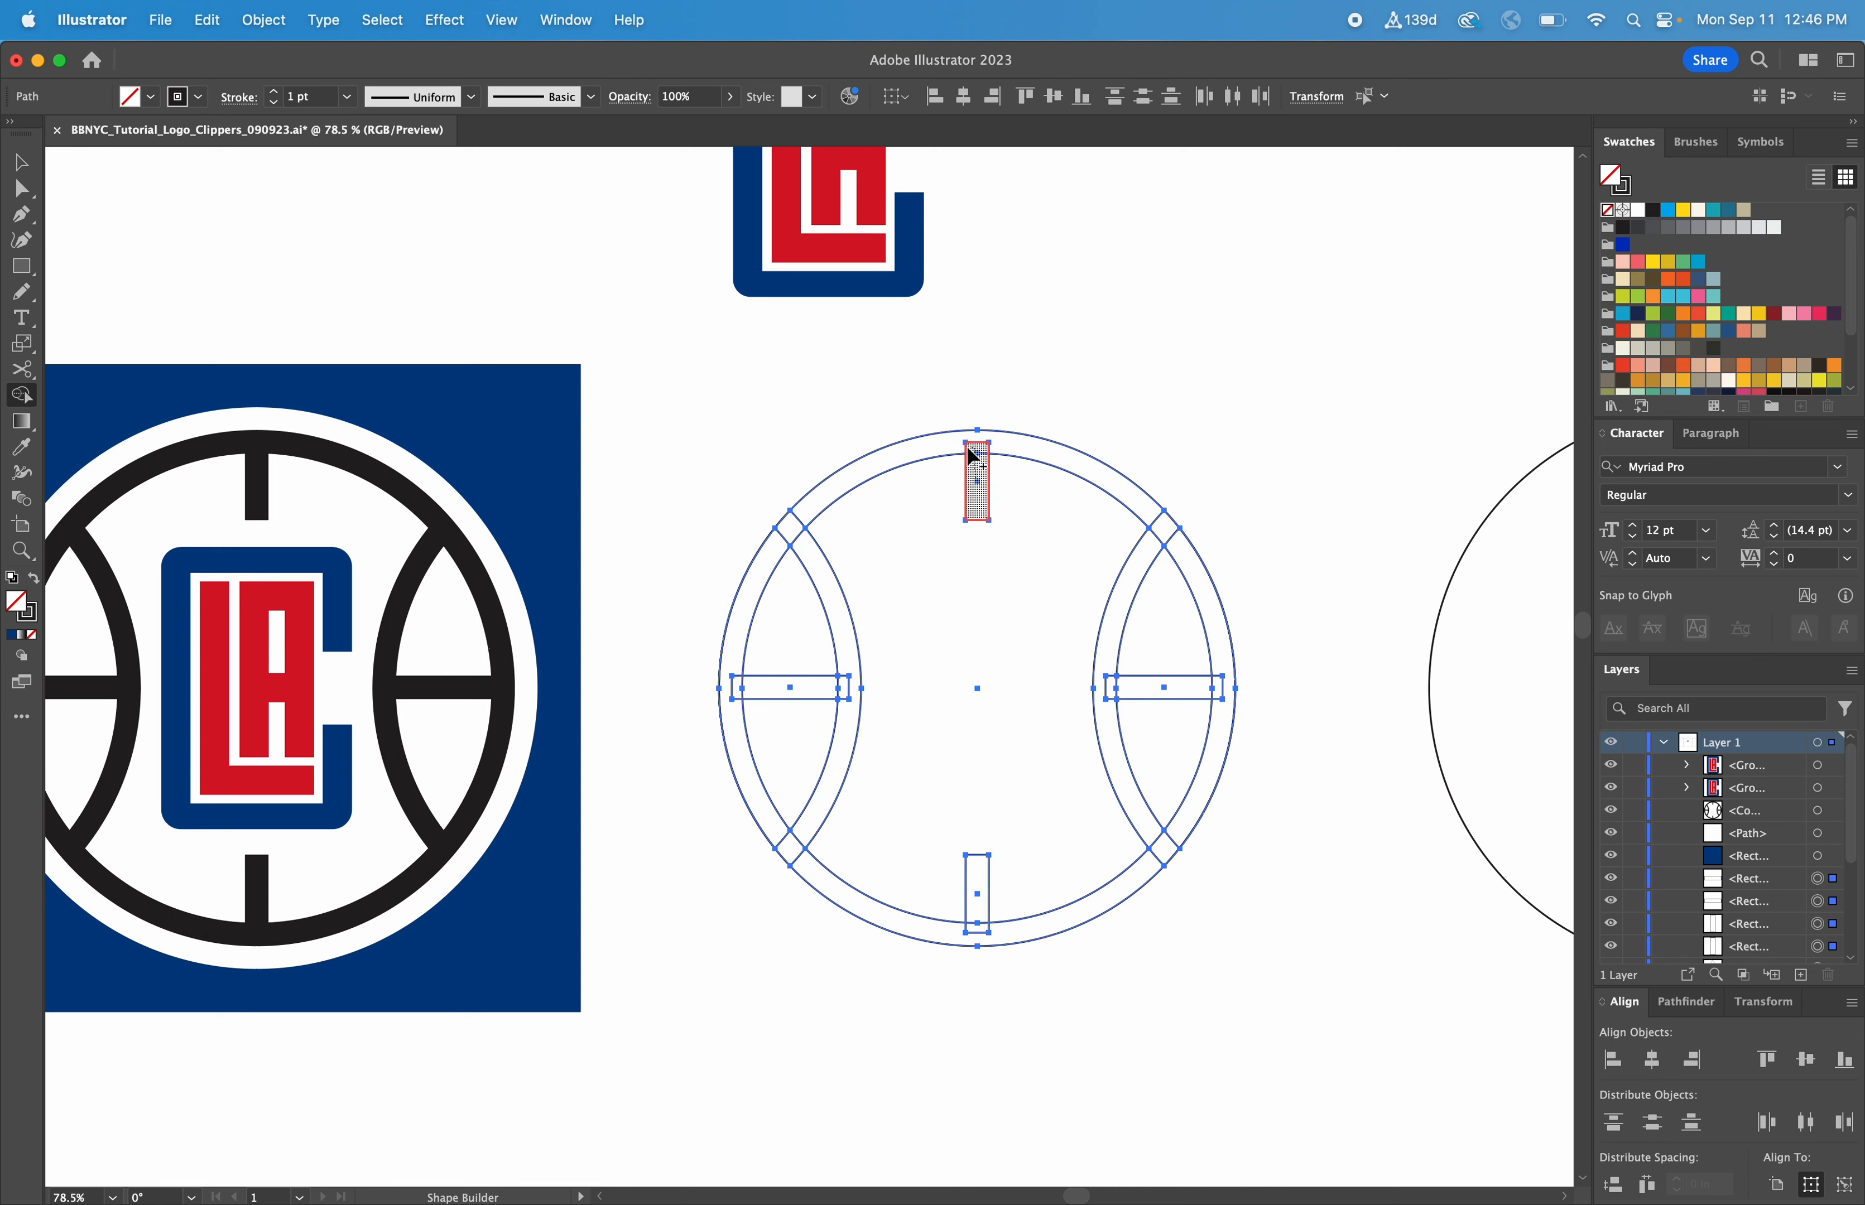
{"action": "mouse_move", "coordinate": [973, 456]}
{"action": "left_mouse_down"}
{"action": "mouse_move", "coordinate": [882, 457]}
{"action": "mouse_move", "coordinate": [792, 520]}
{"action": "mouse_move", "coordinate": [847, 682]}
{"action": "mouse_move", "coordinate": [731, 690]}
{"action": "mouse_move", "coordinate": [781, 846]}
{"action": "mouse_move", "coordinate": [824, 888]}
{"action": "mouse_move", "coordinate": [949, 938]}
{"action": "mouse_move", "coordinate": [984, 912]}
{"action": "mouse_move", "coordinate": [987, 933]}
{"action": "mouse_move", "coordinate": [1030, 925]}
{"action": "mouse_move", "coordinate": [1141, 870]}
{"action": "mouse_move", "coordinate": [1161, 851]}
{"action": "mouse_move", "coordinate": [1098, 693]}
{"action": "mouse_move", "coordinate": [1222, 688]}
{"action": "mouse_move", "coordinate": [1166, 536]}
{"action": "left_mouse_up"}
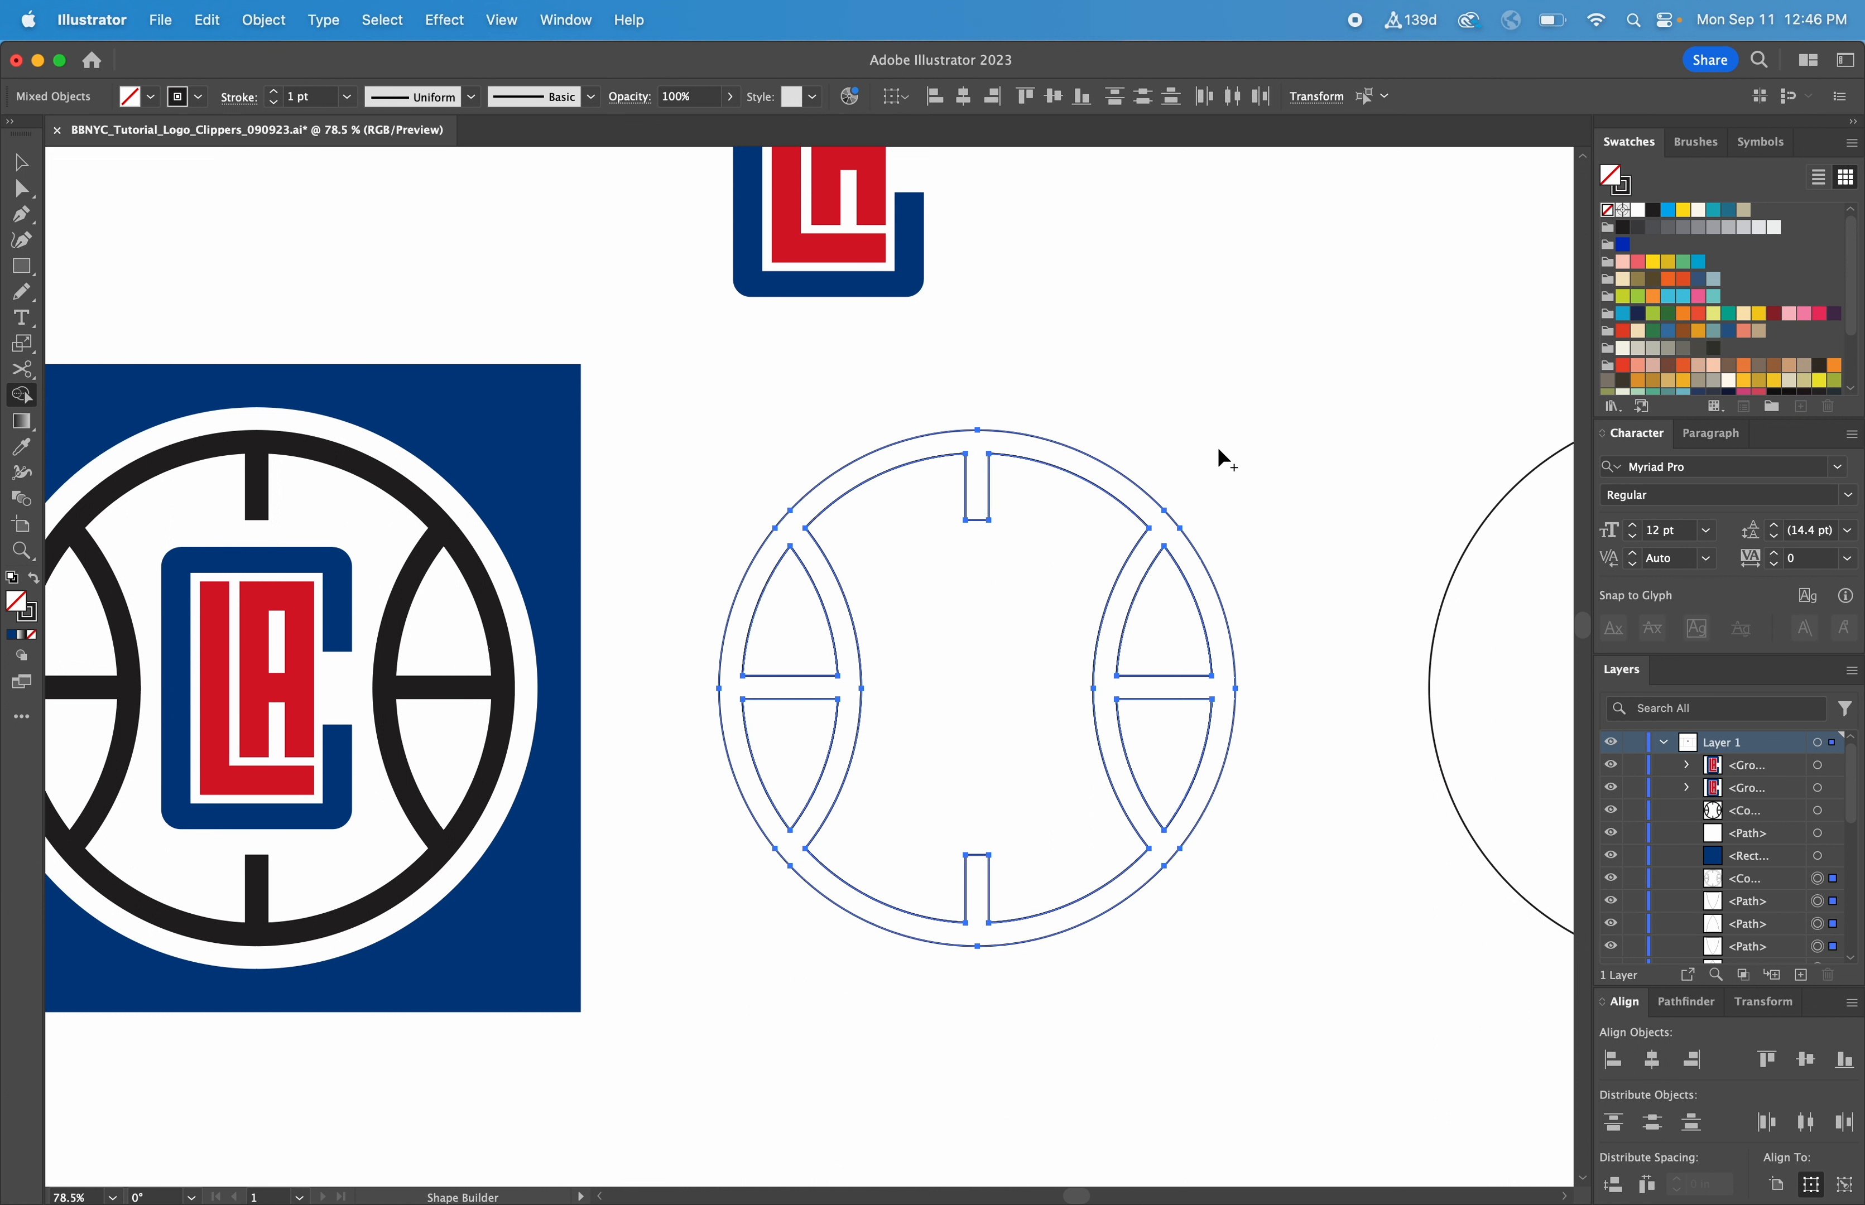
Fill the ball shapes with the black sampled from the reference ball's seams
{"action": "scroll", "coordinate": [1216, 458], "scroll_direction": "up", "scroll_amount": 1}
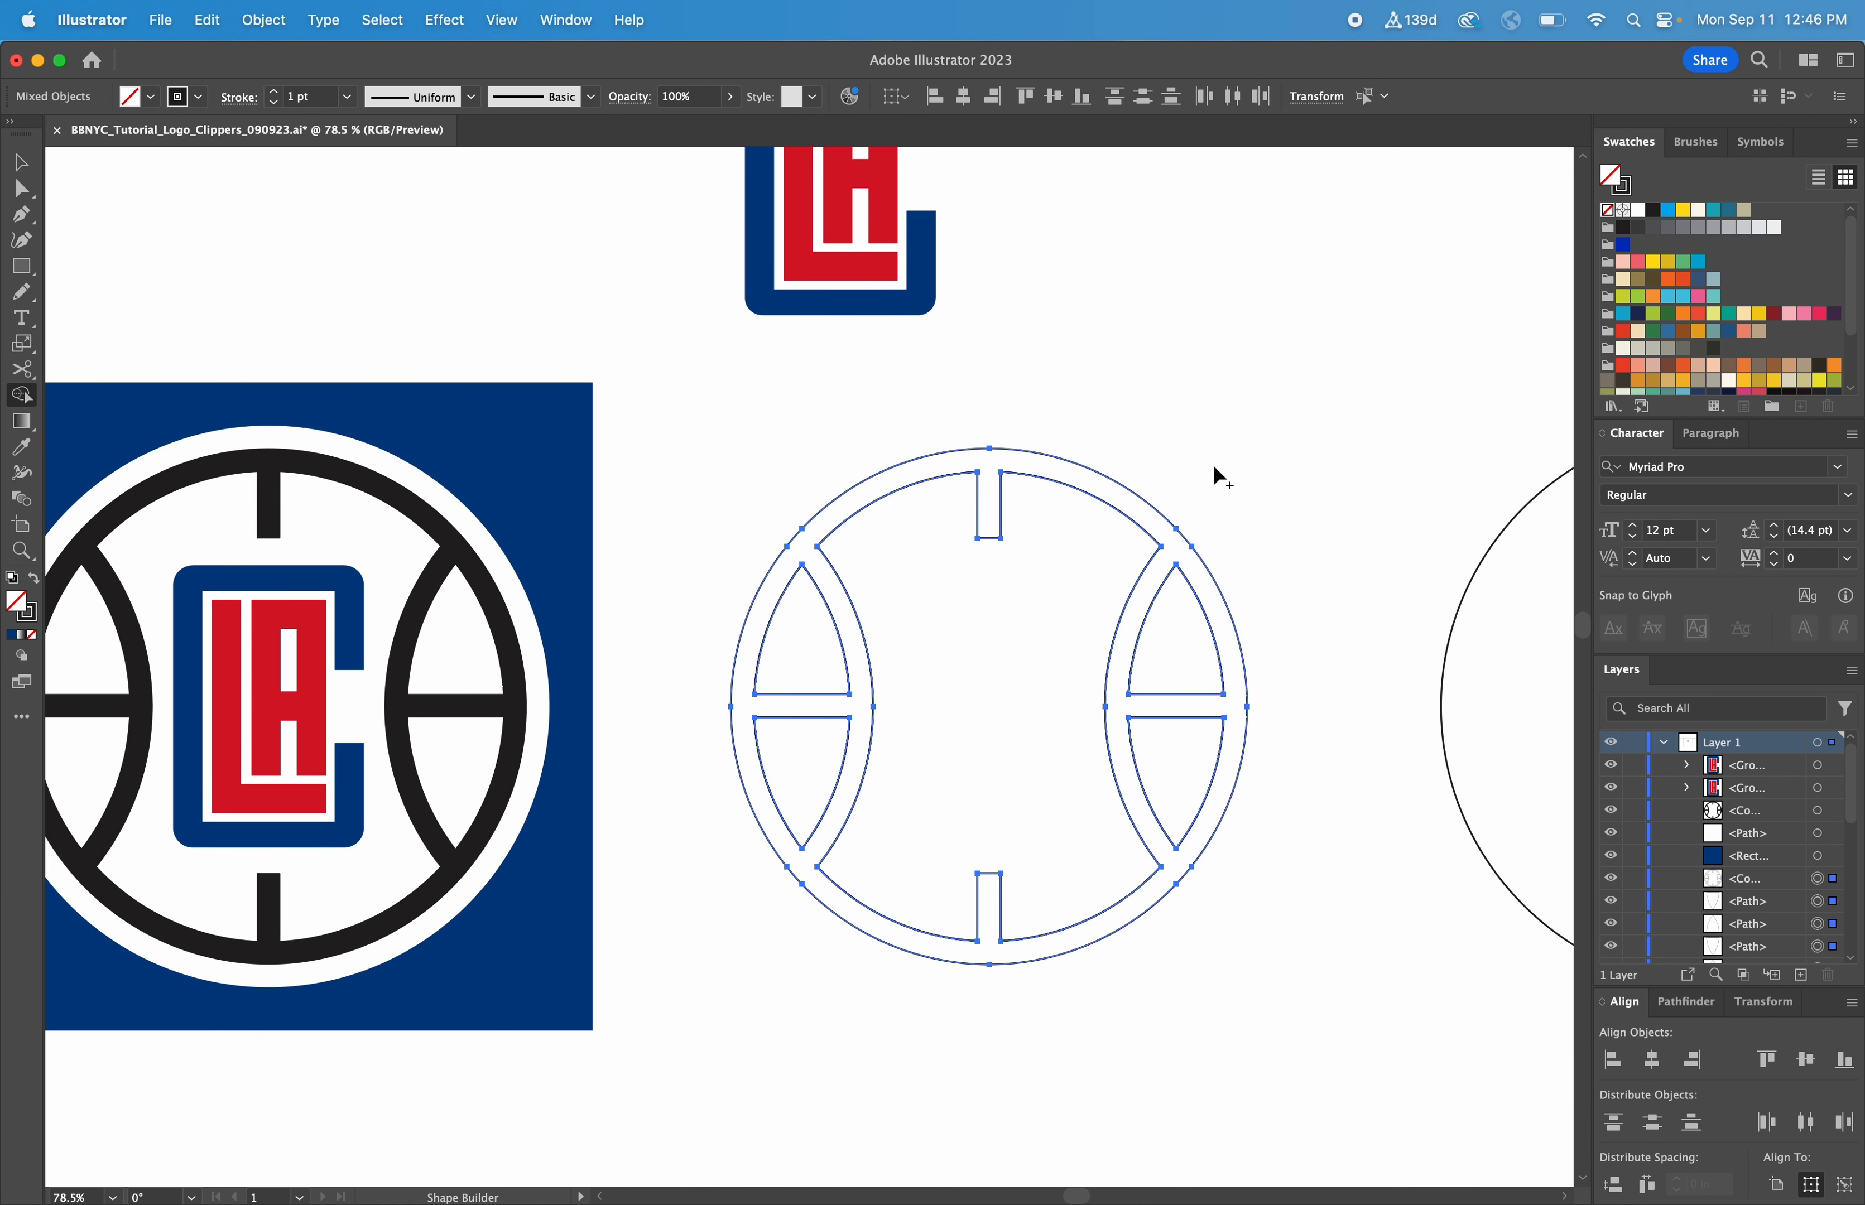
{"action": "key", "text": "i"}
{"action": "left_click", "coordinate": [395, 480]}
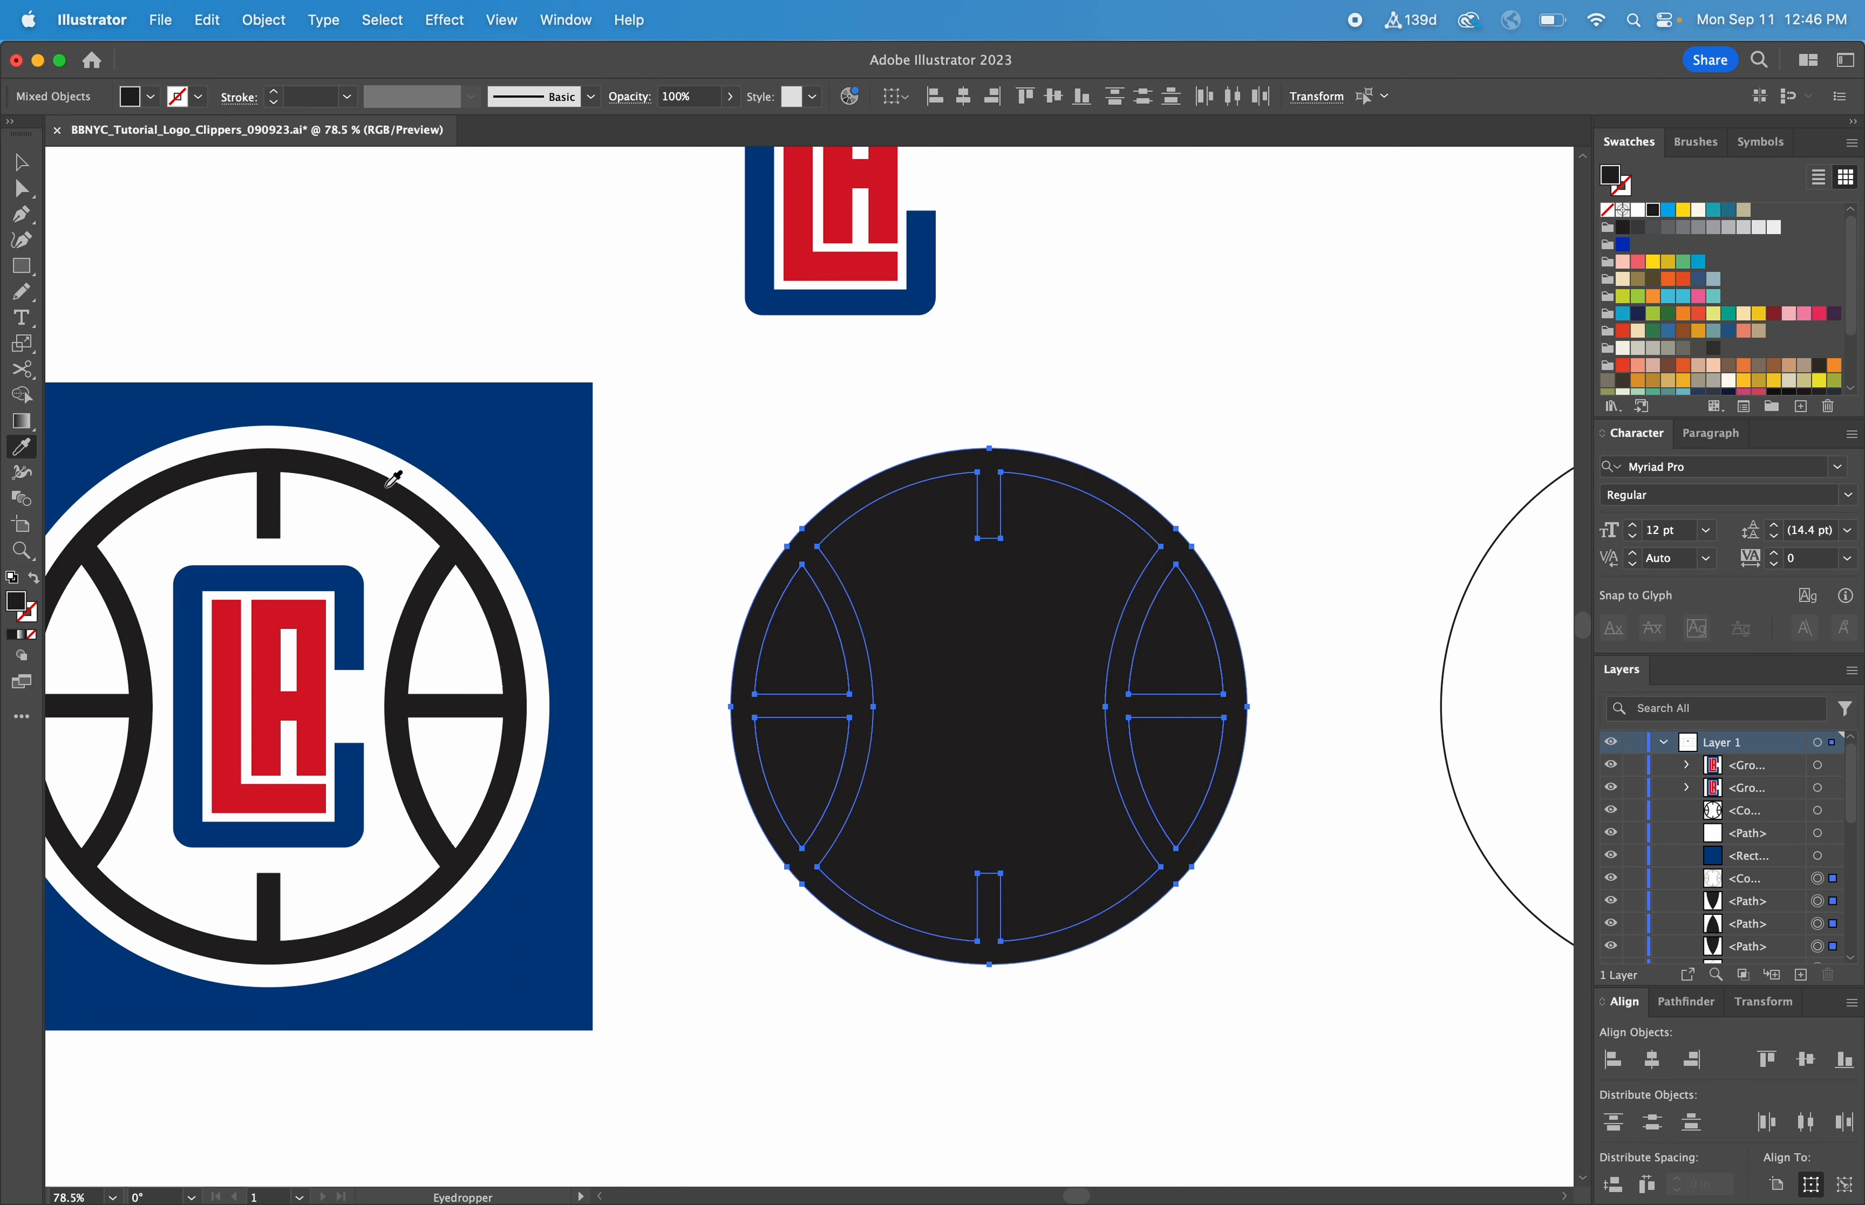
{"action": "key", "text": "v"}
{"action": "left_click", "coordinate": [1173, 403]}
{"action": "left_click_drag", "start_coordinate": [1082, 517], "coordinate": [1387, 376]}
{"action": "key", "text": "super+z"}
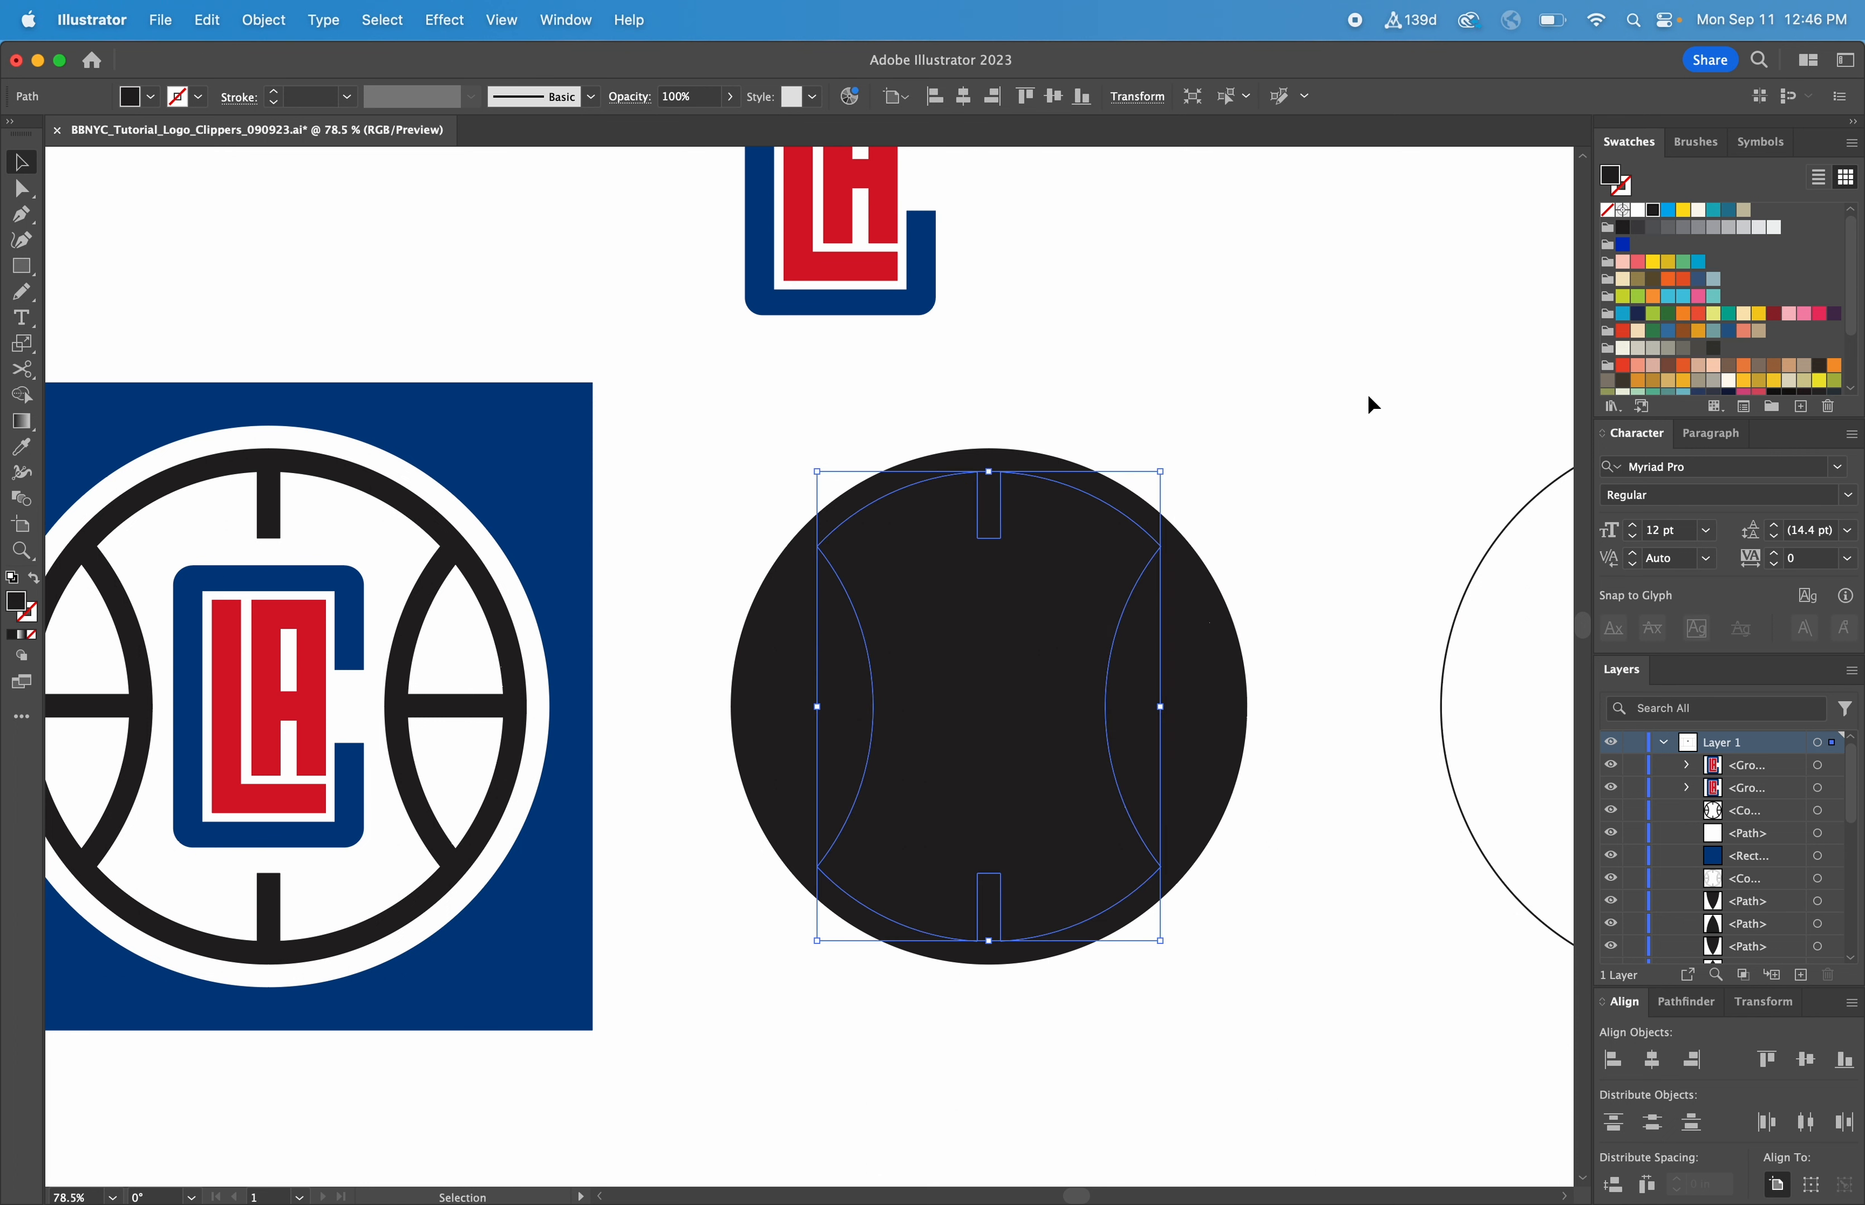
Delete the central panel and the four side panels with the Shape Builder, keeping only the black seams
{"action": "left_click_drag", "start_coordinate": [1283, 408], "coordinate": [725, 1005]}
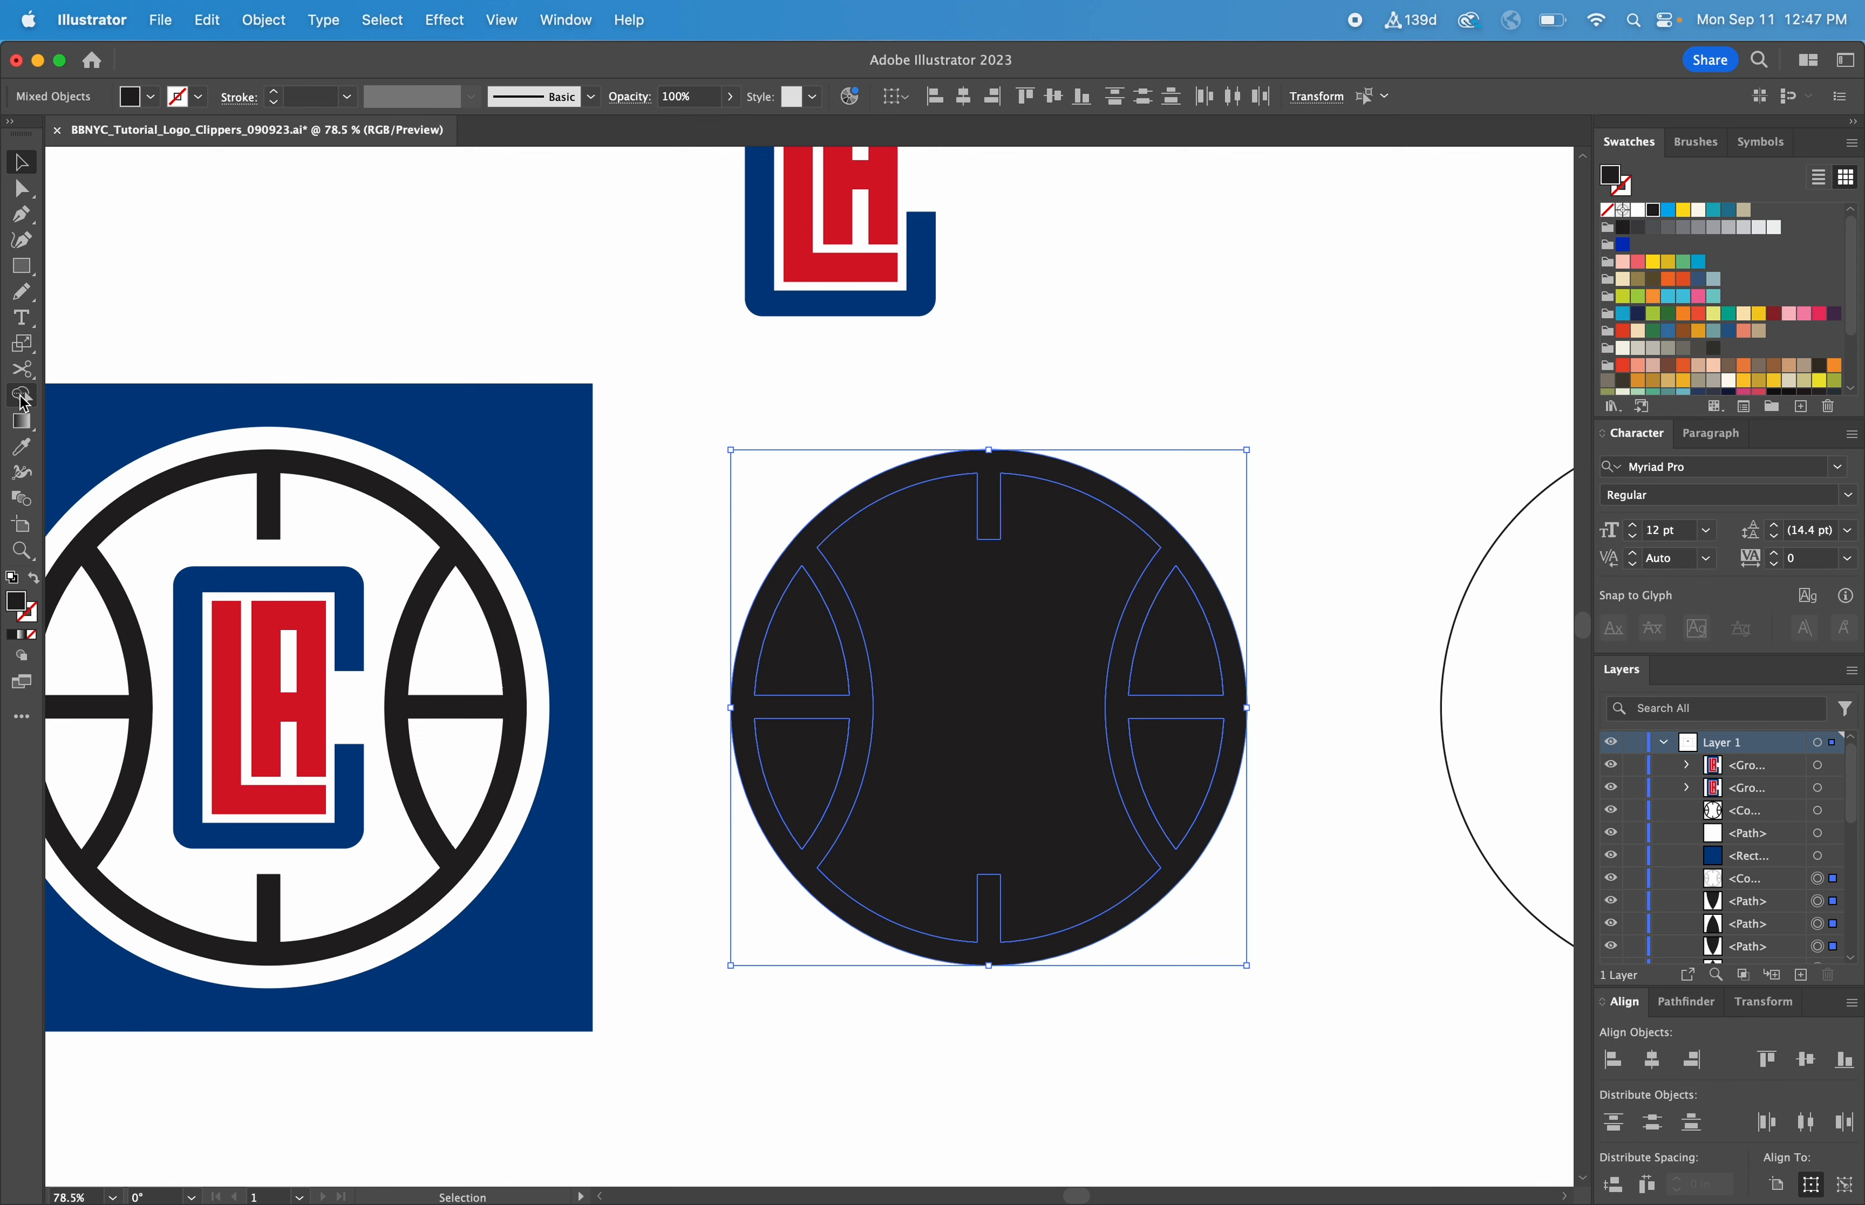
{"action": "left_click", "coordinate": [24, 399]}
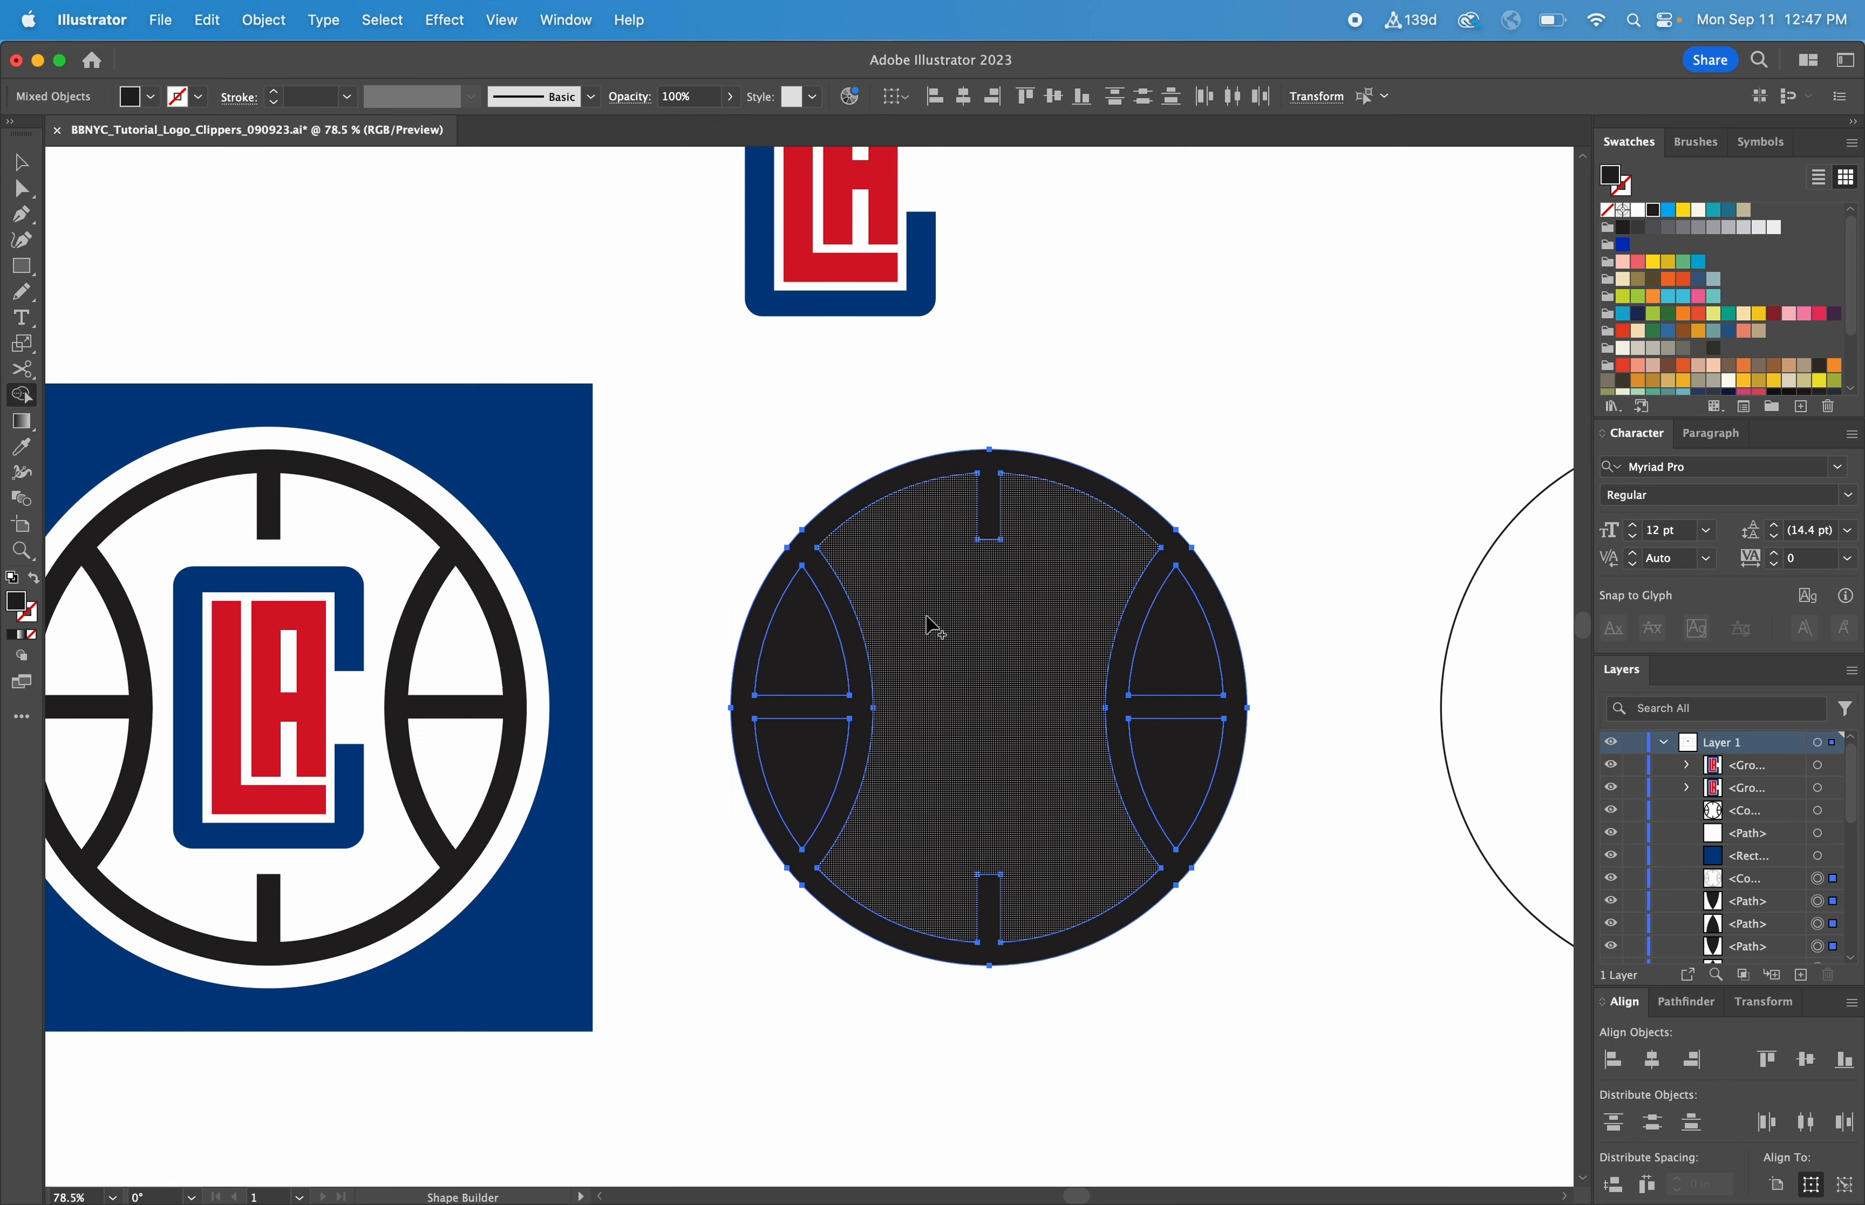
{"action": "left_click", "coordinate": [916, 631], "text": "alt"}
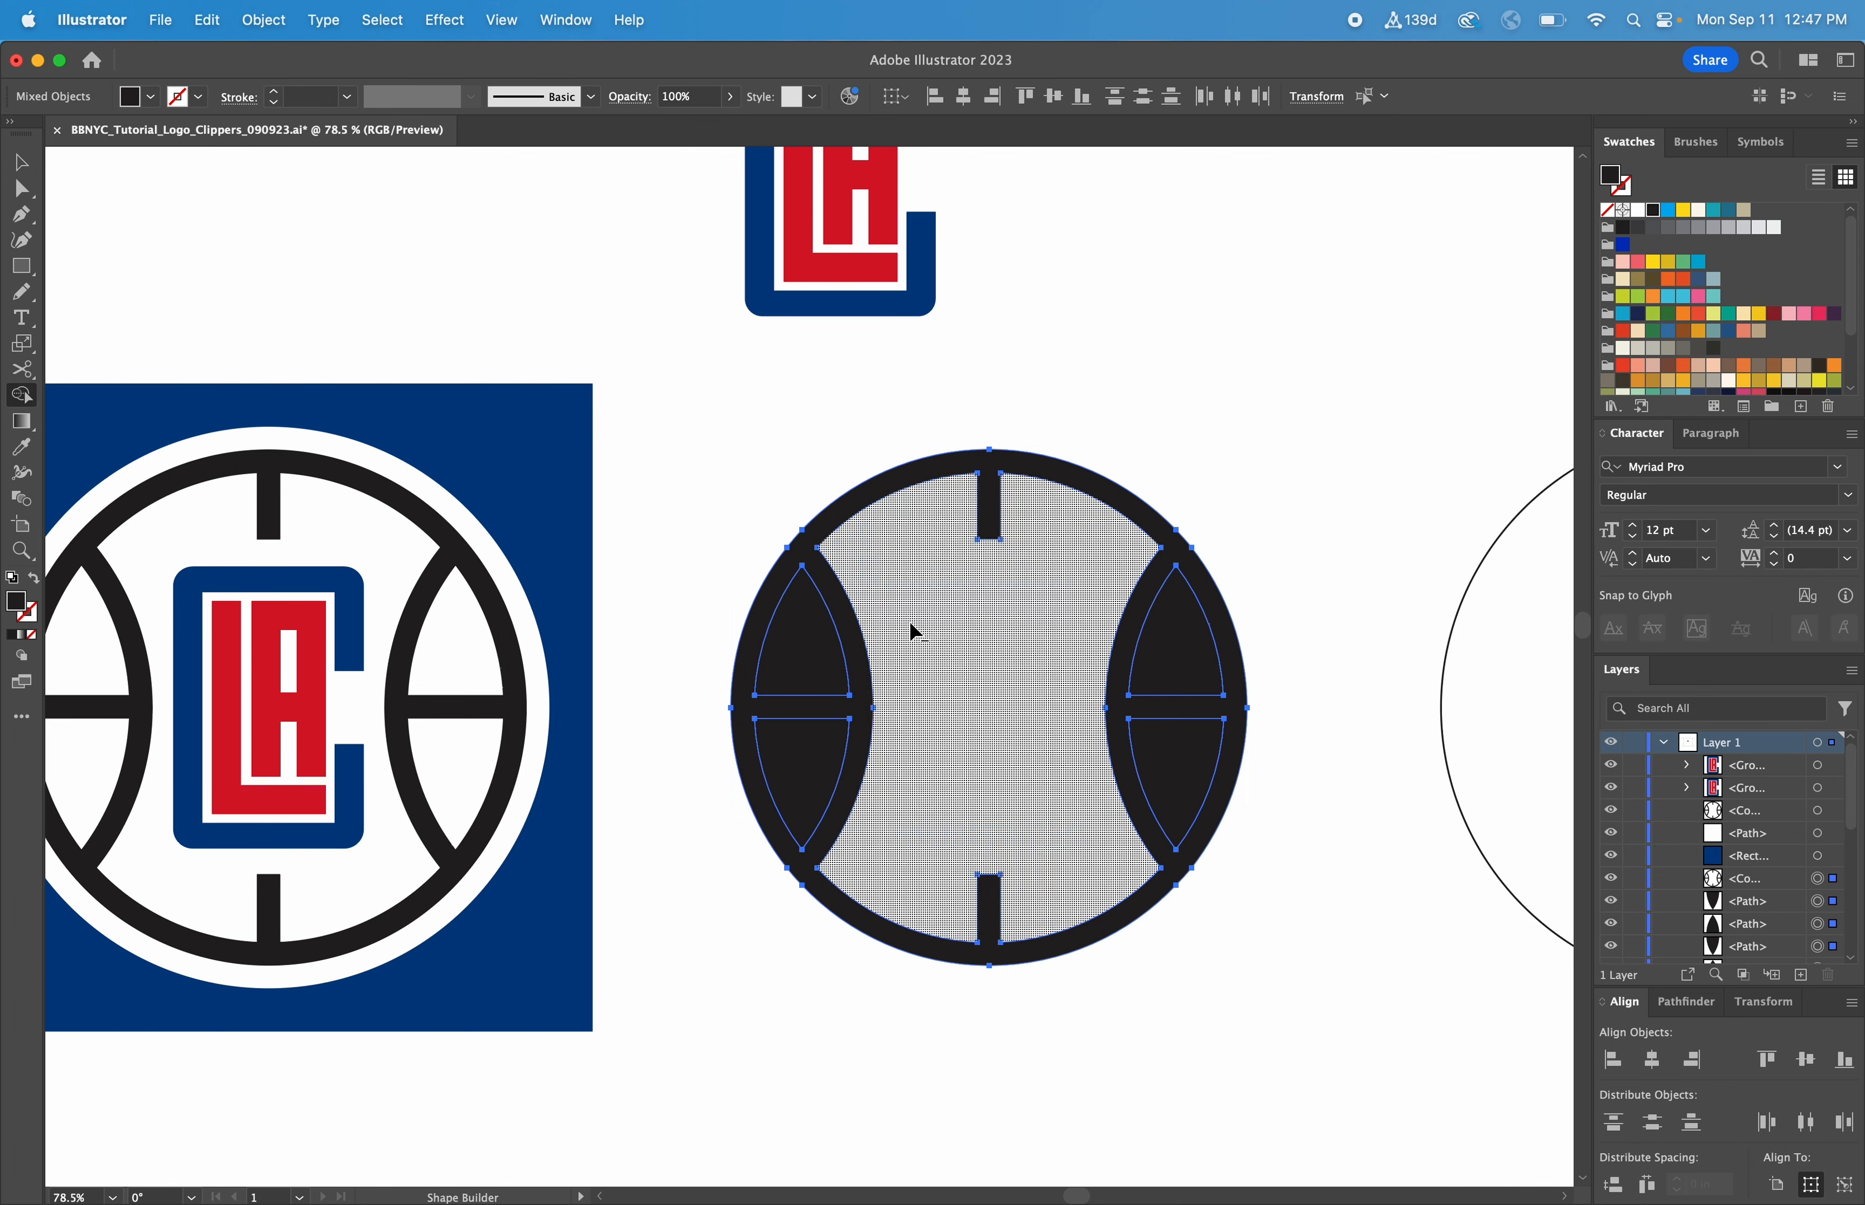
{"action": "left_click", "coordinate": [832, 652], "text": "alt"}
{"action": "left_click", "coordinate": [807, 783], "text": "alt"}
{"action": "left_click", "coordinate": [1190, 794], "text": "alt"}
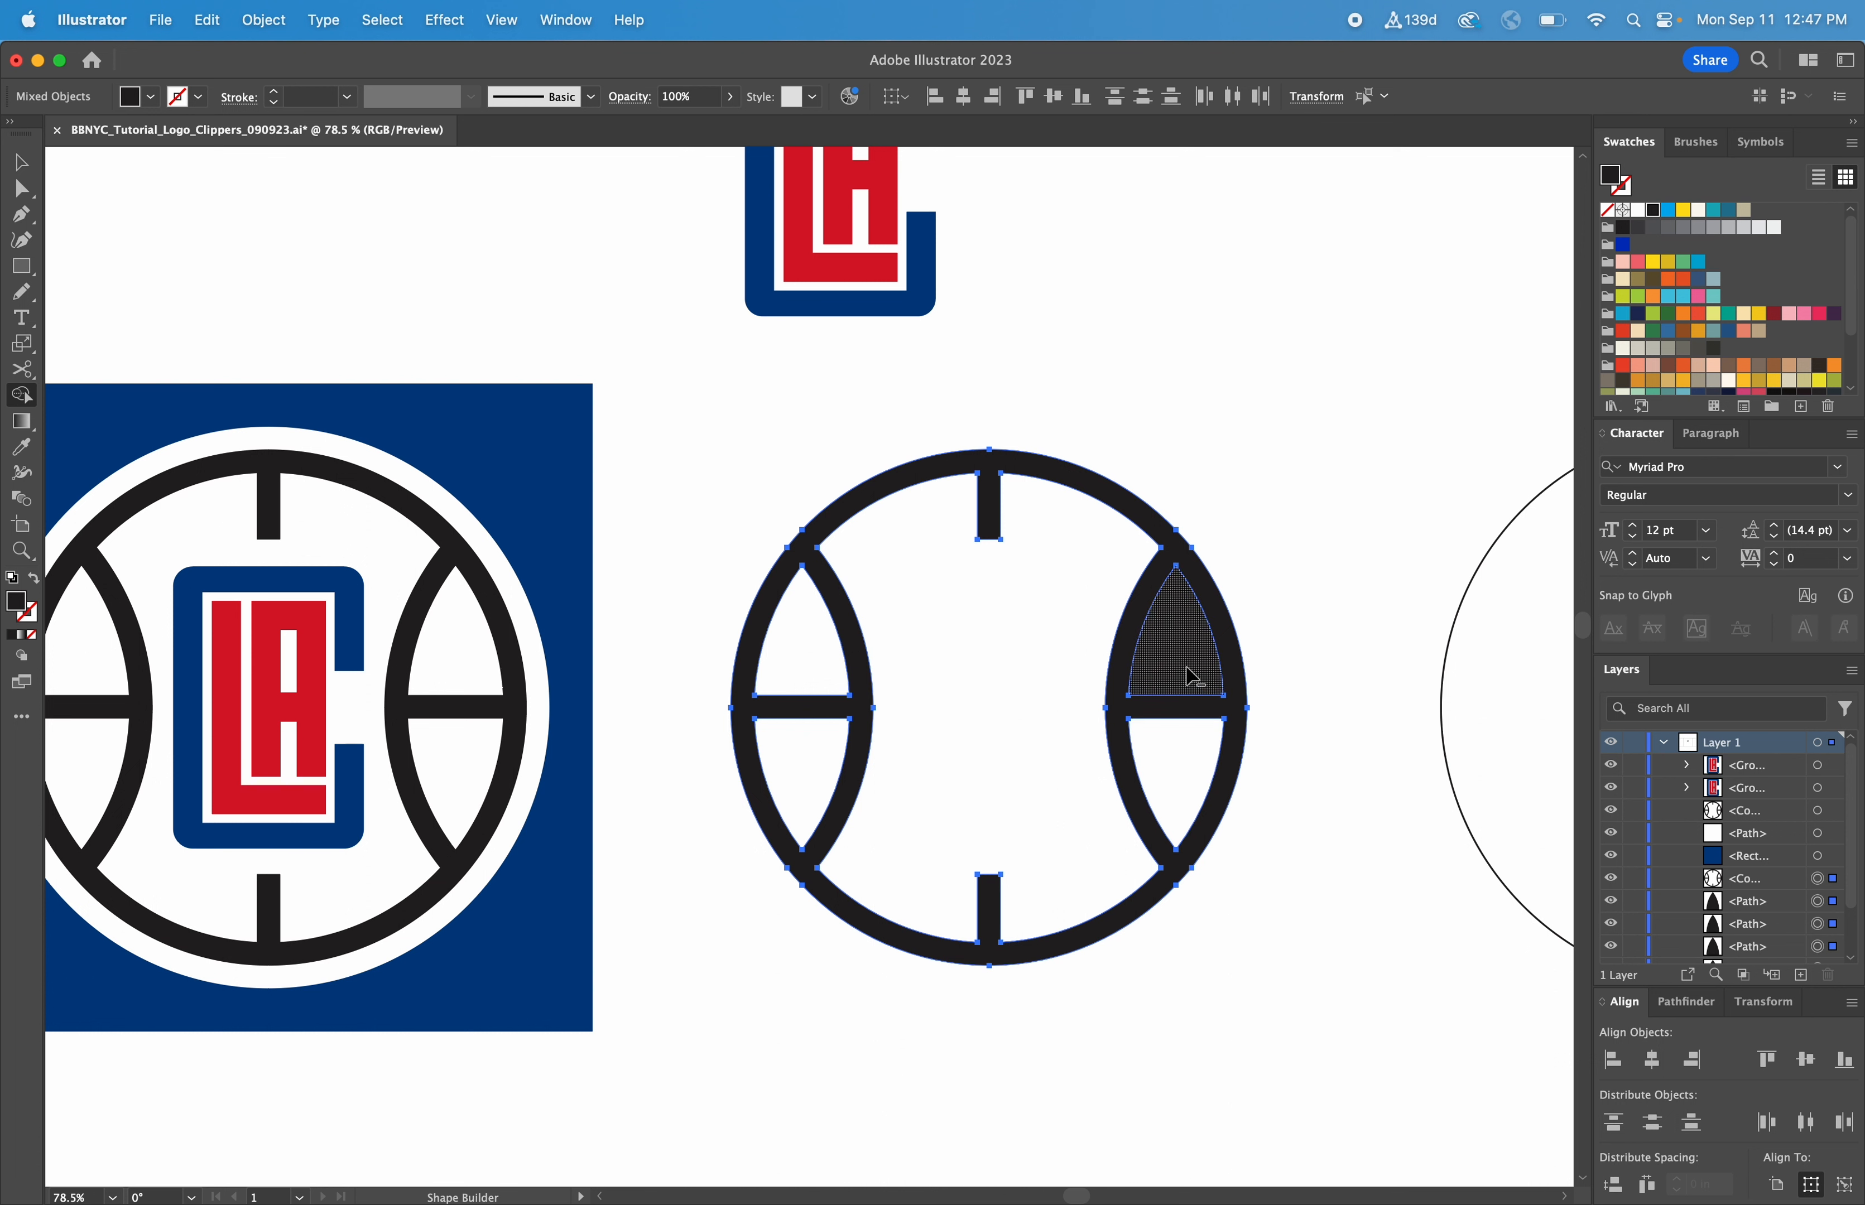
{"action": "left_click", "coordinate": [1213, 676], "text": "alt"}
{"action": "key", "text": "v"}
{"action": "left_click", "coordinate": [1367, 481]}
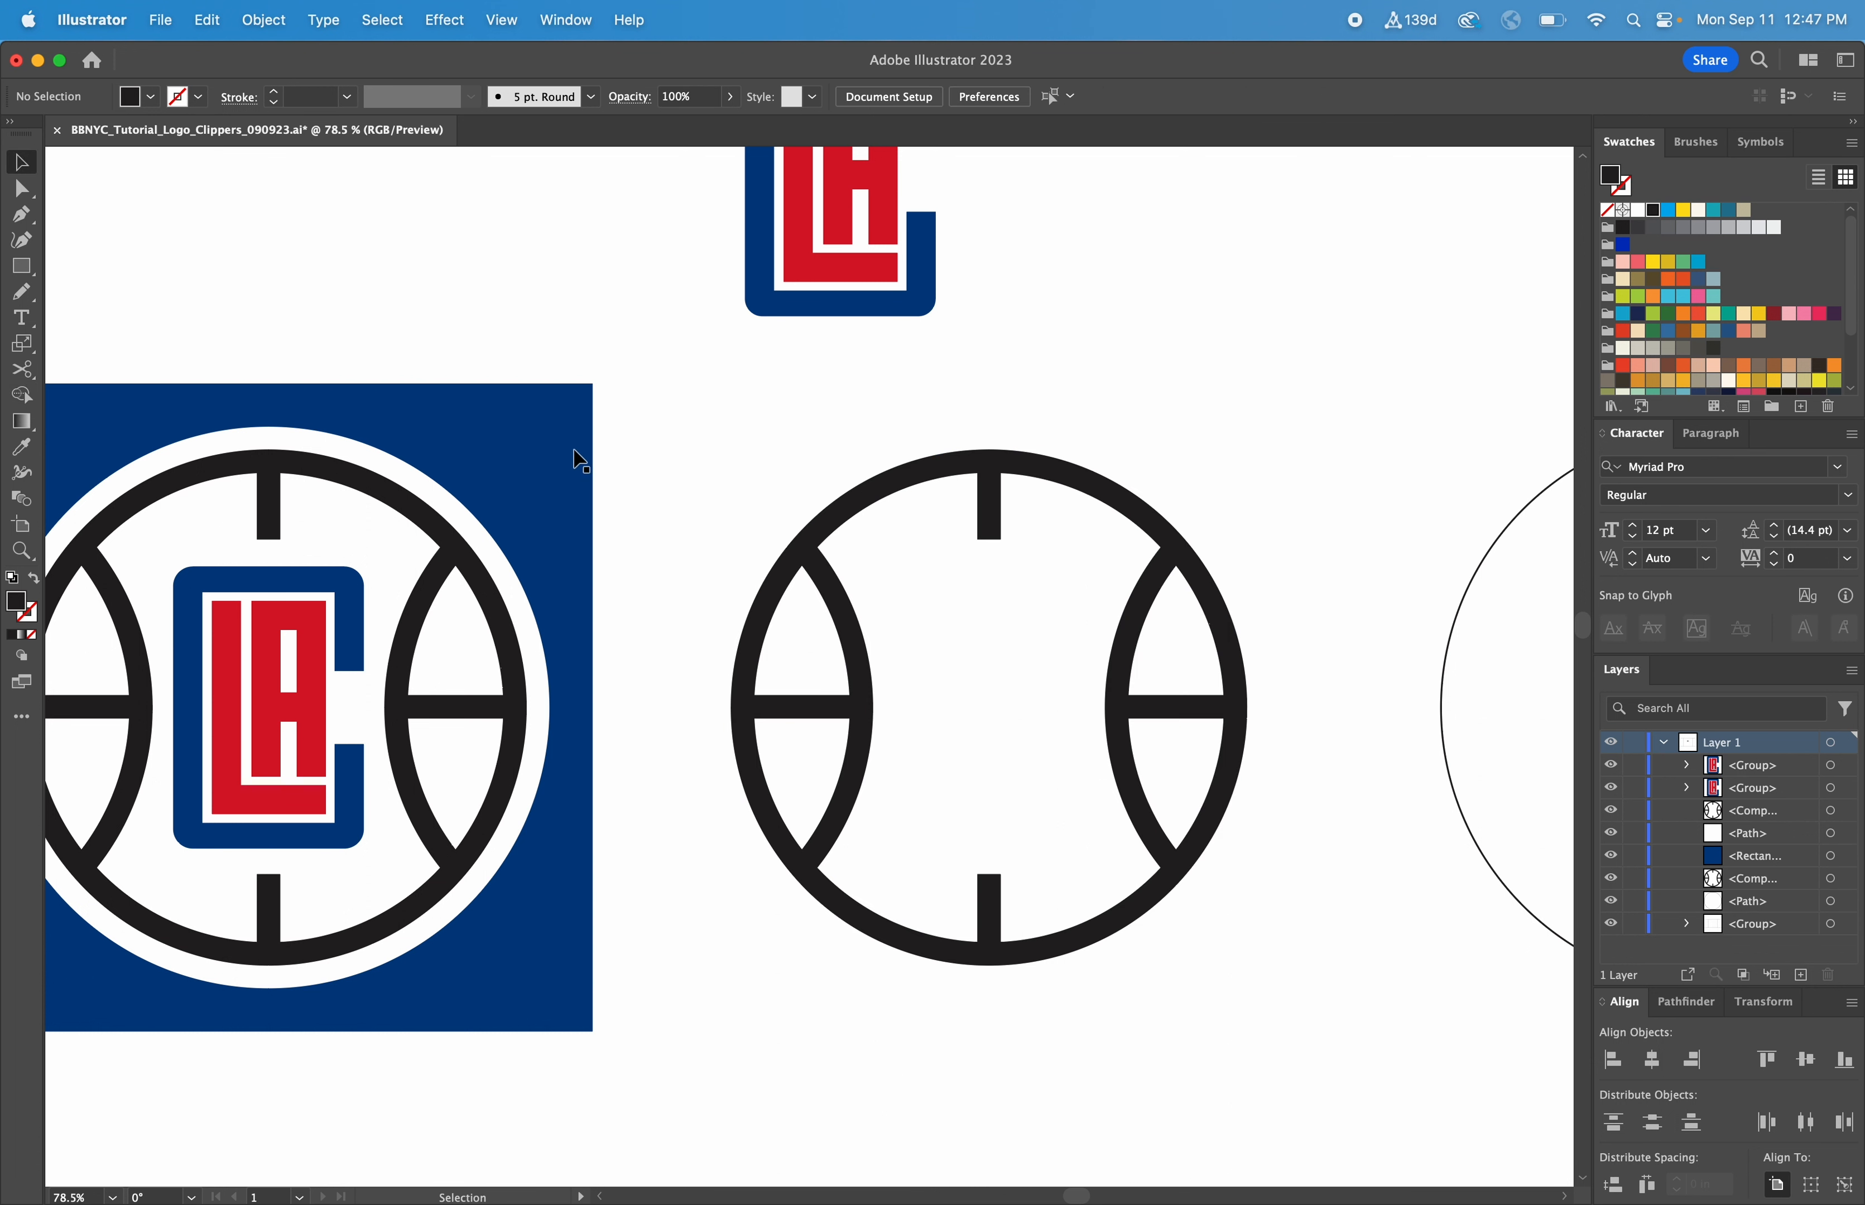
Duplicate the reference's blue square over the new ball and send the copy to the back
{"action": "left_click", "coordinate": [518, 440]}
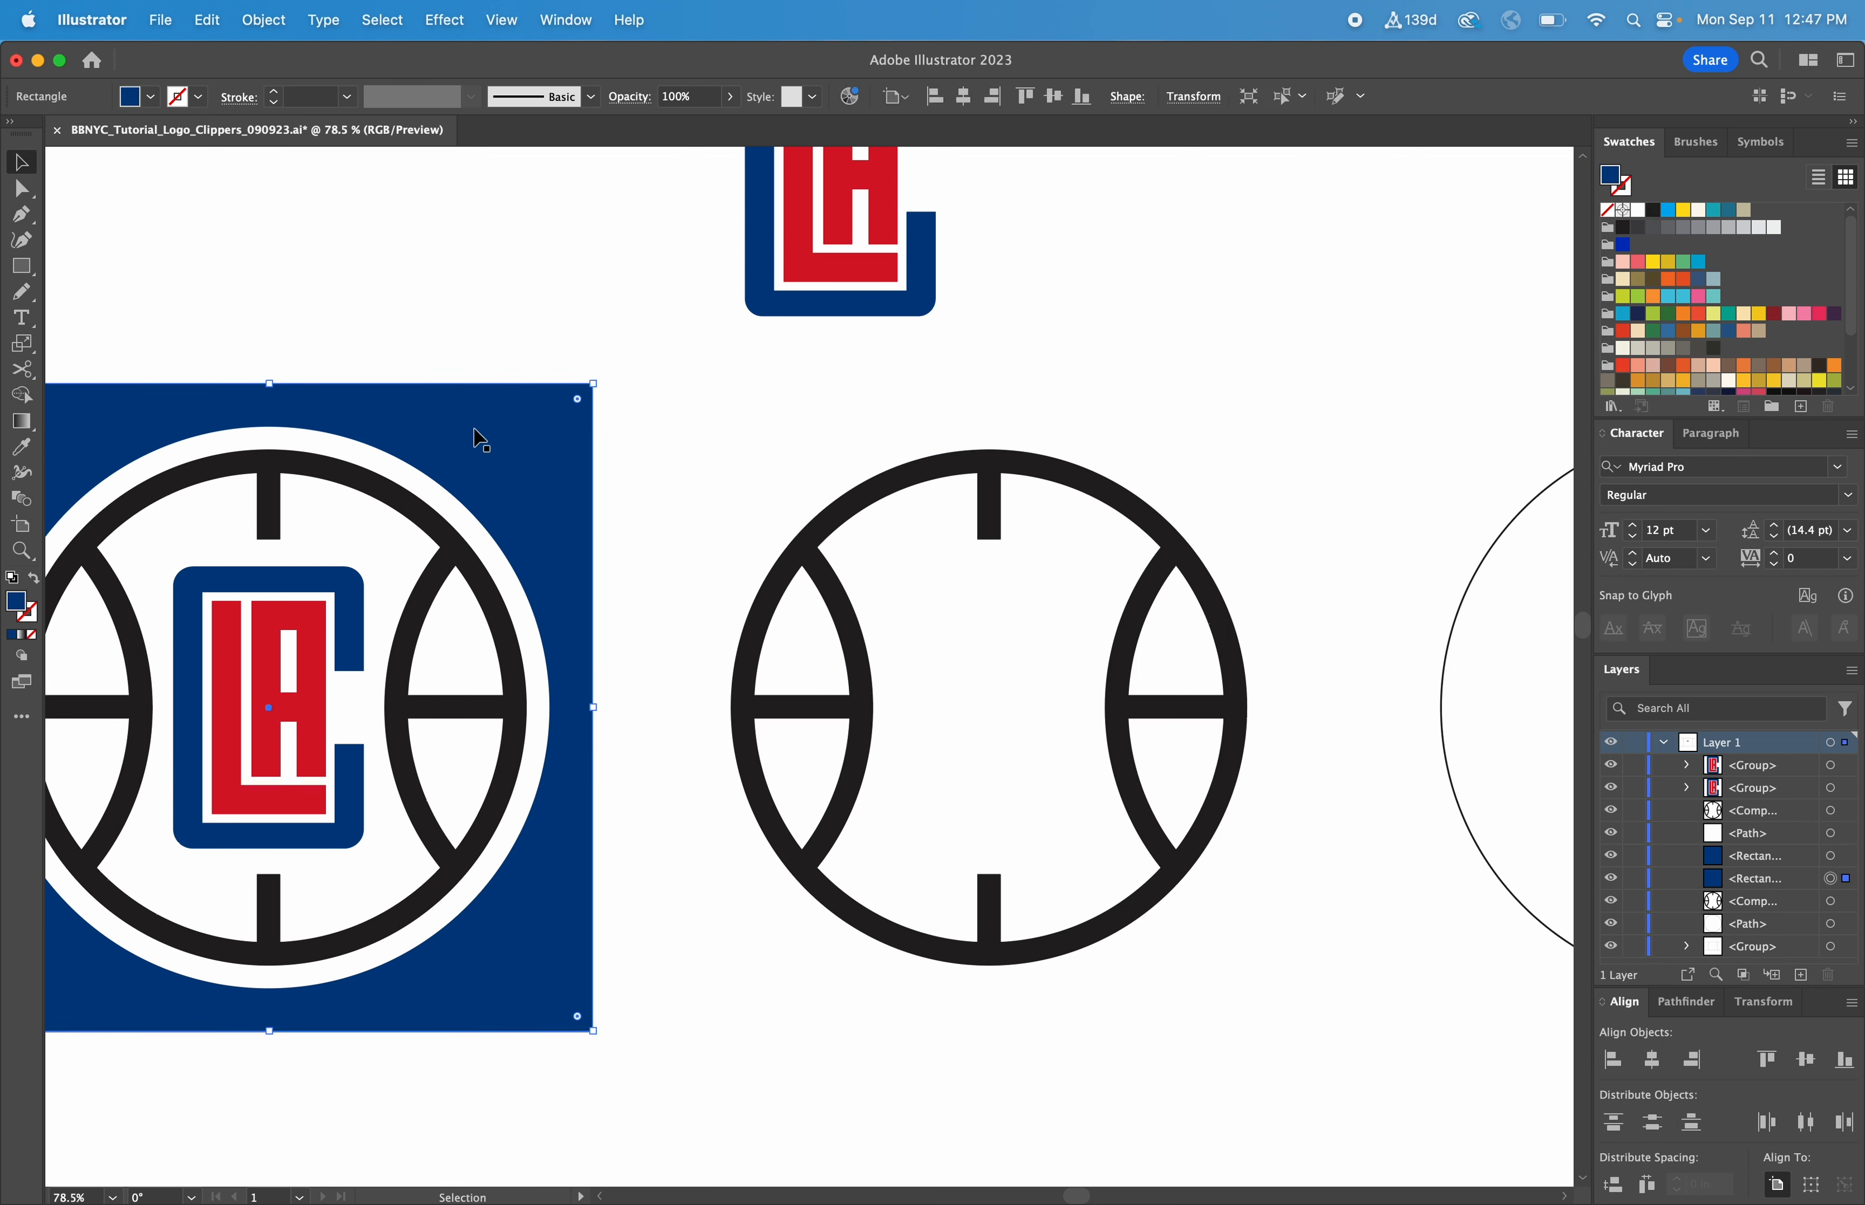
{"action": "left_click_drag", "start_coordinate": [479, 438], "coordinate": [1218, 439]}
{"action": "right_click", "coordinate": [1008, 467]}
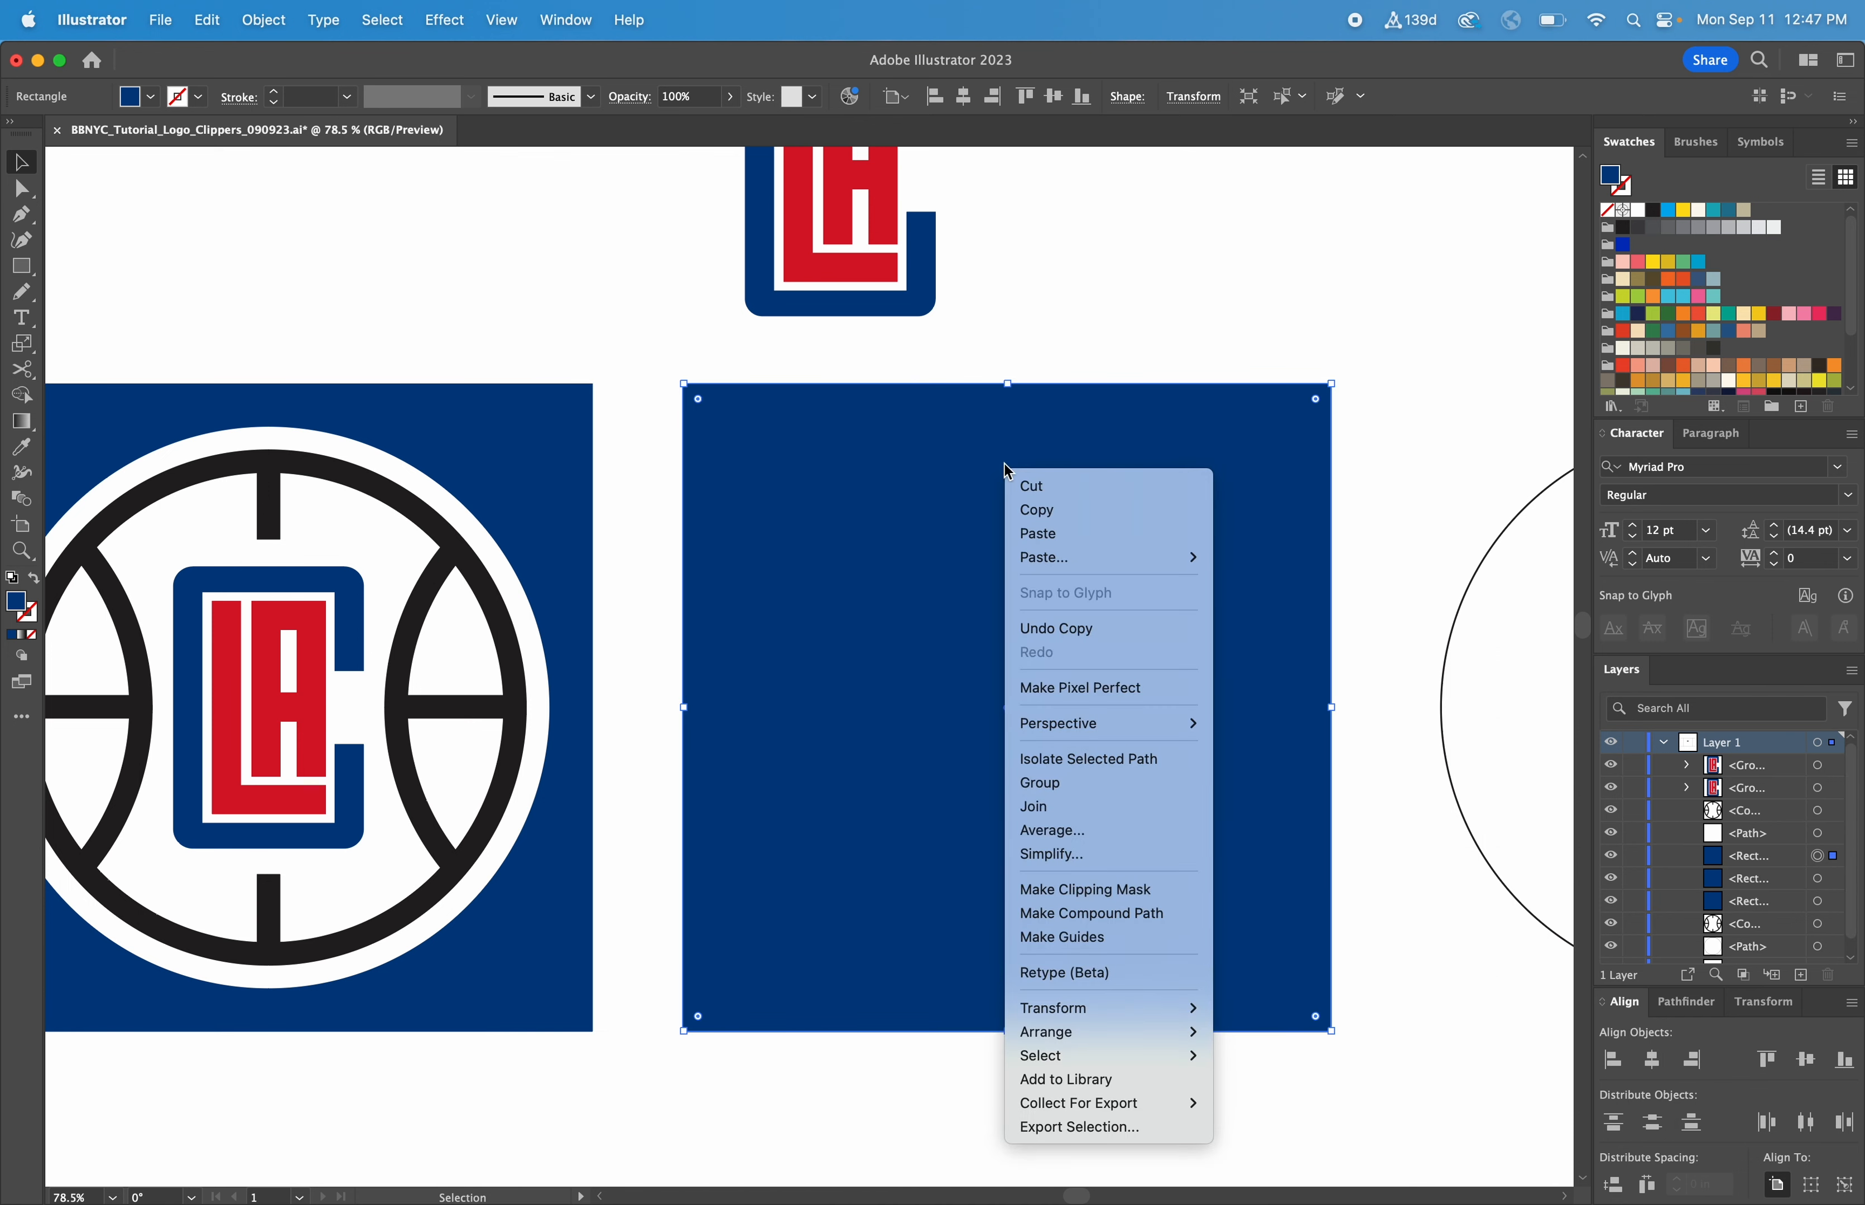
{"action": "mouse_move", "coordinate": [1058, 1034]}
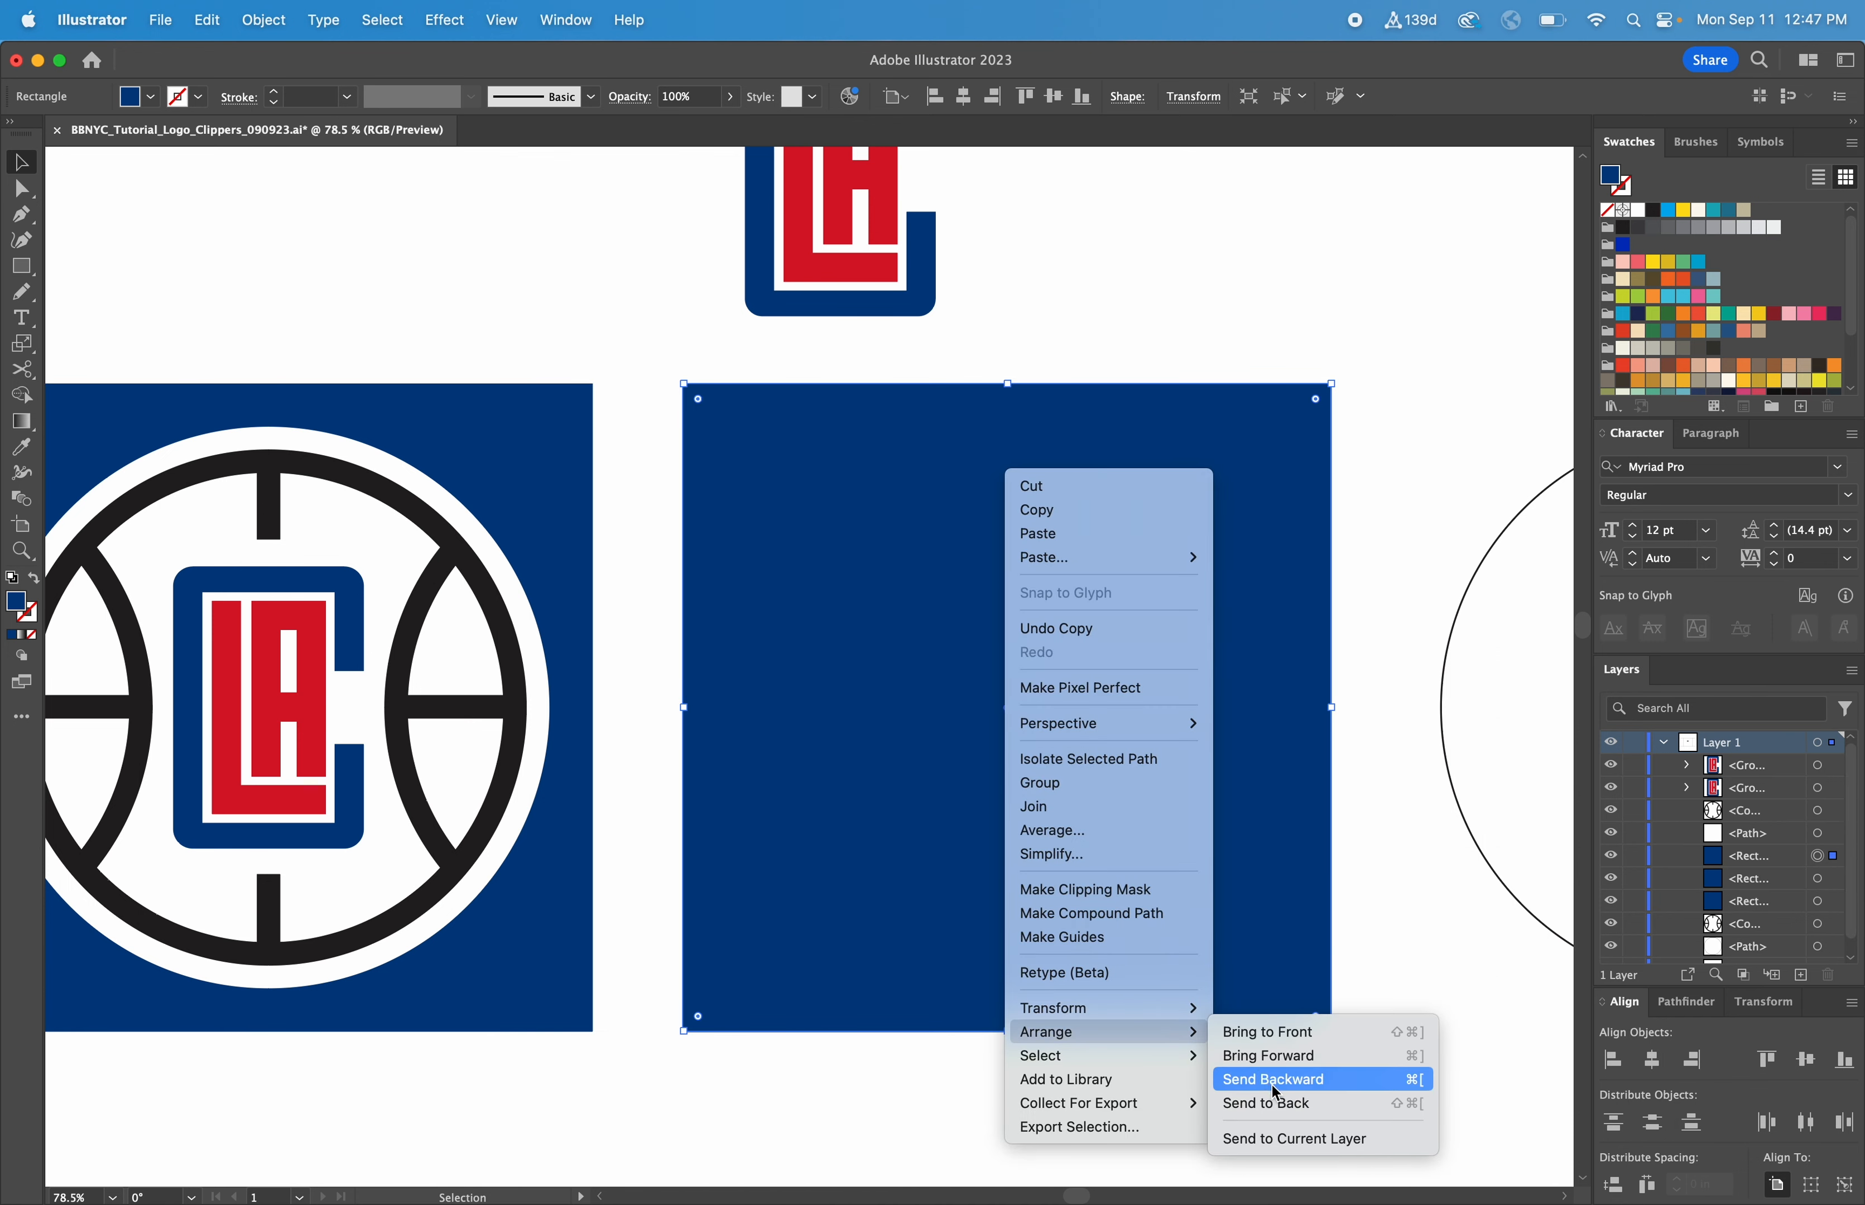
{"action": "left_click", "coordinate": [1285, 1103]}
{"action": "left_click", "coordinate": [1393, 982]}
Fill the loose outline circle with the white sampled from the reference ball
{"action": "scroll", "coordinate": [1343, 956], "scroll_direction": "right", "scroll_amount": 5}
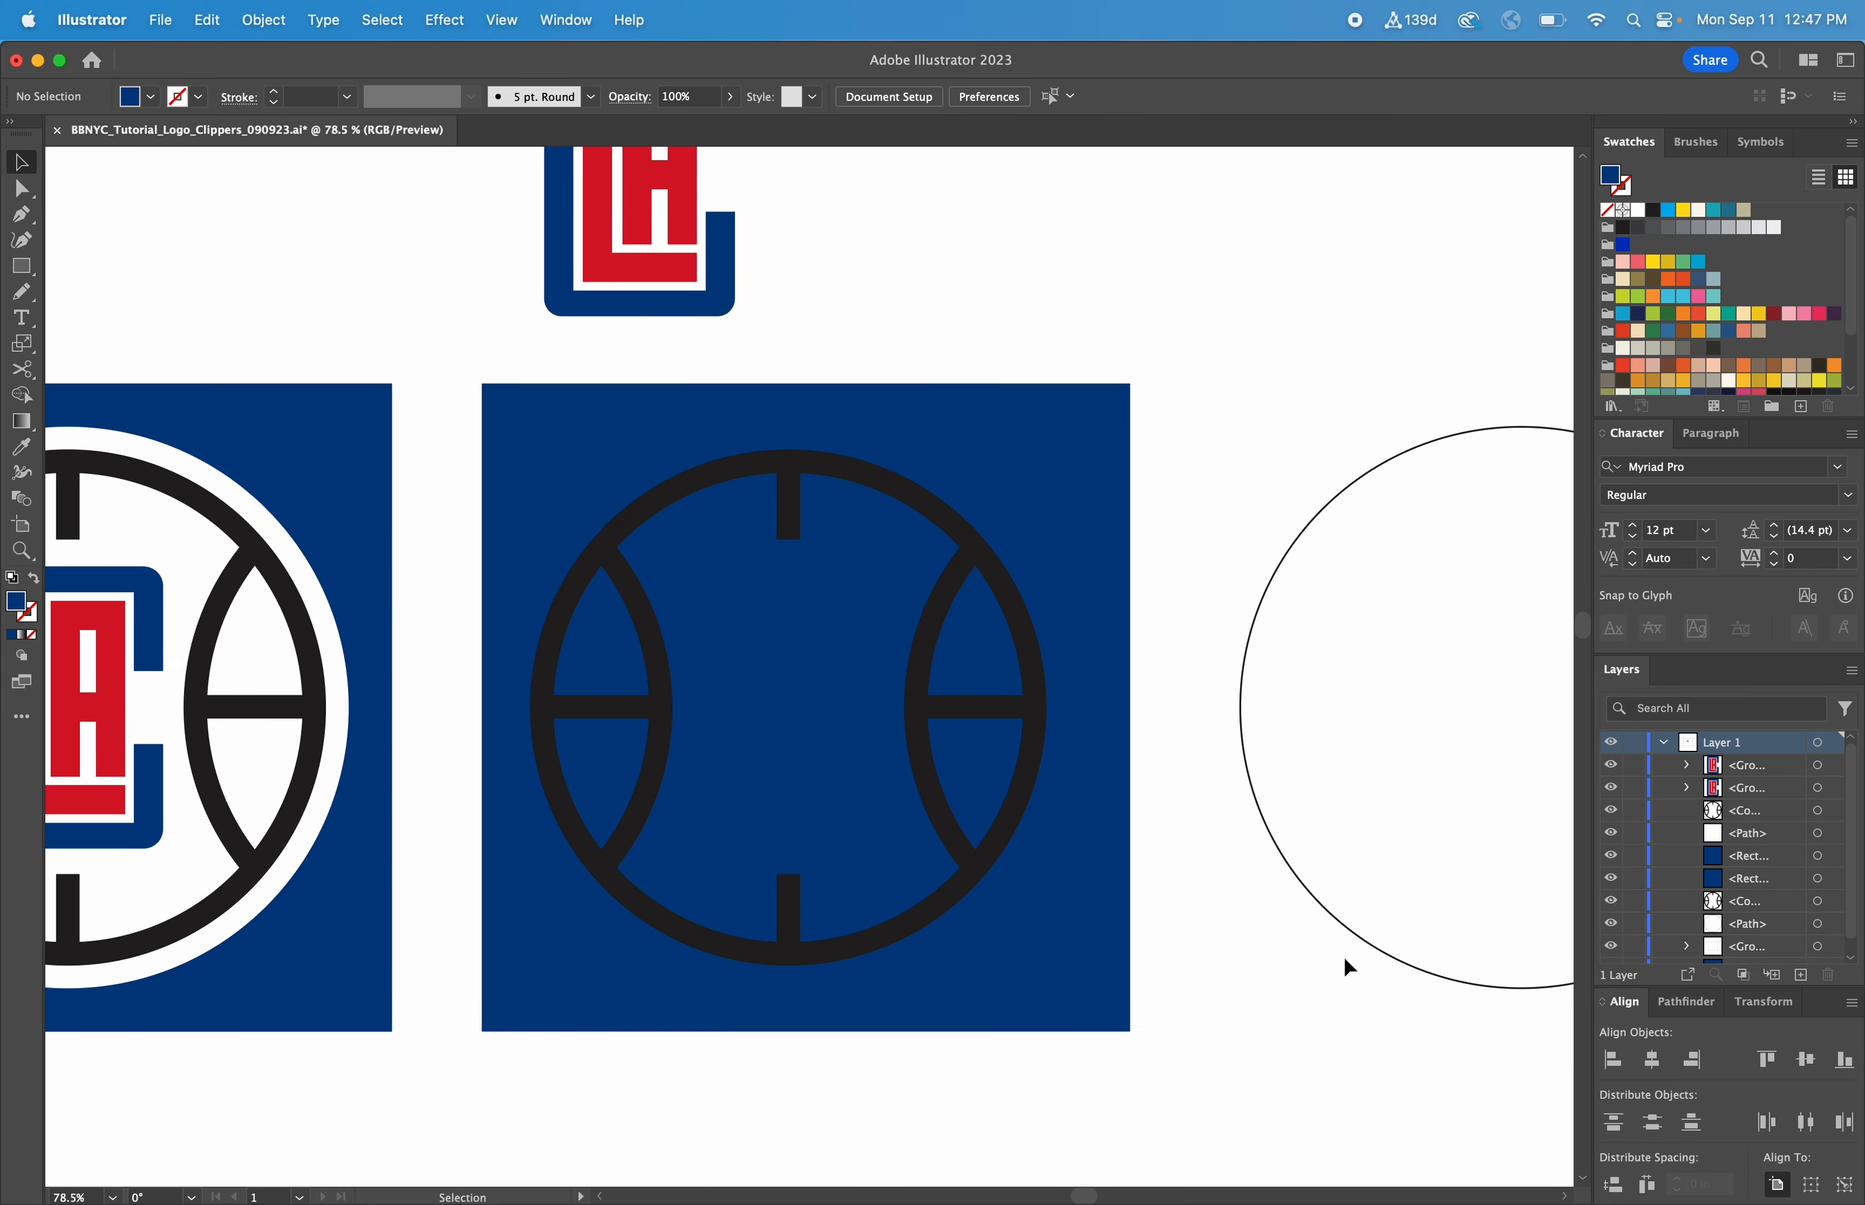
{"action": "scroll", "coordinate": [1343, 955], "scroll_direction": "left", "scroll_amount": 1}
{"action": "left_click_drag", "start_coordinate": [1376, 838], "coordinate": [1320, 926]}
{"action": "key", "text": "i"}
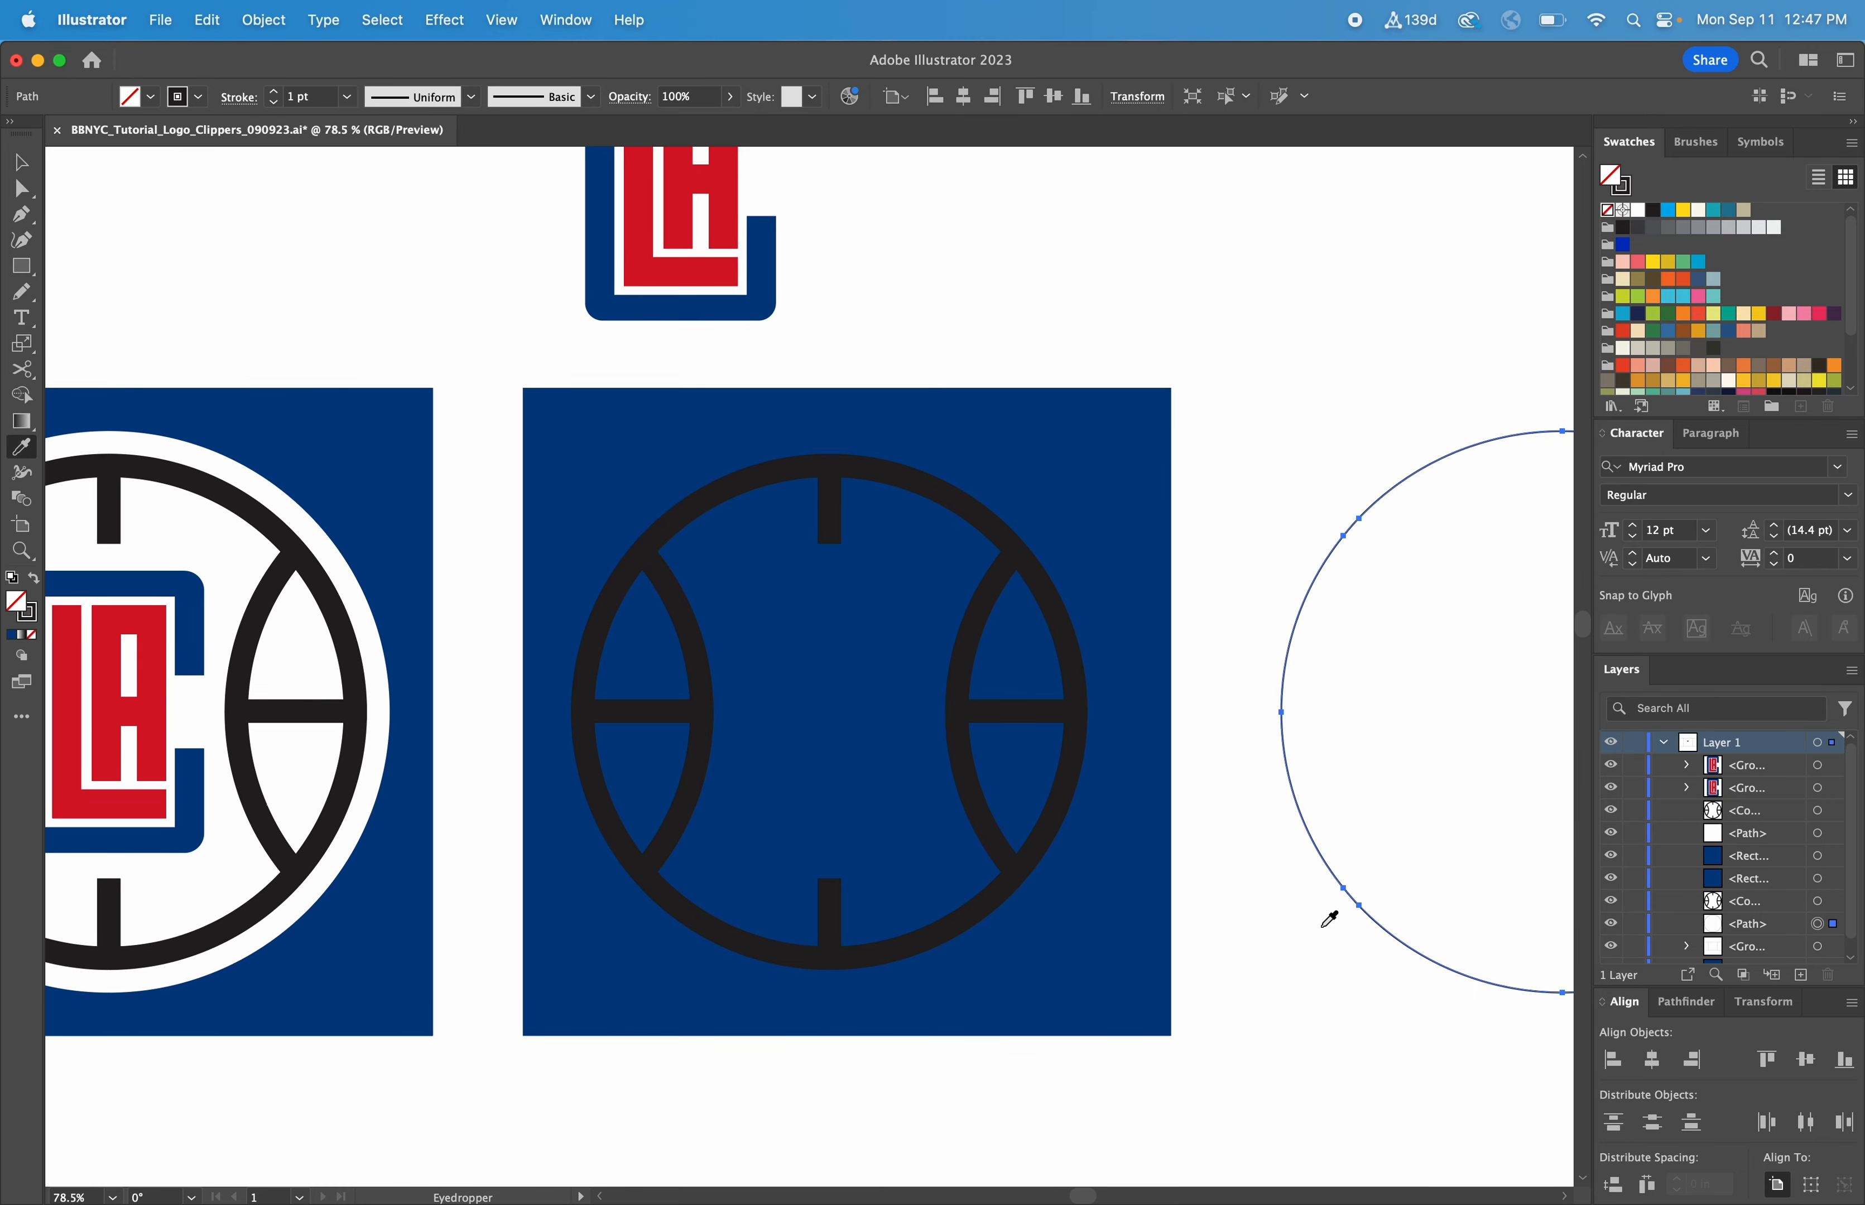
{"action": "left_click", "coordinate": [355, 566]}
{"action": "key", "text": "v"}
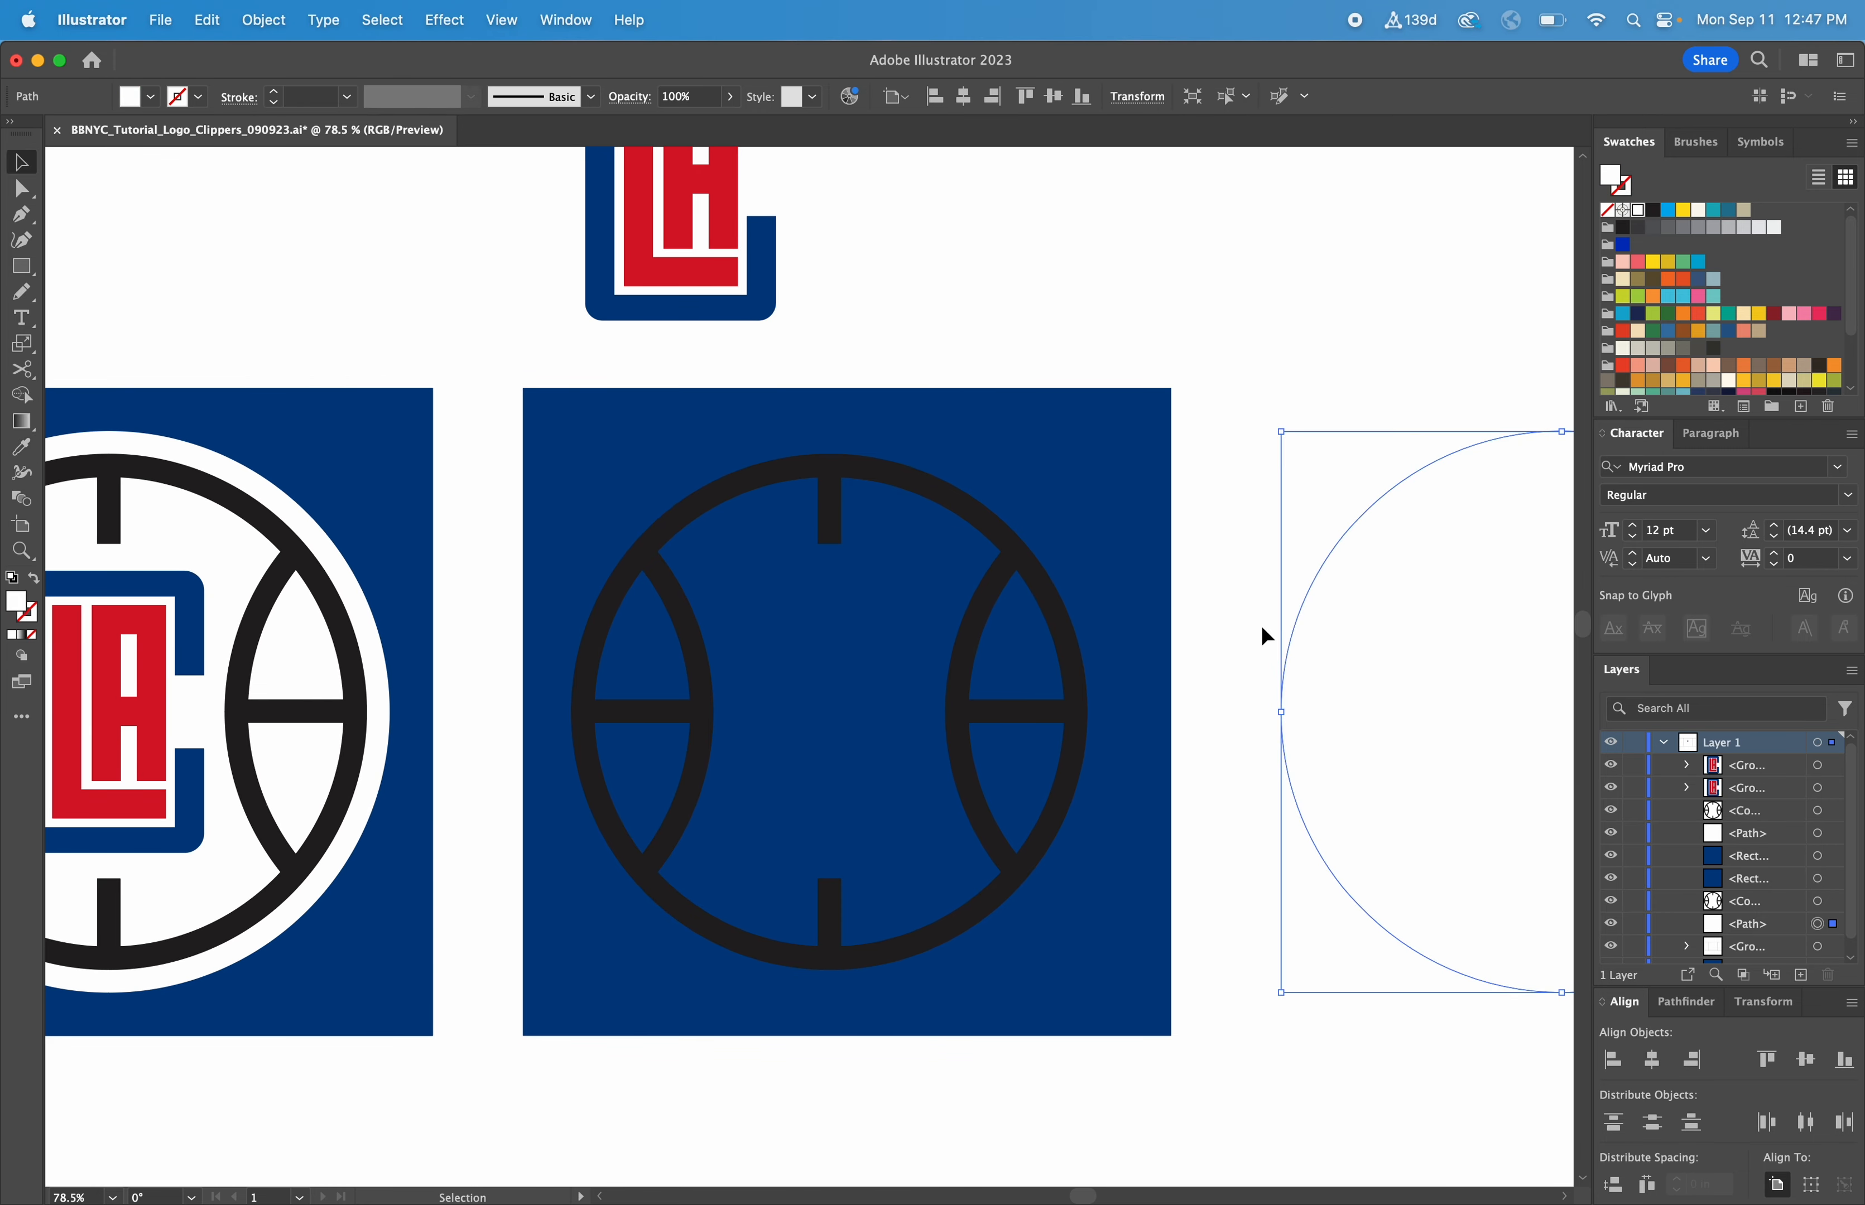
Move the white circle onto the blue square and align circle, seams and square on their horizontal centers
{"action": "left_click_drag", "start_coordinate": [1353, 640], "coordinate": [854, 607]}
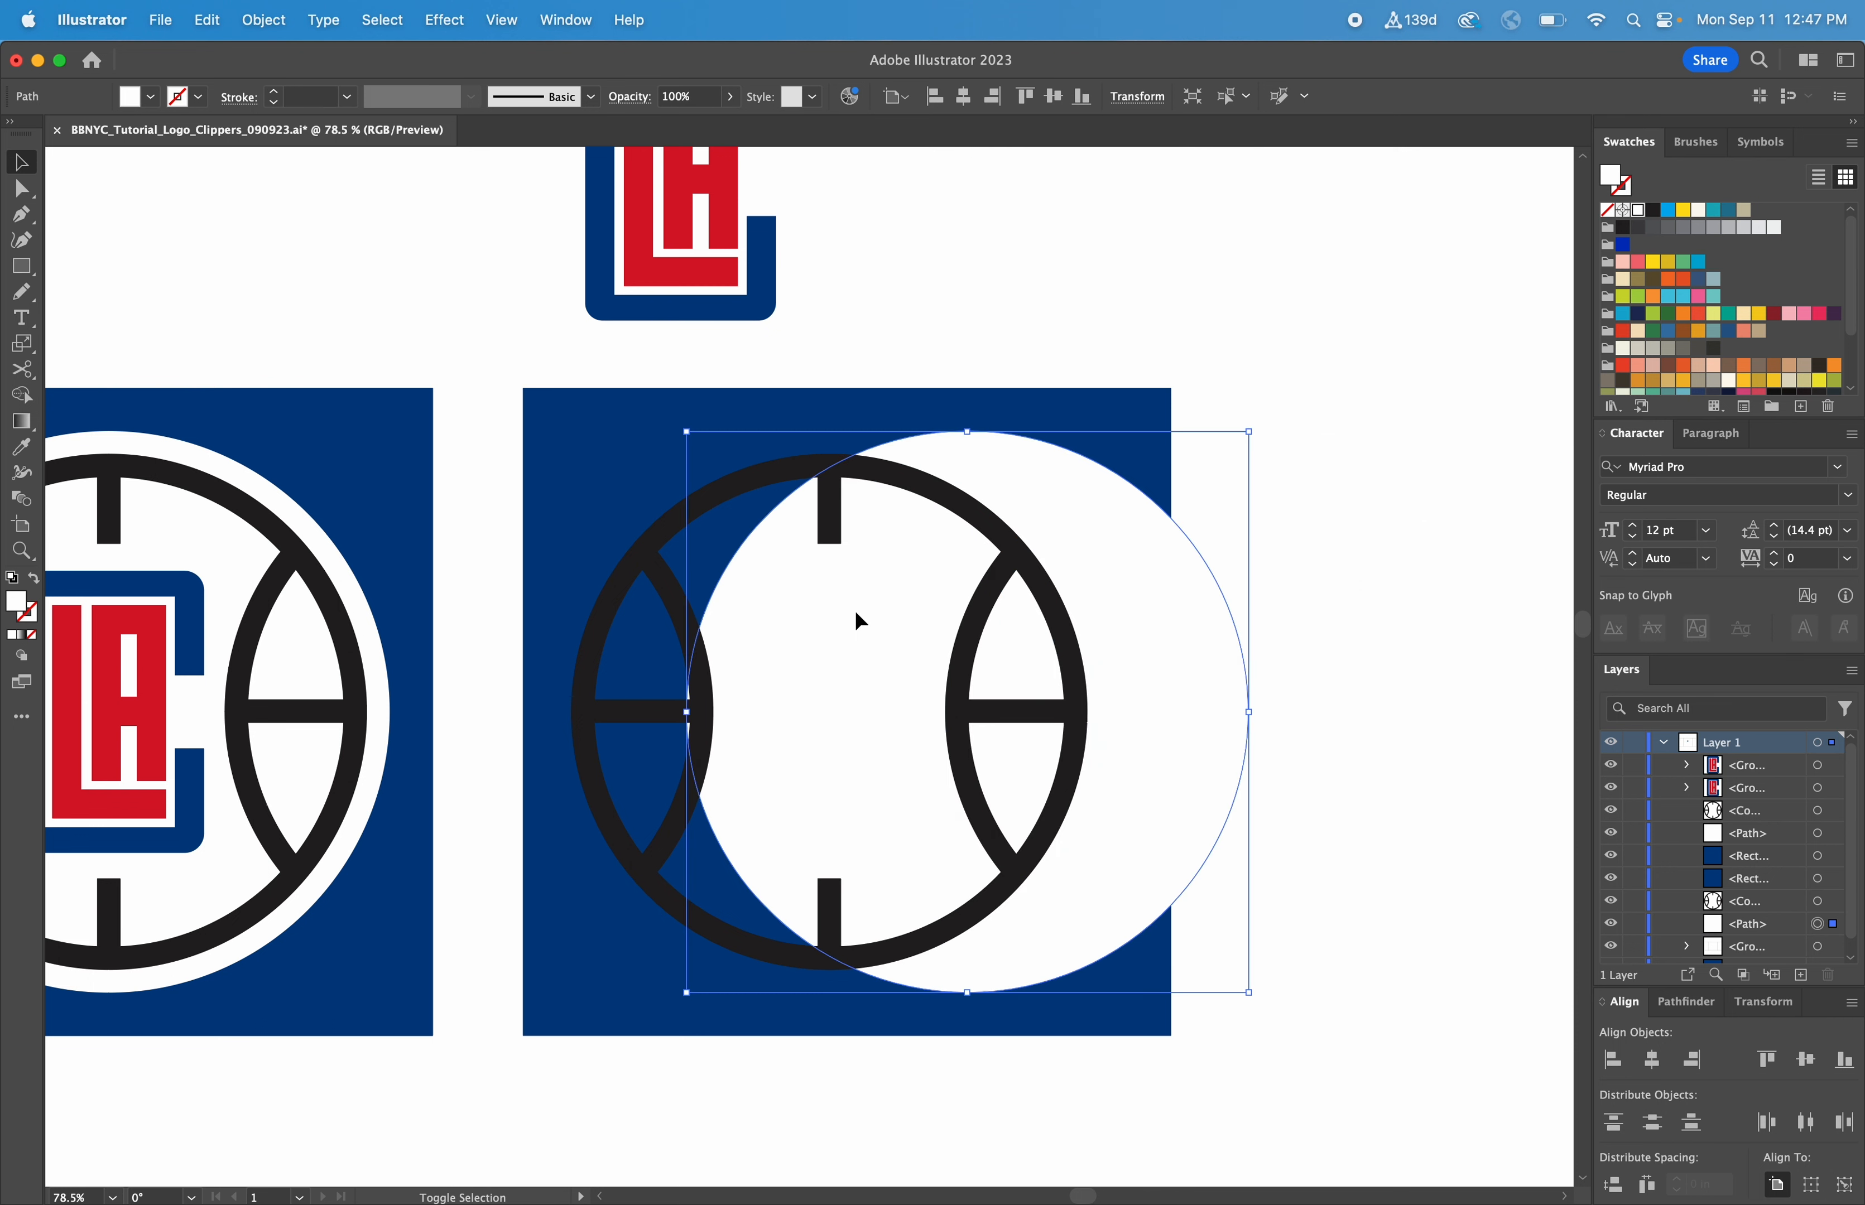
{"action": "left_click", "coordinate": [843, 419], "text": "shift"}
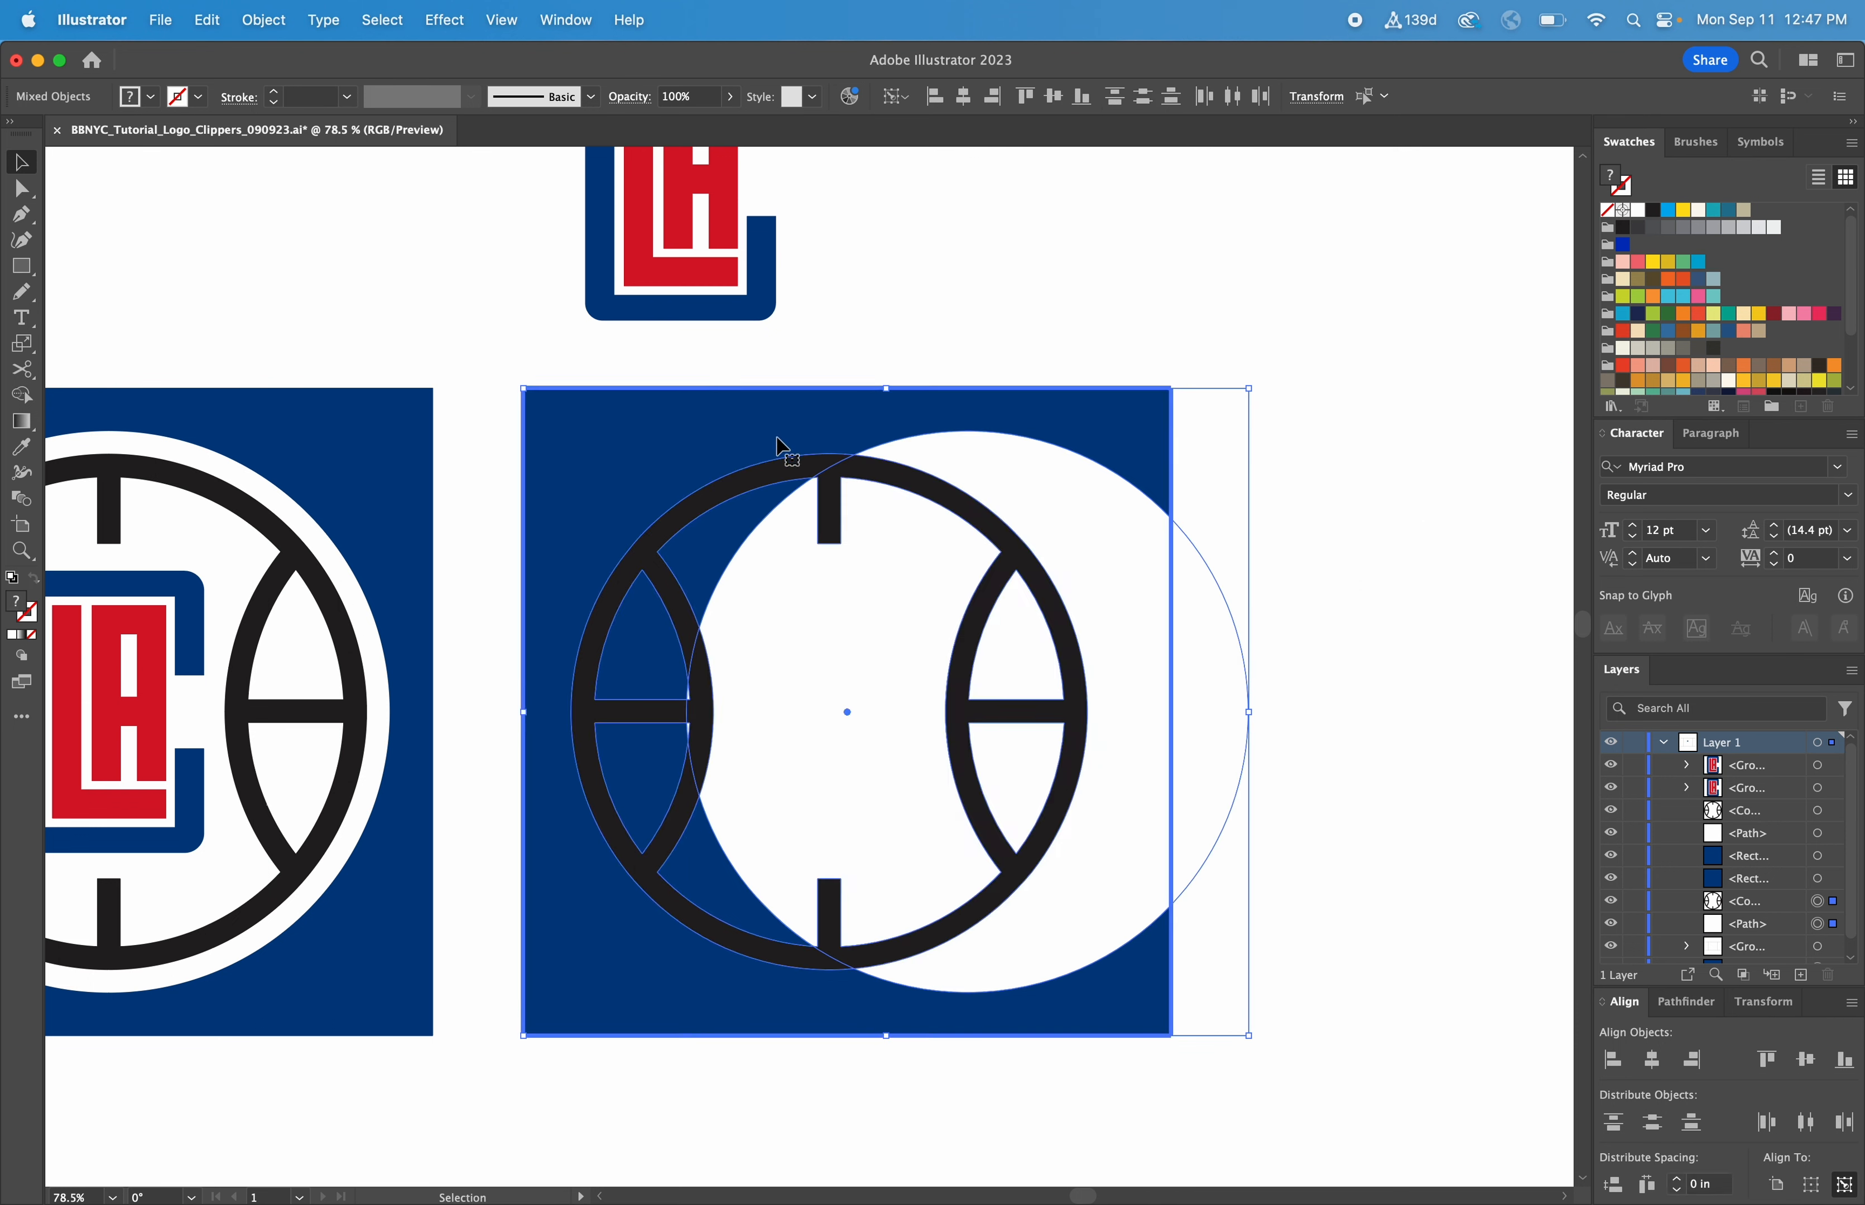
{"action": "left_click", "coordinate": [783, 453], "text": "shift"}
{"action": "left_click", "coordinate": [1652, 1060]}
{"action": "left_click", "coordinate": [1405, 865]}
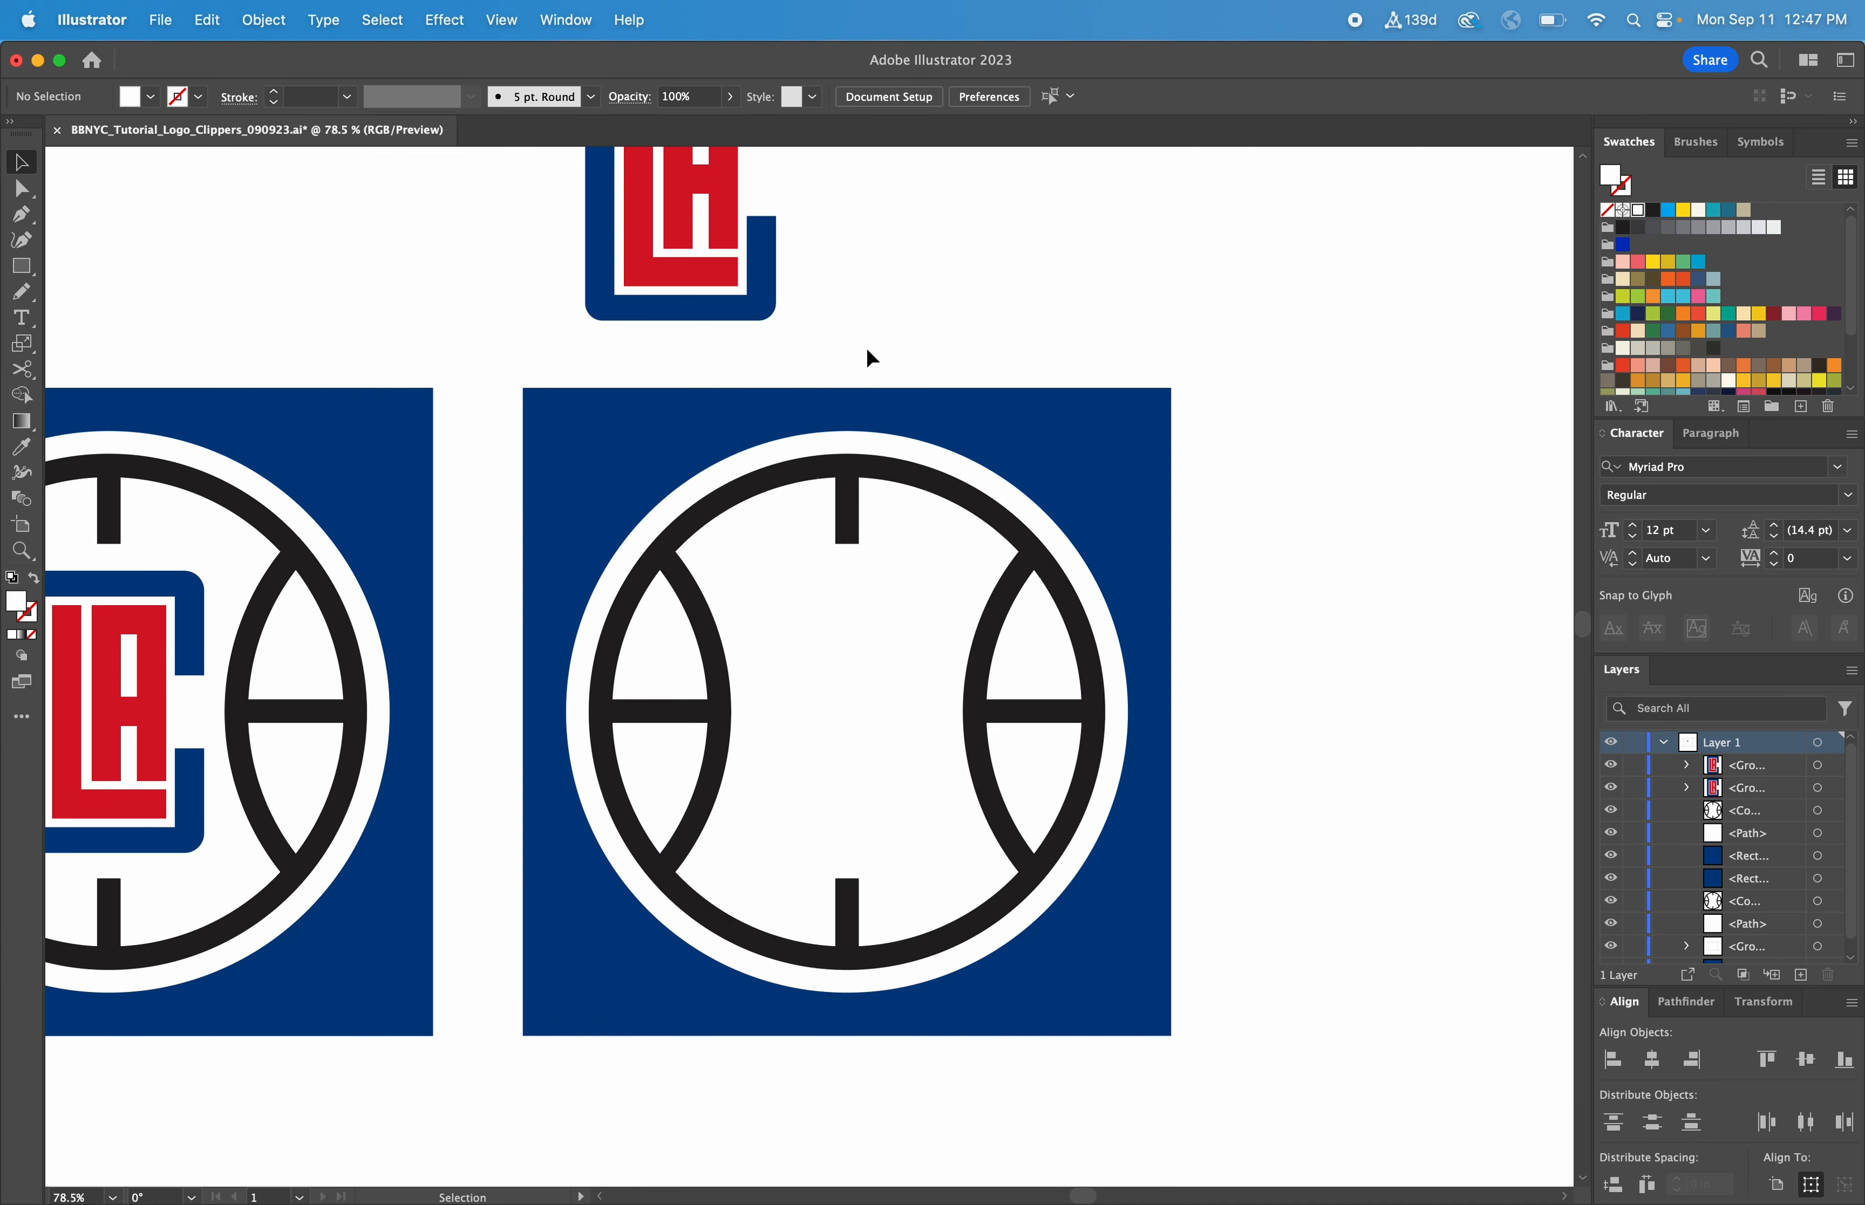
Bring the LA lettering group above the ball forward in the stacking order
{"action": "left_click_drag", "start_coordinate": [867, 351], "coordinate": [527, 190]}
{"action": "right_click", "coordinate": [636, 240]}
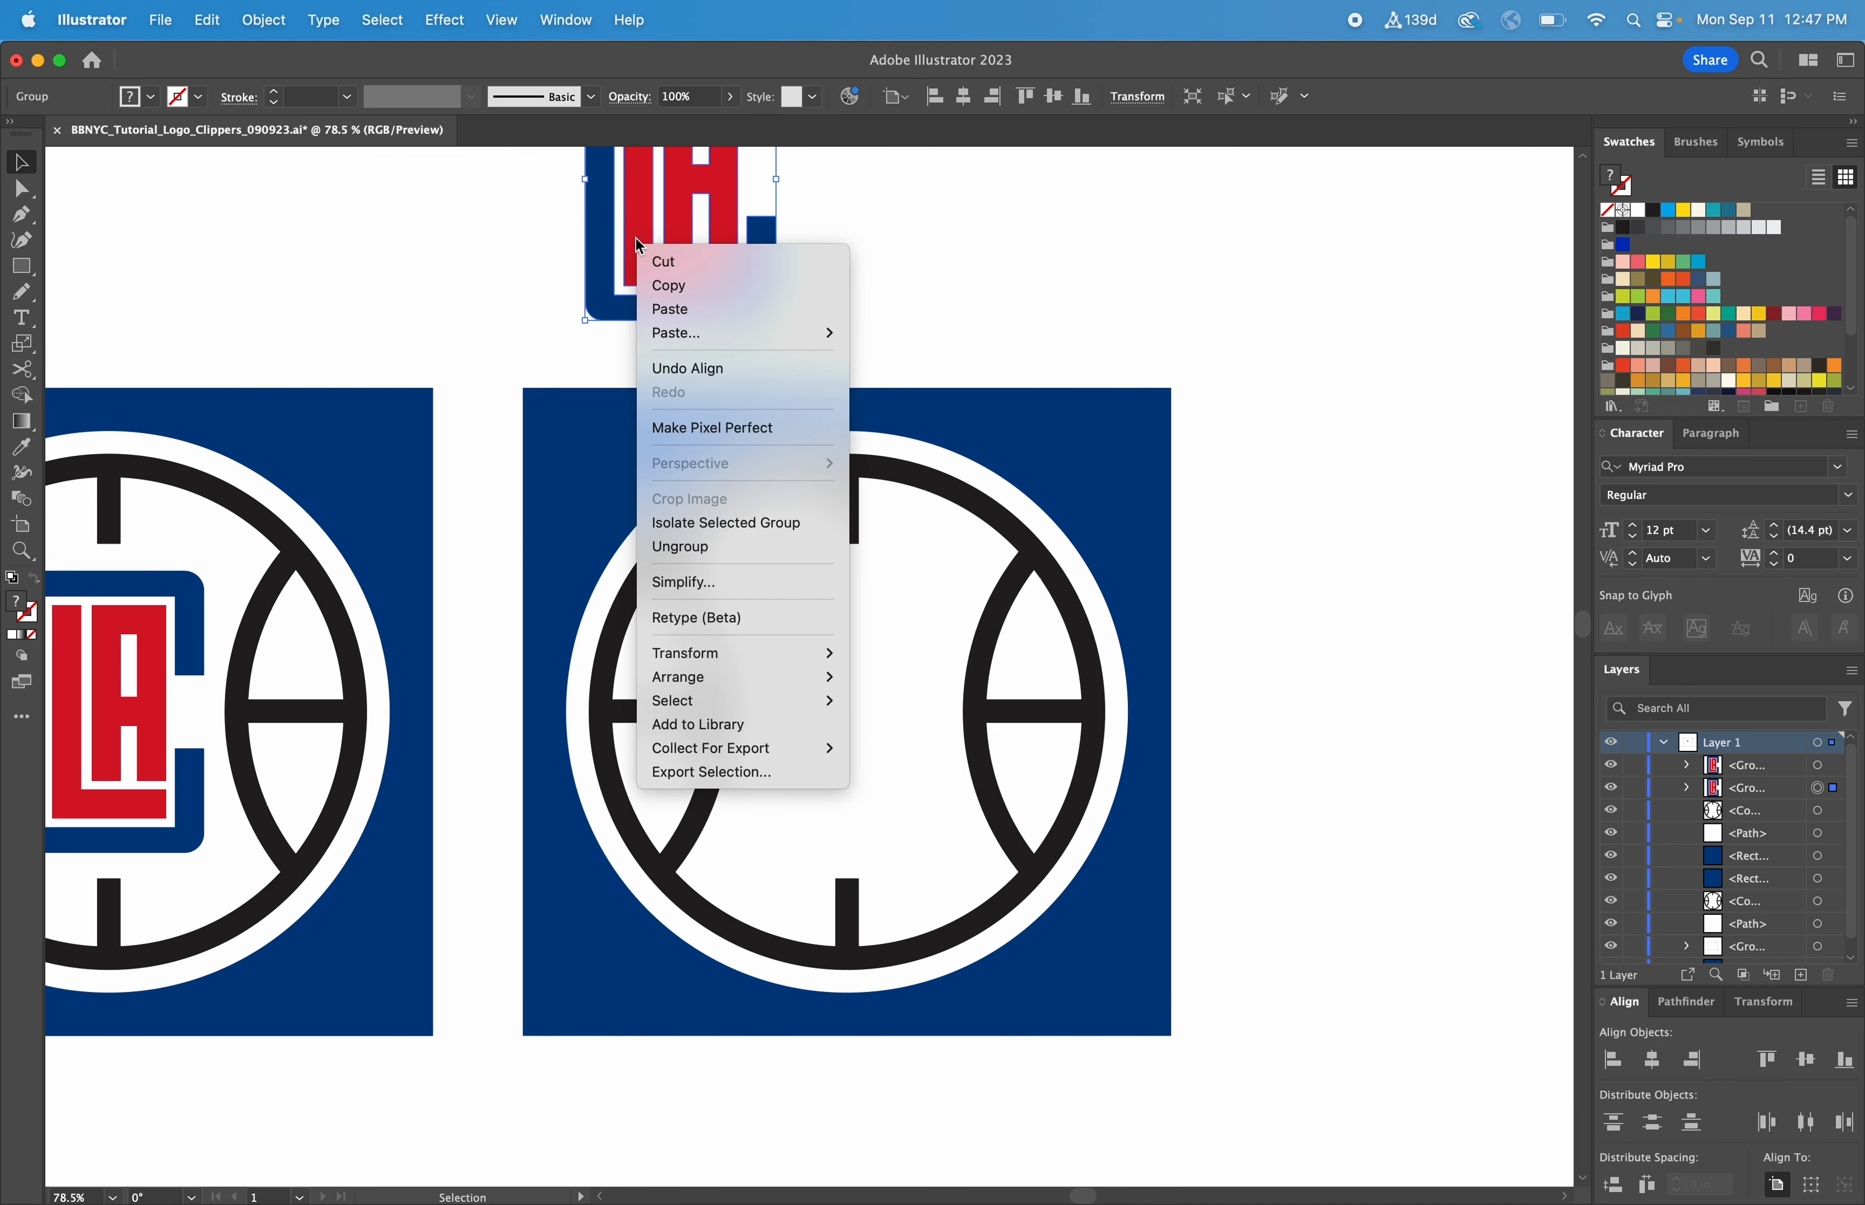
{"action": "mouse_move", "coordinate": [729, 679]}
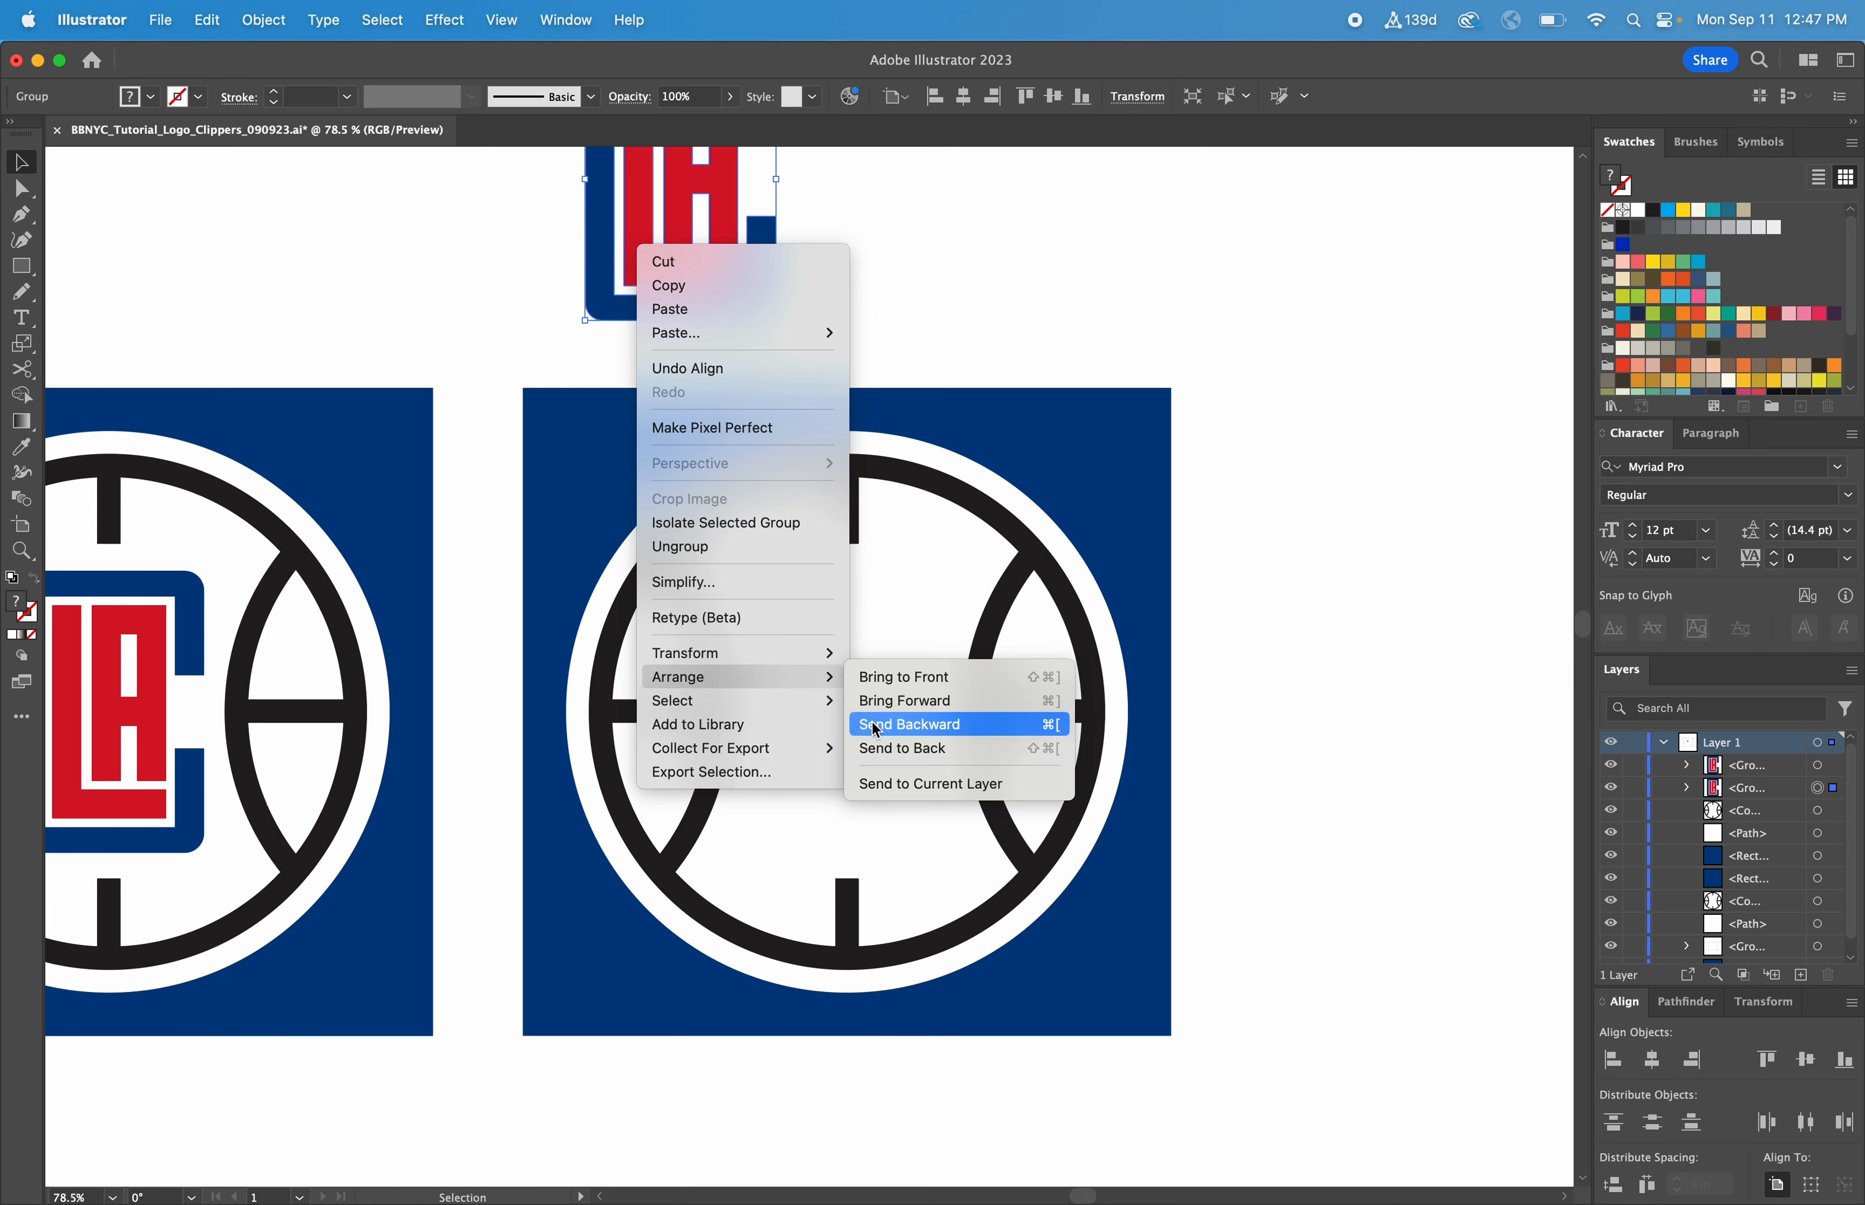
{"action": "left_click", "coordinate": [895, 701]}
{"action": "left_click", "coordinate": [802, 300]}
Move the LA lettering onto the ball and center it horizontally and vertically with the white circle
{"action": "left_click_drag", "start_coordinate": [771, 322], "coordinate": [878, 791]}
{"action": "left_click", "coordinate": [929, 678], "text": "shift"}
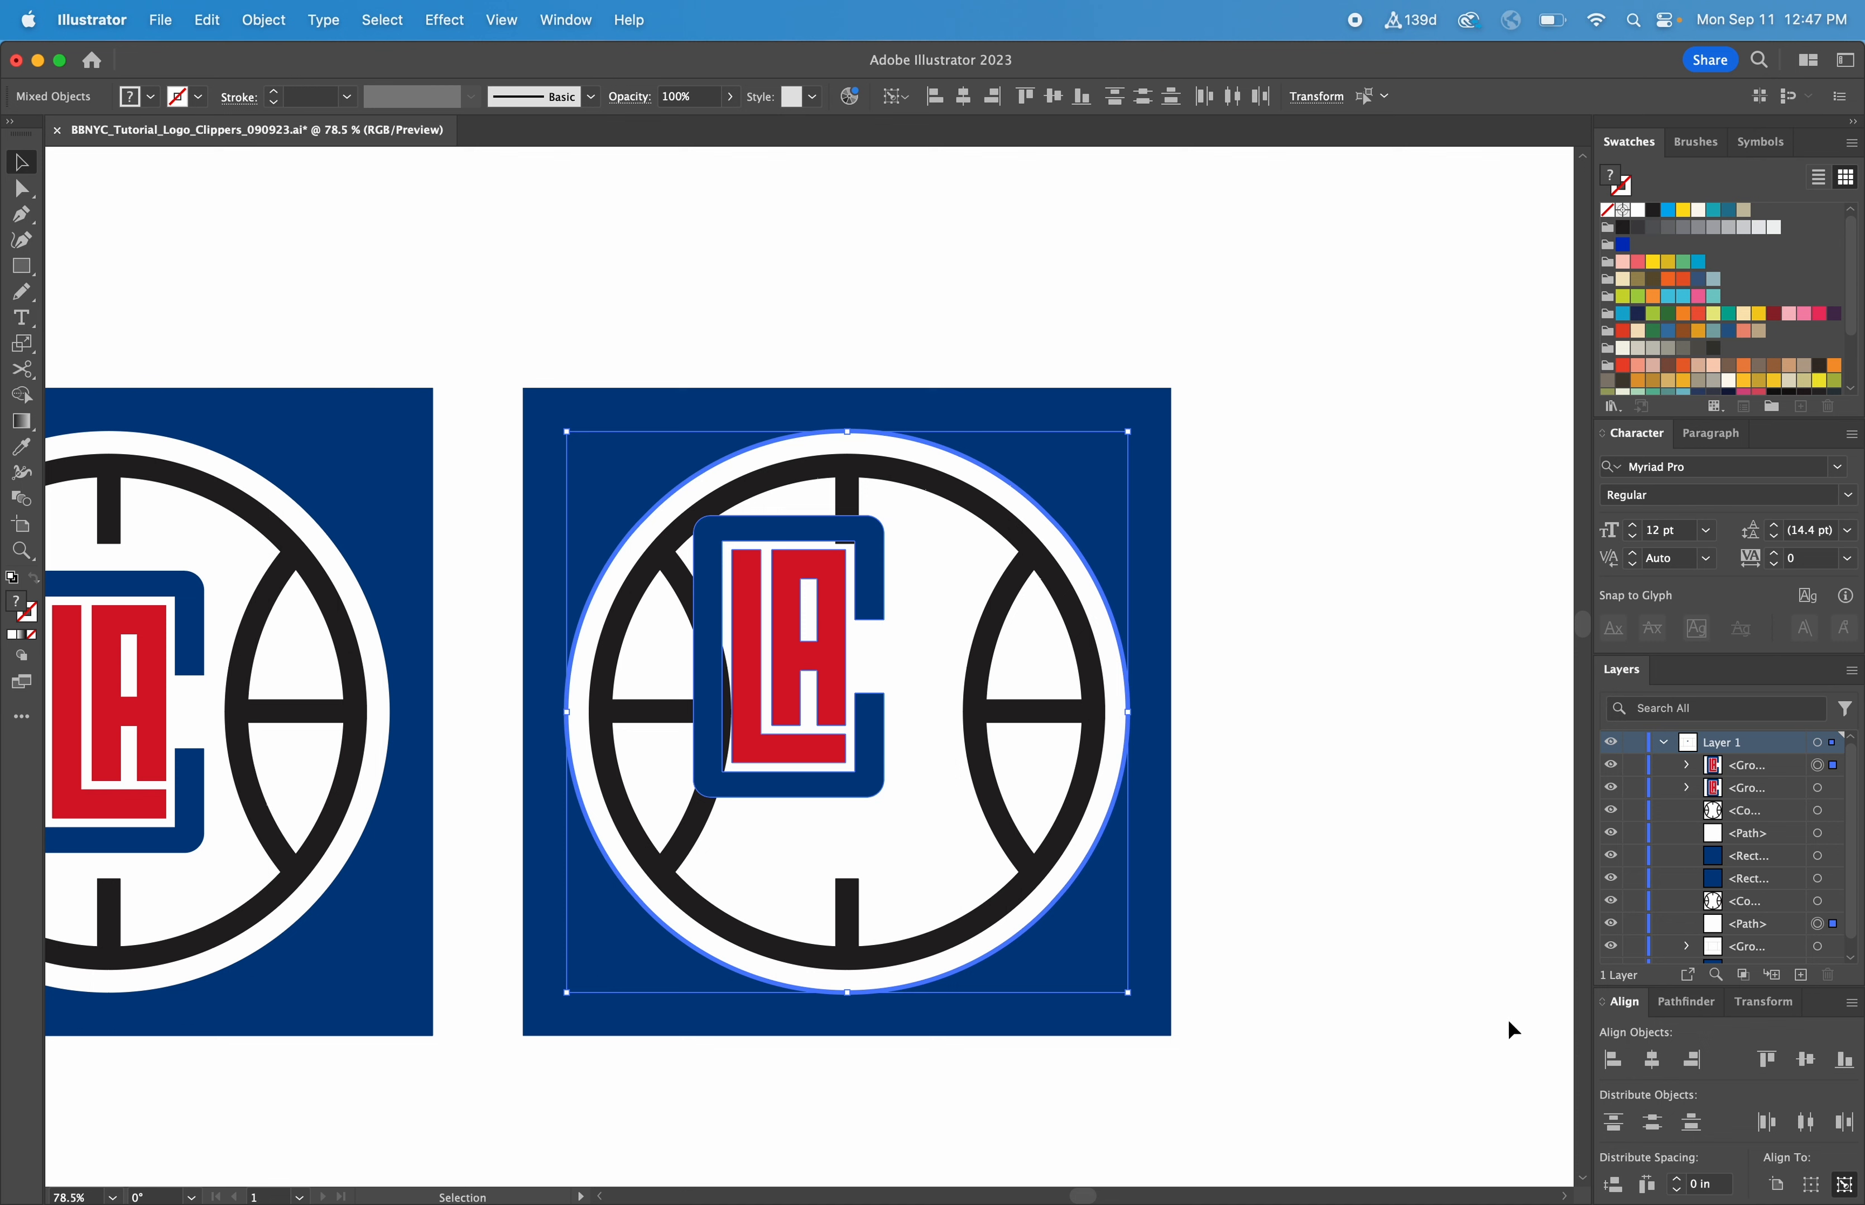
{"action": "left_click", "coordinate": [1652, 1059]}
{"action": "left_click", "coordinate": [1805, 1059]}
{"action": "left_click", "coordinate": [1373, 820]}
{"action": "scroll", "coordinate": [1385, 751], "scroll_direction": "left", "scroll_amount": 3}
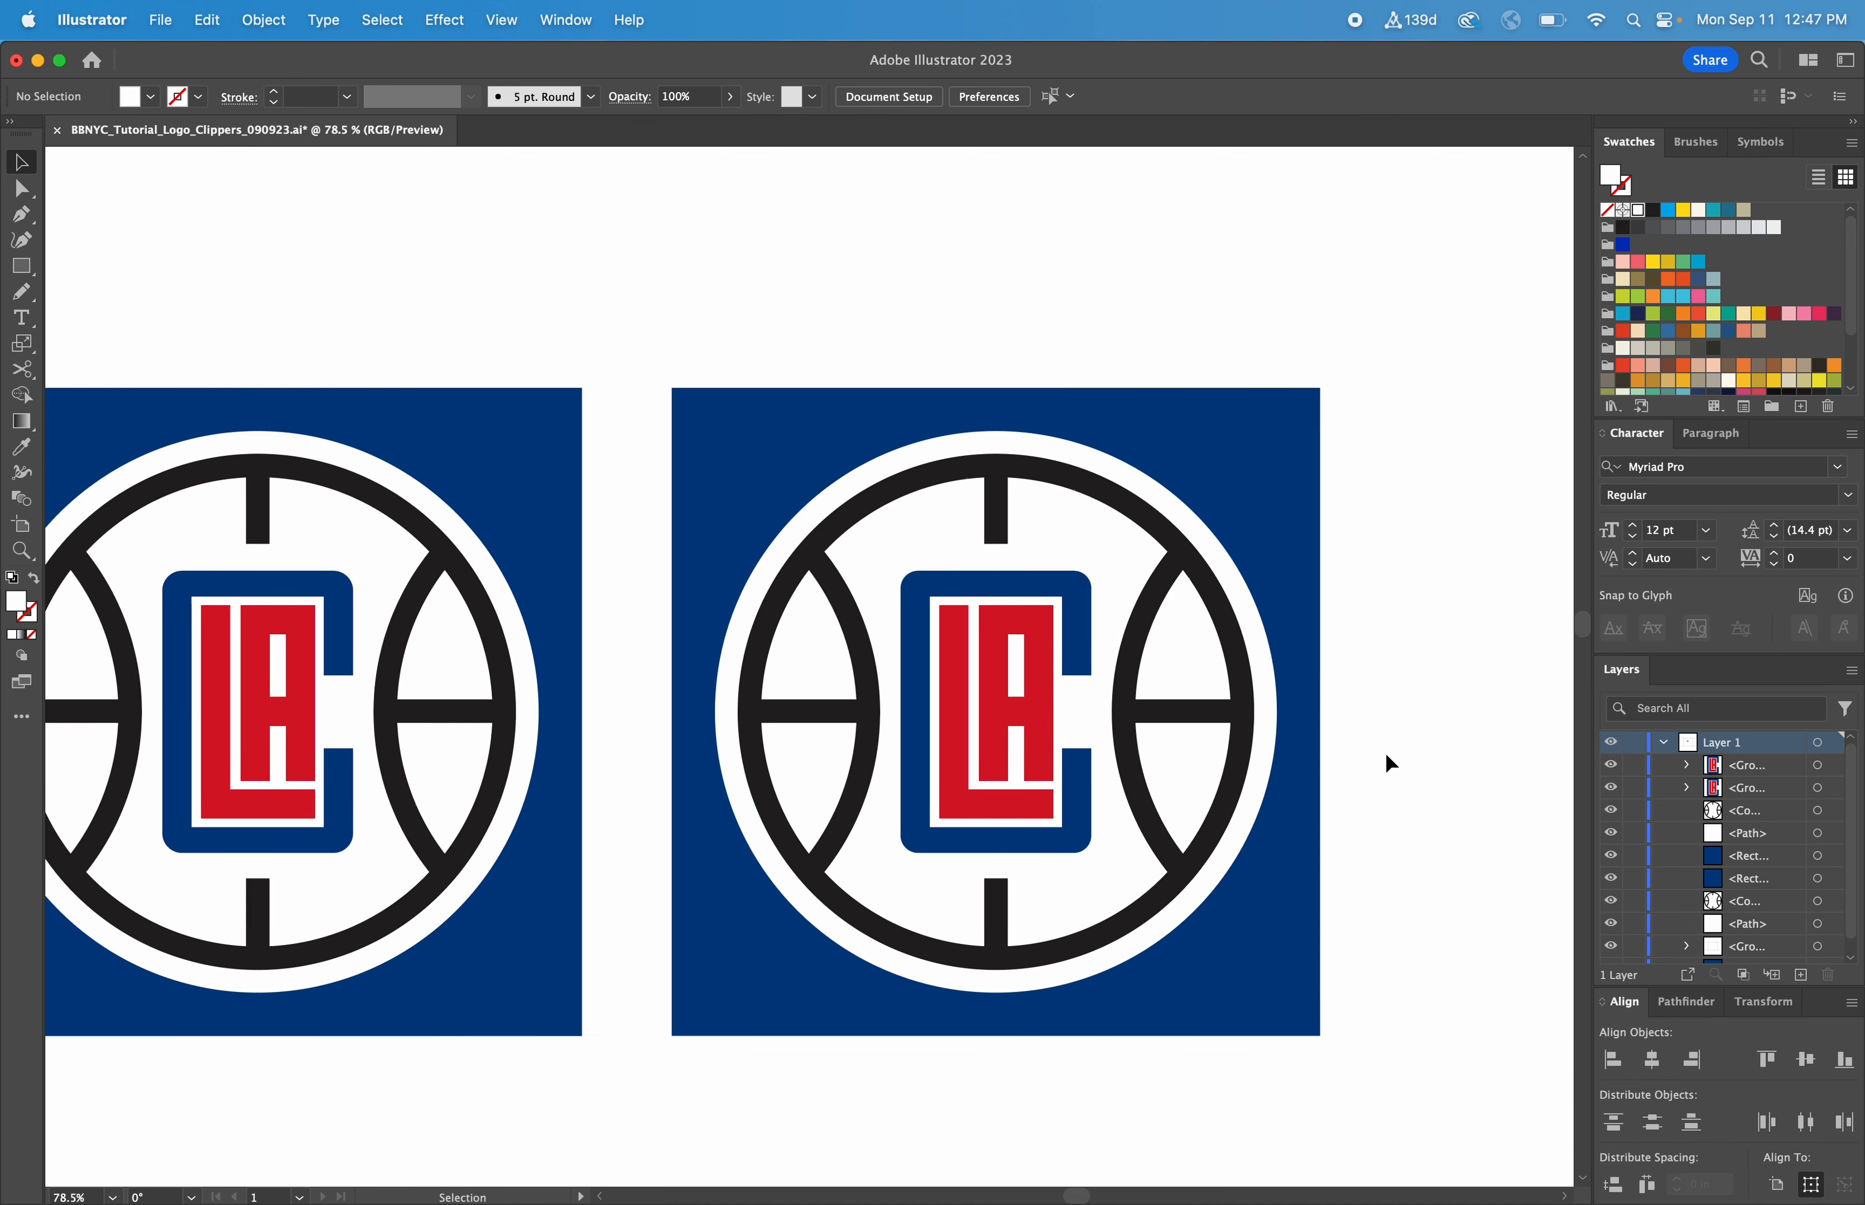
{"action": "scroll", "coordinate": [1385, 756], "scroll_direction": "left", "scroll_amount": 3}
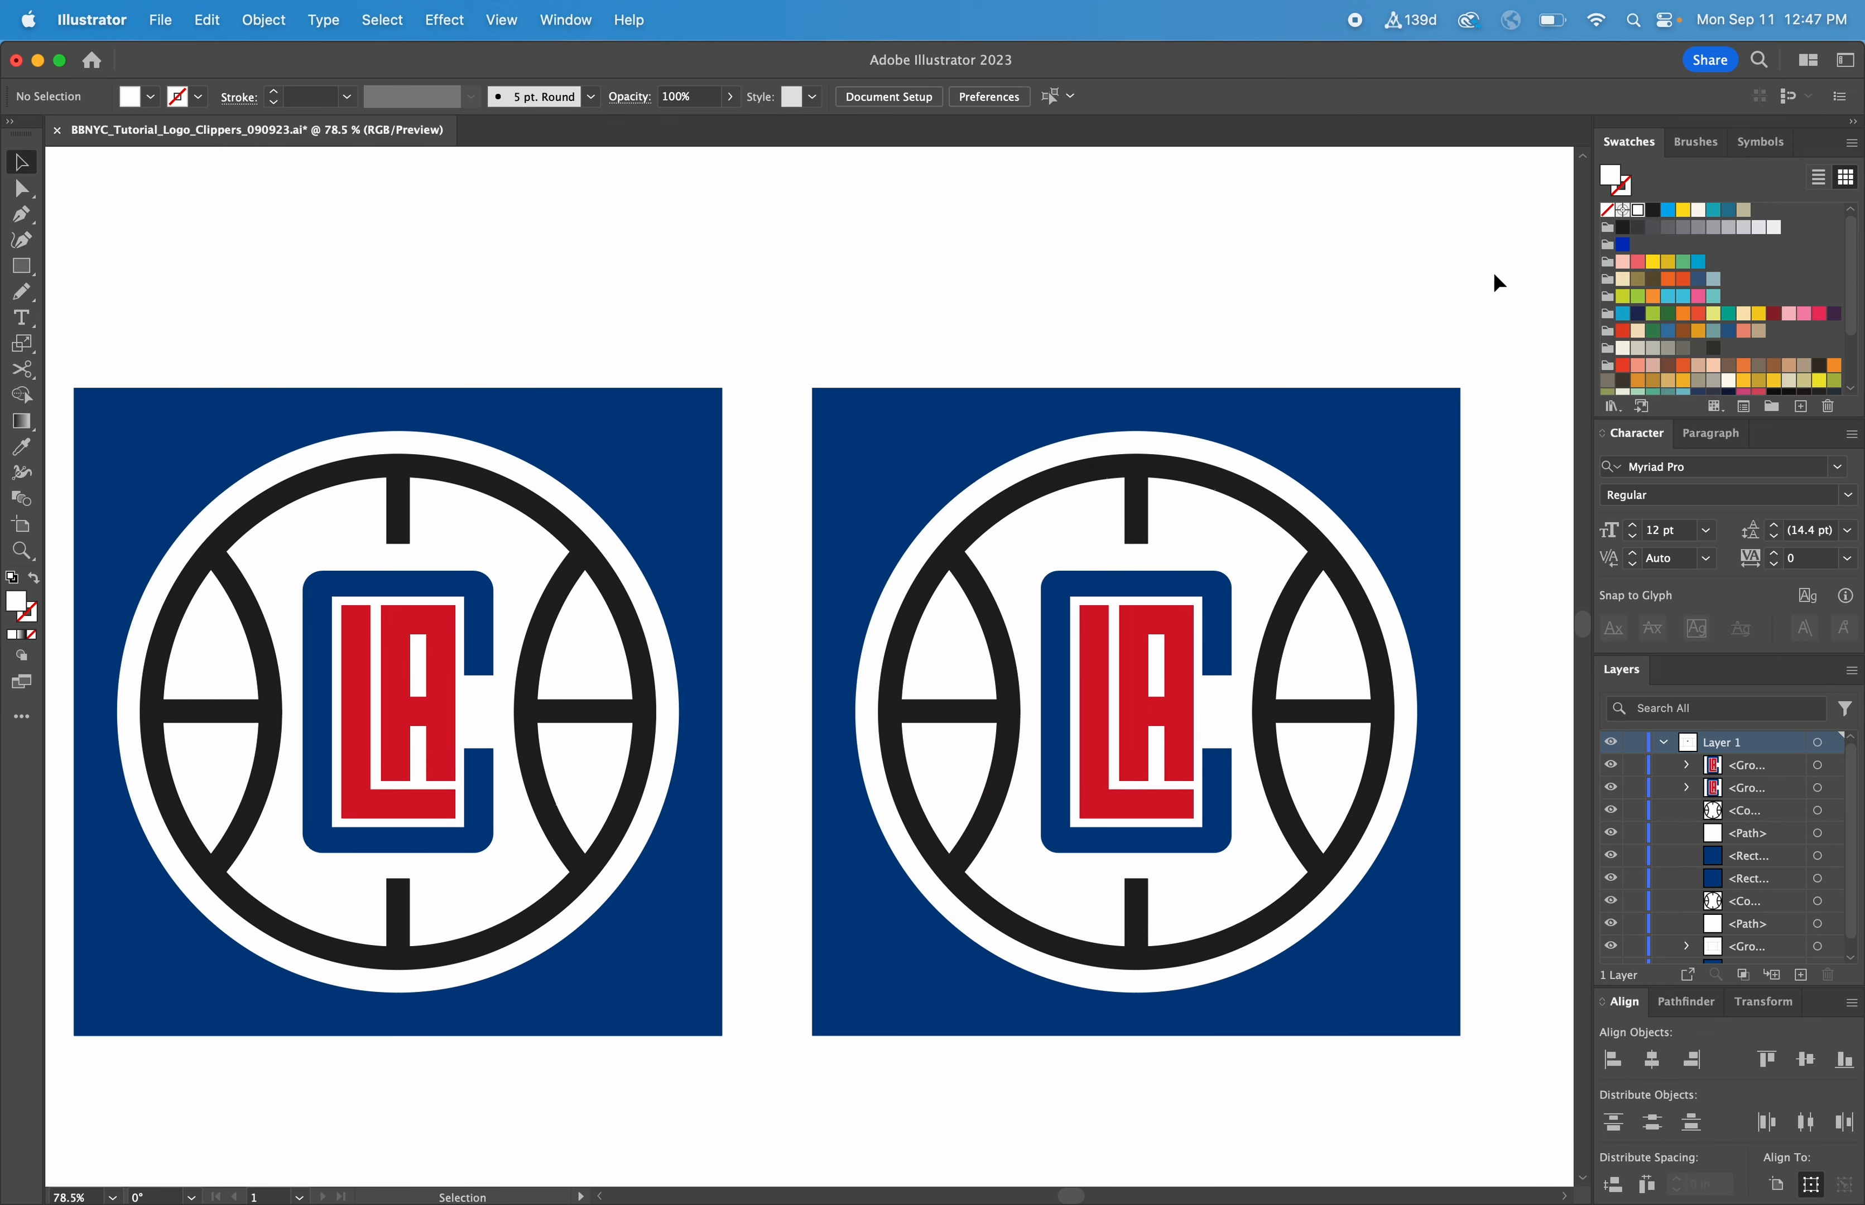